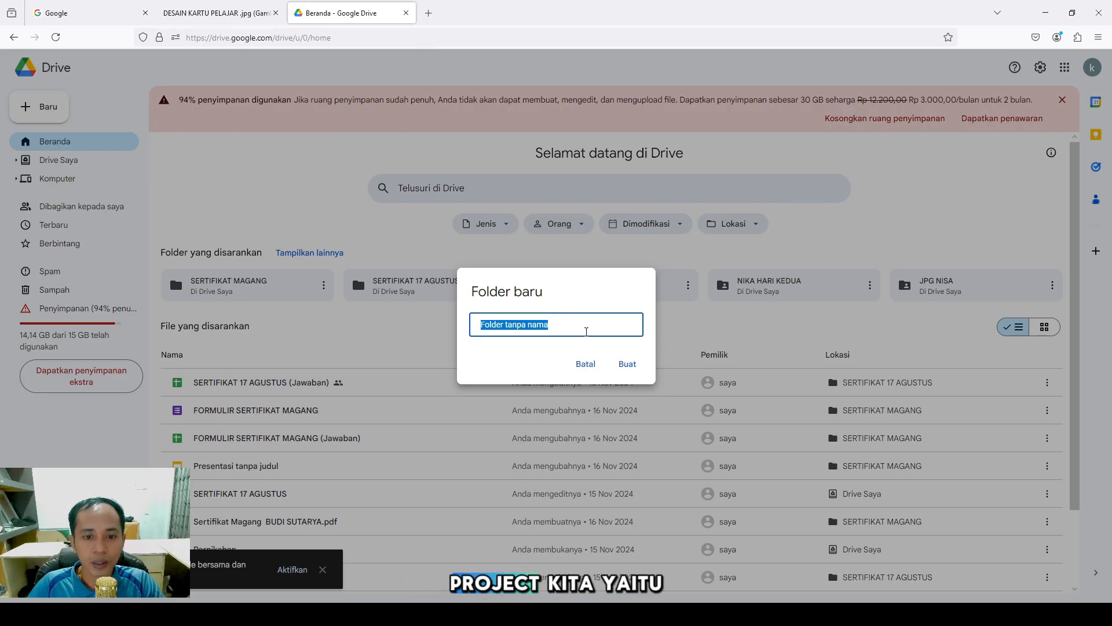
Create and open the 'KARTU PELAJAR' Drive folder, then open a new browser tab
{"action": "type", "text": "K"}
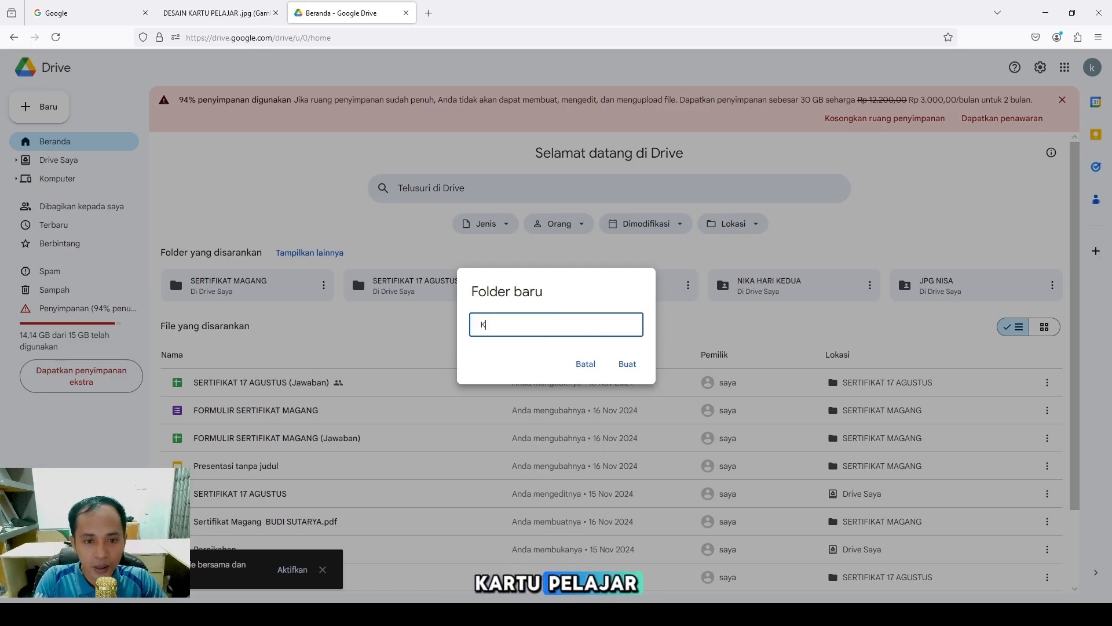
{"action": "type", "text": "AR"}
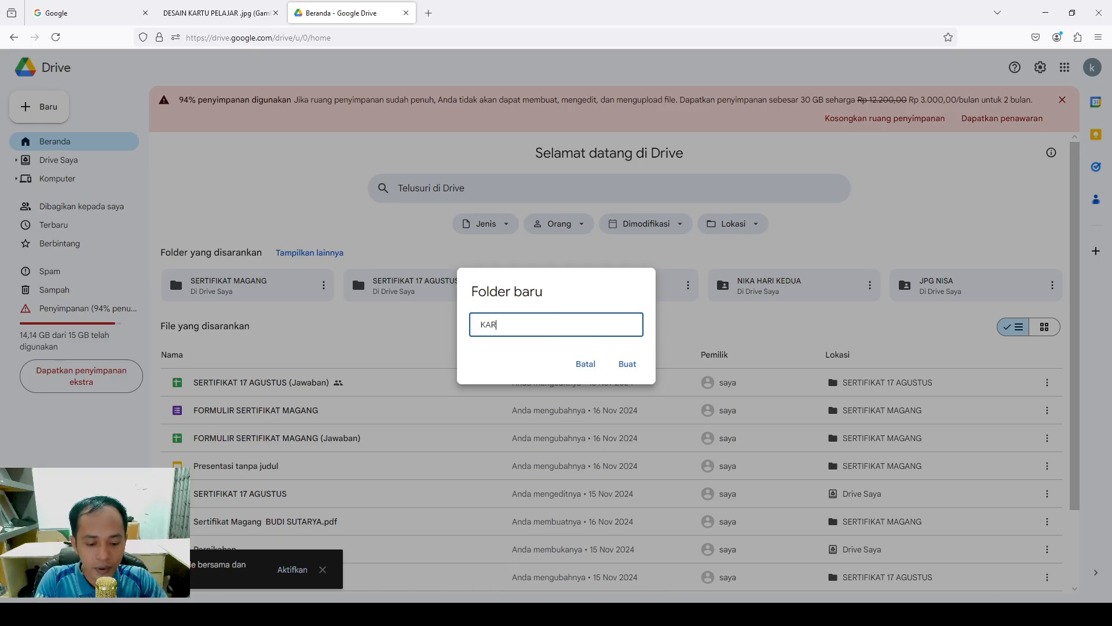
{"action": "type", "text": "TU PELAJA"}
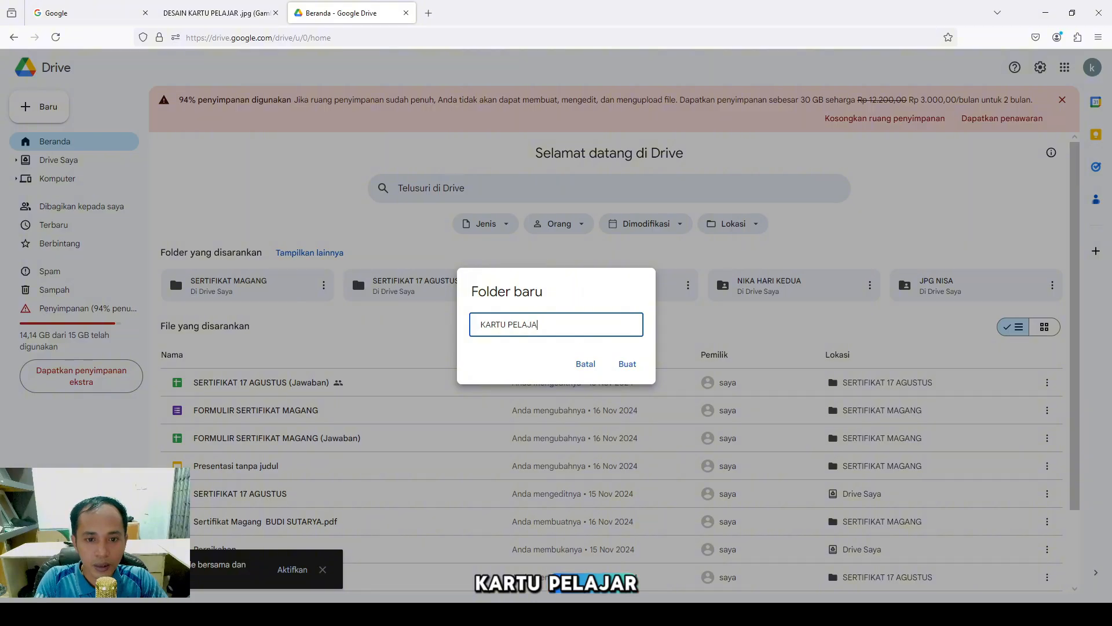
{"action": "type", "text": "R"}
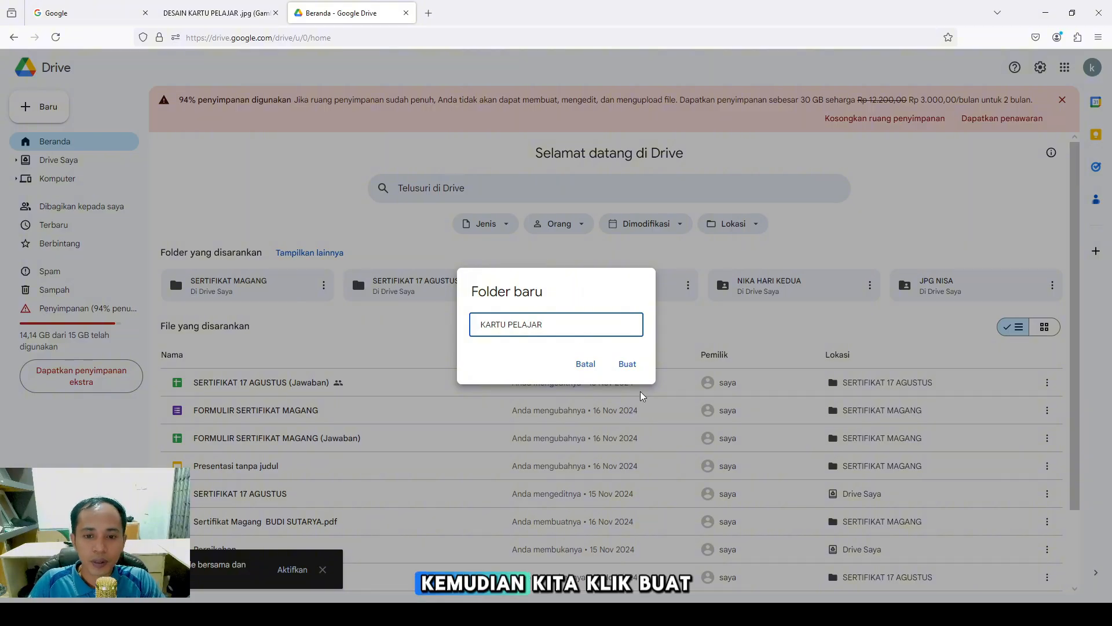
{"action": "left_click", "coordinate": [628, 364]}
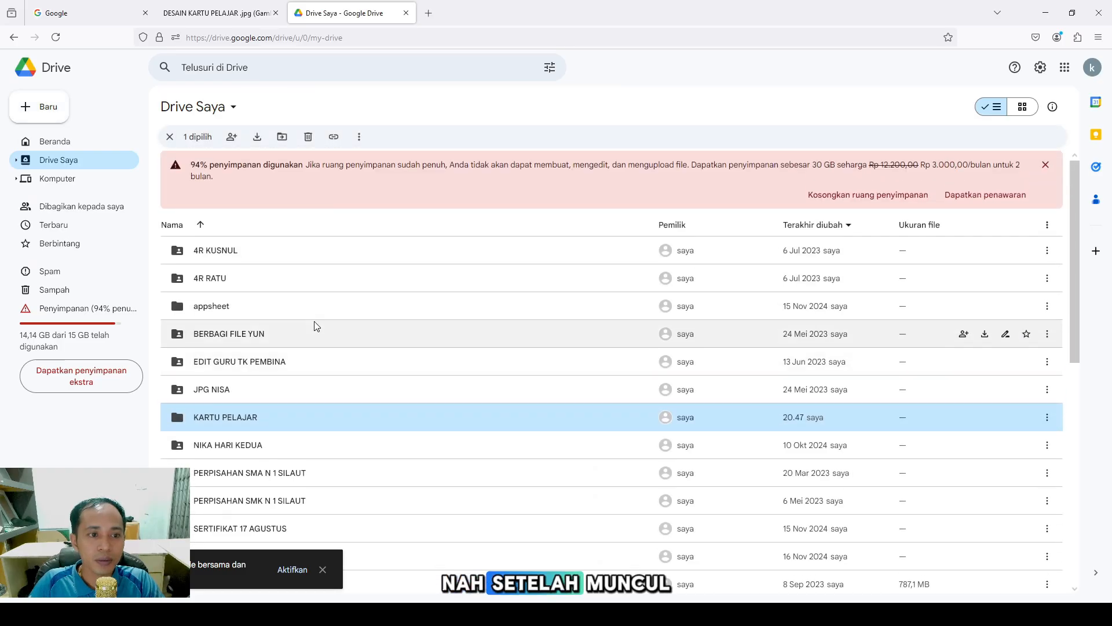
{"action": "double_click", "coordinate": [256, 426]}
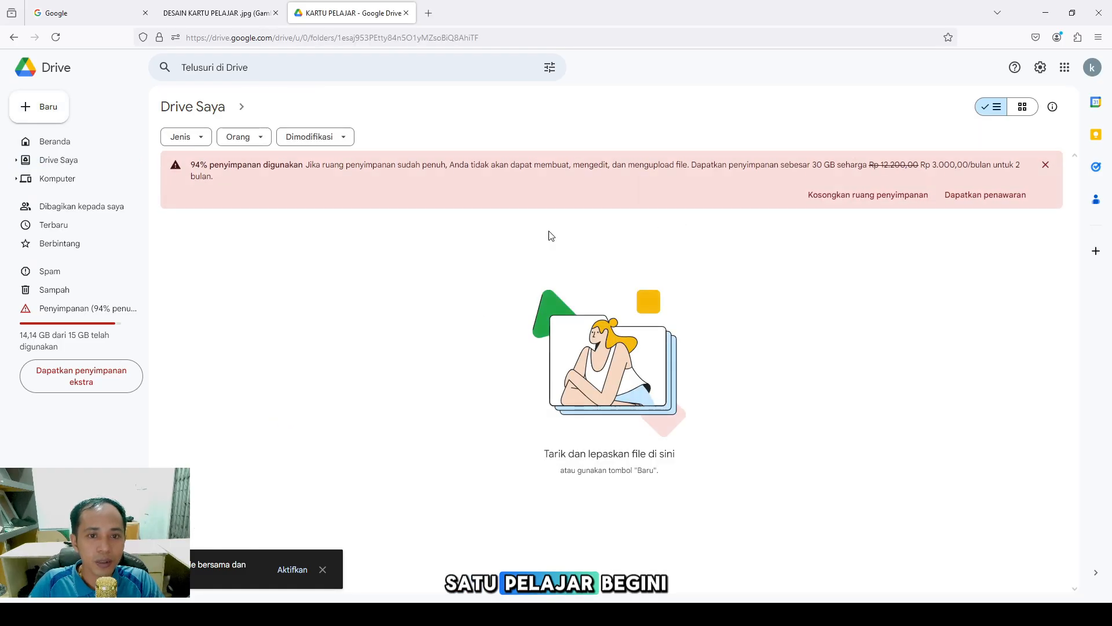
{"action": "left_click", "coordinate": [429, 13]}
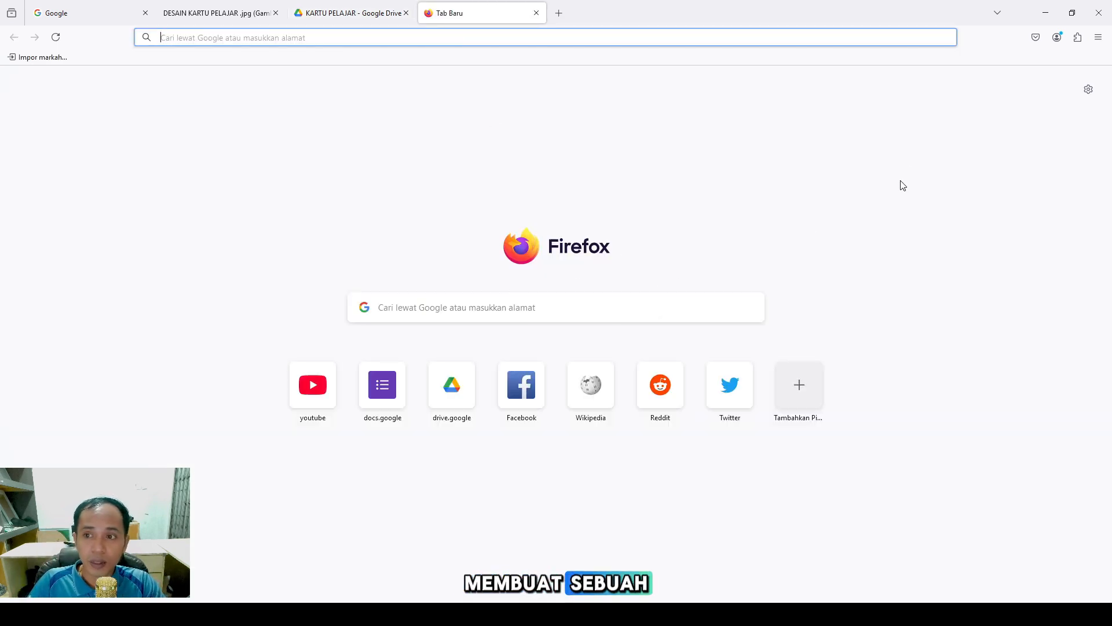
Go to google.com and launch Google Slides from the Google apps menu
{"action": "left_click", "coordinate": [586, 41]}
{"action": "type", "text": "google.com/"}
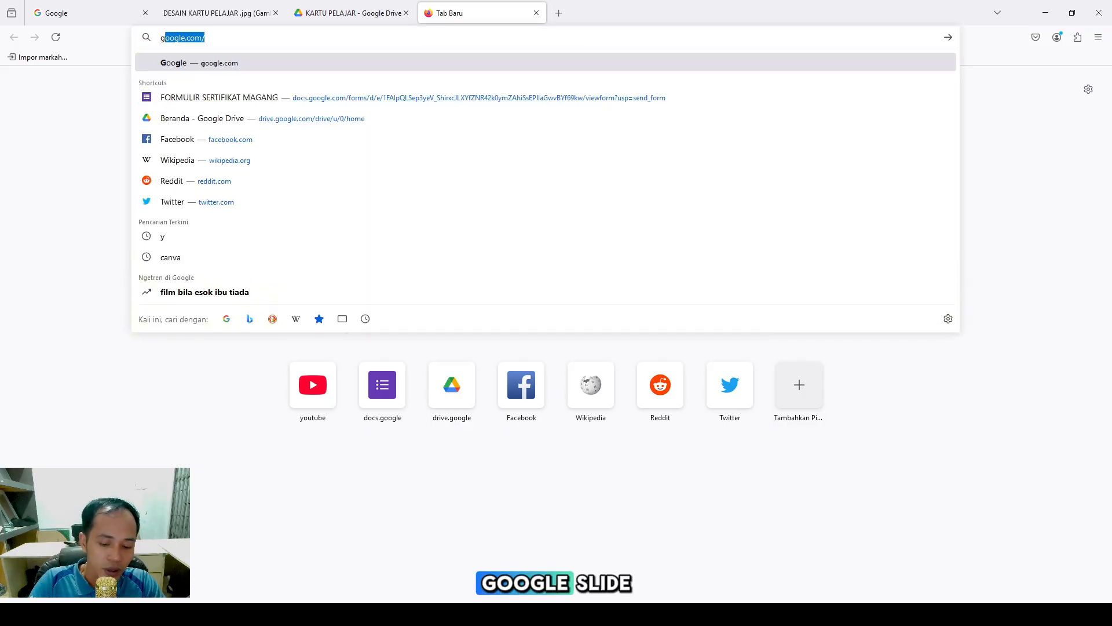
{"action": "key", "text": "Return"}
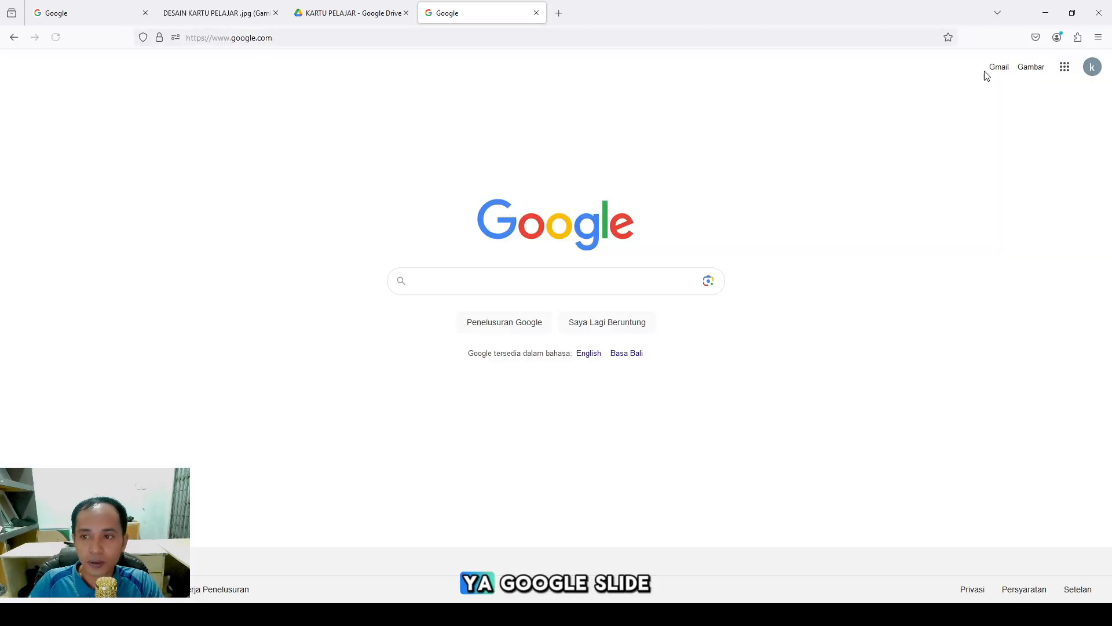
{"action": "left_click", "coordinate": [1071, 67]}
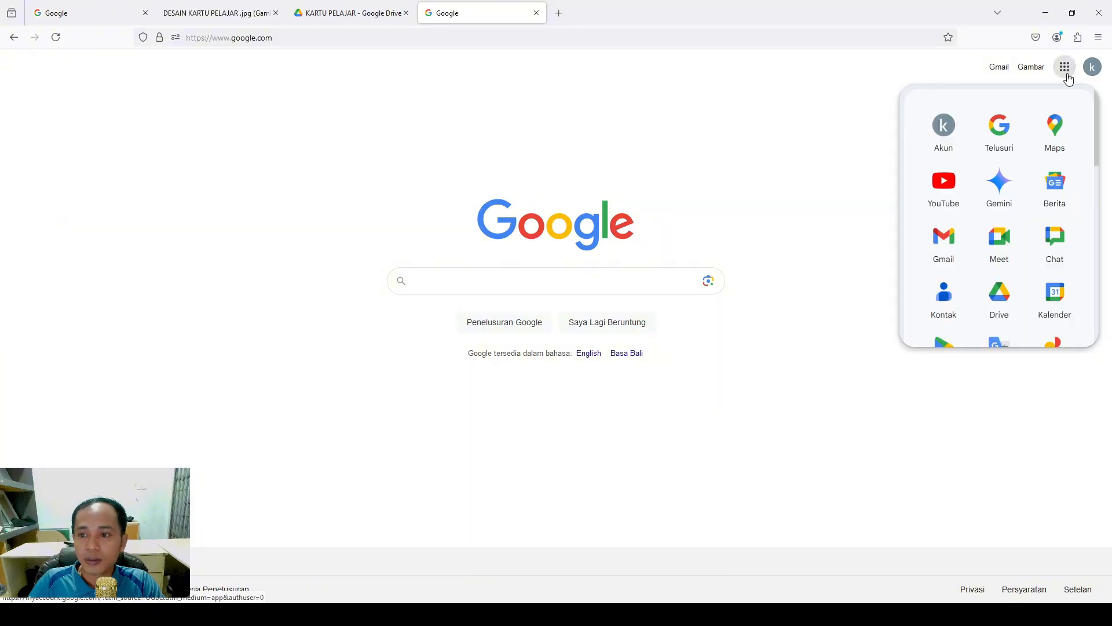
{"action": "scroll", "coordinate": [1040, 243], "scroll_direction": "down", "scroll_amount": 3}
{"action": "scroll", "coordinate": [1021, 269], "scroll_direction": "down", "scroll_amount": 2}
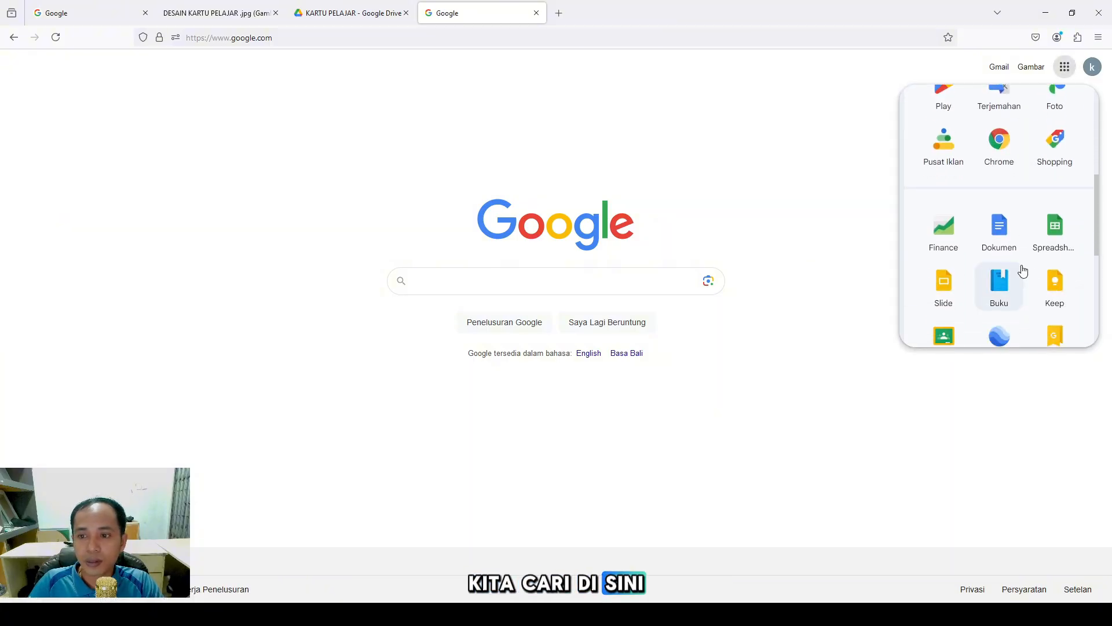
{"action": "left_click", "coordinate": [951, 297]}
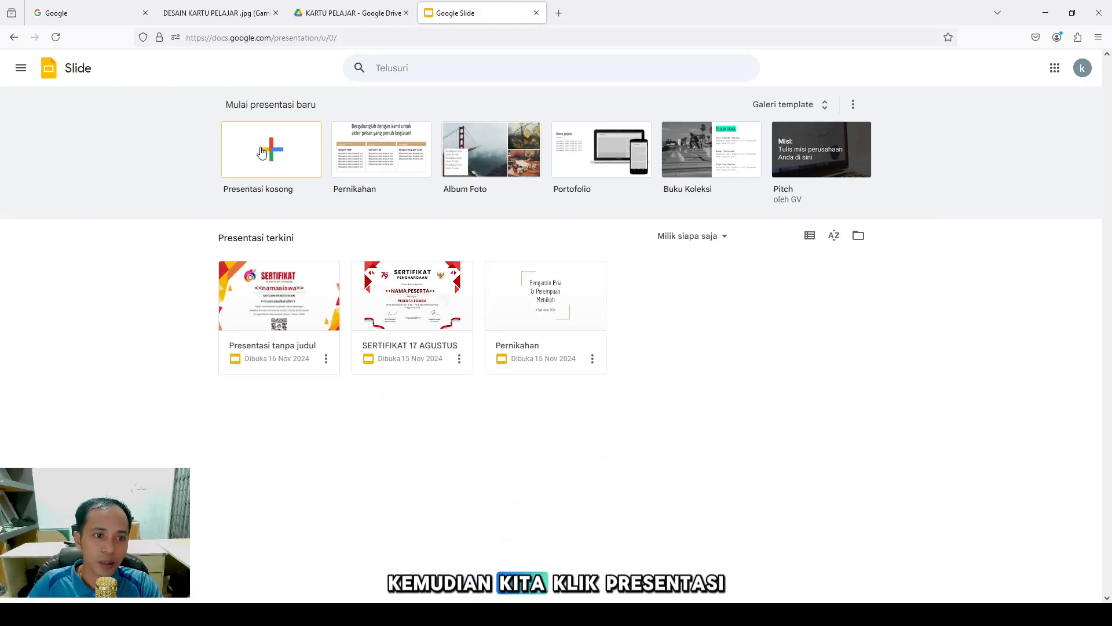
Start a blank presentation and title it 'KARTU PELAJAR'
{"action": "left_click", "coordinate": [273, 171]}
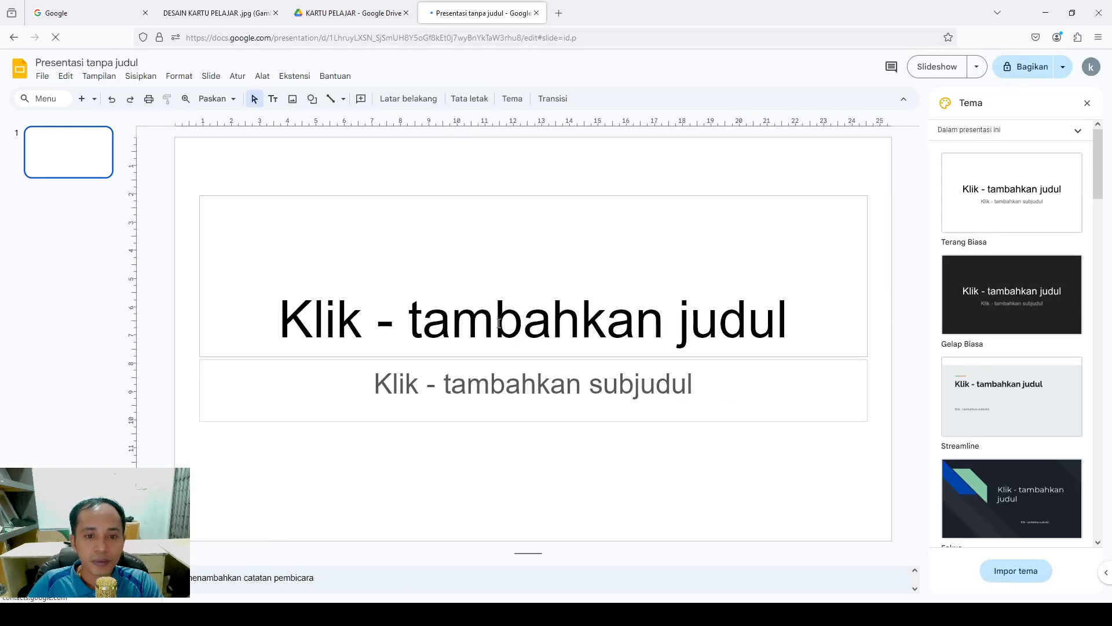
{"action": "left_click", "coordinate": [124, 62]}
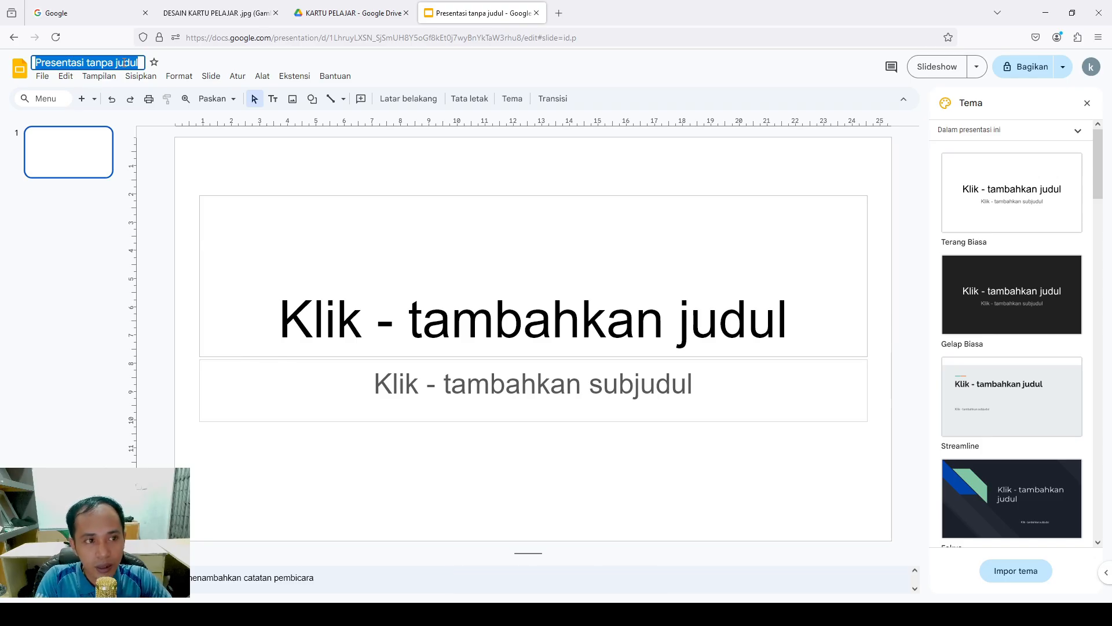
{"action": "type", "text": "KA"}
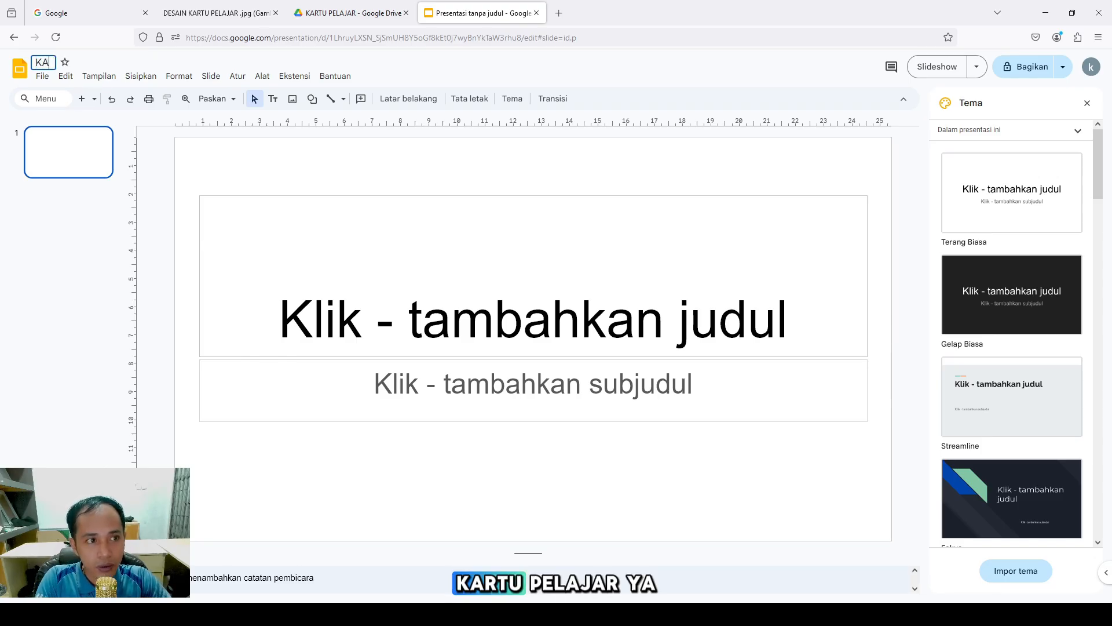
{"action": "type", "text": "RTU PEL"}
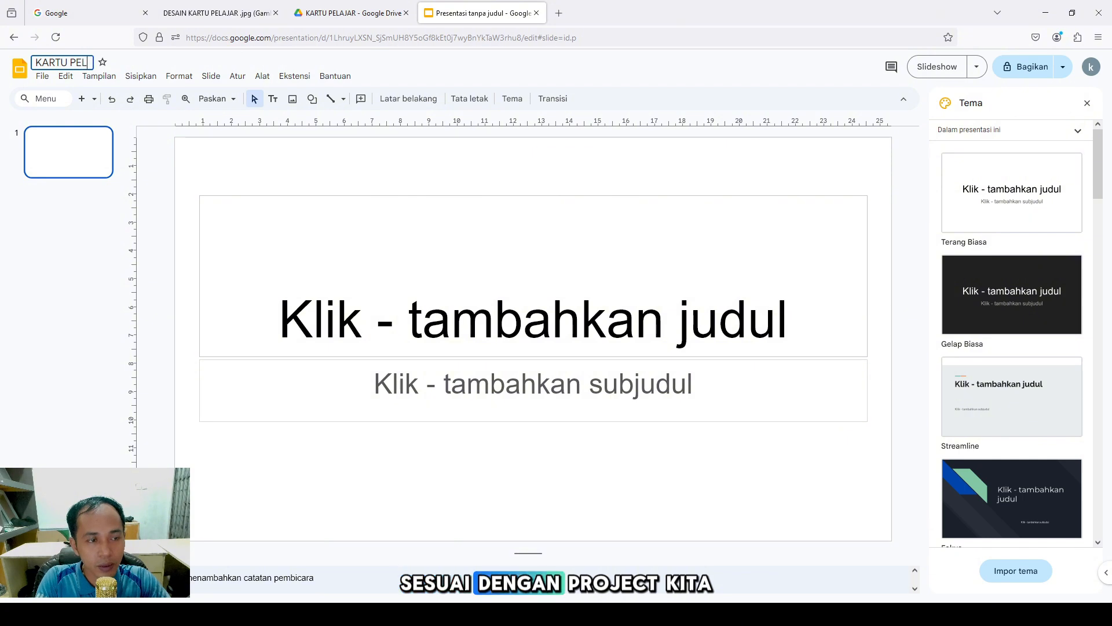
{"action": "type", "text": "AJAR"}
{"action": "key", "text": "Return"}
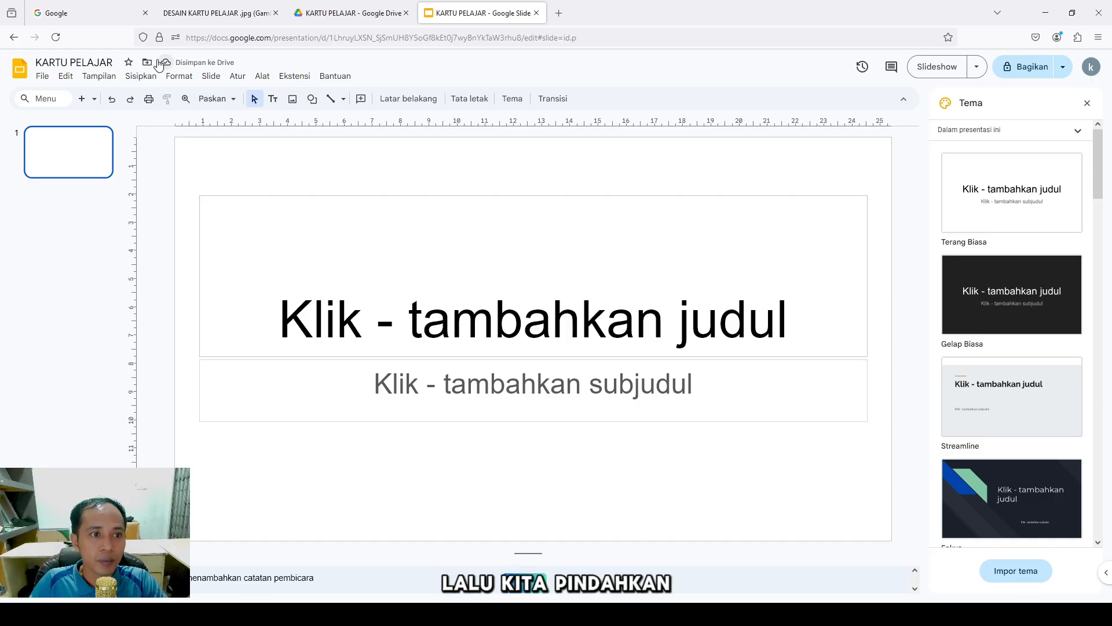
Try moving the presentation into the KARTU PELAJAR Drive folder
{"action": "left_click", "coordinate": [148, 63]}
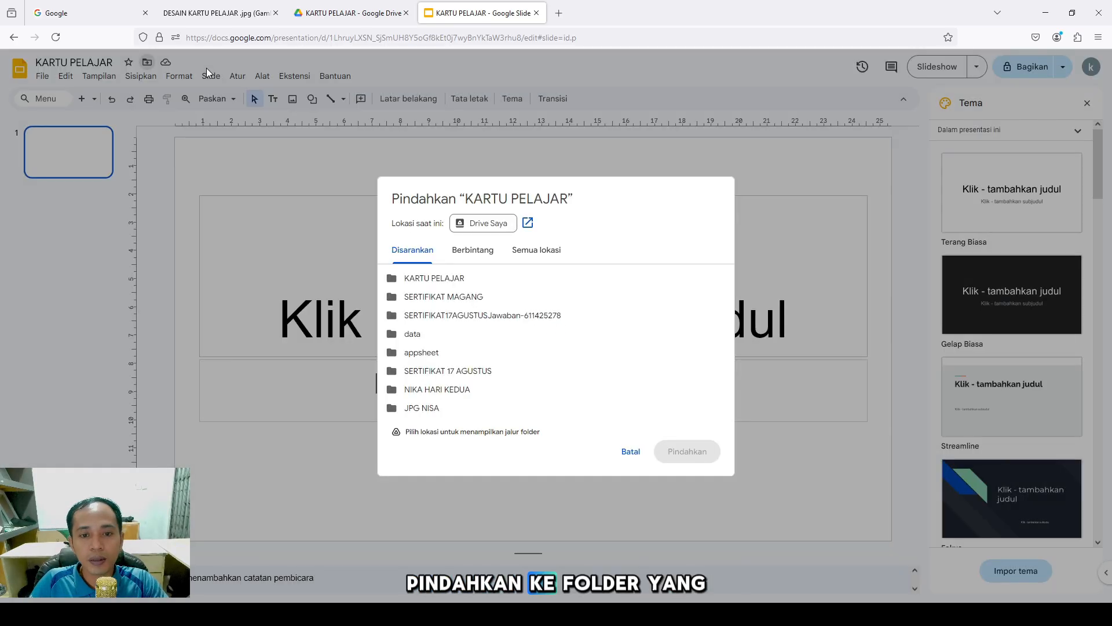
{"action": "mouse_move", "coordinate": [500, 285]}
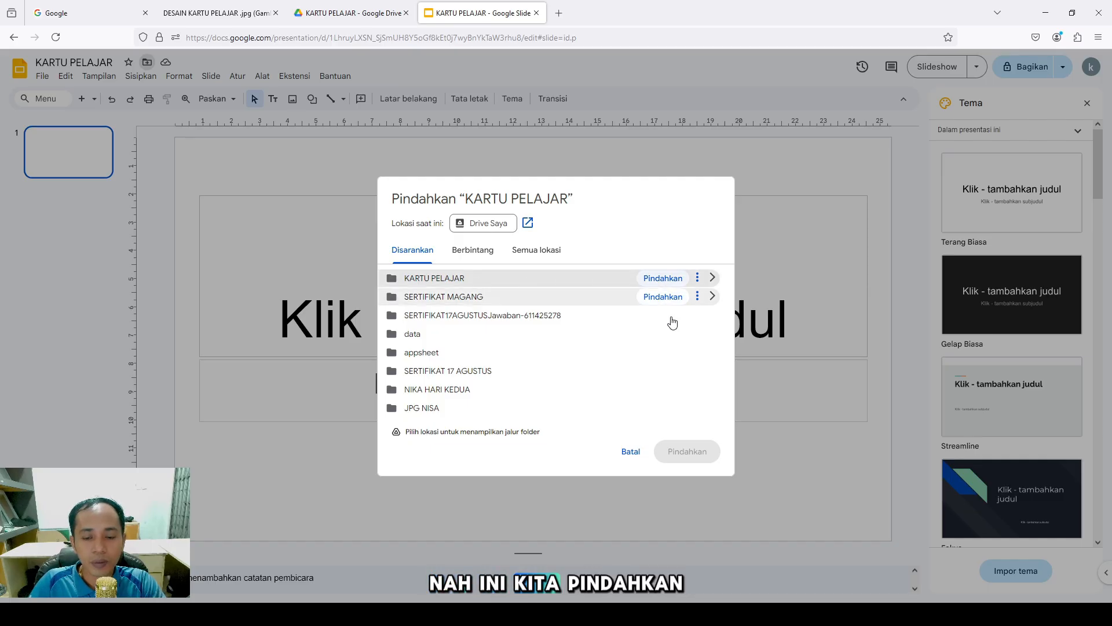
{"action": "left_click", "coordinate": [665, 280]}
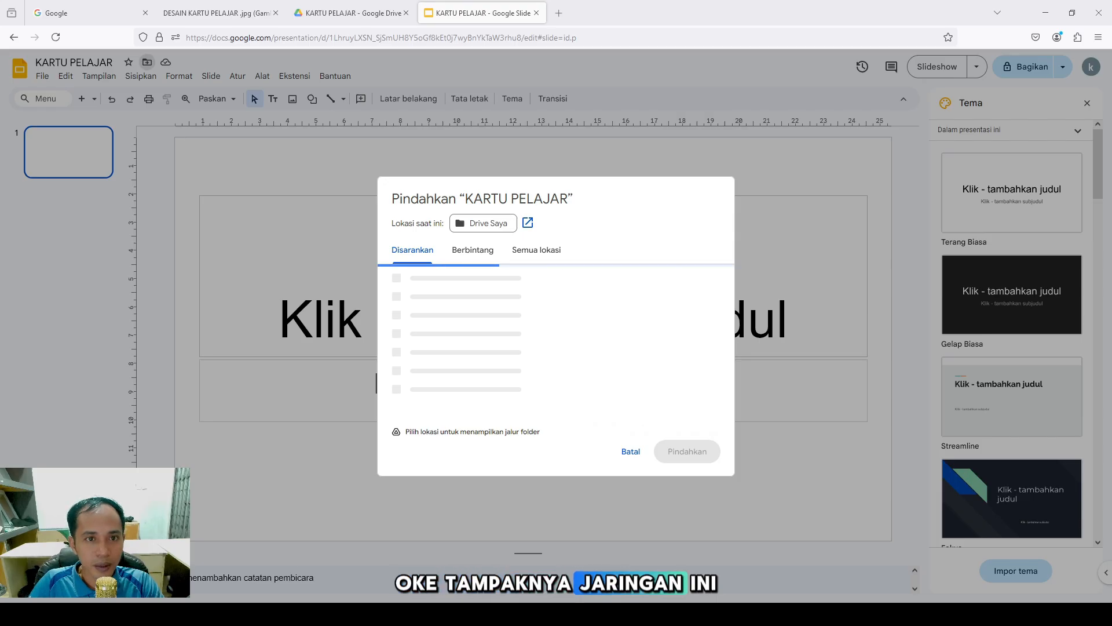
Reload the editor and retry the move, browsing Starred and all Drive locations
{"action": "left_click", "coordinate": [56, 37]}
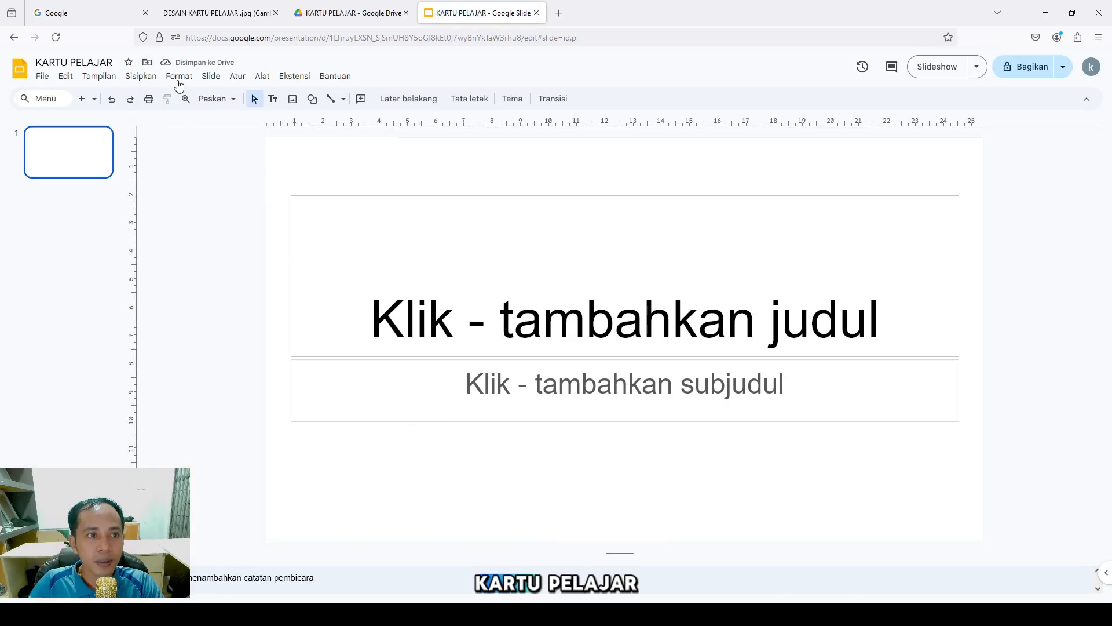
{"action": "left_click", "coordinate": [147, 62]}
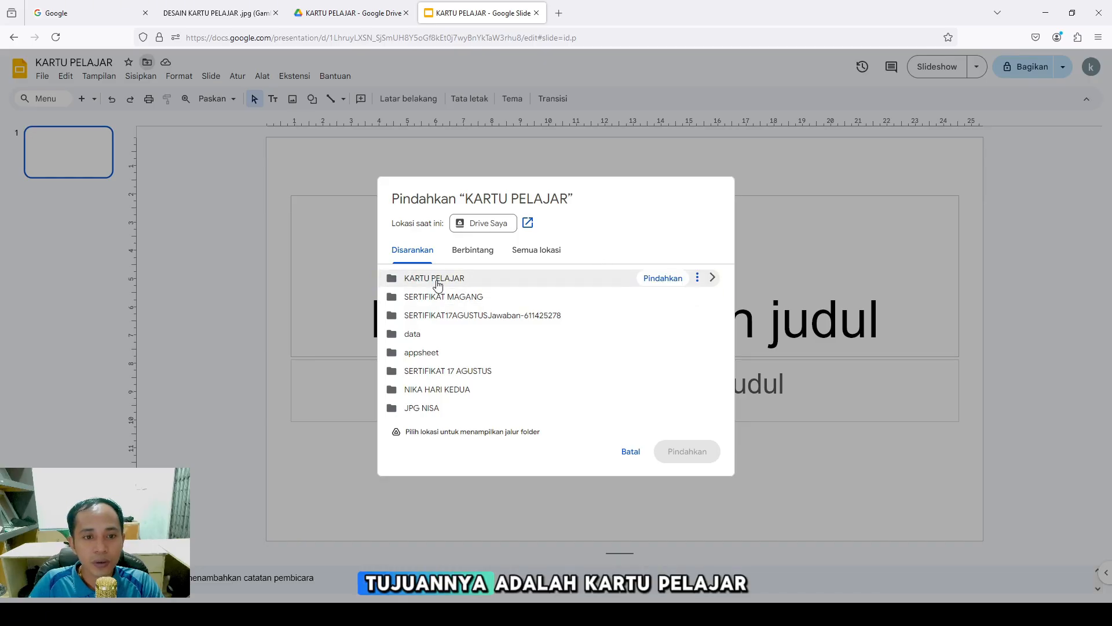
{"action": "left_click", "coordinate": [661, 278]}
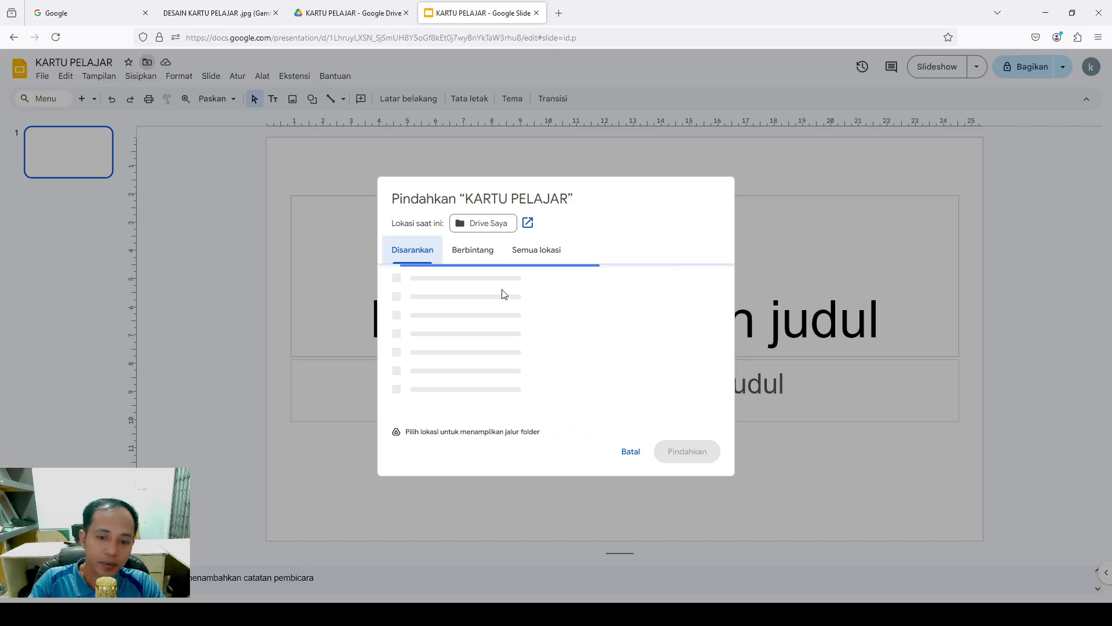
{"action": "left_click", "coordinate": [476, 254]}
{"action": "left_click", "coordinate": [521, 249]}
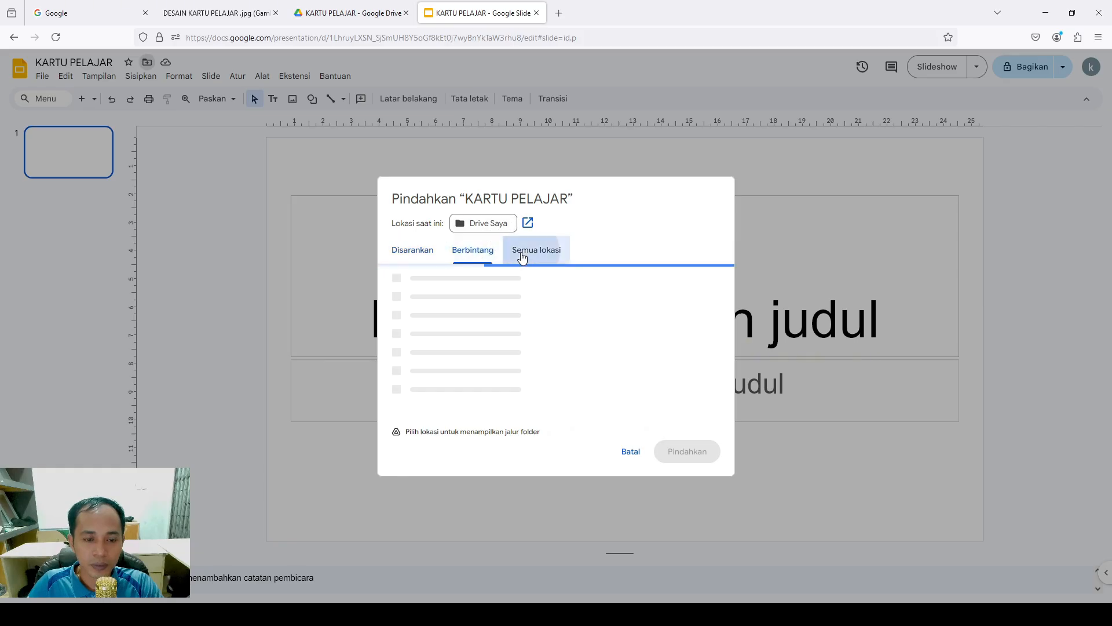
{"action": "left_click", "coordinate": [413, 262]}
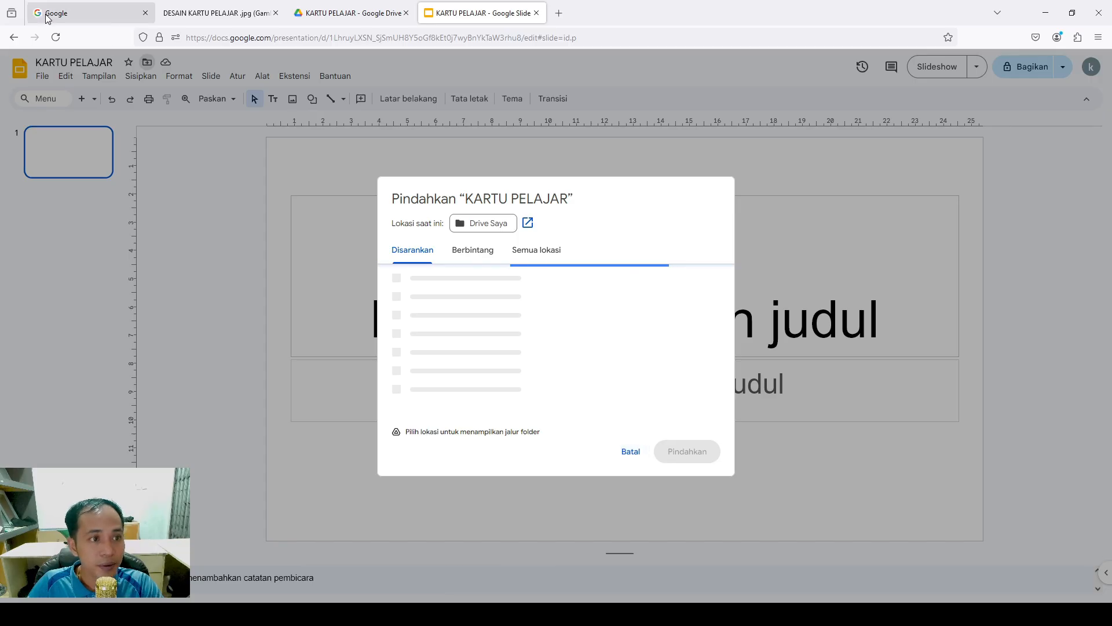
Reload the presentation and delete the title and subtitle placeholders
{"action": "left_click", "coordinate": [55, 37]}
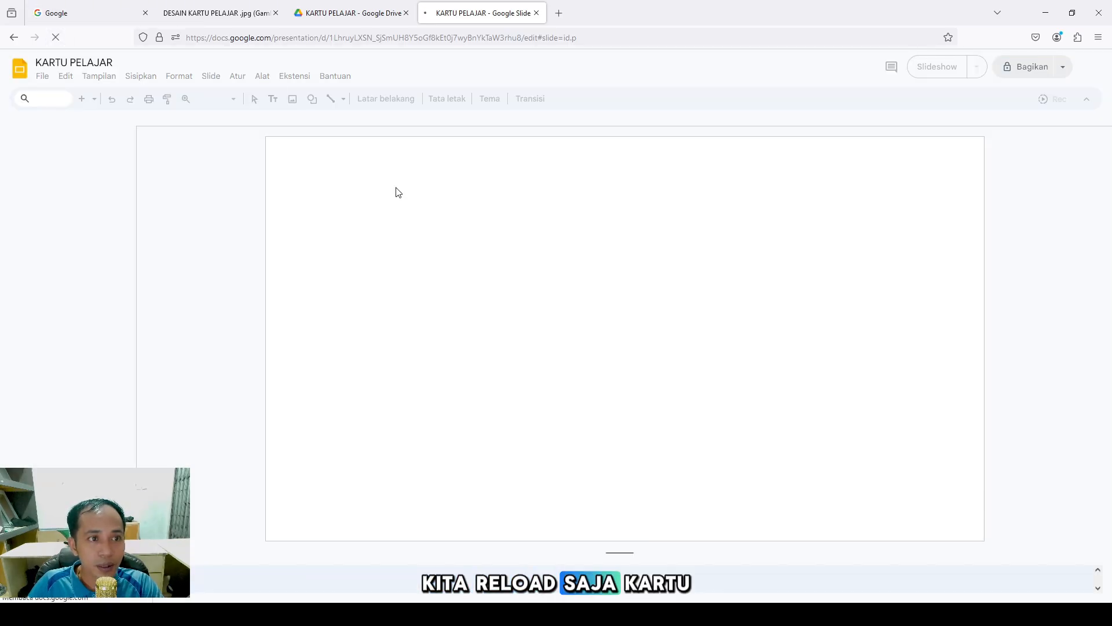
{"action": "left_click", "coordinate": [336, 196]}
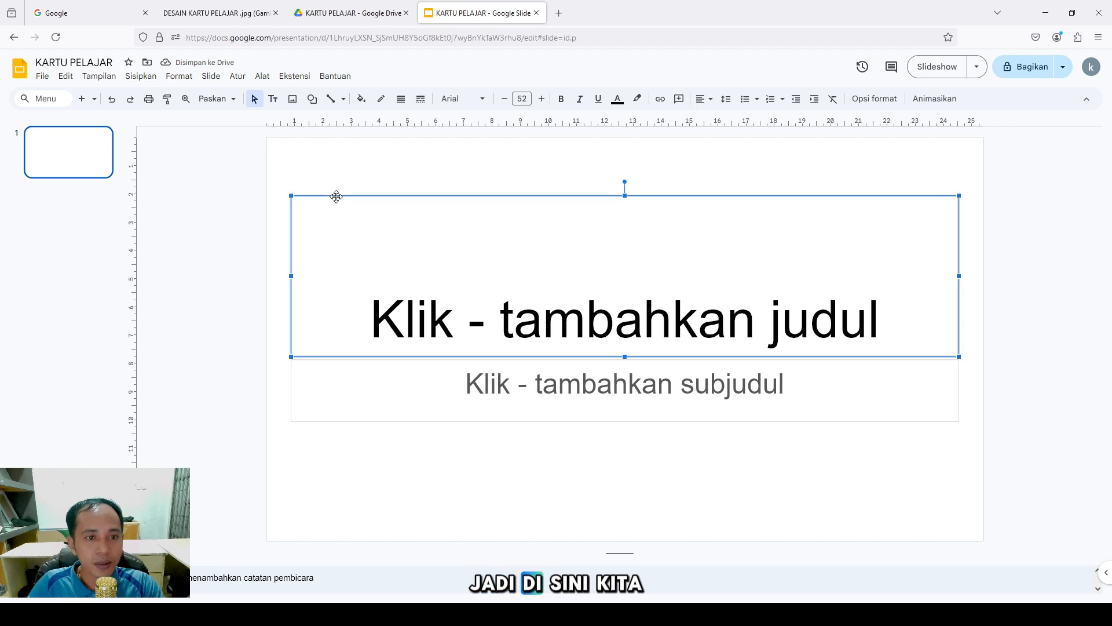
{"action": "key", "text": "Delete"}
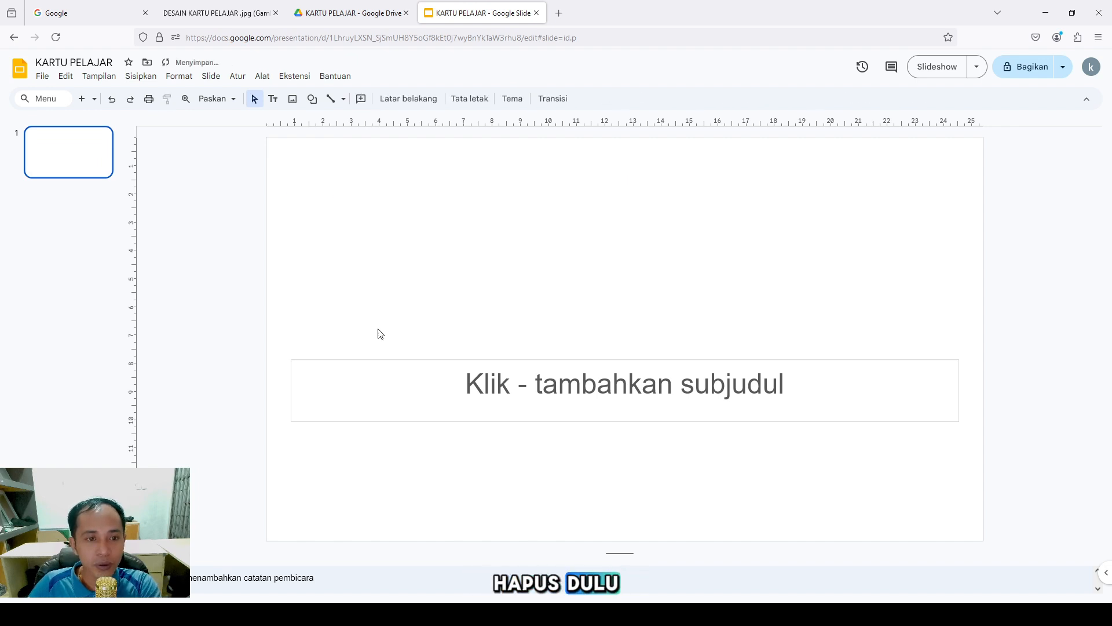
{"action": "left_click", "coordinate": [382, 362]}
{"action": "key", "text": "Delete"}
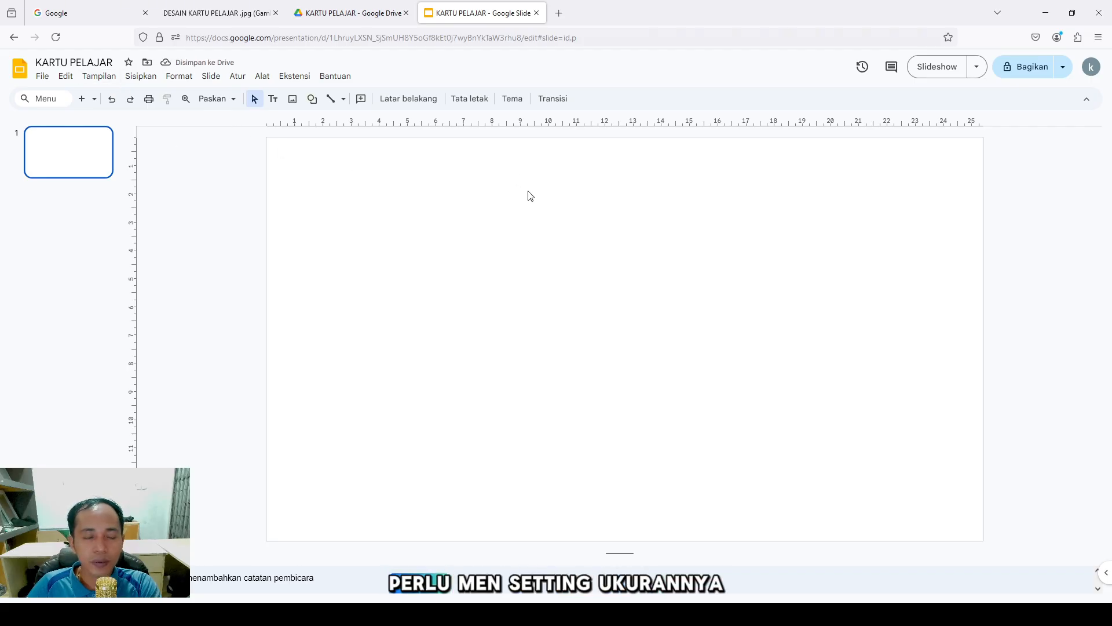
Set a custom page size of 16,79 × 5,4 cm in Page setup
{"action": "left_click", "coordinate": [43, 76]}
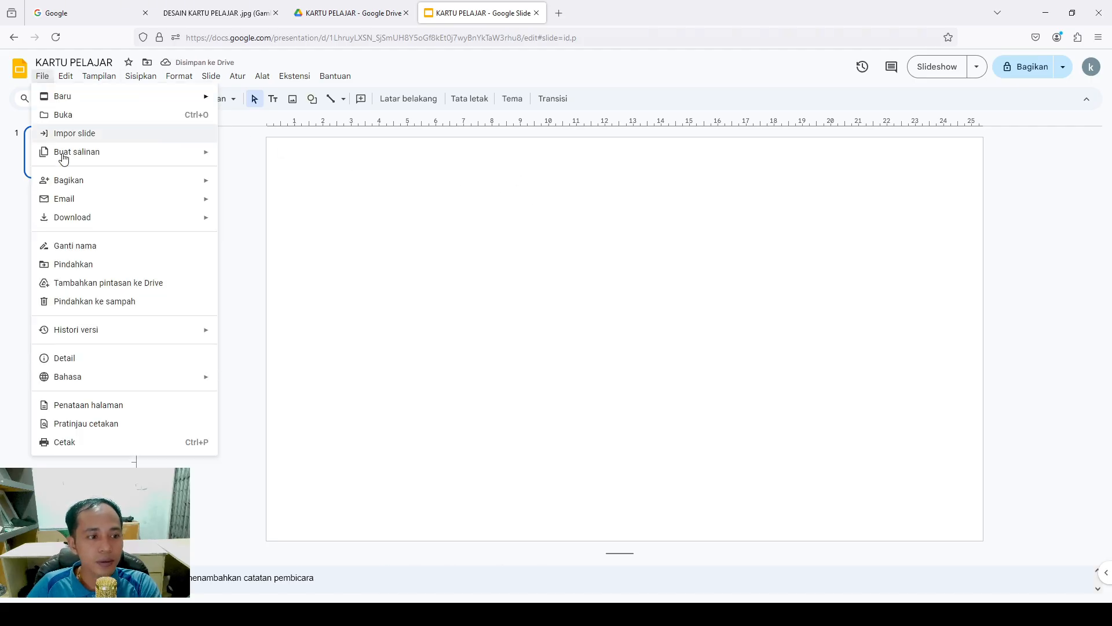
{"action": "left_click", "coordinate": [124, 404]}
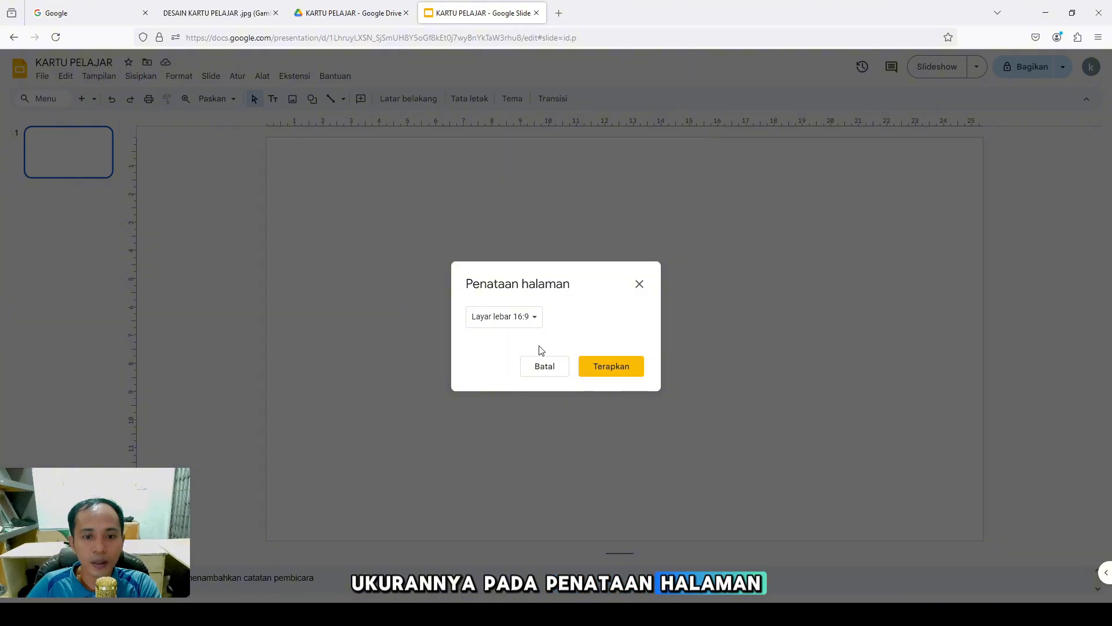
{"action": "left_click", "coordinate": [519, 320]}
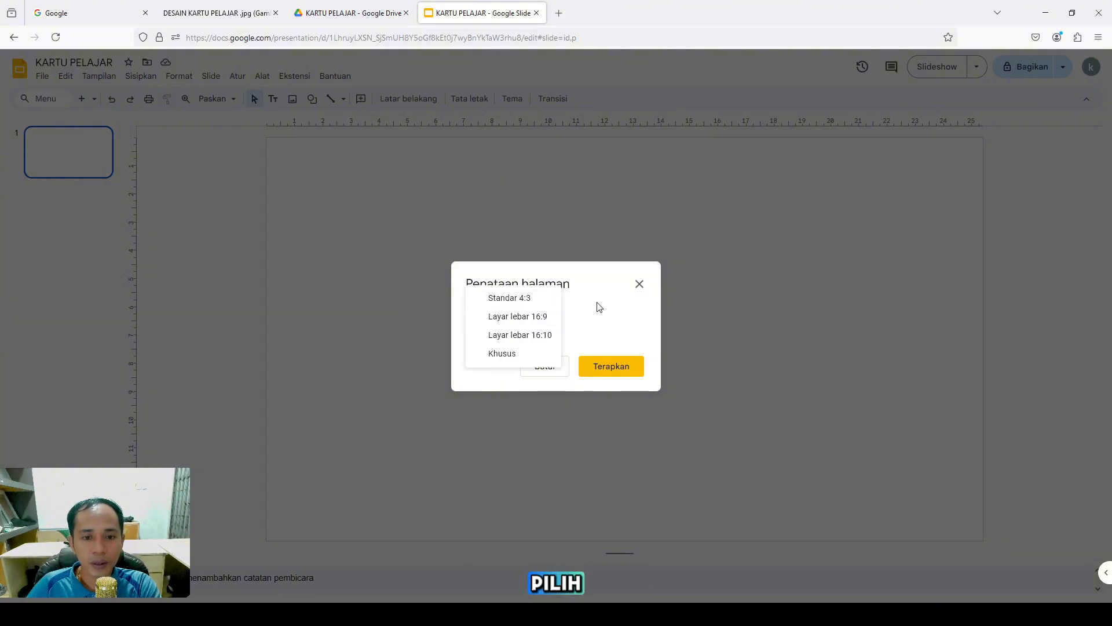
{"action": "left_click", "coordinate": [599, 307]}
{"action": "left_click", "coordinate": [524, 317]}
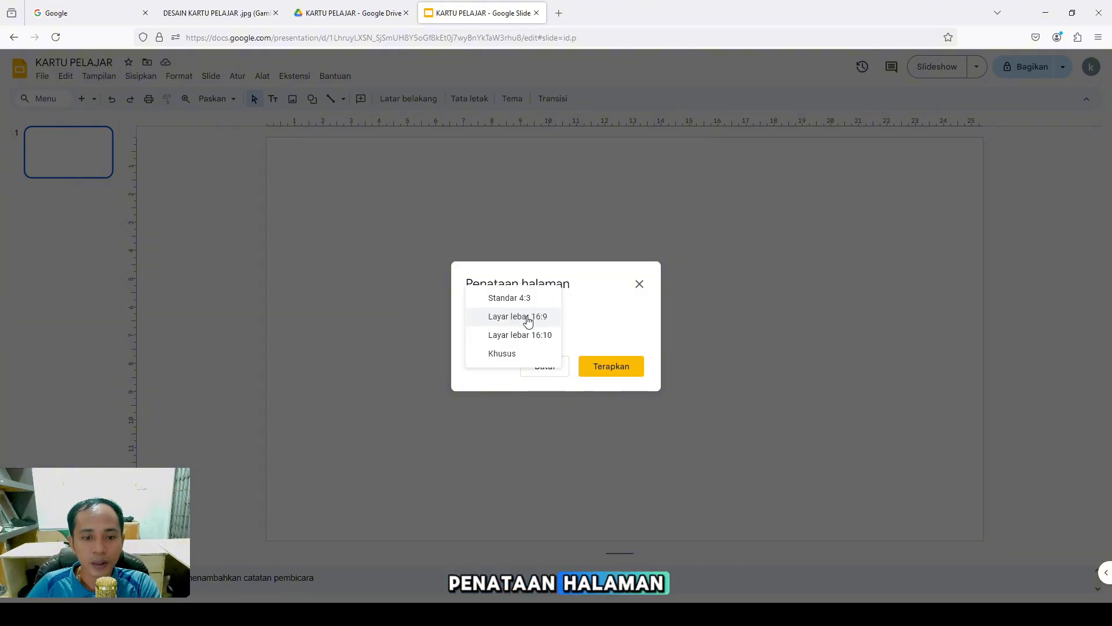
{"action": "left_click", "coordinate": [509, 356]}
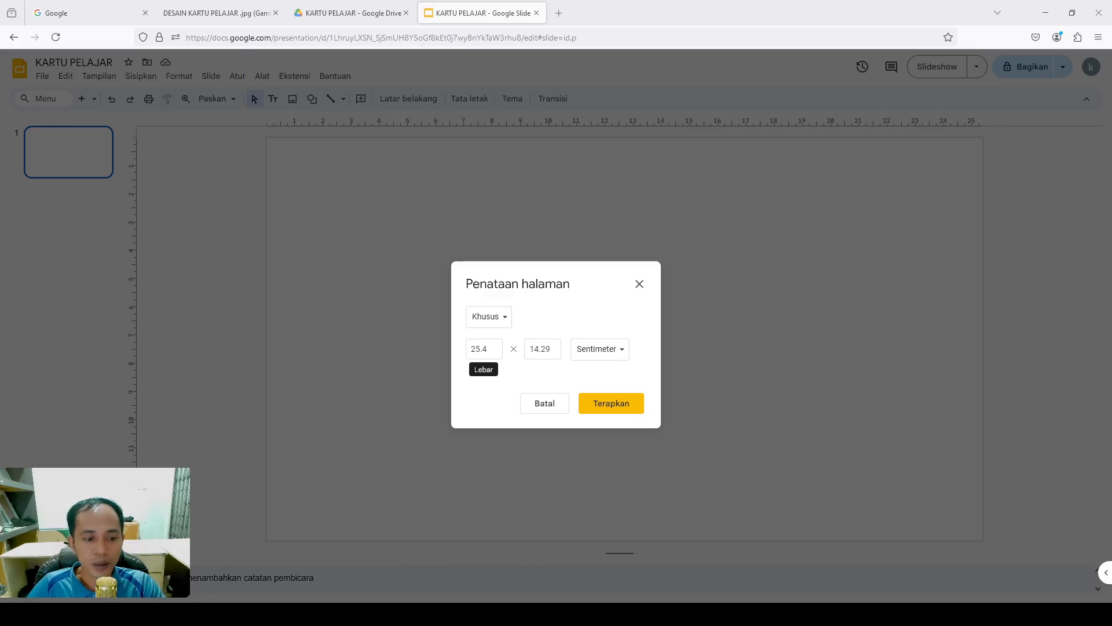
{"action": "left_click", "coordinate": [492, 351]}
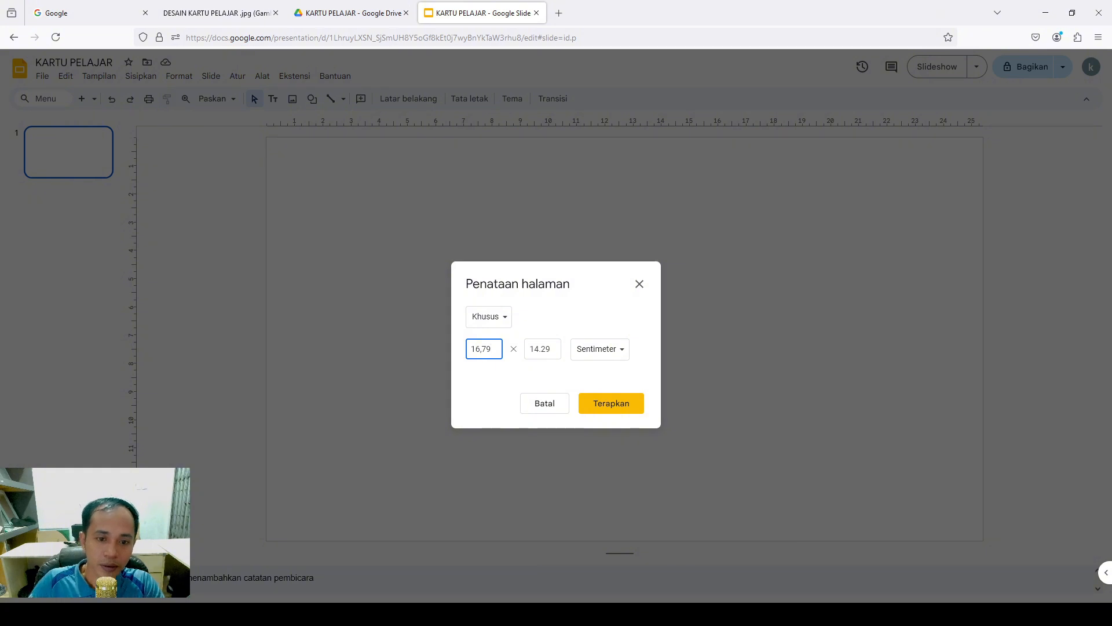
{"action": "left_click_drag", "start_coordinate": [558, 351], "coordinate": [523, 350]}
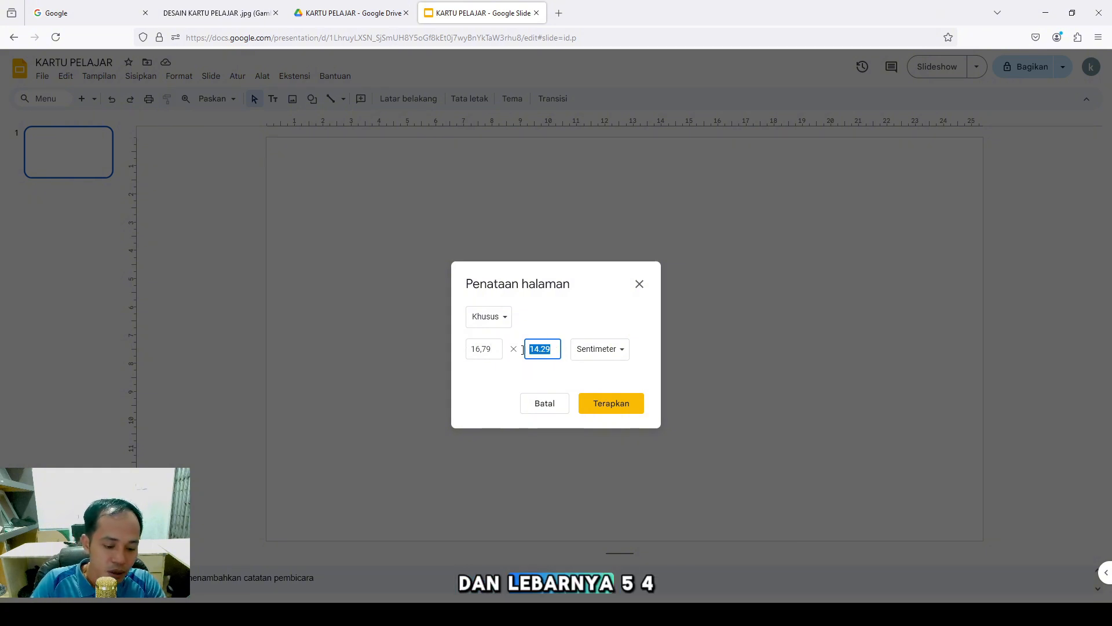
{"action": "type", "text": "5,4"}
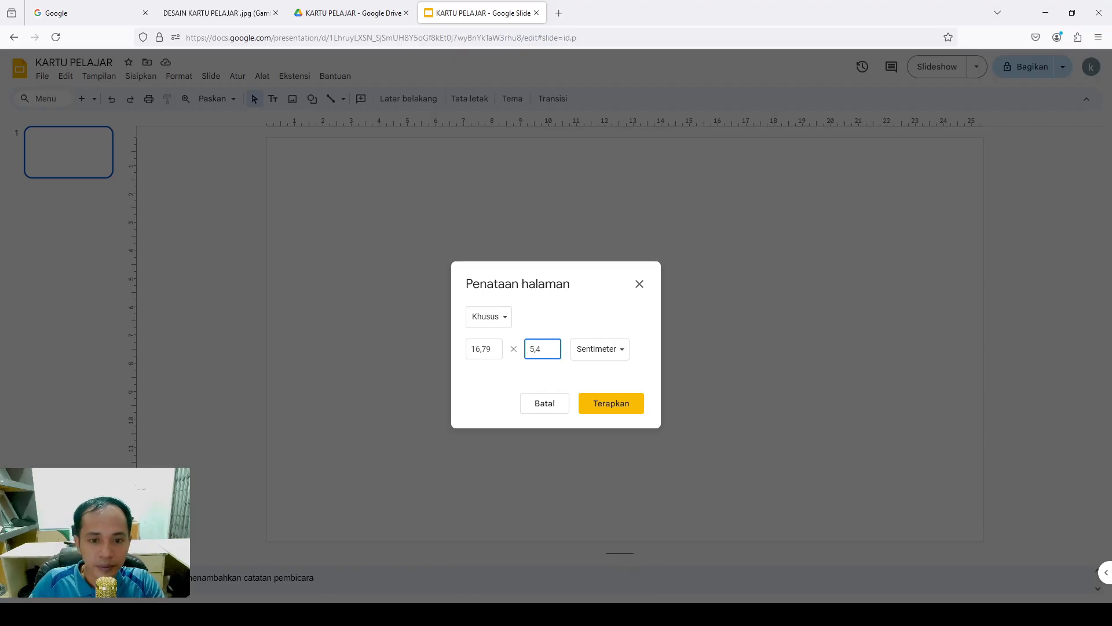
{"action": "left_click", "coordinate": [612, 403]}
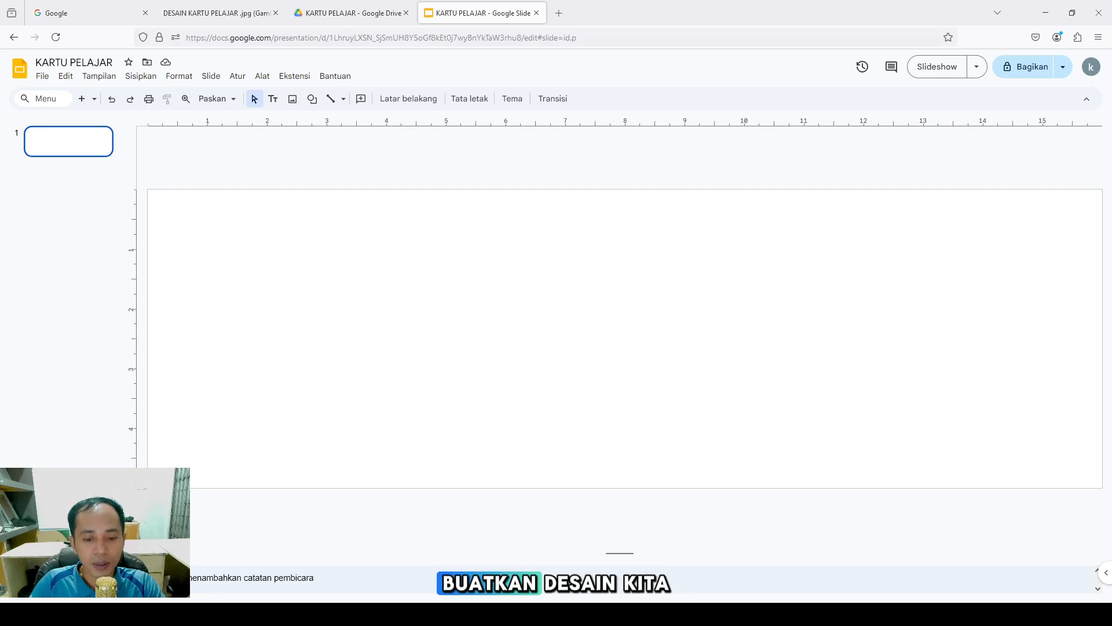
Drop the student ID card design image onto the slide and resize it to cover the page
{"action": "left_click_drag", "start_coordinate": [571, 613], "coordinate": [571, 389]}
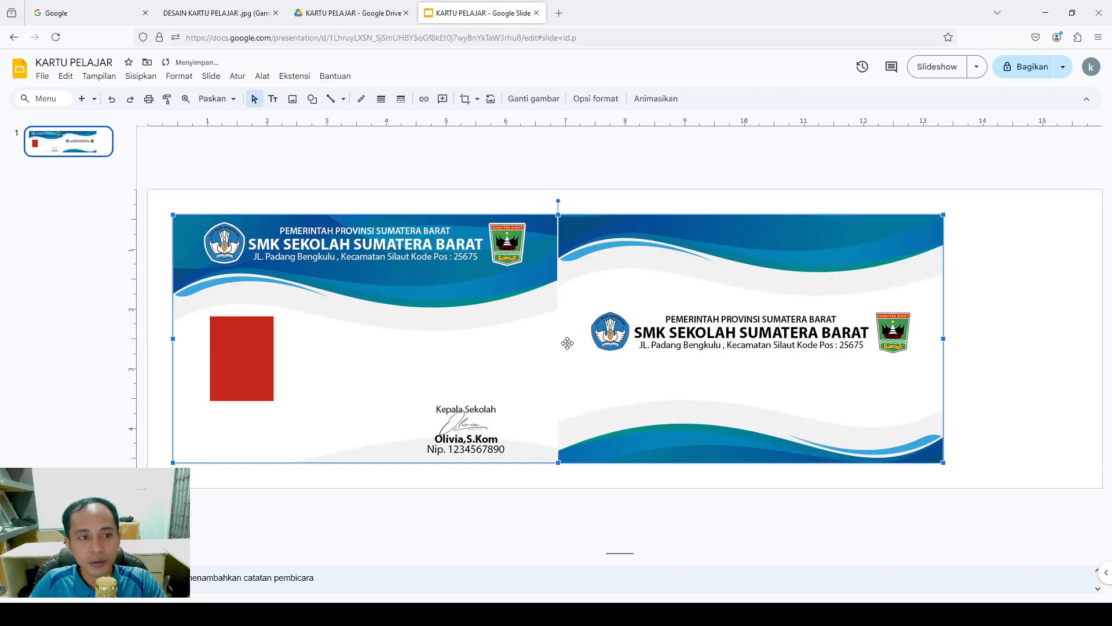
{"action": "left_click_drag", "start_coordinate": [567, 344], "coordinate": [626, 348]}
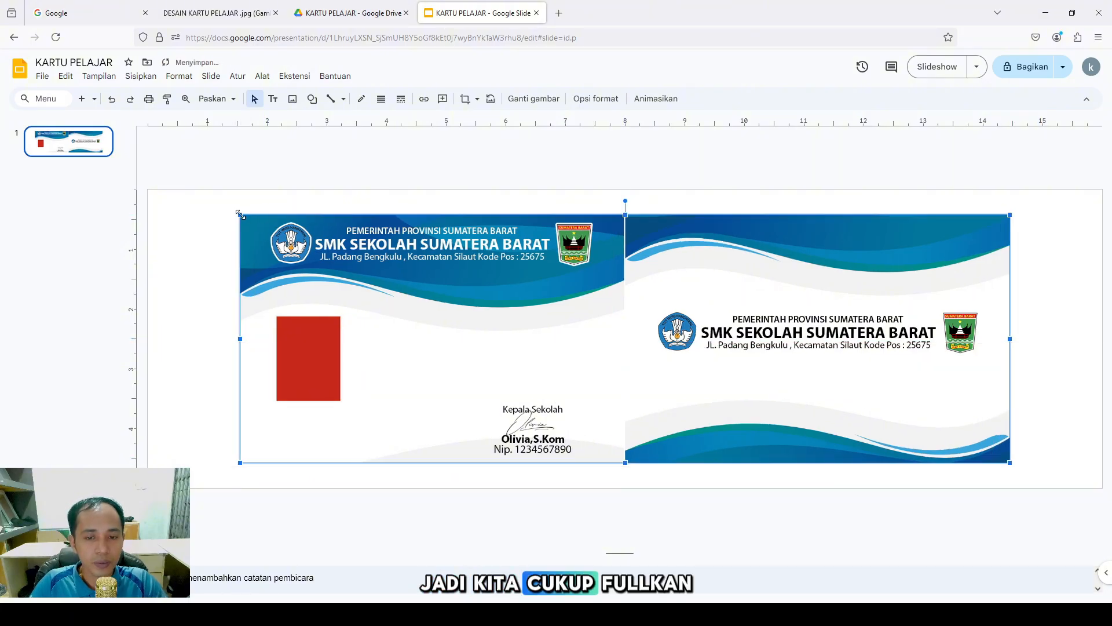
{"action": "left_click_drag", "start_coordinate": [241, 214], "coordinate": [189, 184]}
{"action": "left_click_drag", "start_coordinate": [362, 260], "coordinate": [397, 276]}
{"action": "left_click_drag", "start_coordinate": [402, 278], "coordinate": [532, 307]}
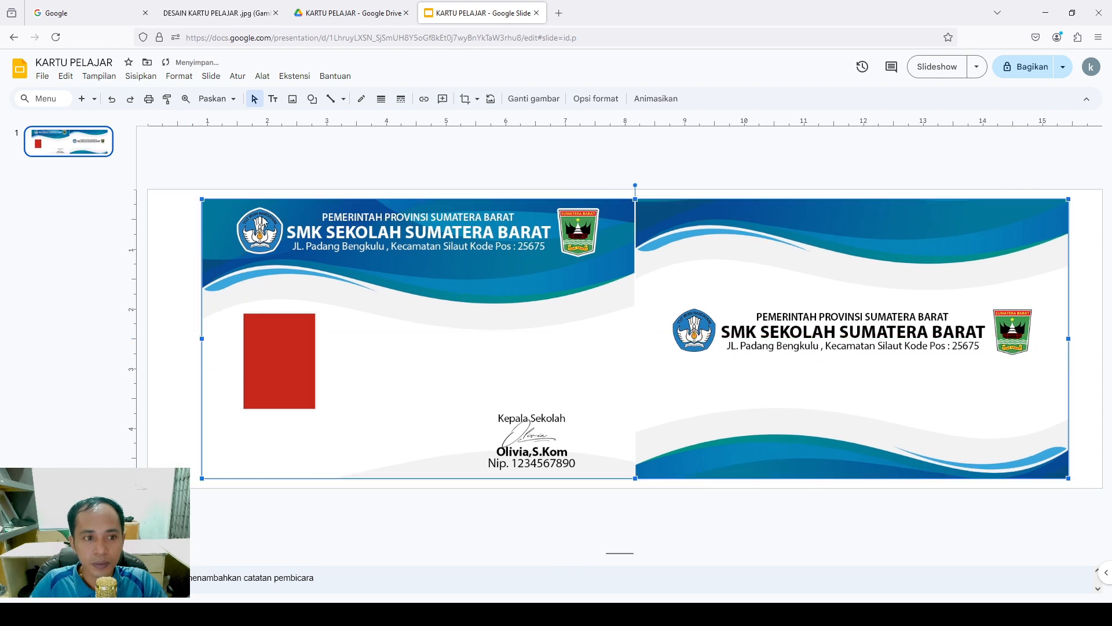
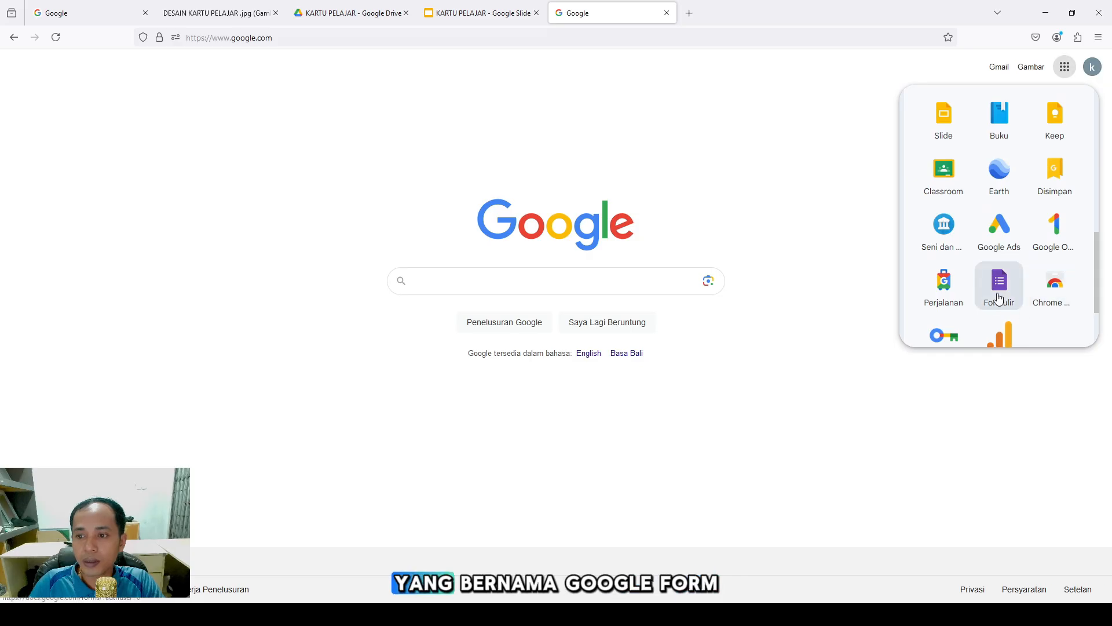
Create a blank Google Form titled 'KARTU PELAJAR'
{"action": "left_click", "coordinate": [1001, 298]}
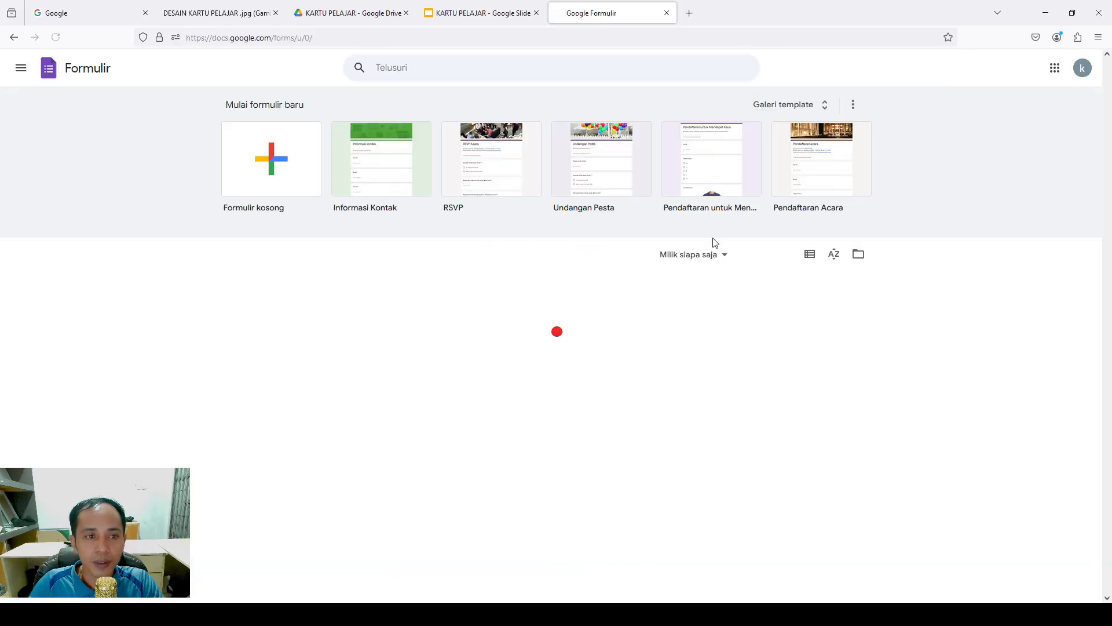
{"action": "left_click", "coordinate": [273, 173]}
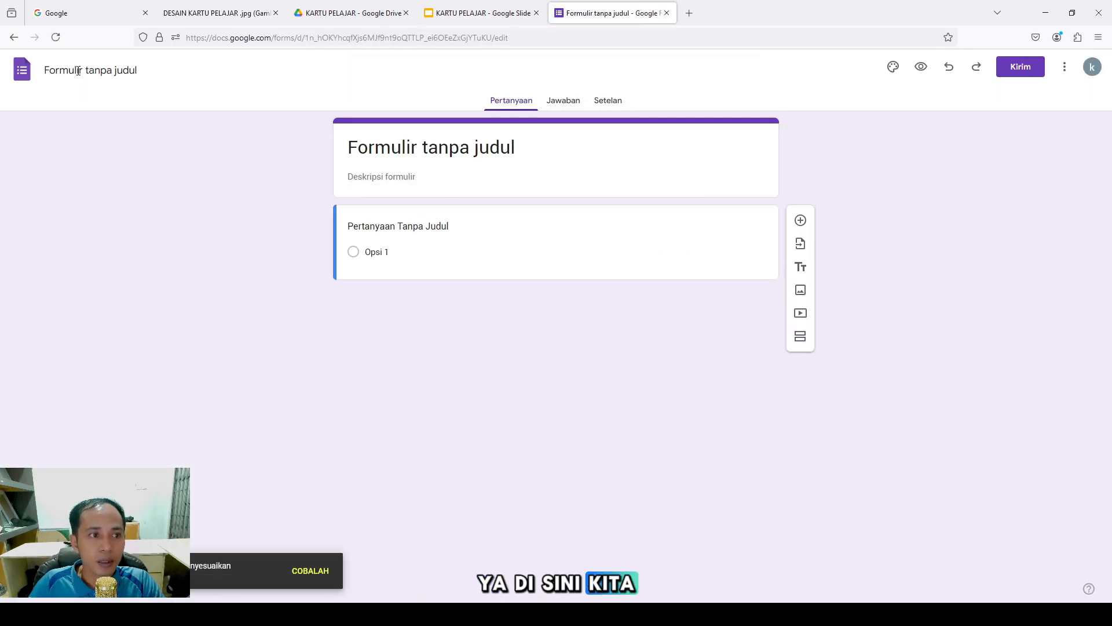
{"action": "left_click", "coordinate": [78, 70]}
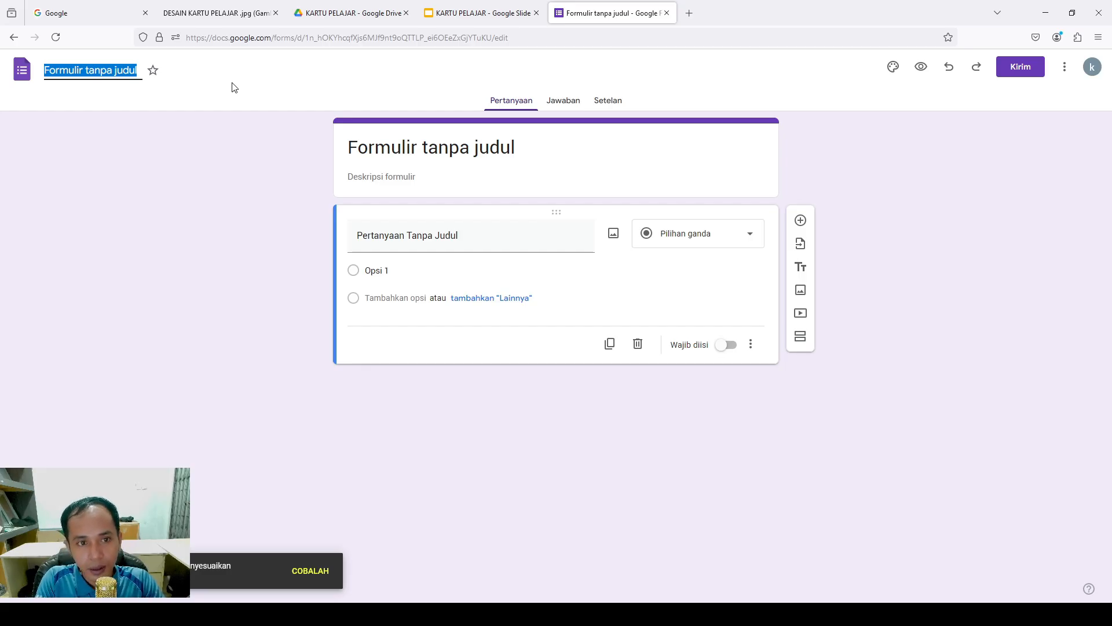
{"action": "type", "text": "KARTU"}
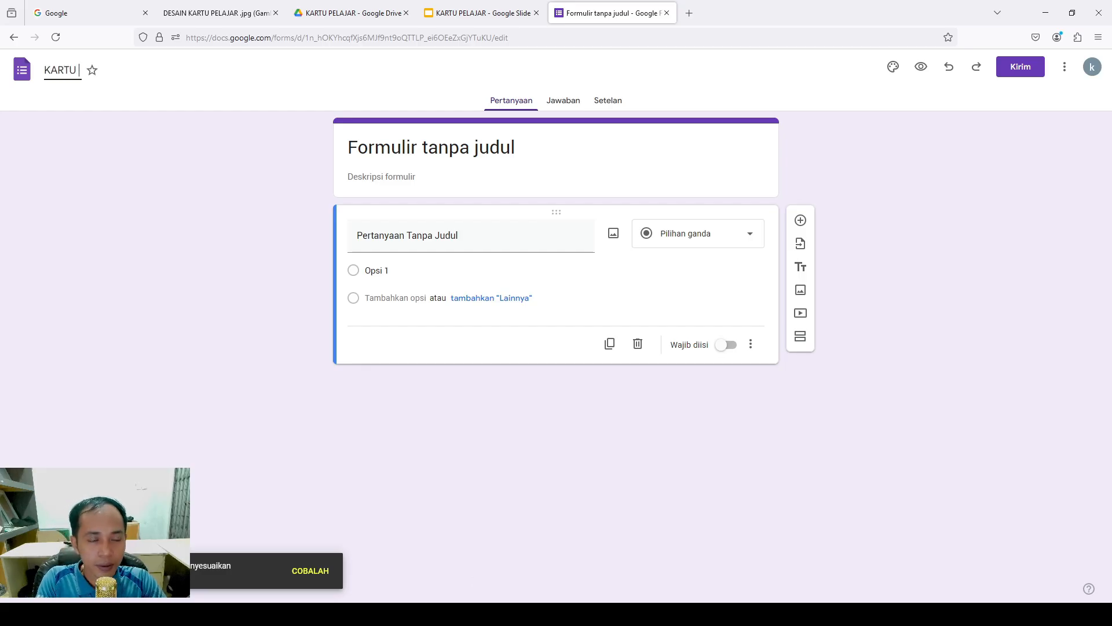
{"action": "type", "text": " PELAJAR"}
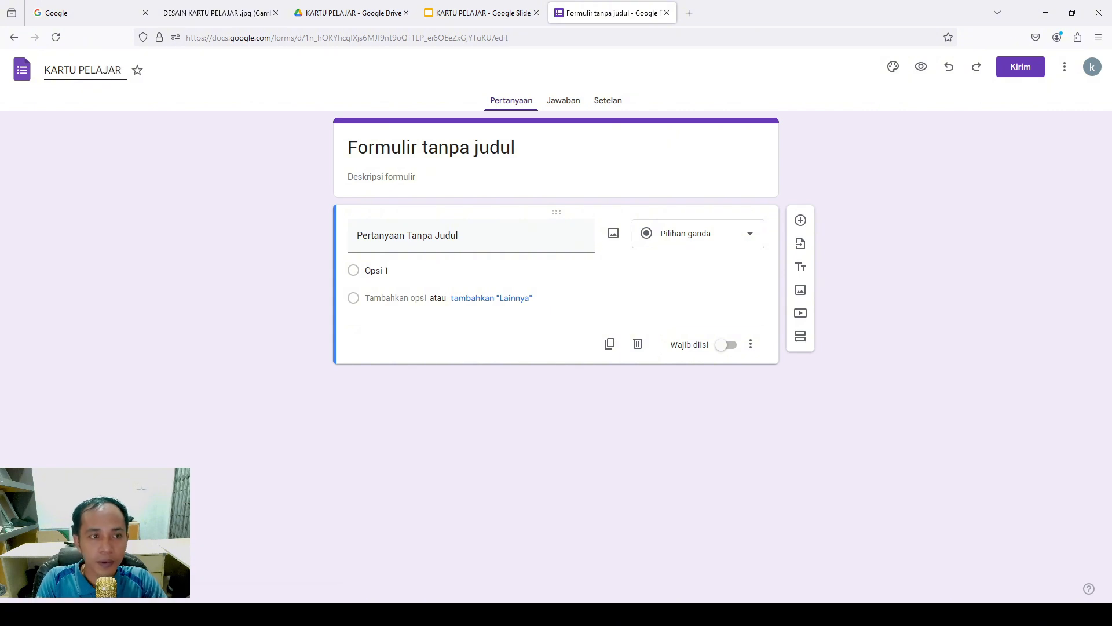
{"action": "left_click", "coordinate": [611, 172]}
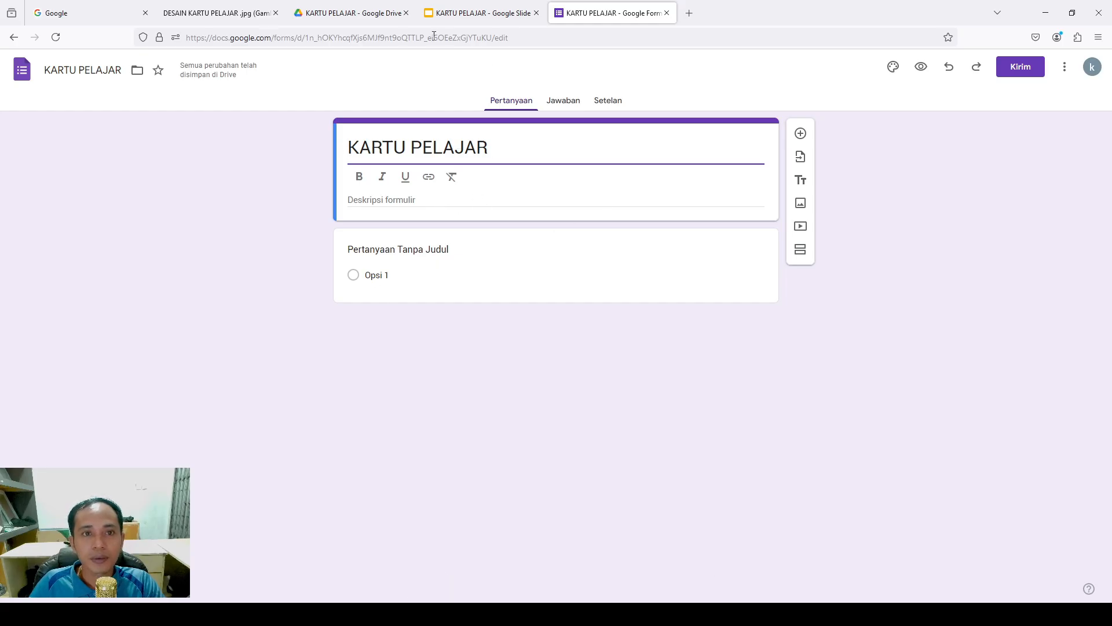
Compare against the card design, then retitle the first question 'NISN'
{"action": "left_click", "coordinate": [479, 12]}
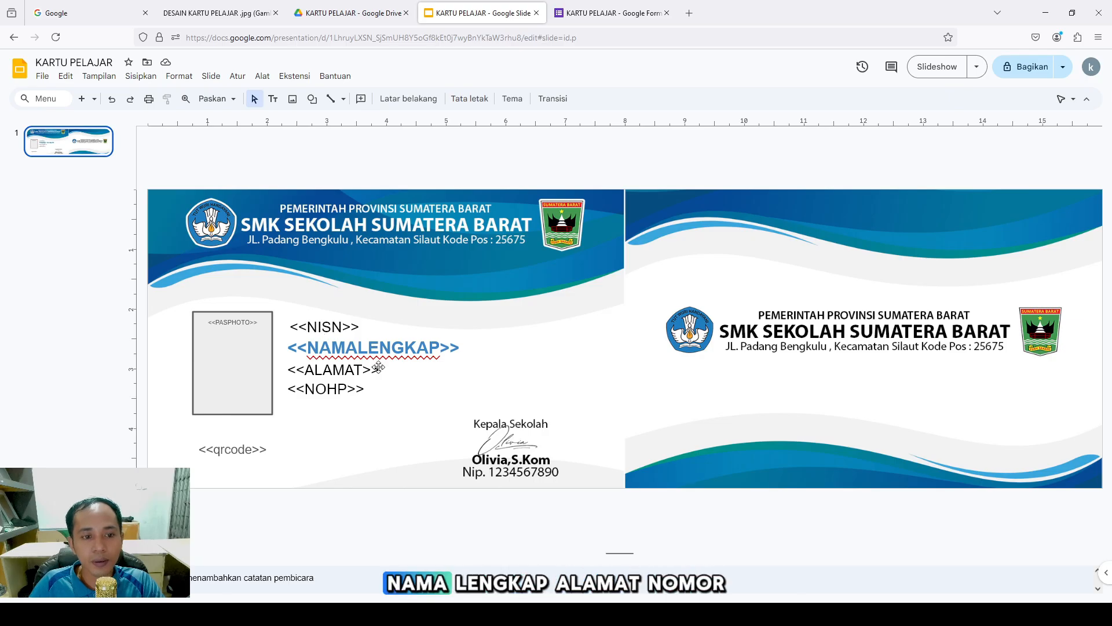
{"action": "left_click", "coordinate": [610, 18]}
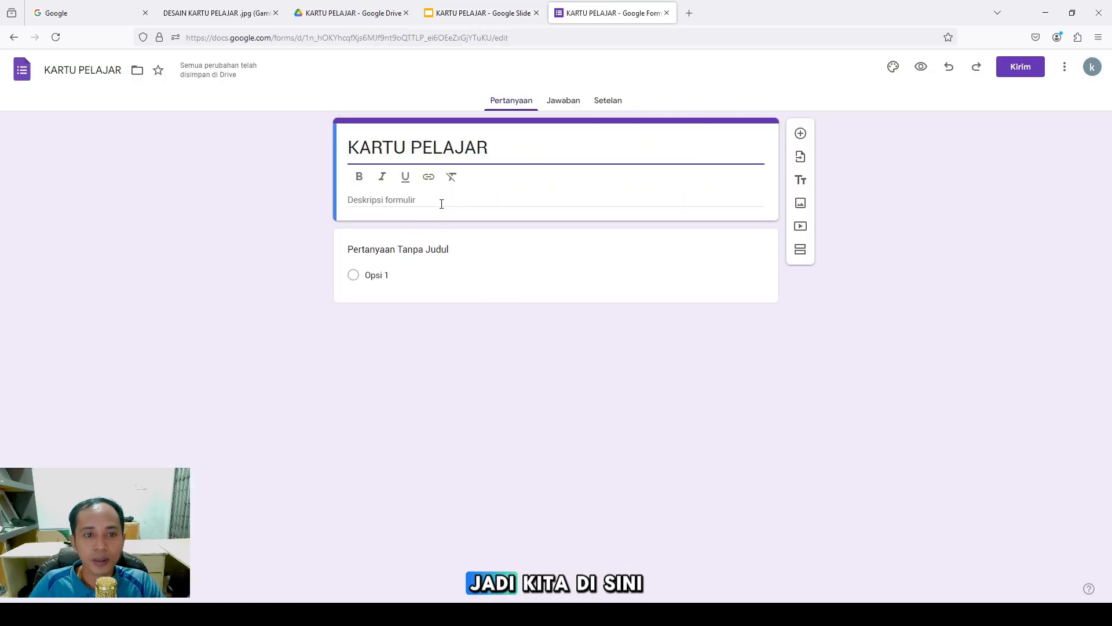
{"action": "left_click", "coordinate": [424, 243]}
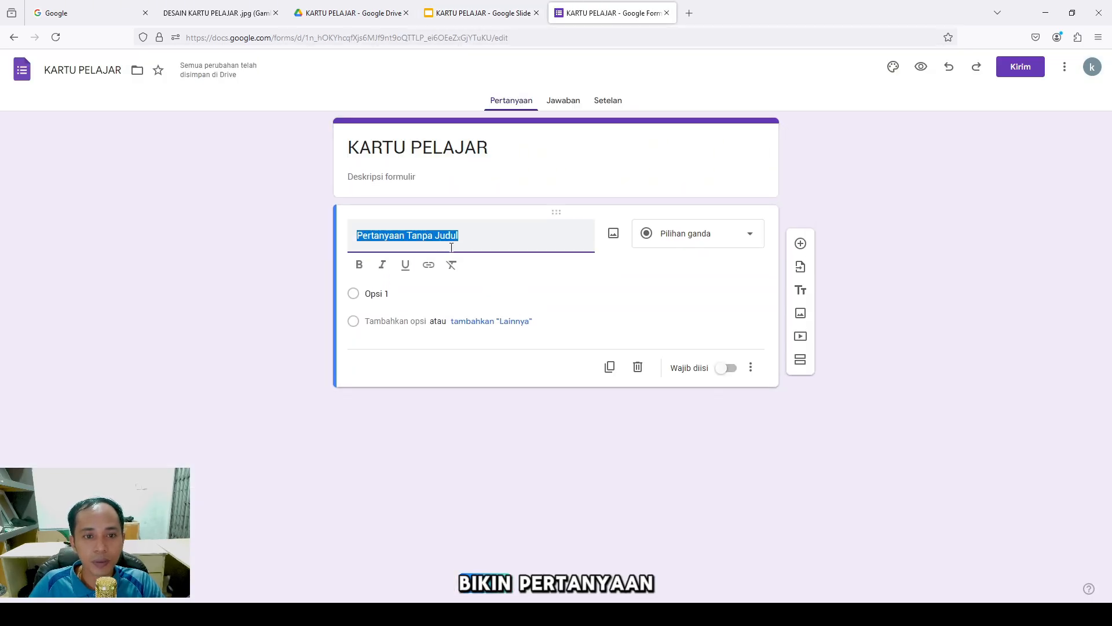
{"action": "type", "text": "N"}
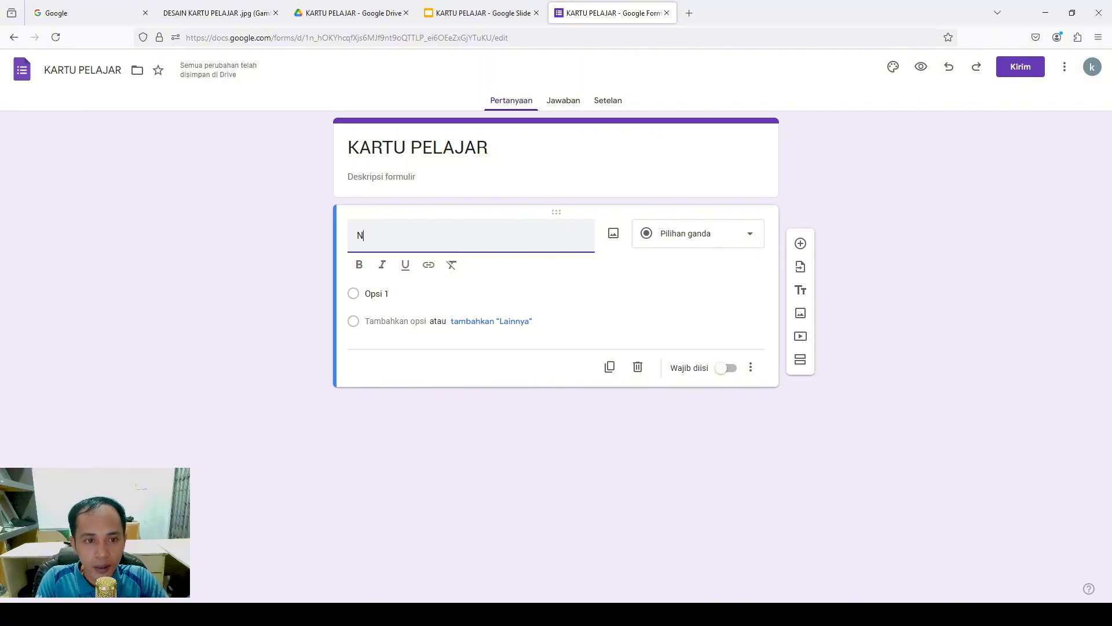
{"action": "type", "text": "ISN"}
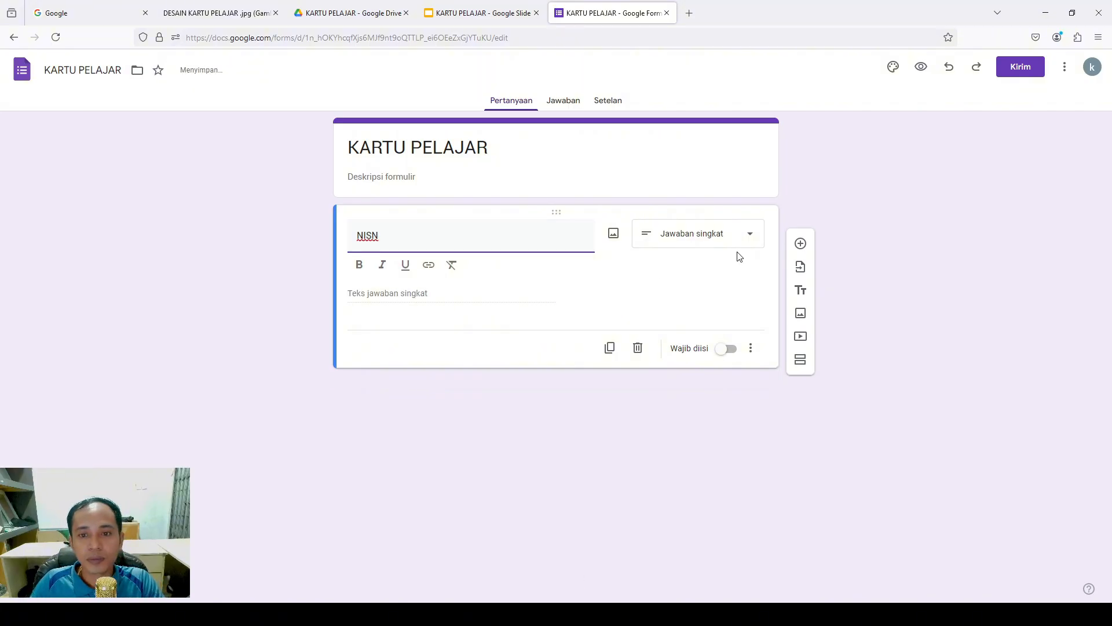
{"action": "left_click", "coordinate": [424, 298]}
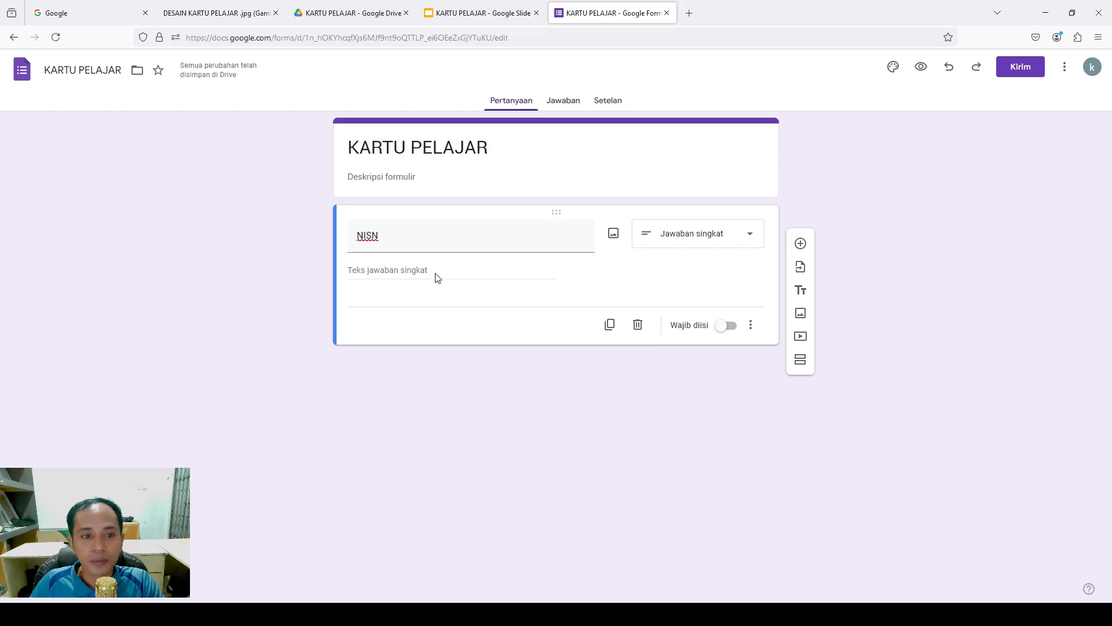
Make NISN required and give it the description 'Sesuai Data Dapodik'
{"action": "left_click", "coordinate": [731, 327]}
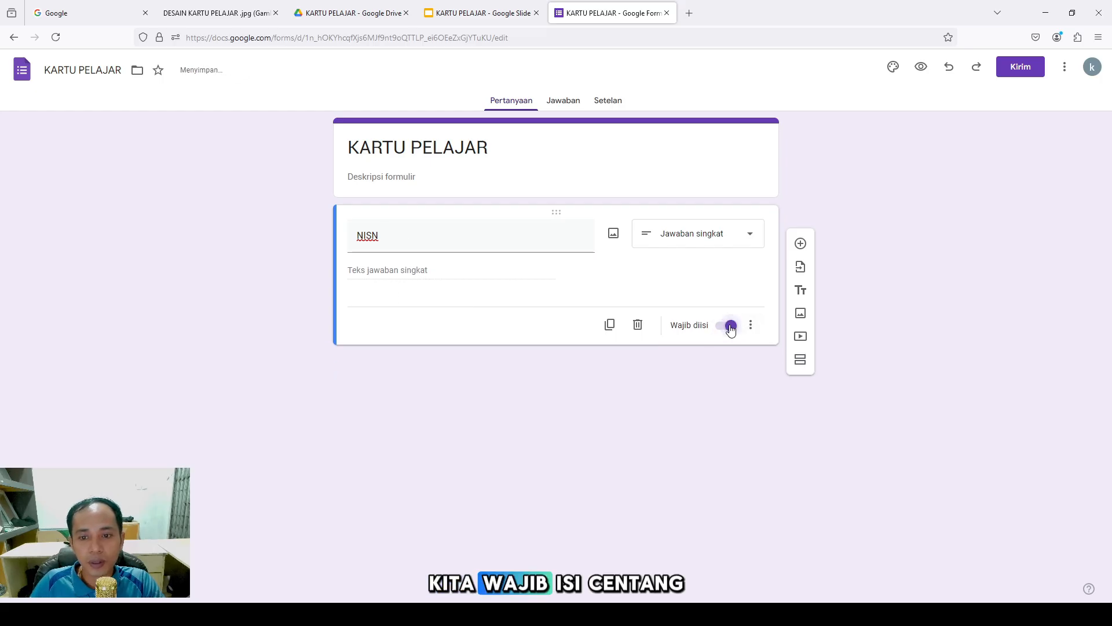
{"action": "left_click", "coordinate": [751, 325]}
{"action": "left_click", "coordinate": [768, 375]}
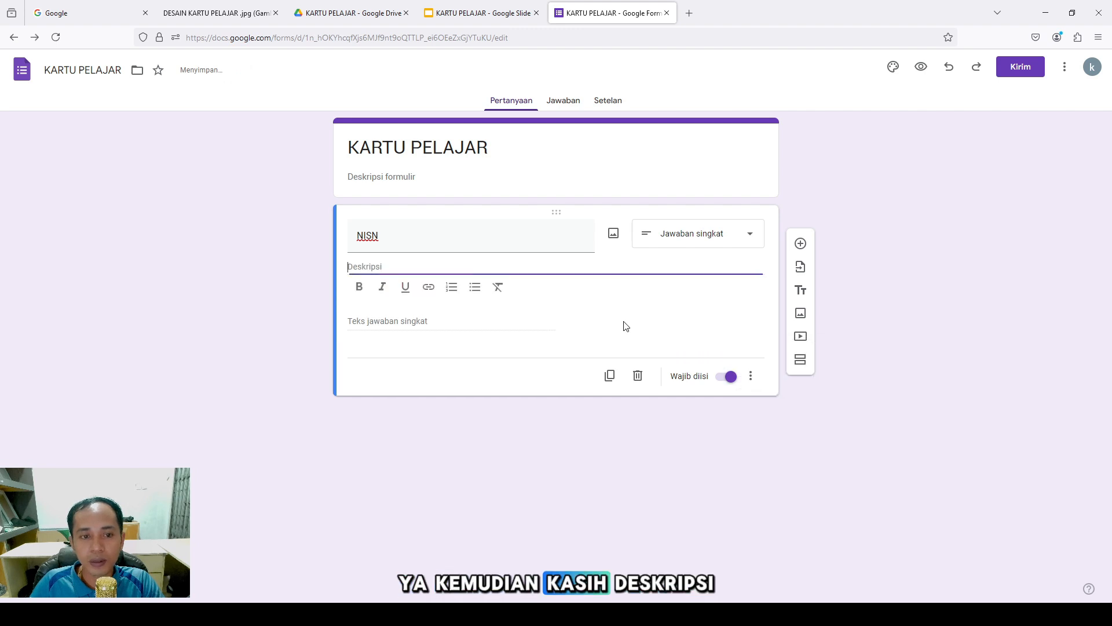
{"action": "type", "text": "S"}
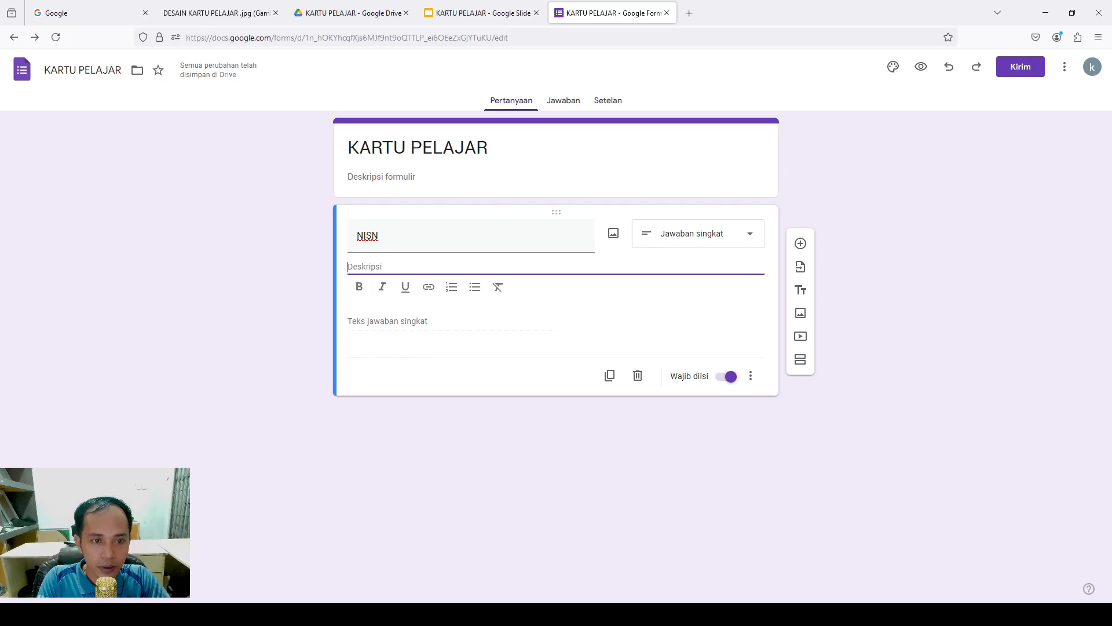
{"action": "type", "text": "esuai"}
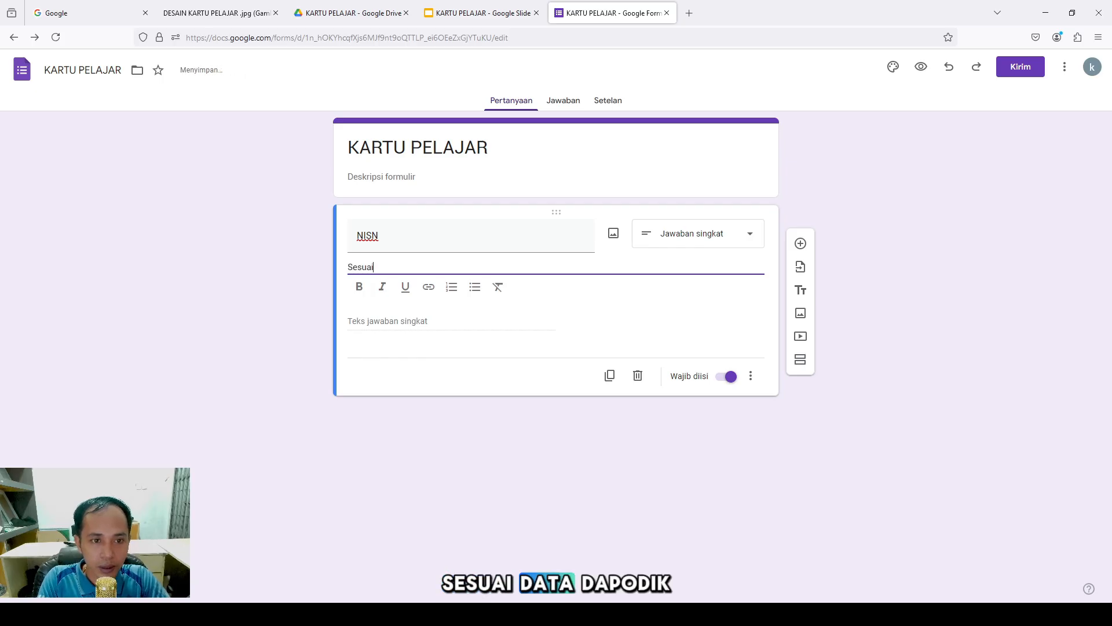
{"action": "type", "text": " Data Dapodik"}
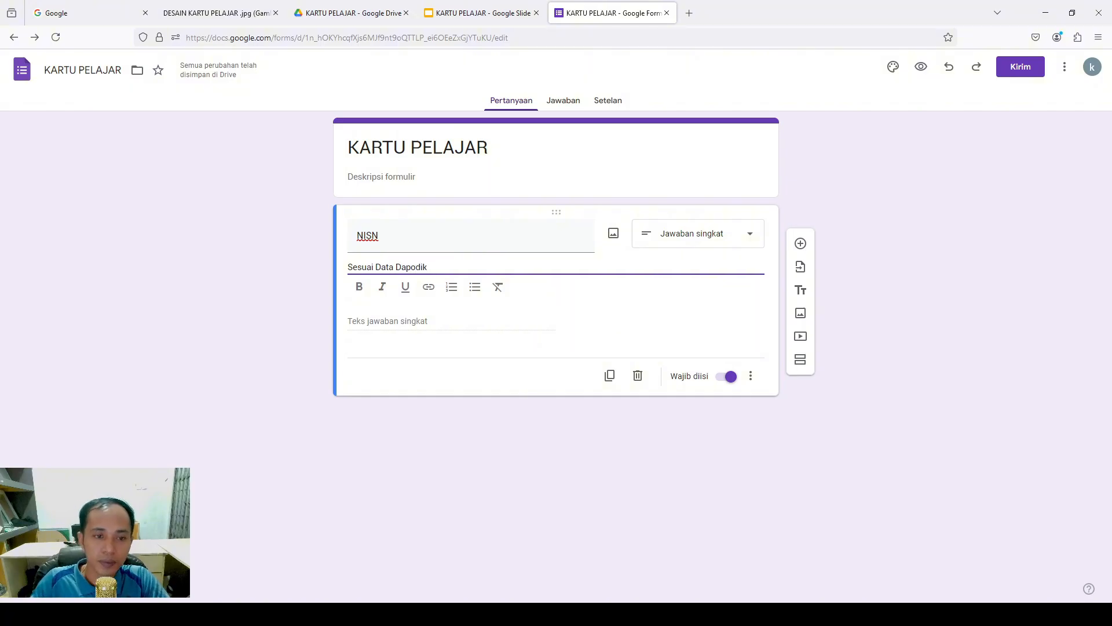
{"action": "left_click", "coordinate": [452, 326]}
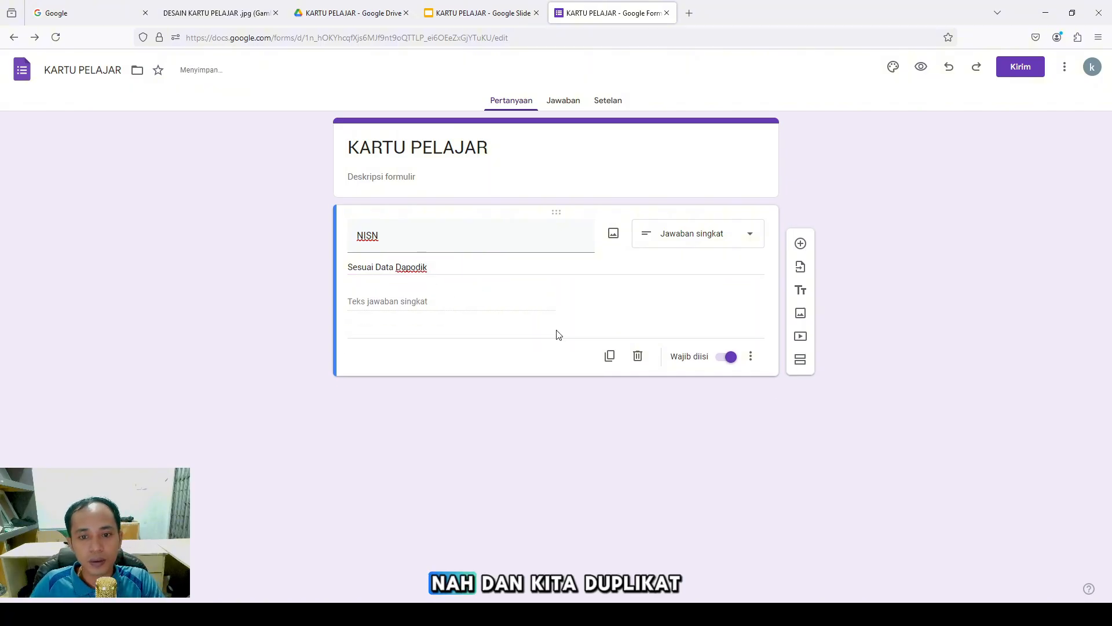
Duplicate the NISN question and retitle the copy 'NAMA LENGKAP'
{"action": "left_click", "coordinate": [611, 352]}
{"action": "left_click_drag", "start_coordinate": [444, 343], "coordinate": [323, 348]}
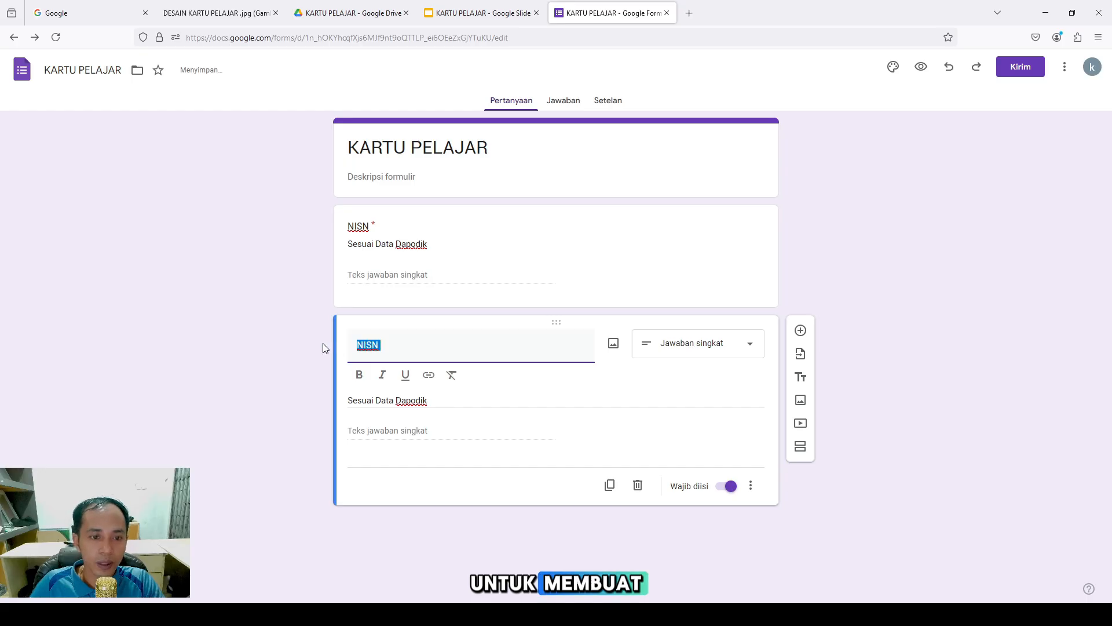
{"action": "type", "text": "NAM"}
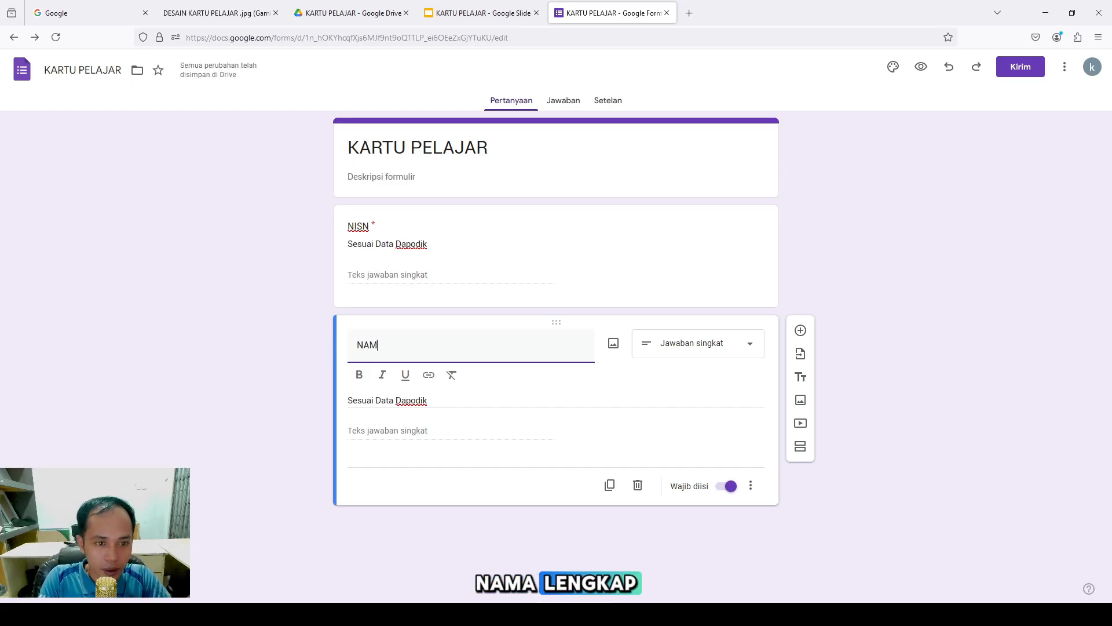
{"action": "type", "text": "A LENGKAP"}
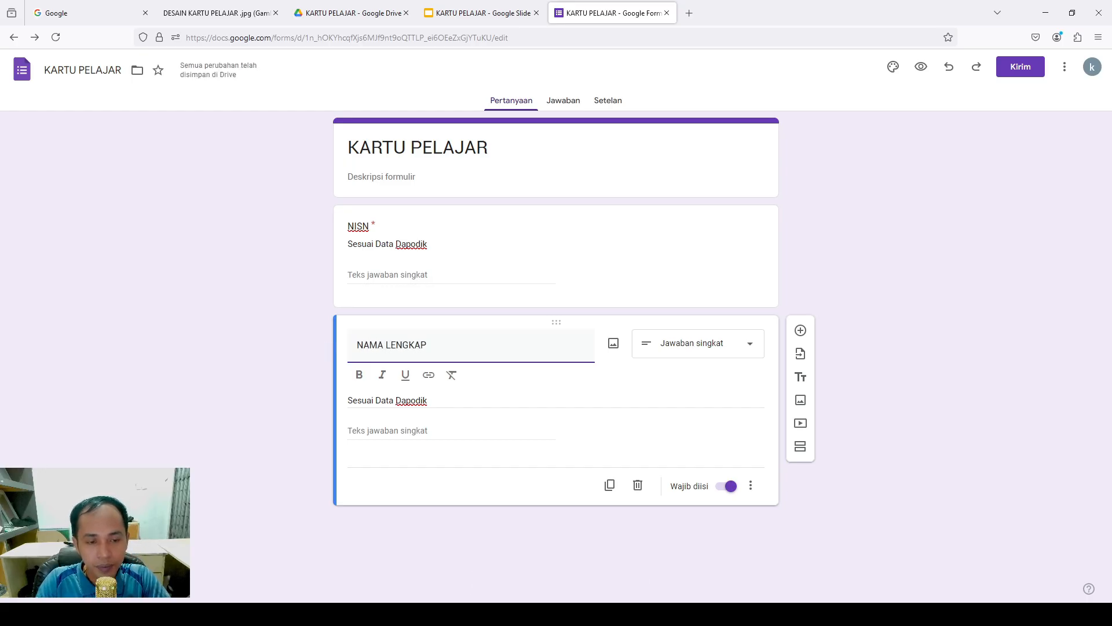
{"action": "left_click", "coordinate": [494, 396]}
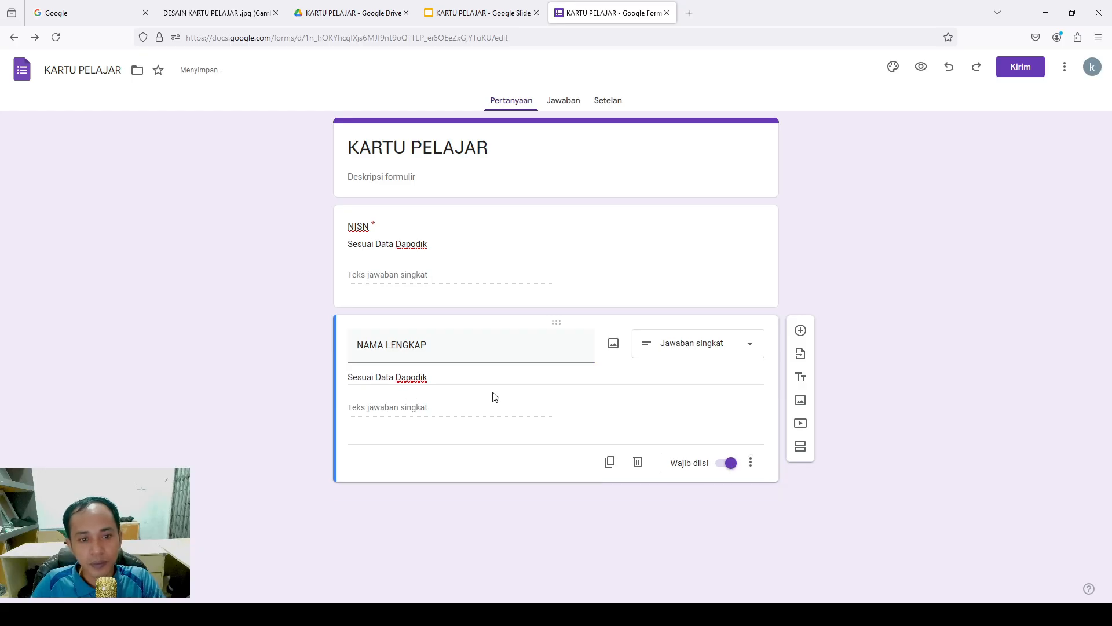
Extend the NAMA LENGKAP description with '/ Ijazah atau Kartu Keluarga' and duplicate the question
{"action": "left_click", "coordinate": [494, 379]}
{"action": "left_click", "coordinate": [494, 380]}
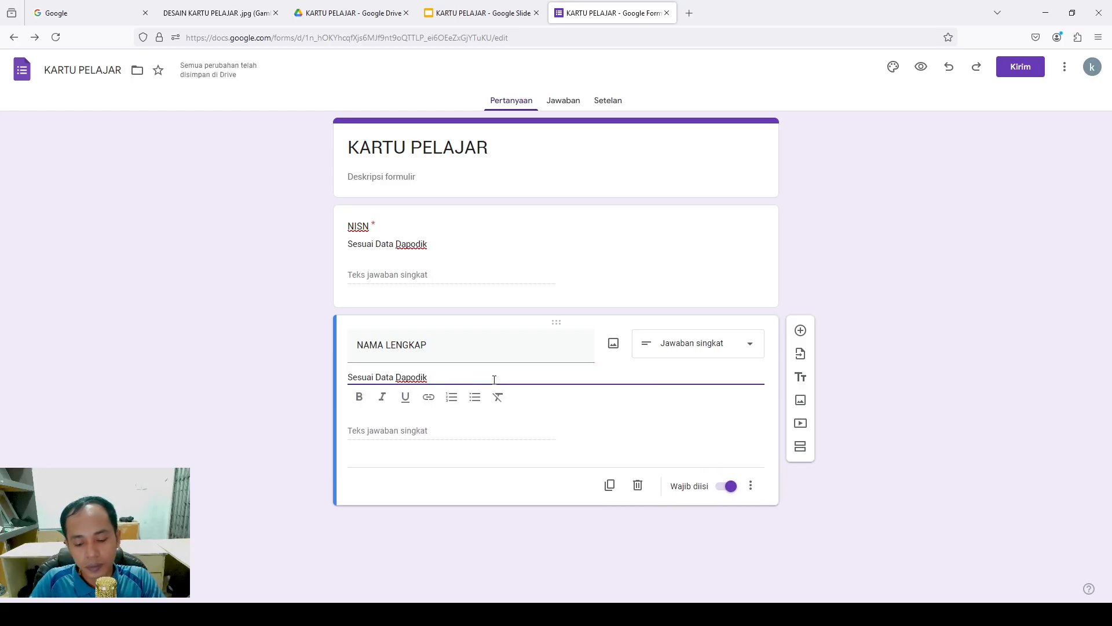
{"action": "type", "text": "/"}
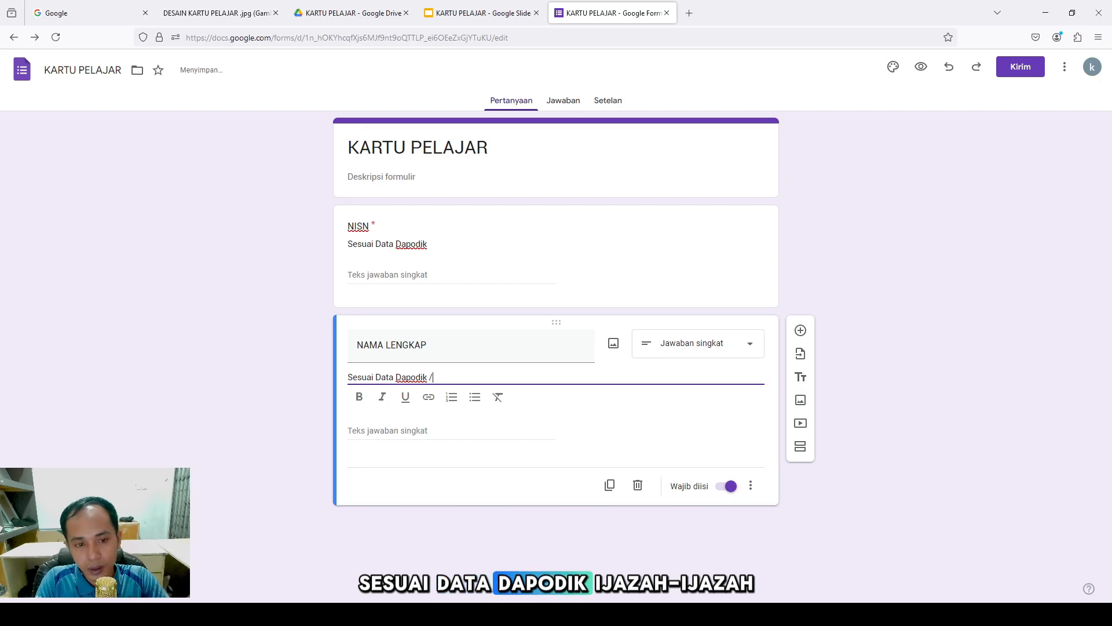
{"action": "type", "text": " I"}
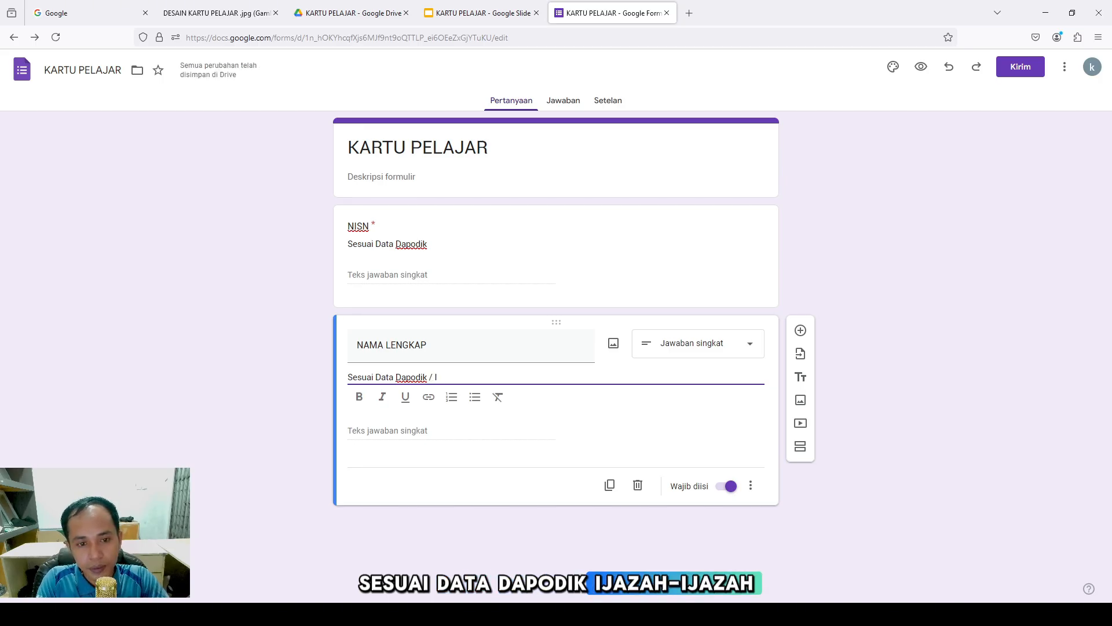
{"action": "type", "text": "Jz"}
{"action": "key", "text": "BackSpace"}
{"action": "type", "text": "a"}
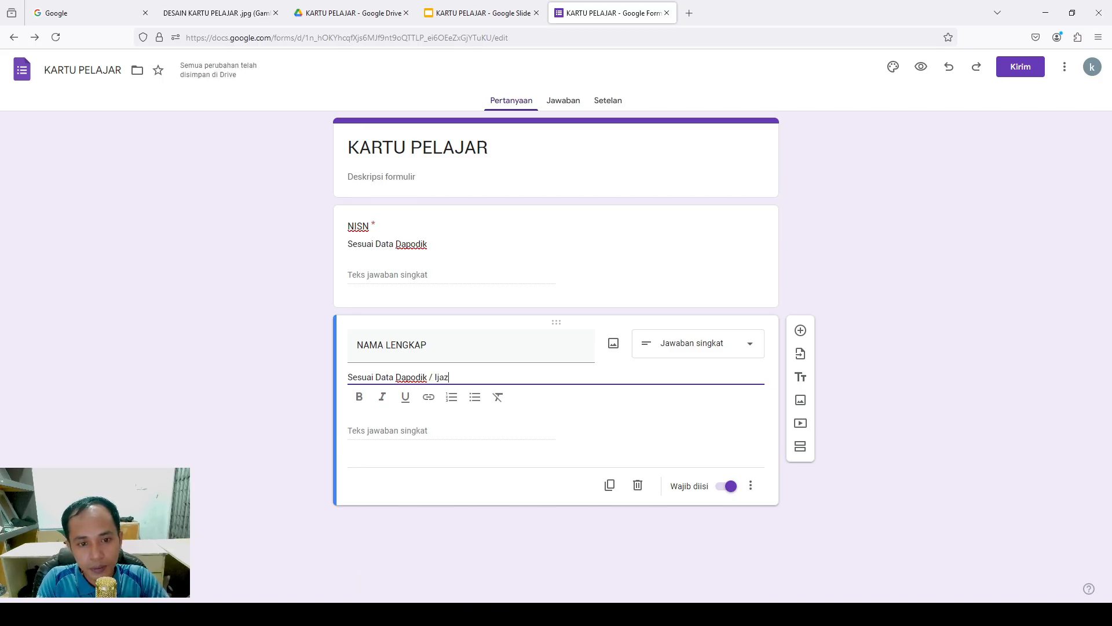
{"action": "type", "text": "zah atau"}
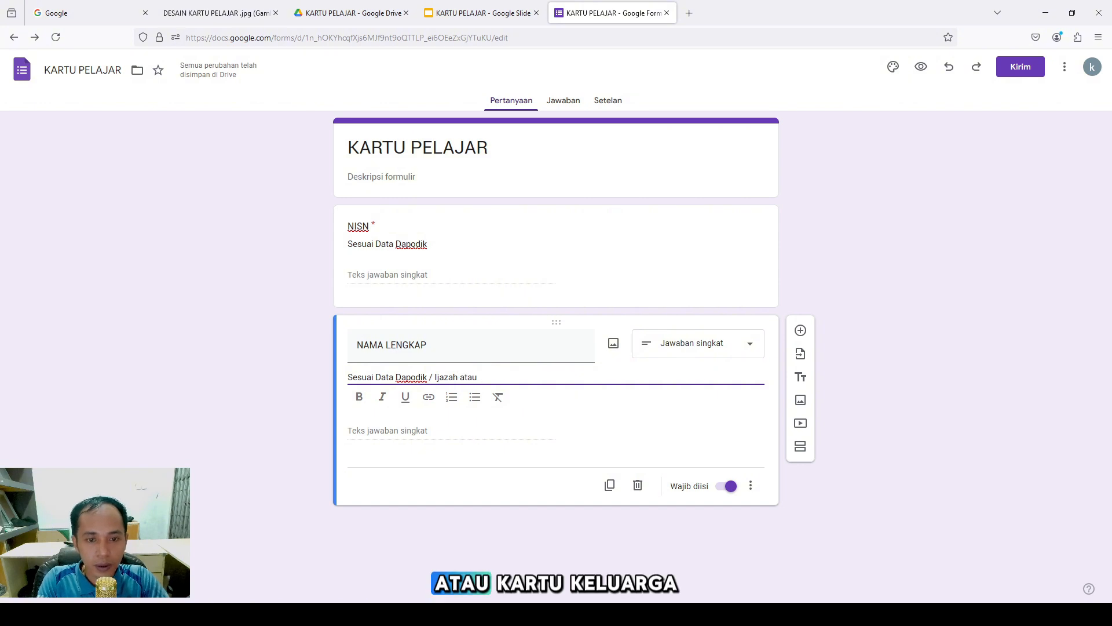
{"action": "type", "text": " Kartu Keluarga"}
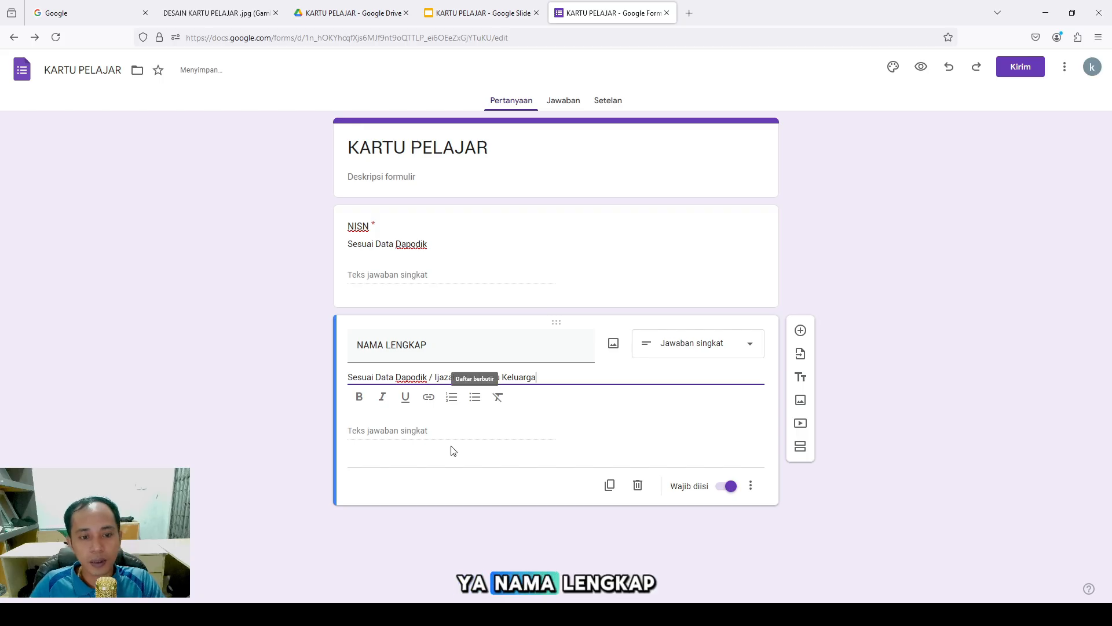
{"action": "left_click", "coordinate": [474, 8]}
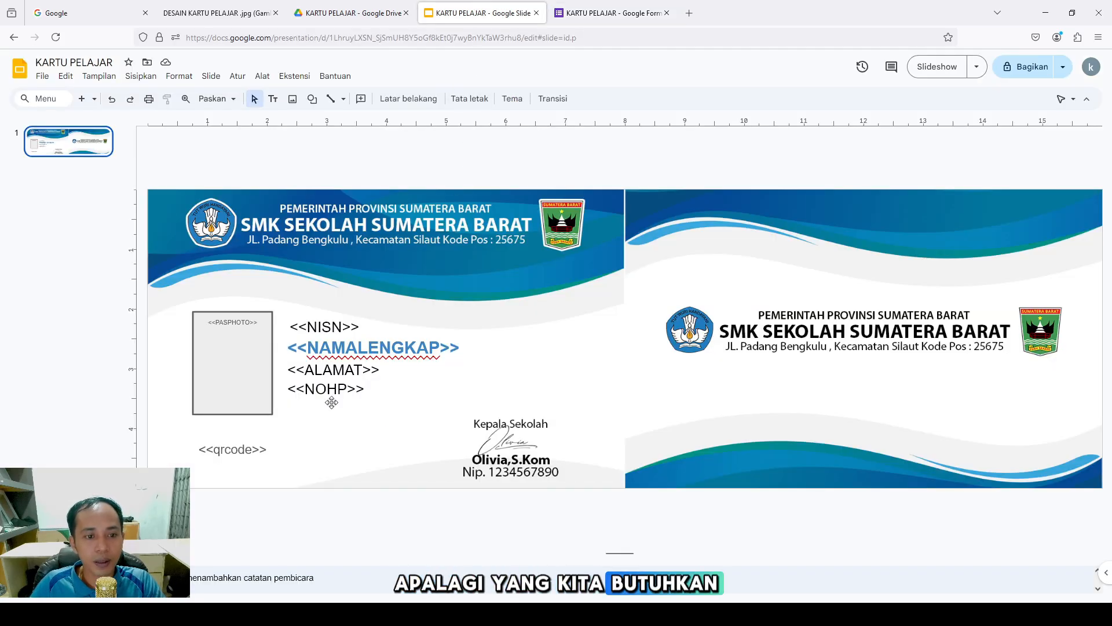
{"action": "left_click", "coordinate": [612, 17]}
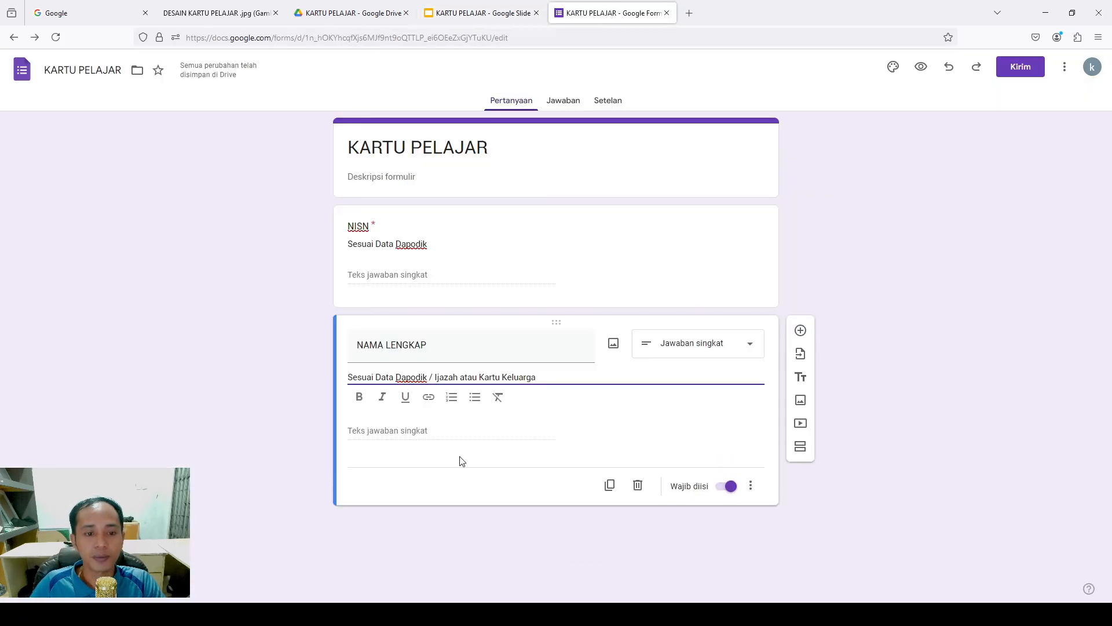
{"action": "left_click", "coordinate": [609, 485]}
Retitle the copied question 'Alamat' with the description 'Sesuai Kartu keluarga'
{"action": "left_click_drag", "start_coordinate": [433, 453], "coordinate": [328, 450]}
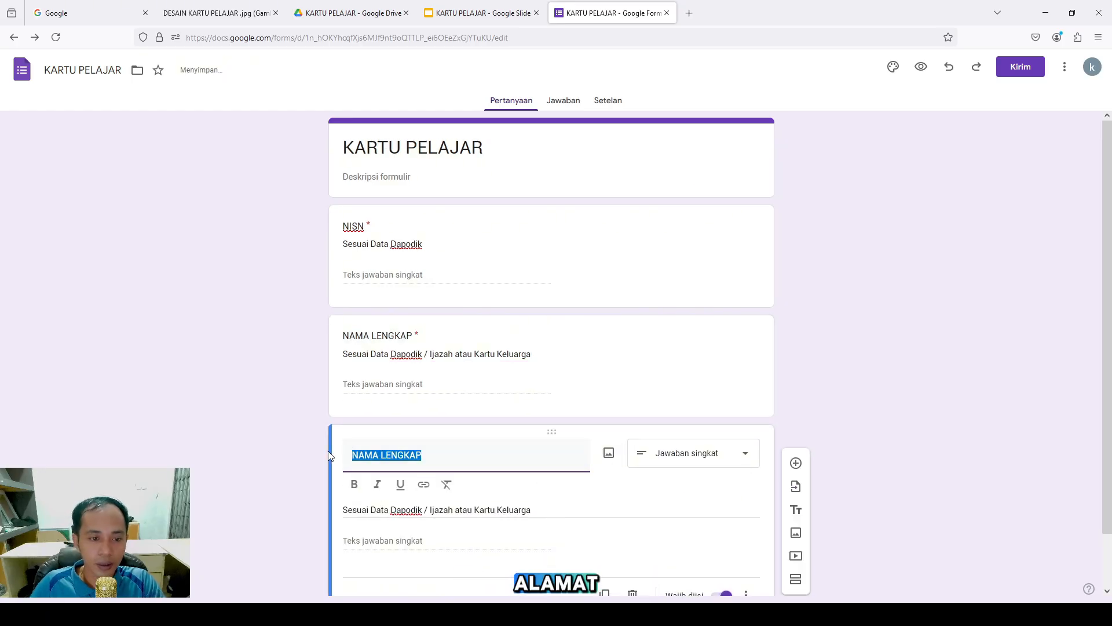
{"action": "type", "text": "Alamat"}
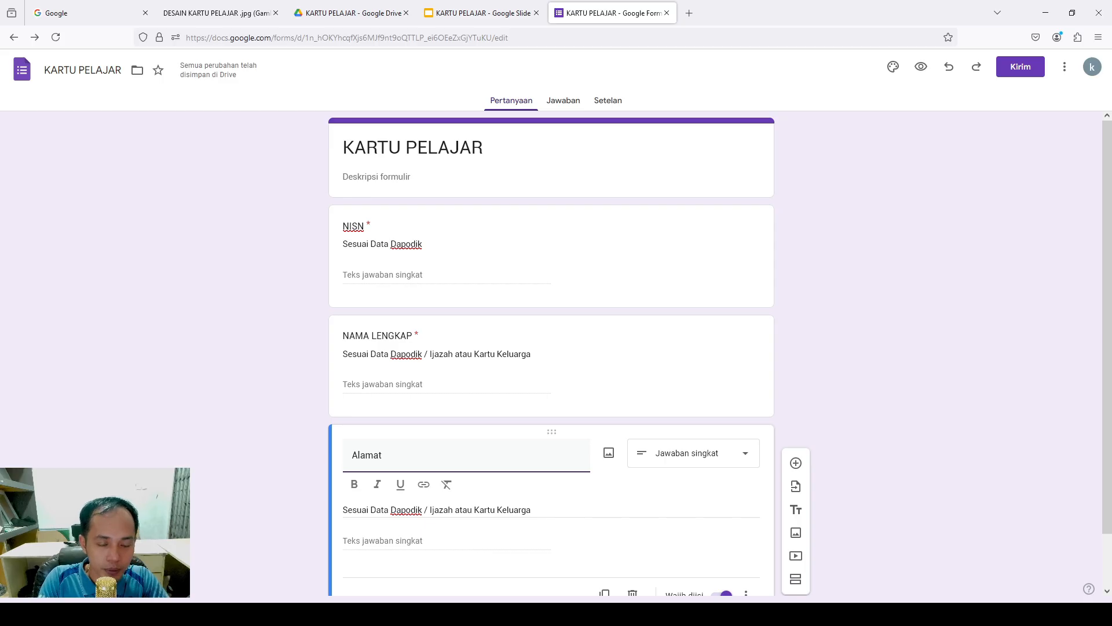
{"action": "triple_click", "coordinate": [552, 506]}
{"action": "type", "text": "S"}
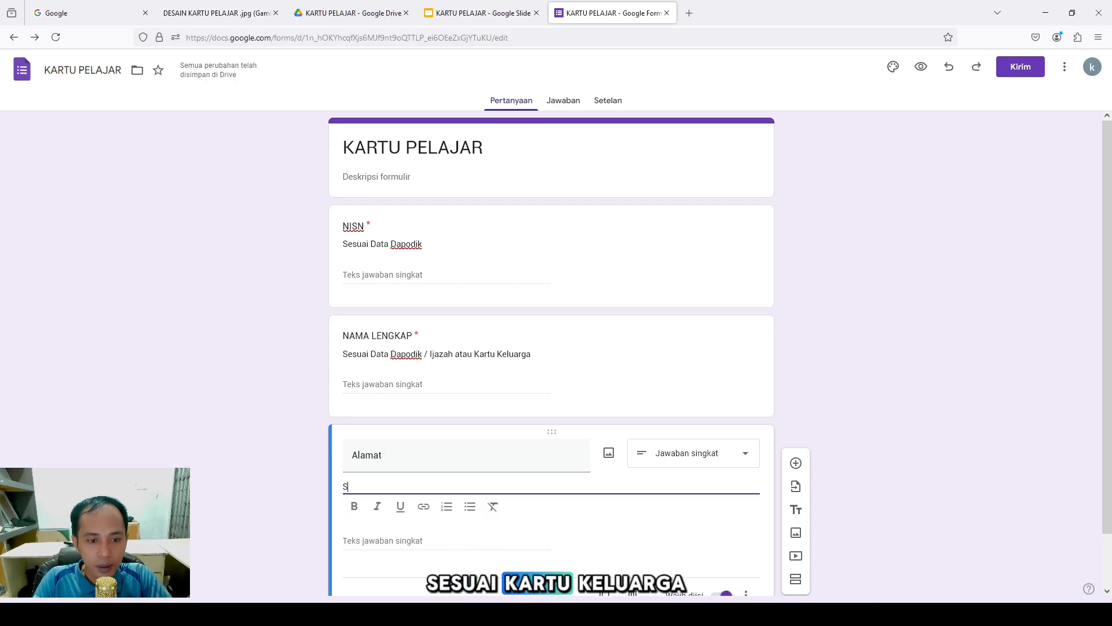
{"action": "type", "text": "esuai"}
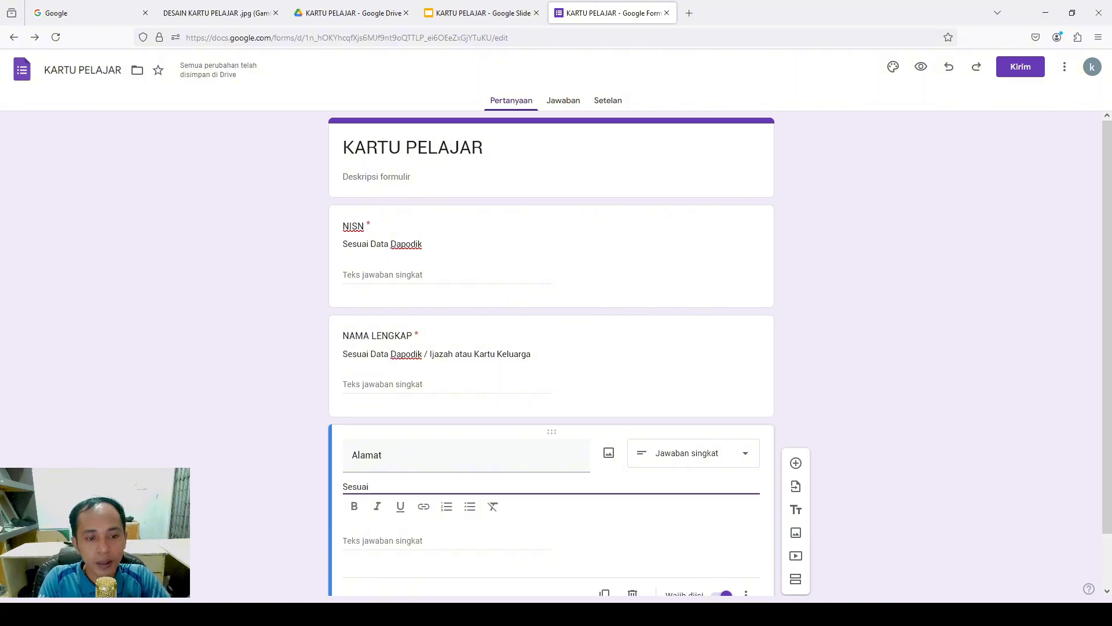
{"action": "type", "text": " Kartu keluarag"}
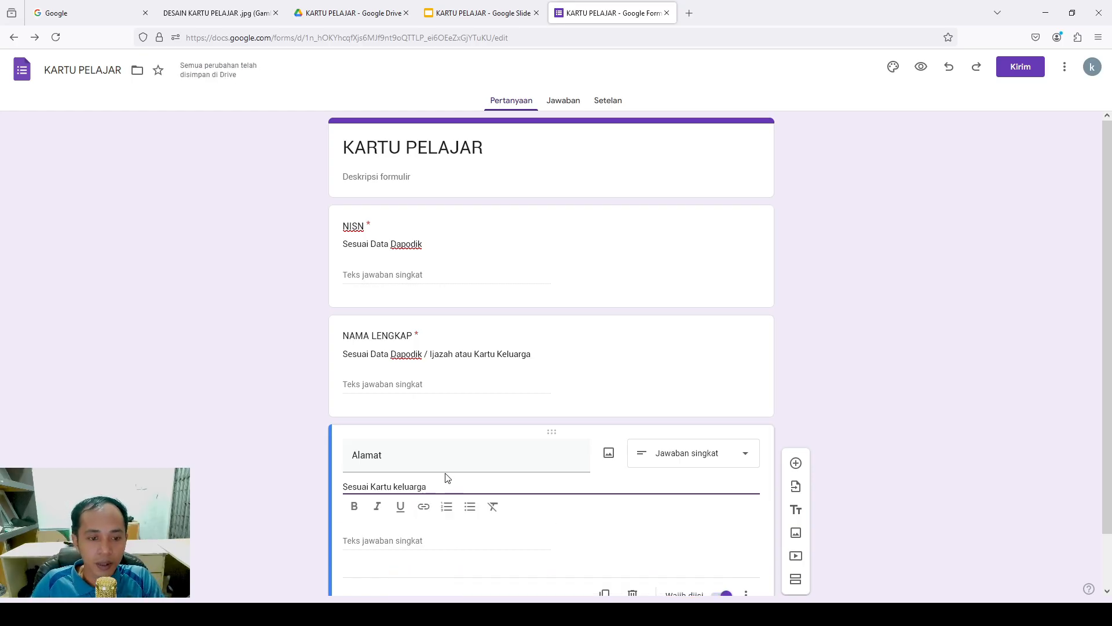
{"action": "scroll", "coordinate": [450, 479], "scroll_direction": "down", "scroll_amount": 1}
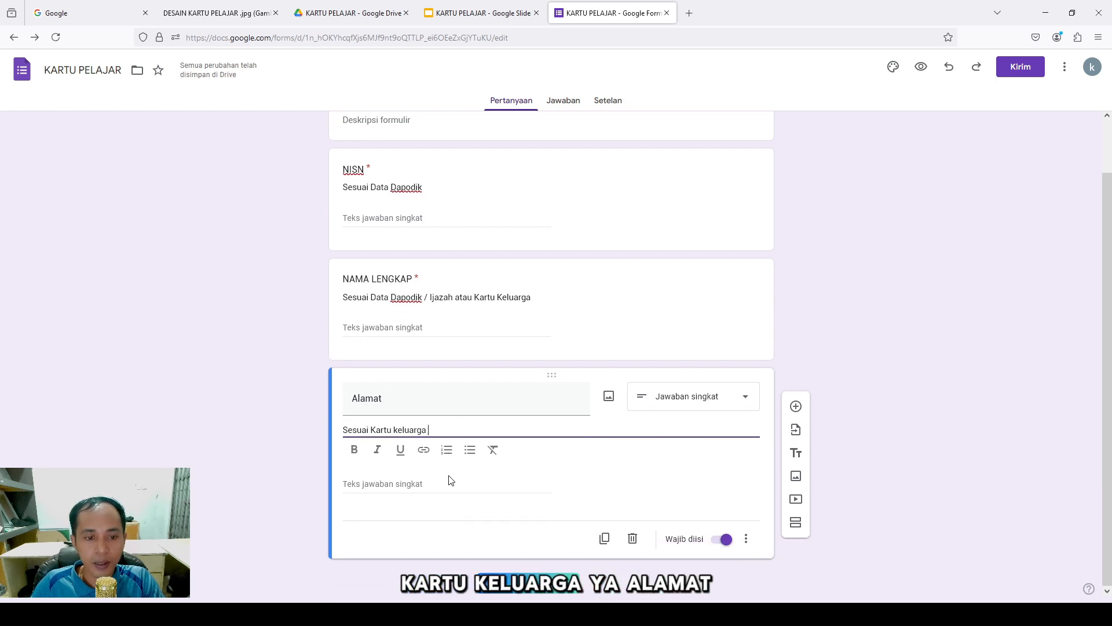
{"action": "left_click", "coordinate": [513, 508]}
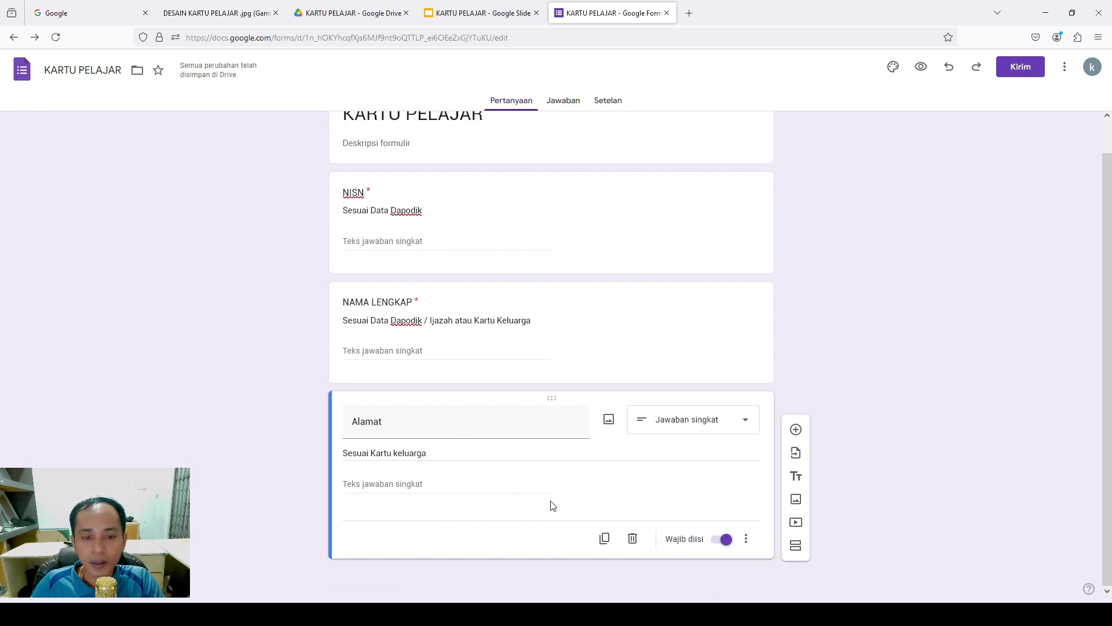
{"action": "scroll", "coordinate": [504, 463], "scroll_direction": "up", "scroll_amount": 1}
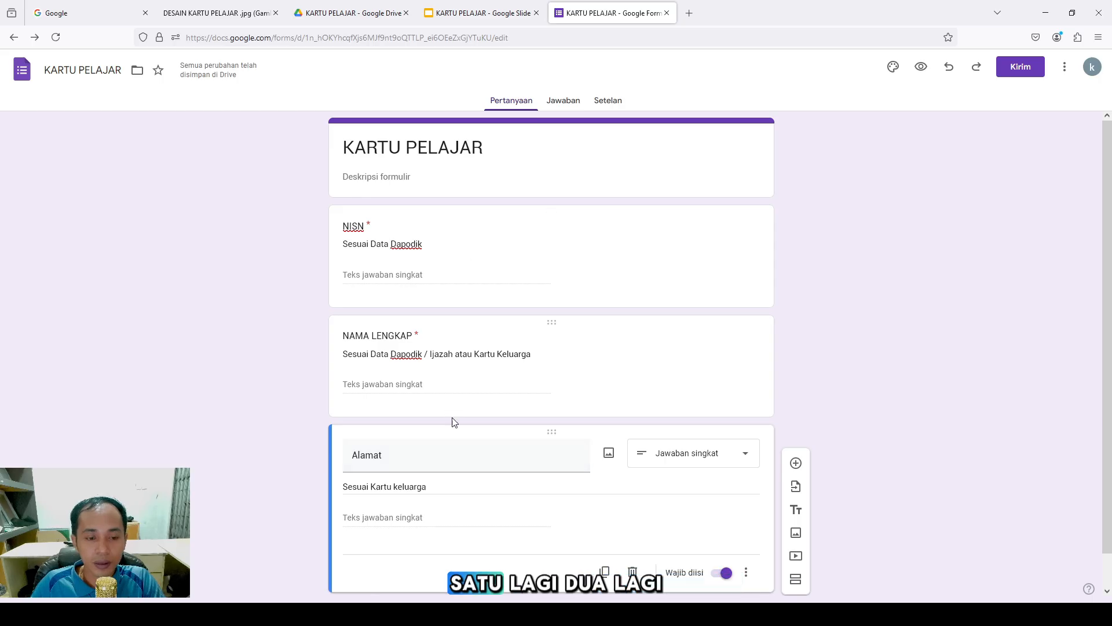
{"action": "scroll", "coordinate": [455, 423], "scroll_direction": "down", "scroll_amount": 1}
Duplicate Alamat, retitle the copy 'Pas Photo' and describe it 'Ukuran 3x4 maksimal berukuran 5MB'
{"action": "left_click", "coordinate": [604, 538]}
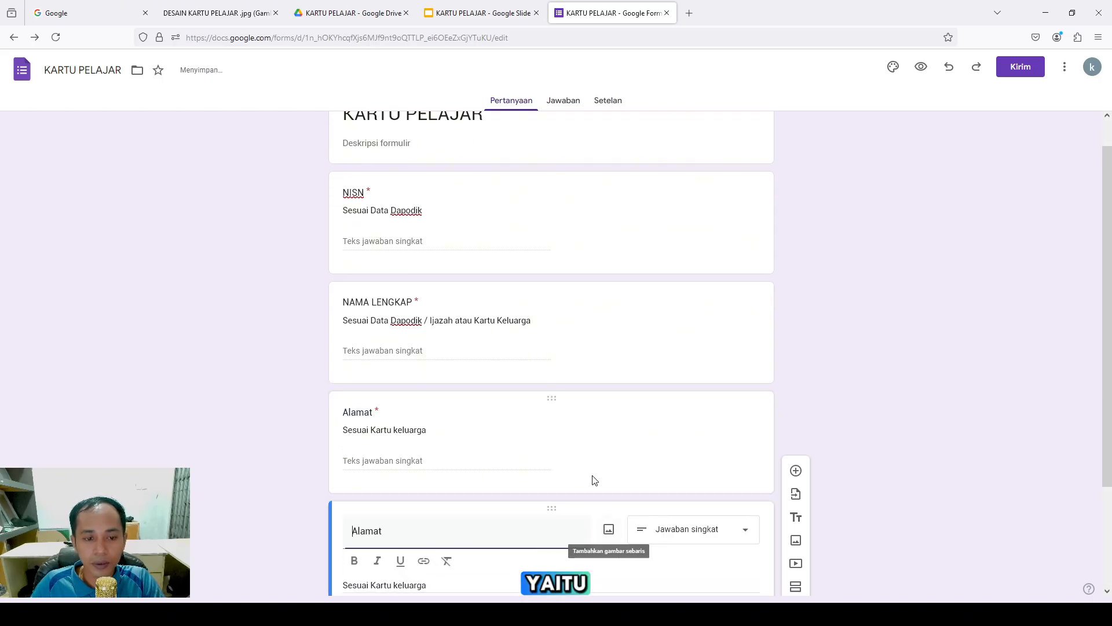
{"action": "left_click_drag", "start_coordinate": [422, 398], "coordinate": [311, 391]}
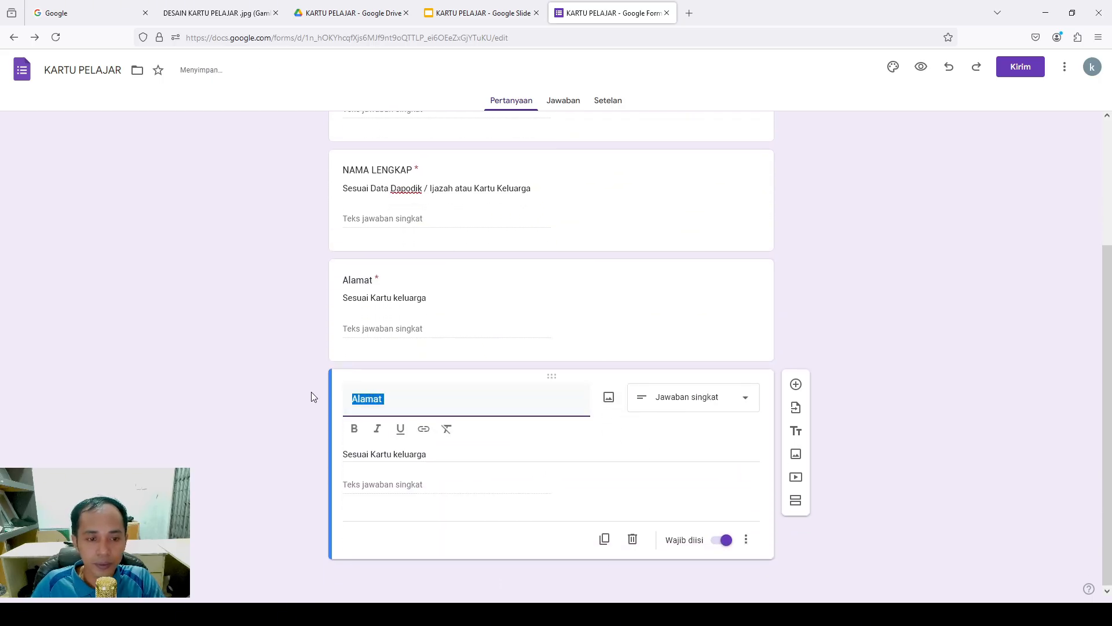
{"action": "type", "text": "Pas "}
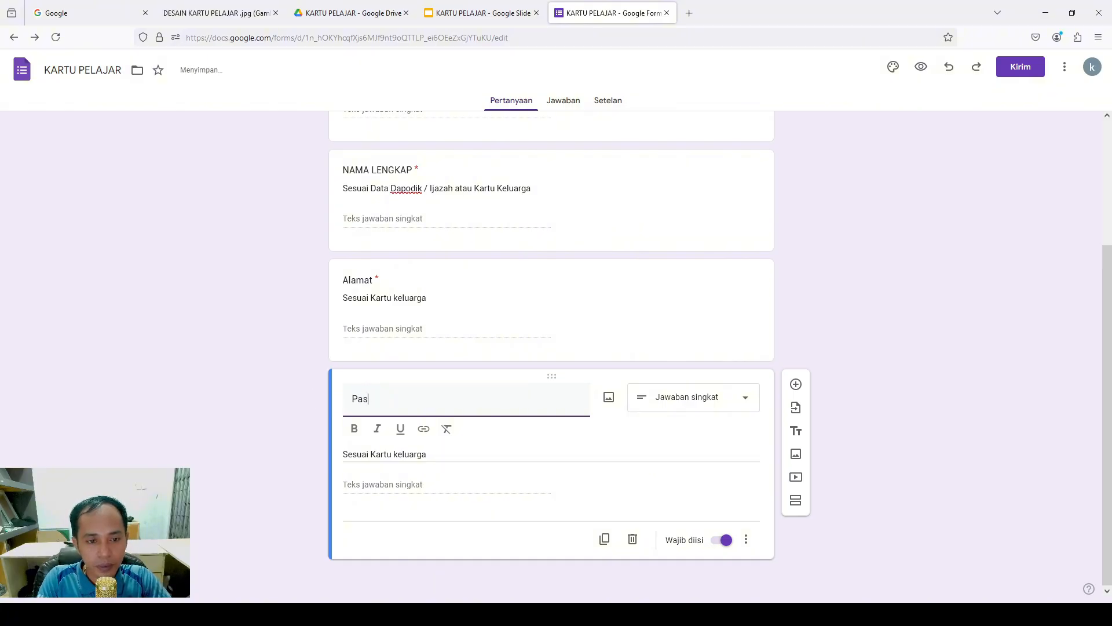
{"action": "type", "text": "Photo"}
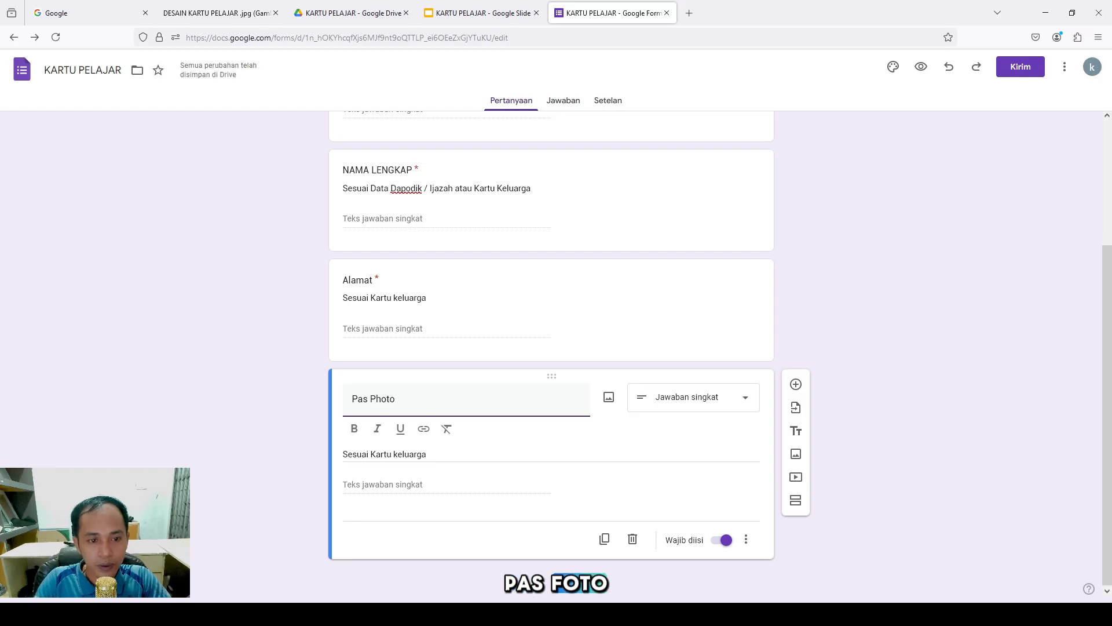
{"action": "triple_click", "coordinate": [466, 452]}
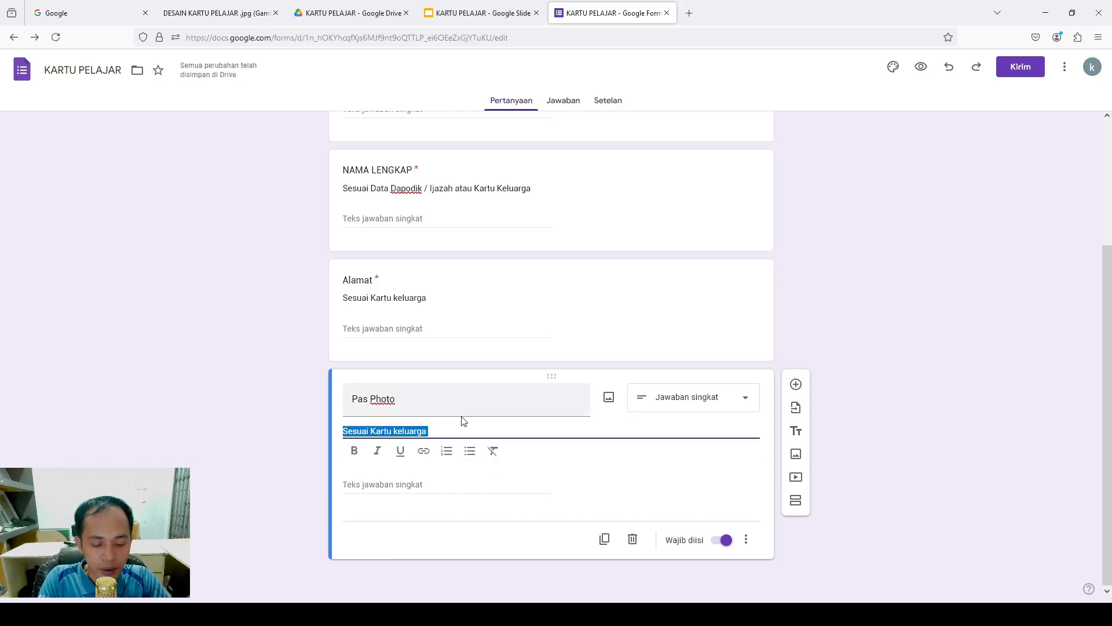
{"action": "type", "text": "Ukuran "}
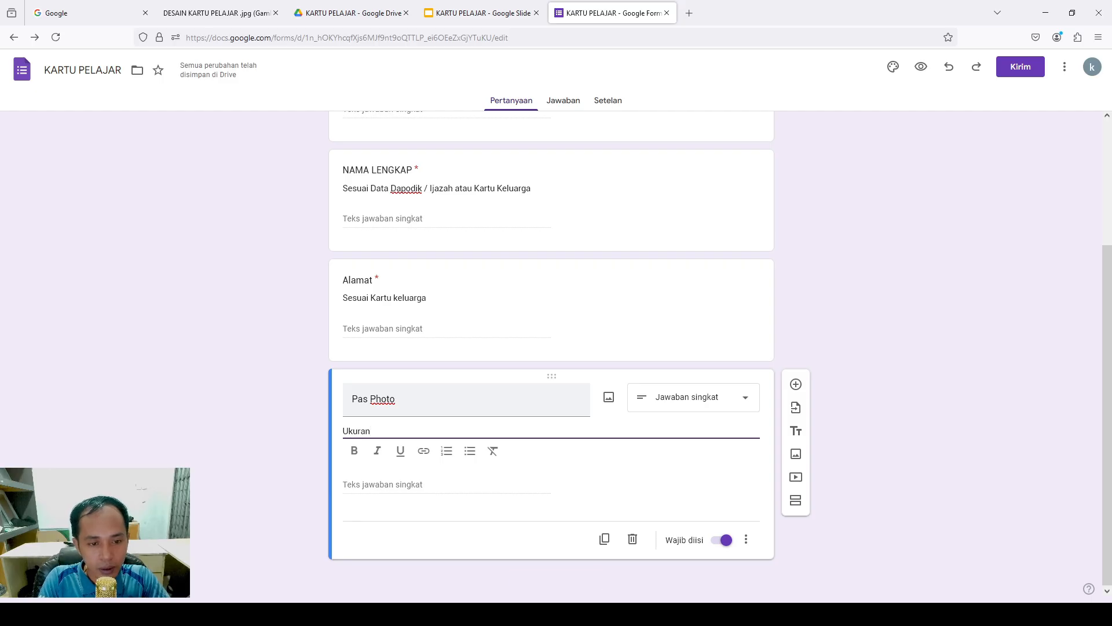
{"action": "type", "text": "3x4"}
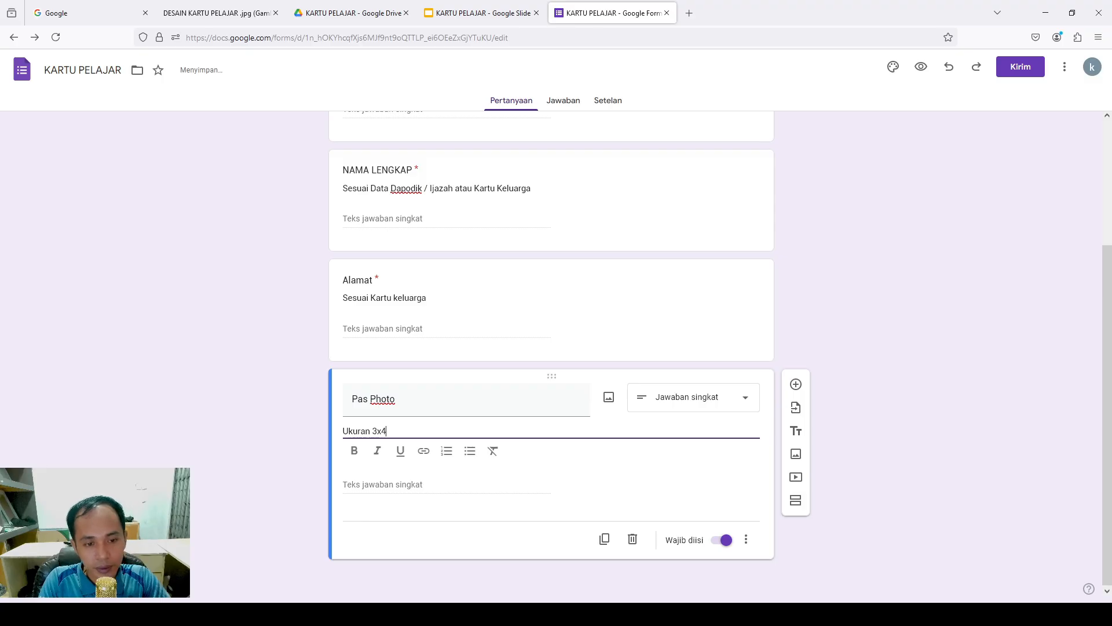
{"action": "type", "text": " ma"}
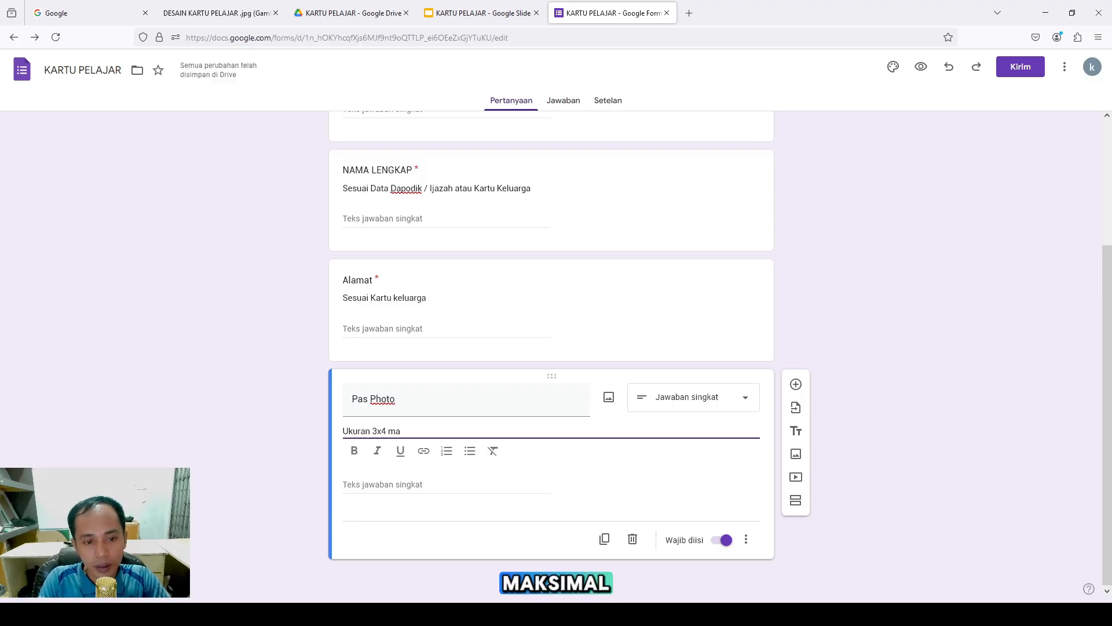
{"action": "type", "text": "ksima"}
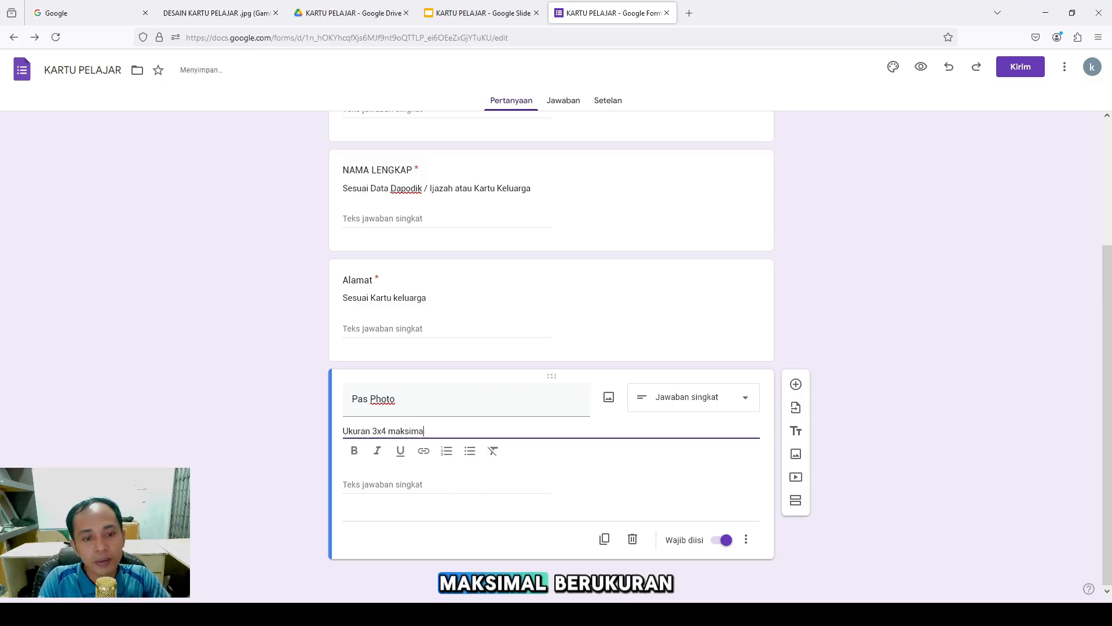
{"action": "type", "text": "l berukuran "}
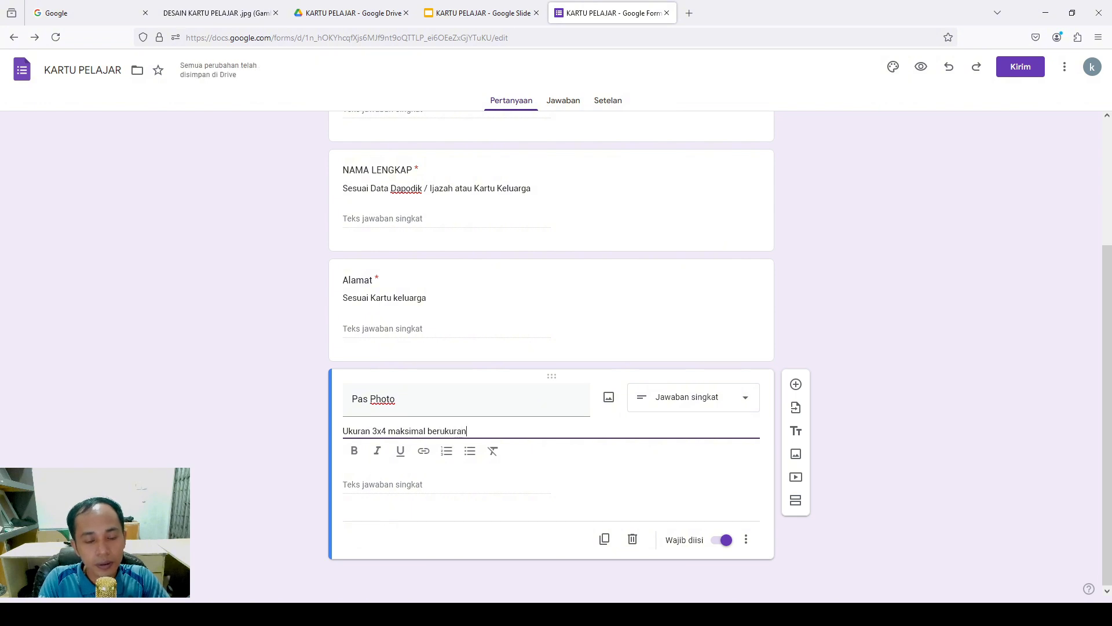
{"action": "type", "text": "5MB"}
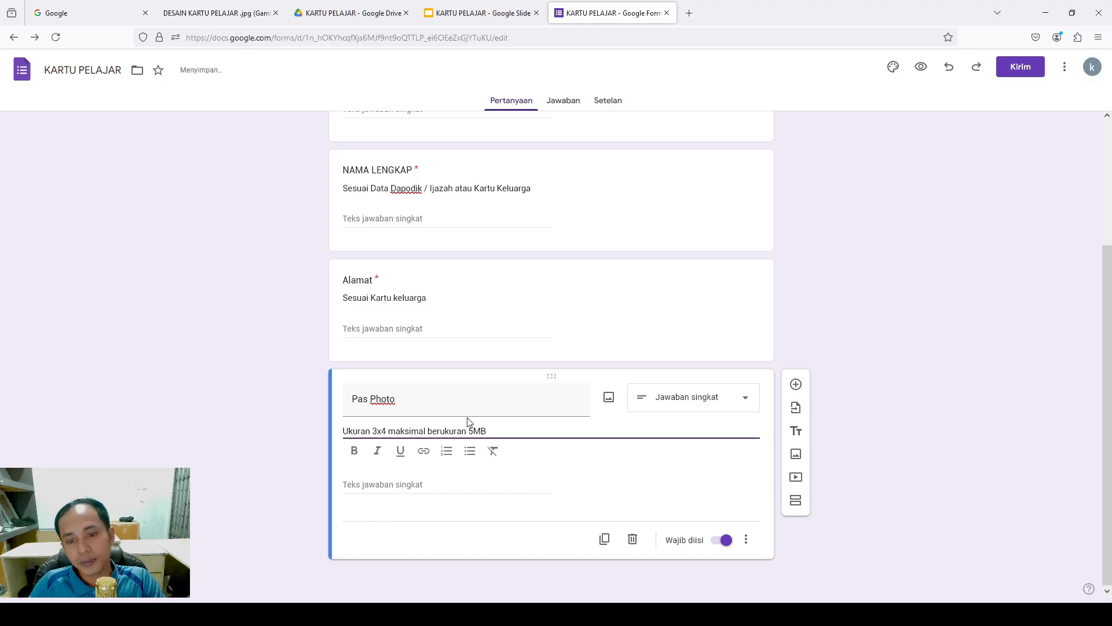
Turn Pas Photo into a file-upload question accepting only Gambar and Foto files
{"action": "left_click", "coordinate": [738, 395]}
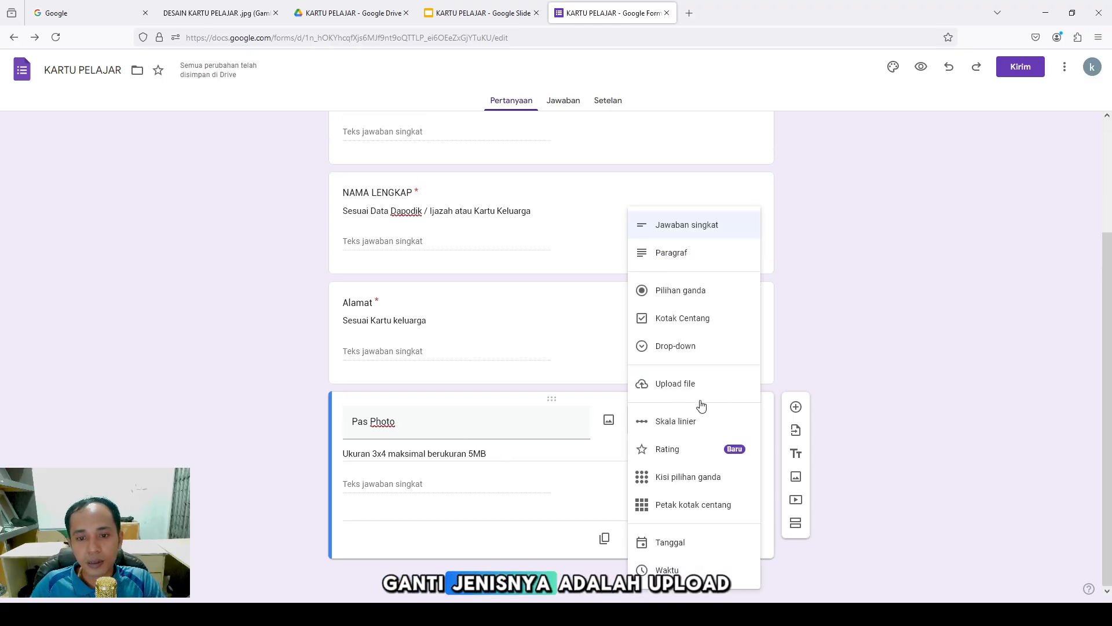
{"action": "left_click", "coordinate": [690, 386]}
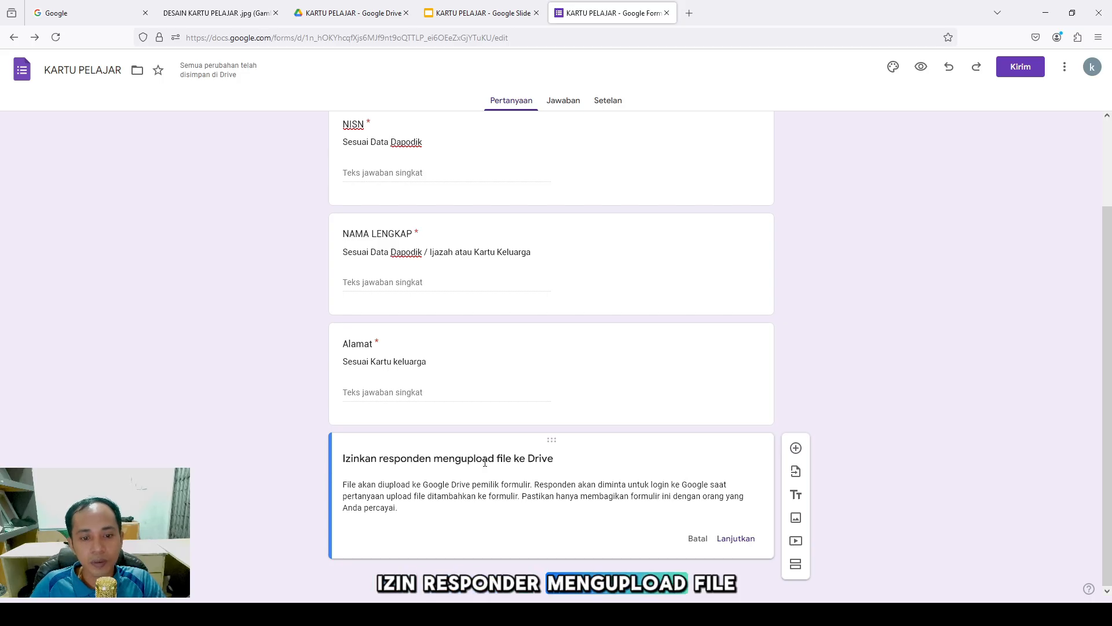
{"action": "left_click", "coordinate": [720, 541]}
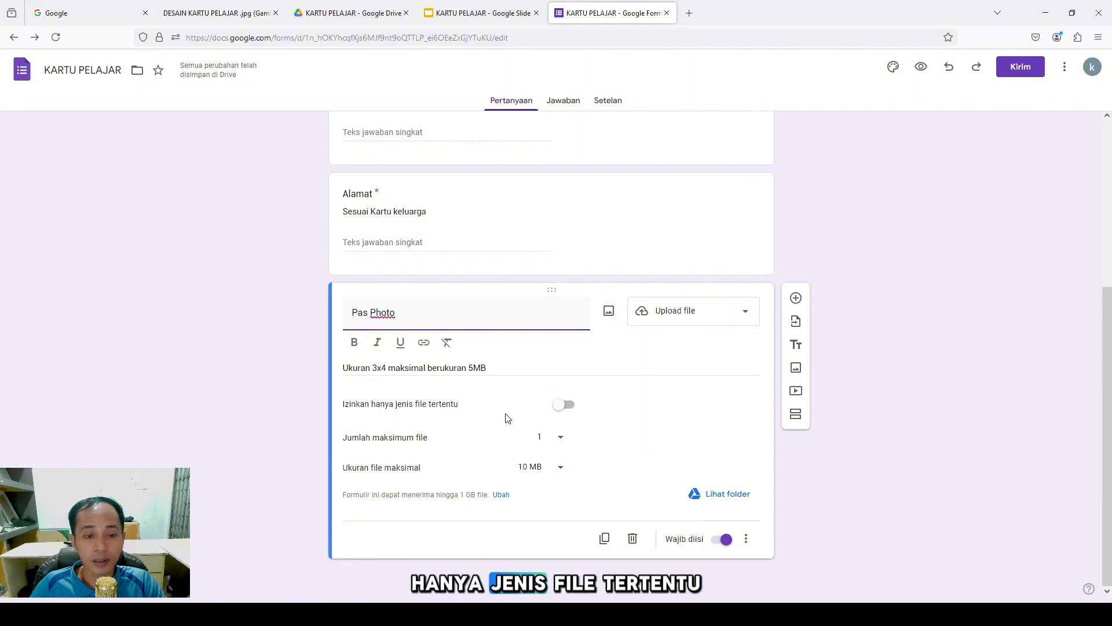
{"action": "left_click", "coordinate": [563, 405]}
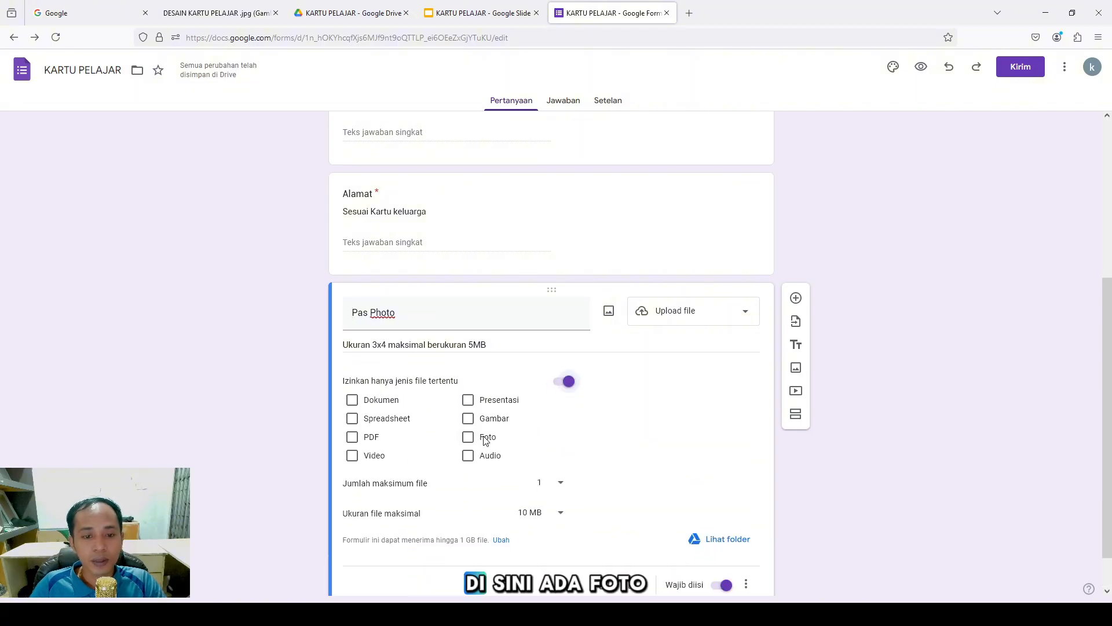
{"action": "left_click", "coordinate": [468, 440]}
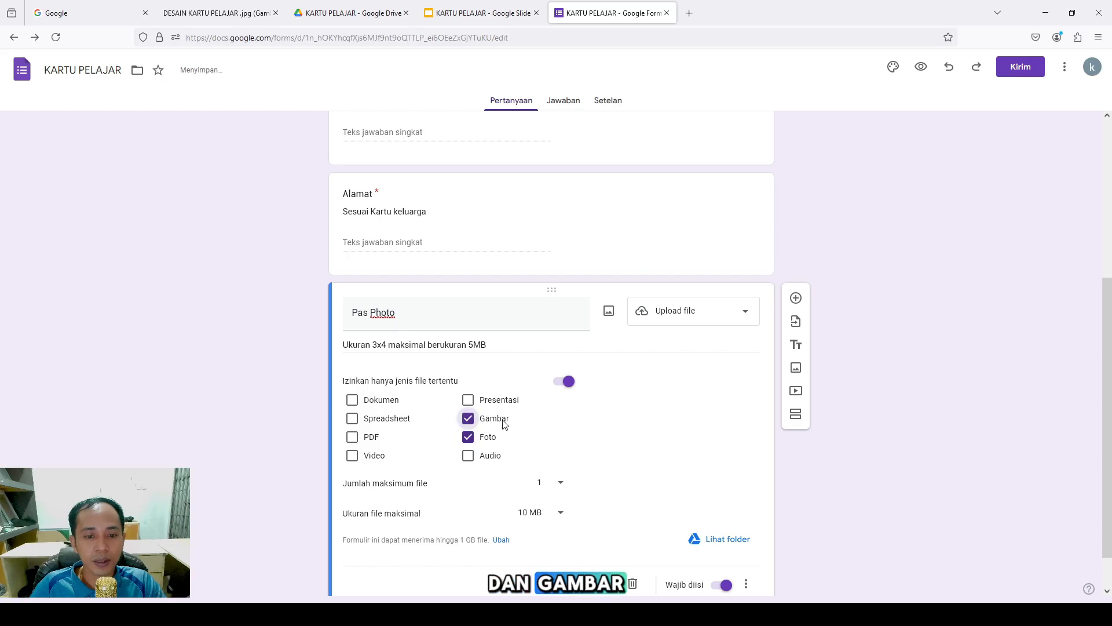
{"action": "scroll", "coordinate": [596, 457], "scroll_direction": "down", "scroll_amount": 1}
{"action": "scroll", "coordinate": [595, 456], "scroll_direction": "up", "scroll_amount": 1}
{"action": "scroll", "coordinate": [595, 457], "scroll_direction": "down", "scroll_amount": 1}
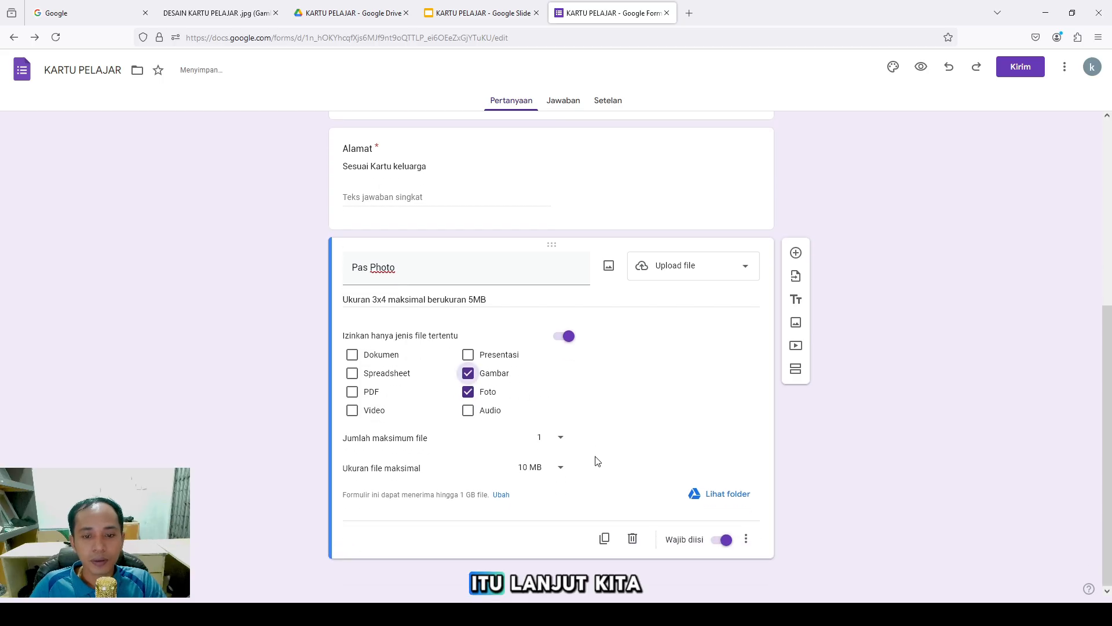
Duplicate Pas Photo and turn the copy into a short-answer 'Email' question
{"action": "left_click", "coordinate": [602, 540]}
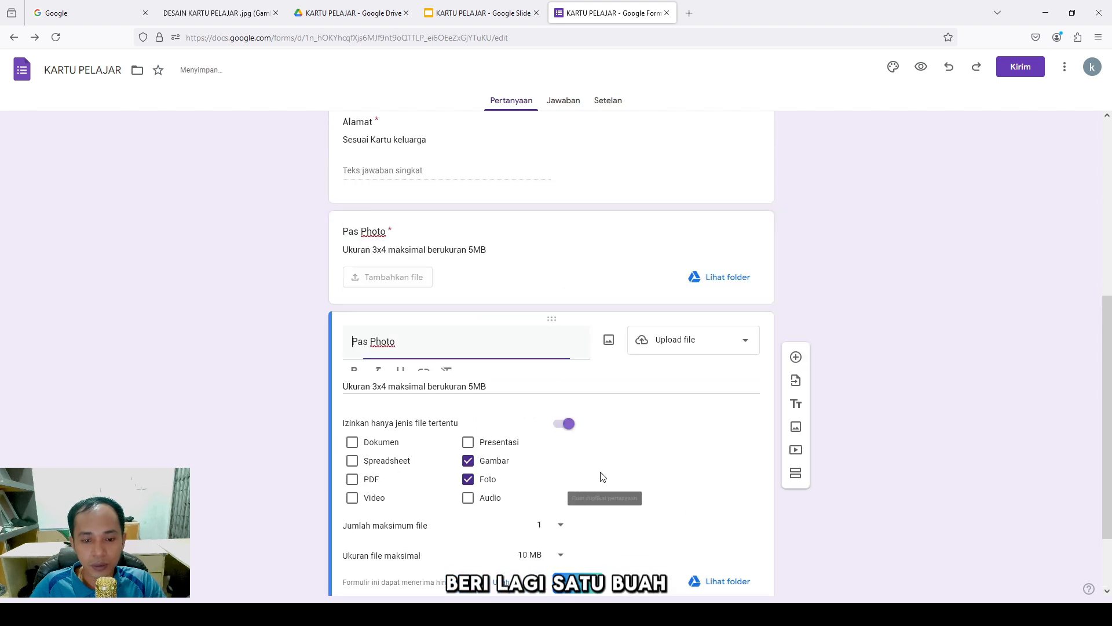
{"action": "left_click_drag", "start_coordinate": [445, 342], "coordinate": [326, 342]}
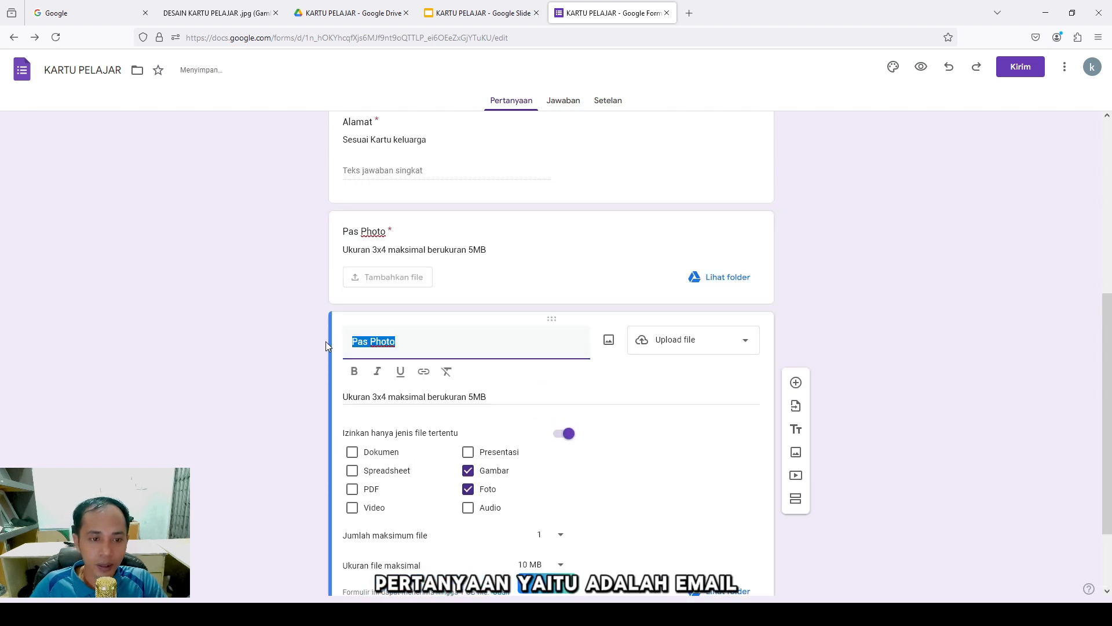
{"action": "type", "text": "Email"}
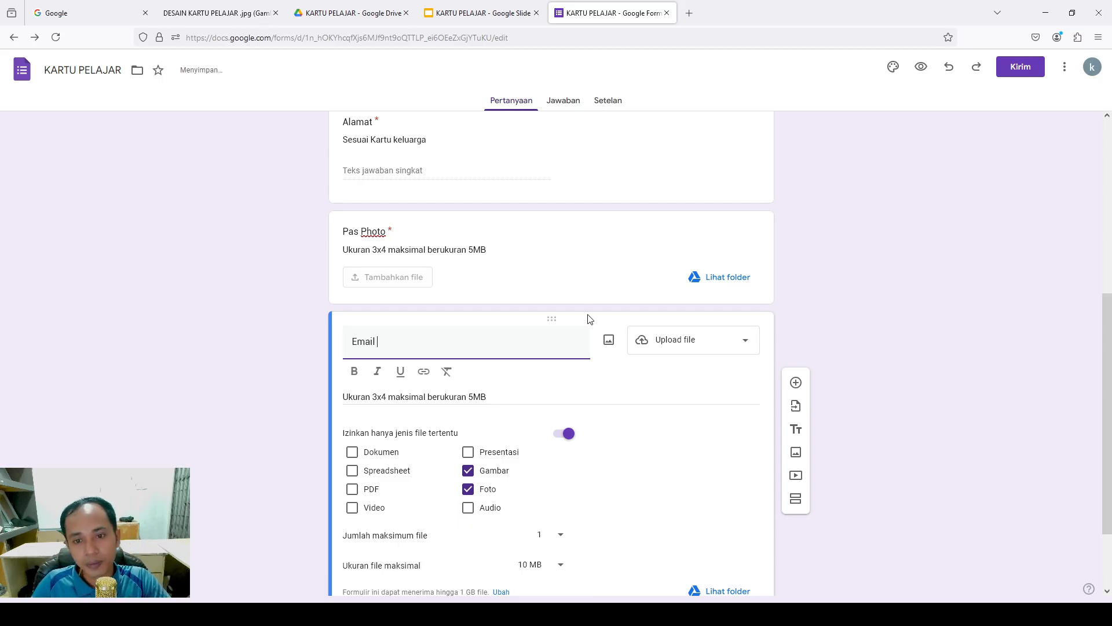
{"action": "left_click", "coordinate": [670, 352]}
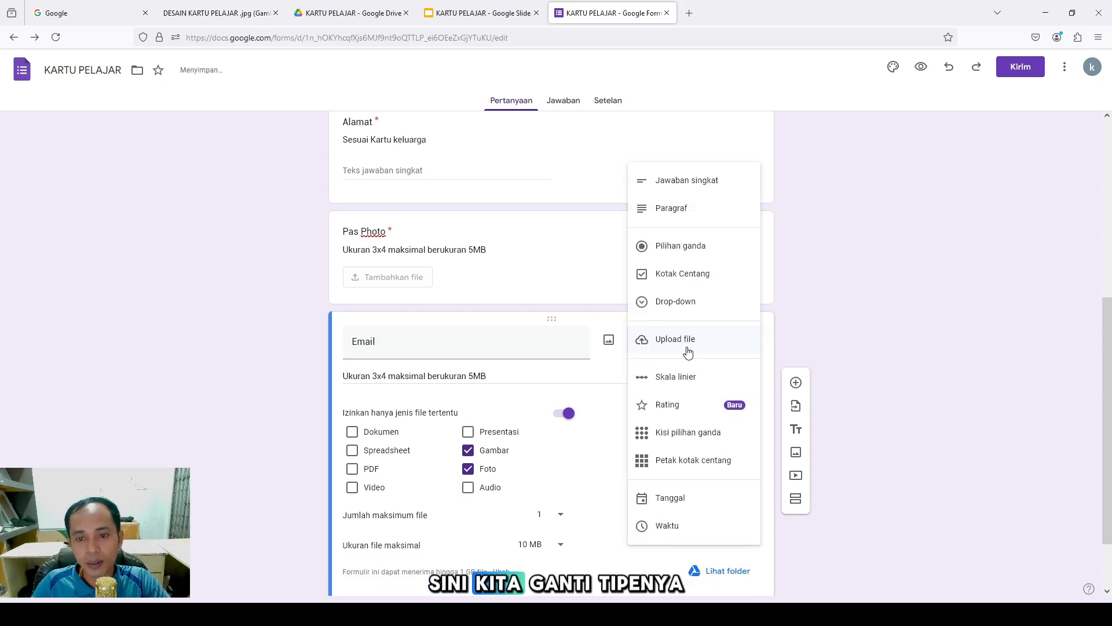
{"action": "left_click", "coordinate": [675, 185]}
Set the Email description to 'Email Yang Aktif dan Dapat di akses'
{"action": "triple_click", "coordinate": [497, 452]}
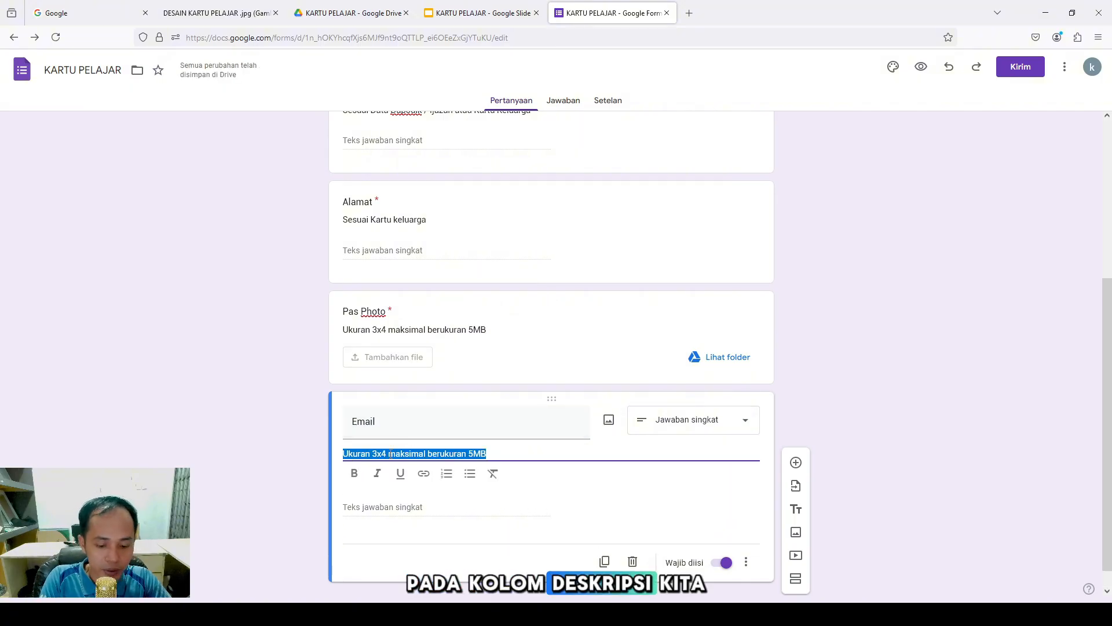
{"action": "type", "text": "Ena"}
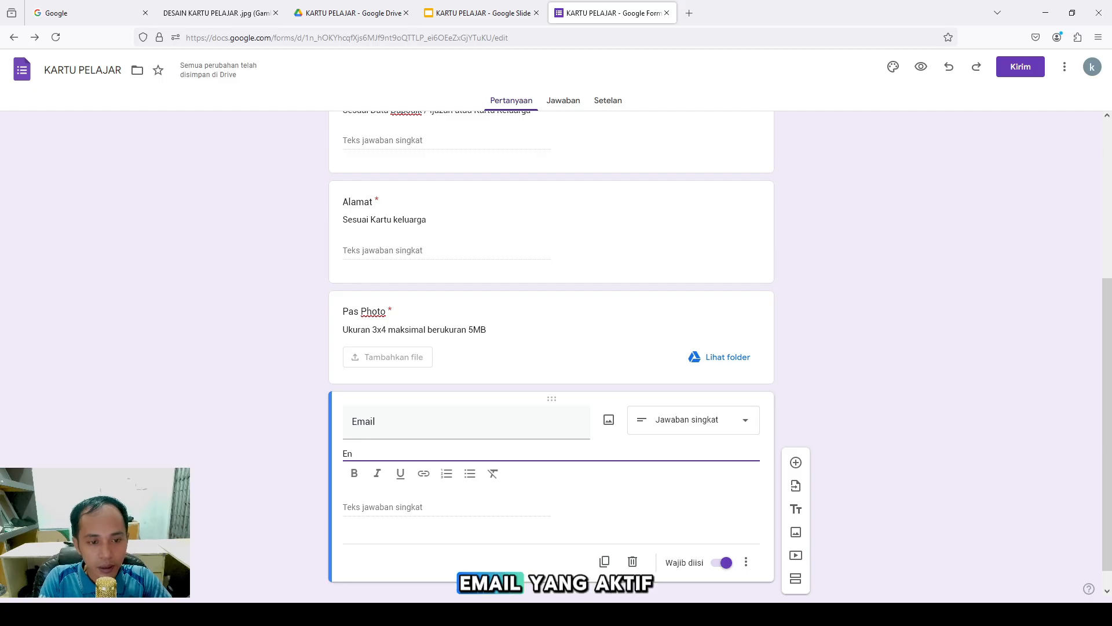
{"action": "key", "text": "BackSpace"}
{"action": "key", "text": "BackSpace"}
{"action": "type", "text": "nau"}
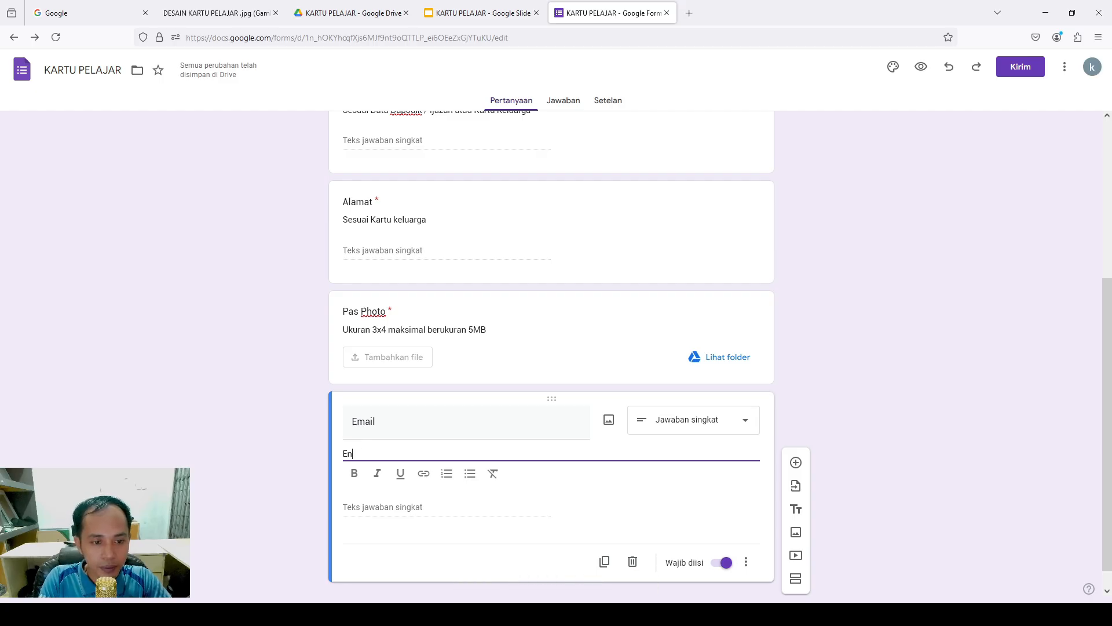
{"action": "type", "text": "mail"}
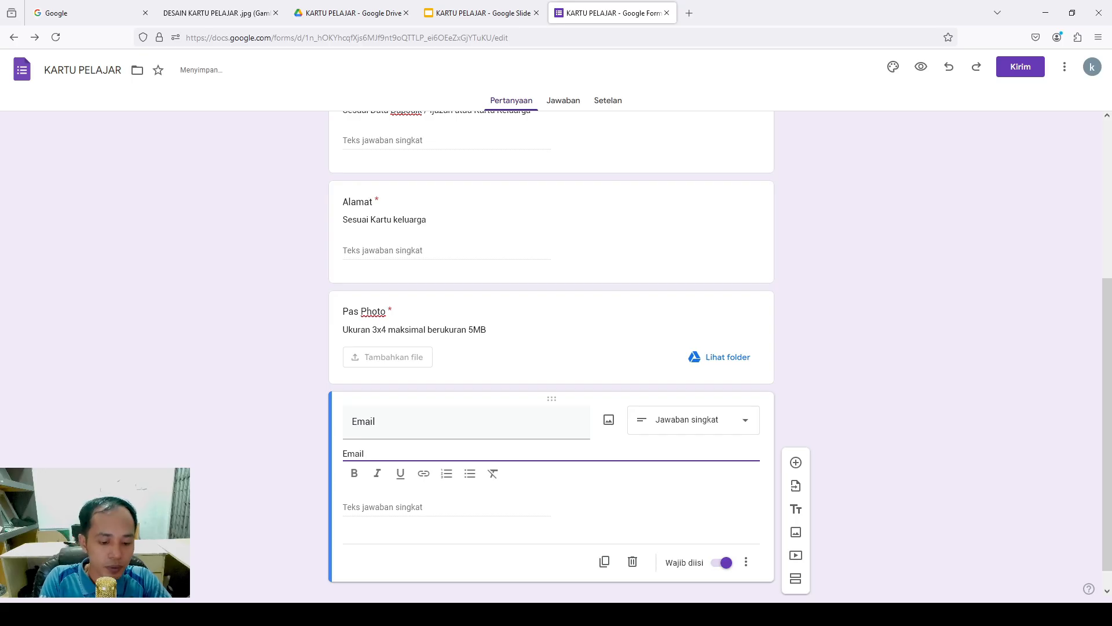
{"action": "type", "text": " Yang Akt"}
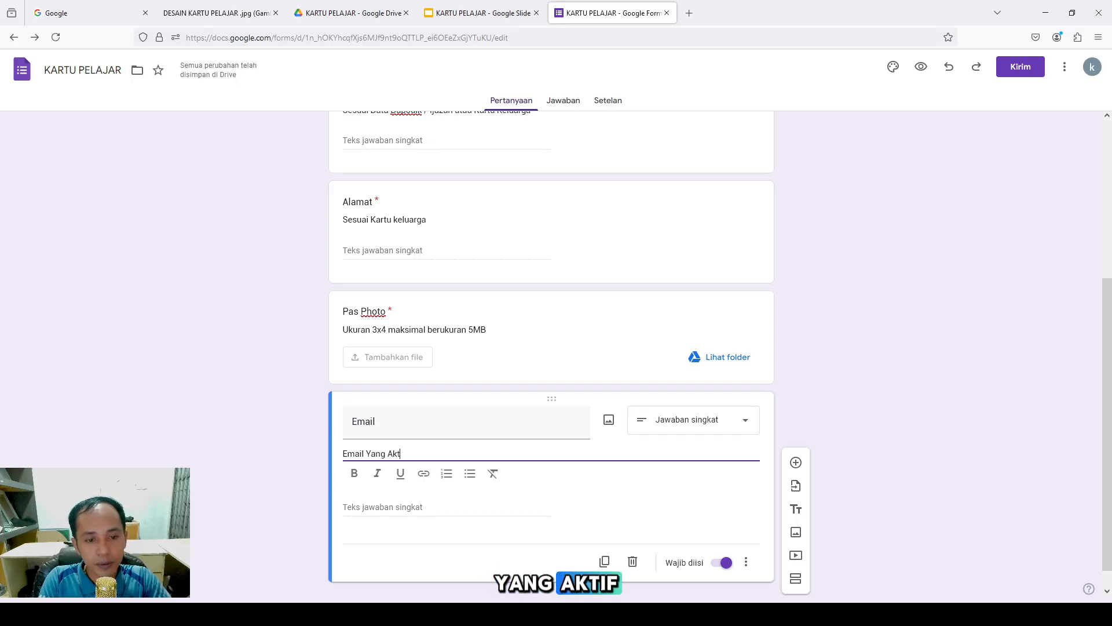
{"action": "type", "text": "if dan Dapat di"}
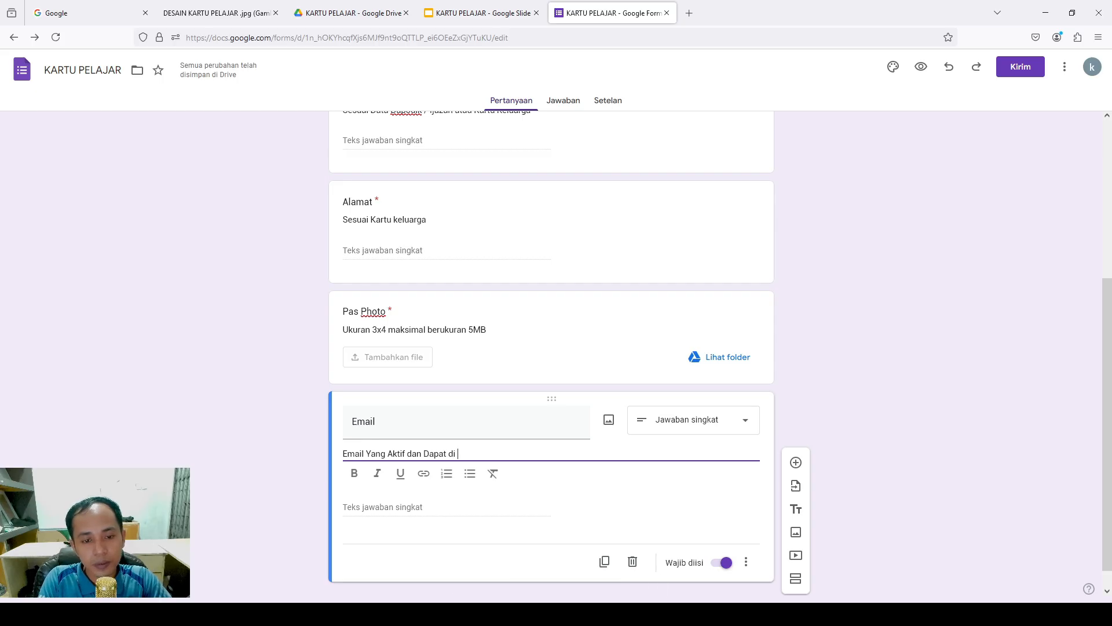
{"action": "type", "text": " akses"}
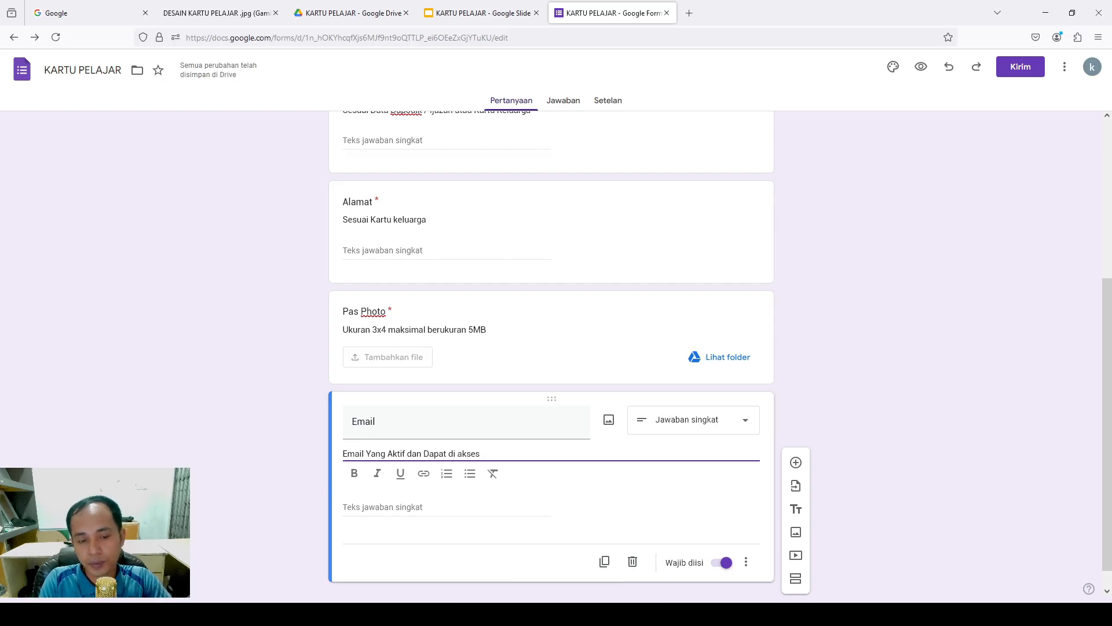
{"action": "left_click", "coordinate": [441, 510]}
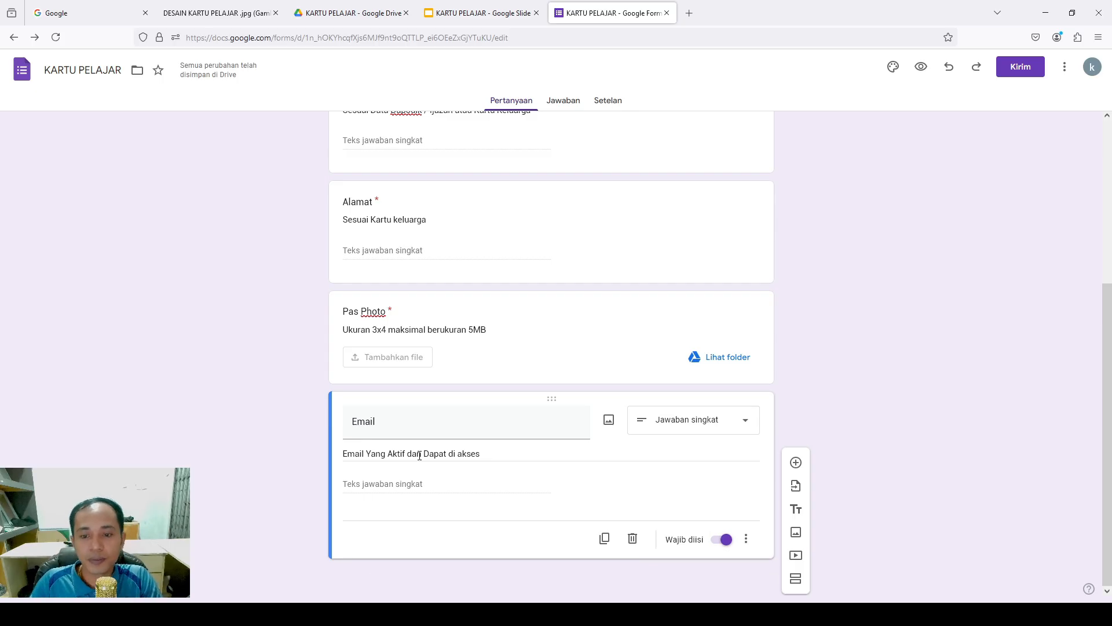
Keep the total file upload limit at 1 GB in Setelan, then view the Jawaban page
{"action": "scroll", "coordinate": [536, 348], "scroll_direction": "up", "scroll_amount": 10}
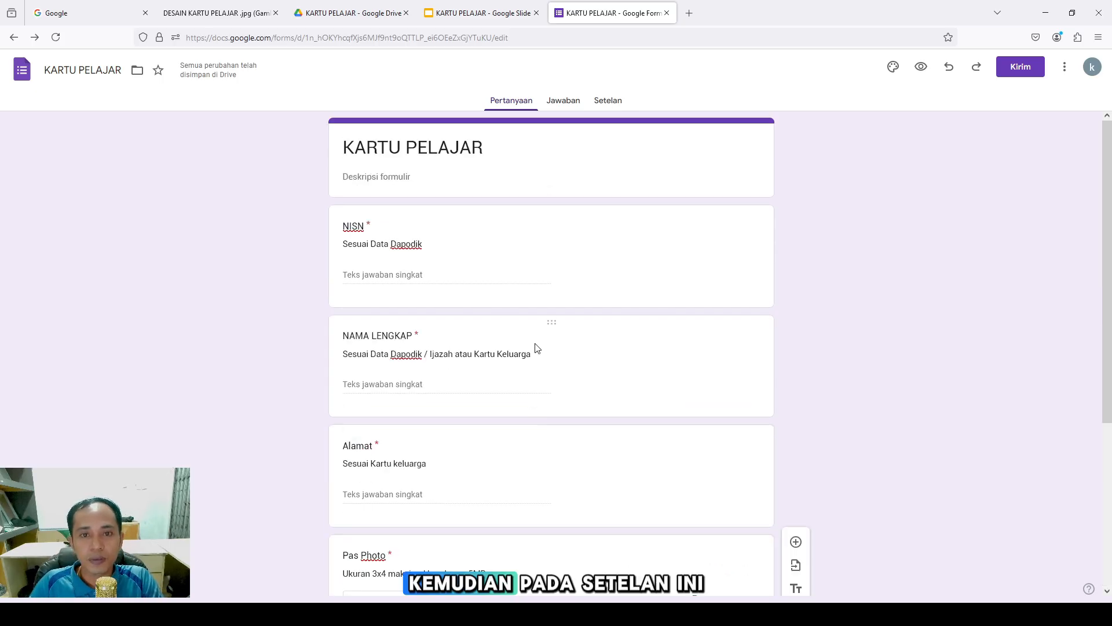
{"action": "left_click", "coordinate": [606, 101]}
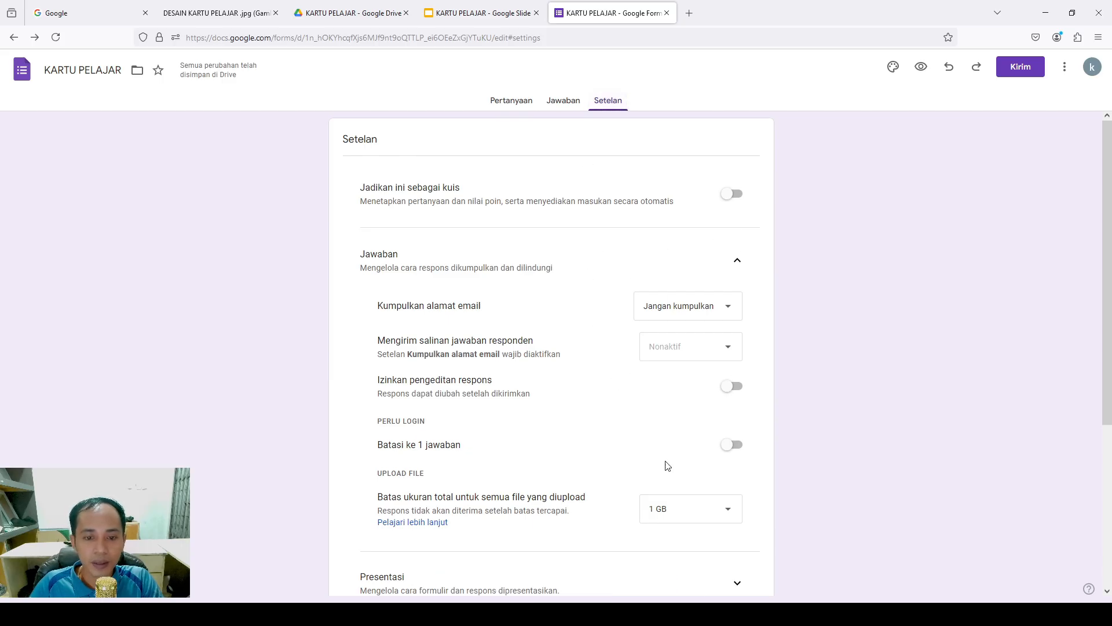
{"action": "left_click", "coordinate": [728, 518]}
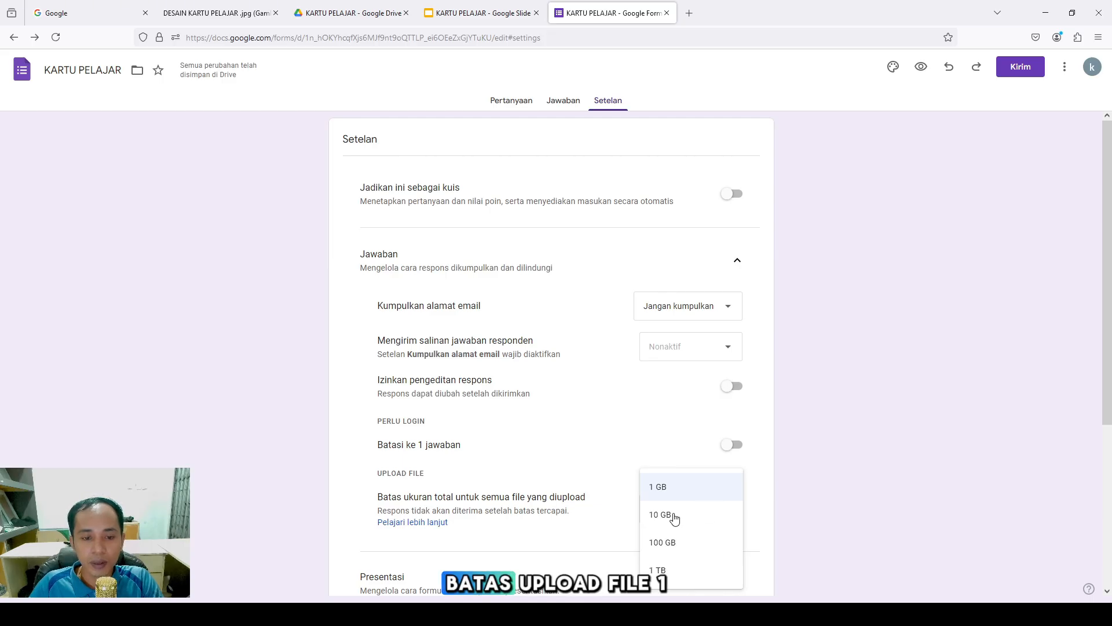
{"action": "left_click", "coordinate": [660, 490]}
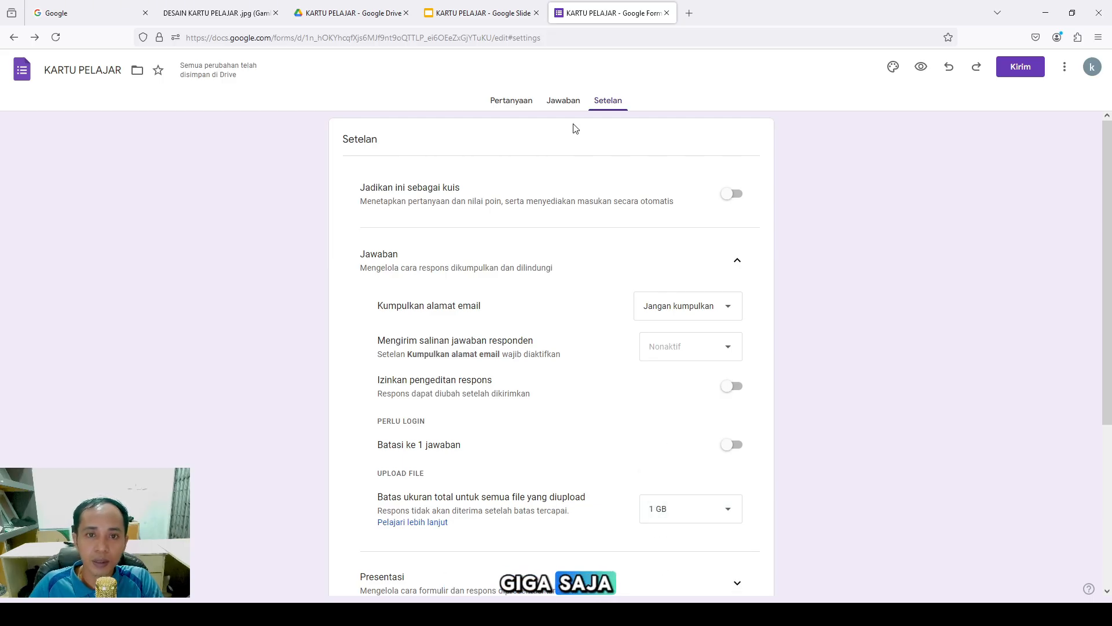
{"action": "left_click", "coordinate": [565, 99]}
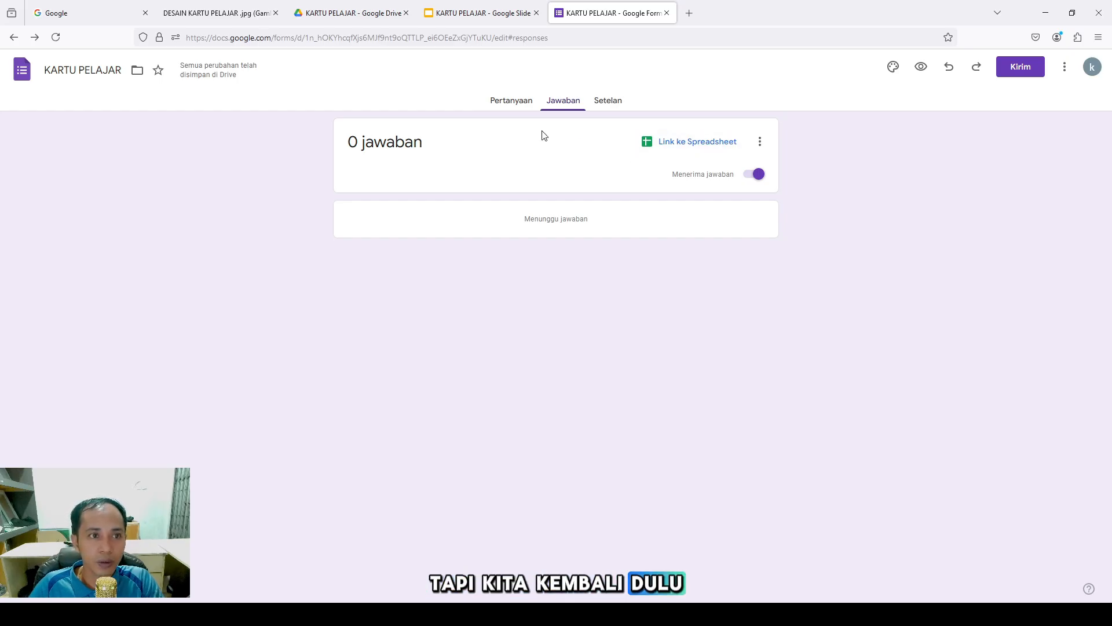
Move the KARTU PELAJAR presentation into the KARTU PELAJAR Drive folder
{"action": "left_click", "coordinate": [458, 15]}
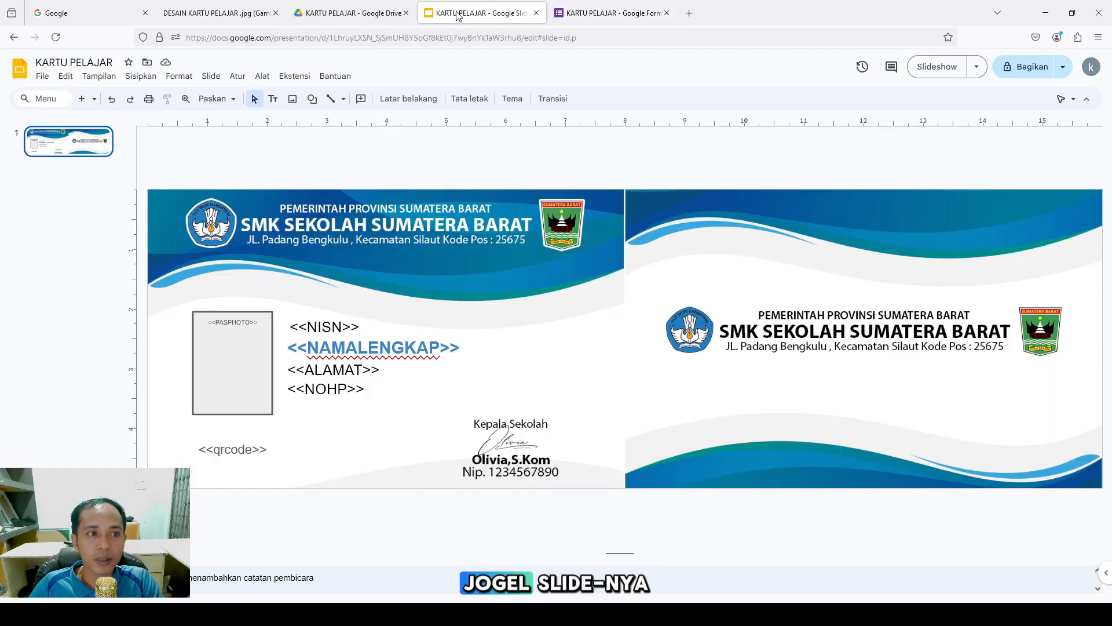
{"action": "left_click", "coordinate": [146, 62]}
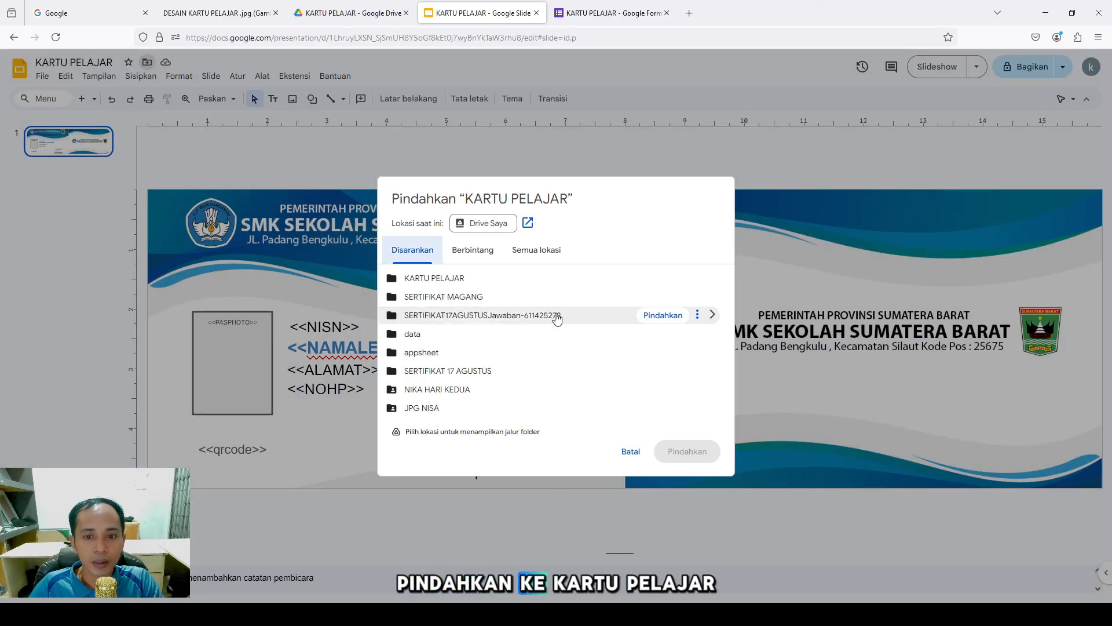
{"action": "mouse_move", "coordinate": [496, 282]}
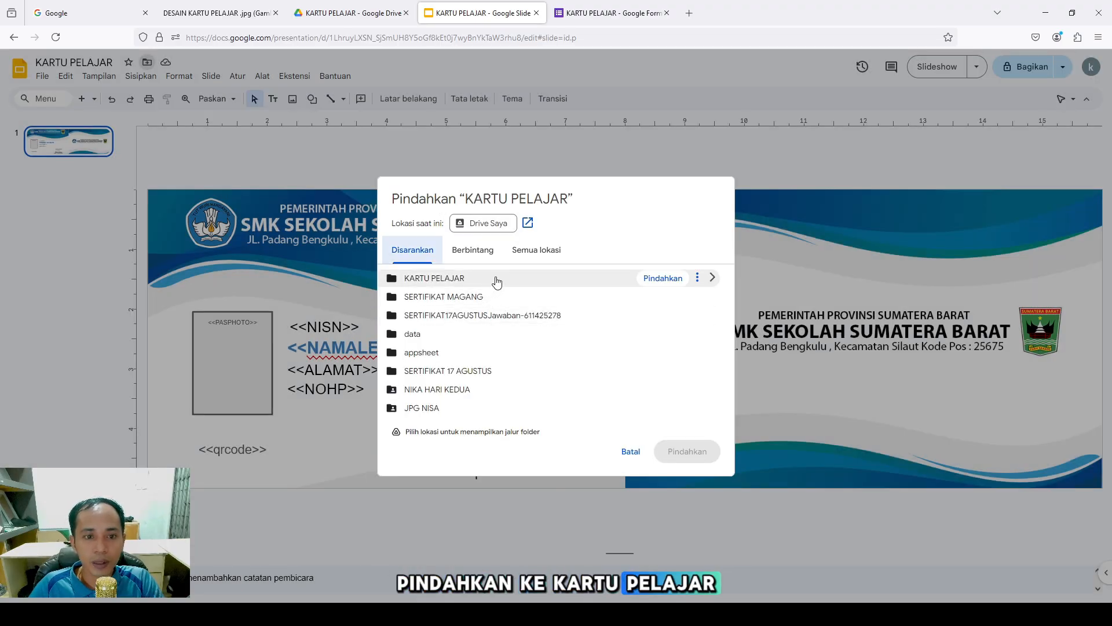
{"action": "left_click", "coordinate": [658, 279]}
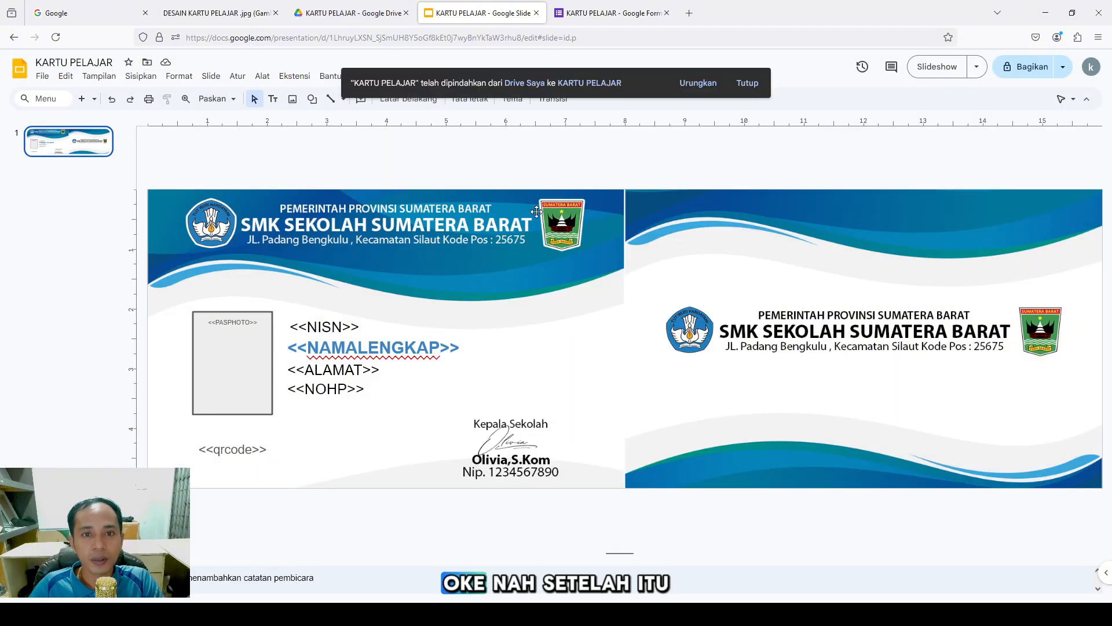
{"action": "left_click", "coordinate": [747, 83]}
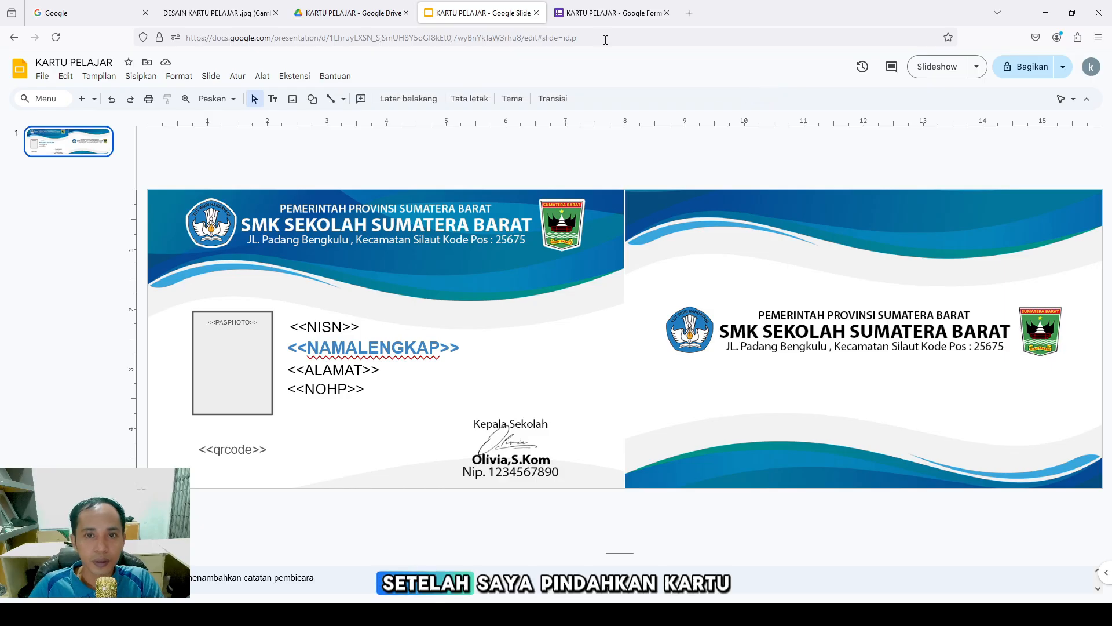
{"action": "left_click", "coordinate": [591, 13]}
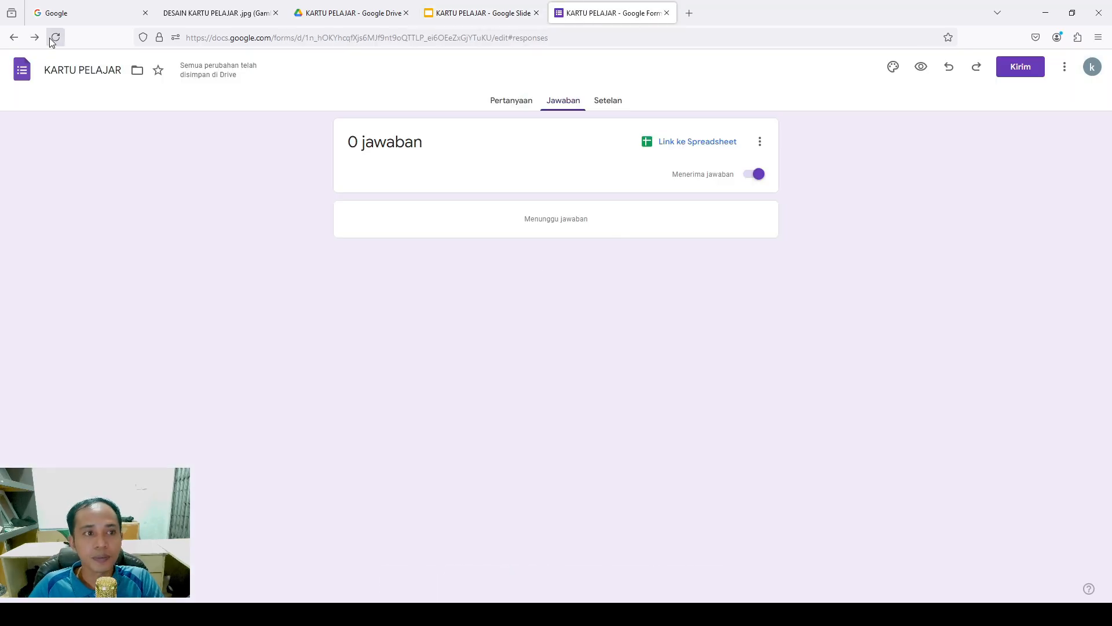
Move the form into the KARTU PELAJAR Drive folder
{"action": "left_click", "coordinate": [137, 70]}
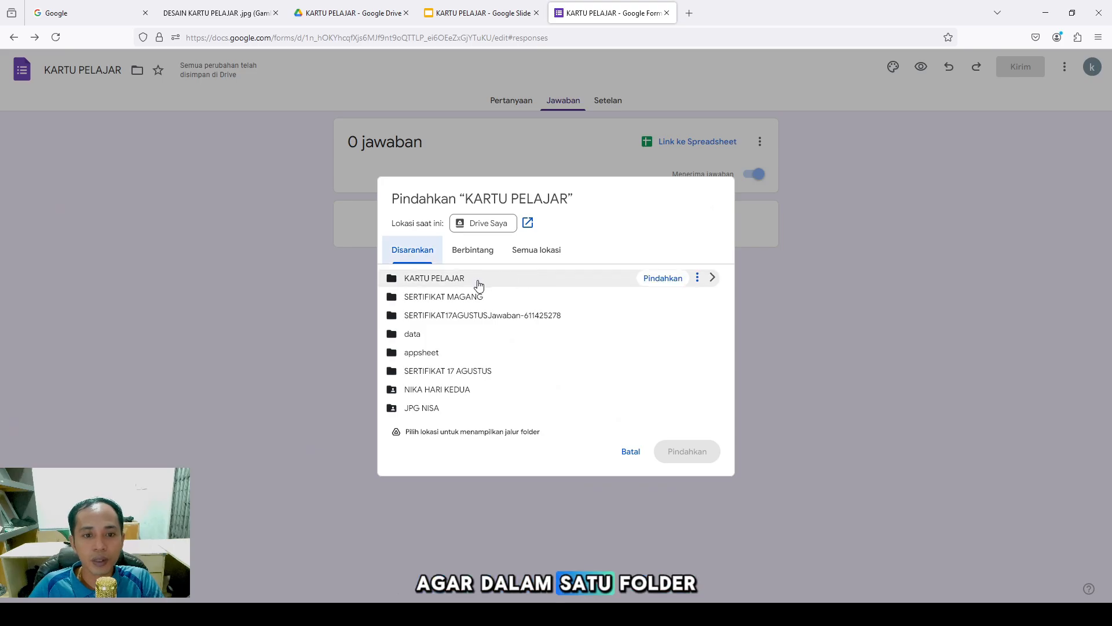
{"action": "left_click", "coordinate": [478, 283]}
{"action": "left_click", "coordinate": [688, 451]}
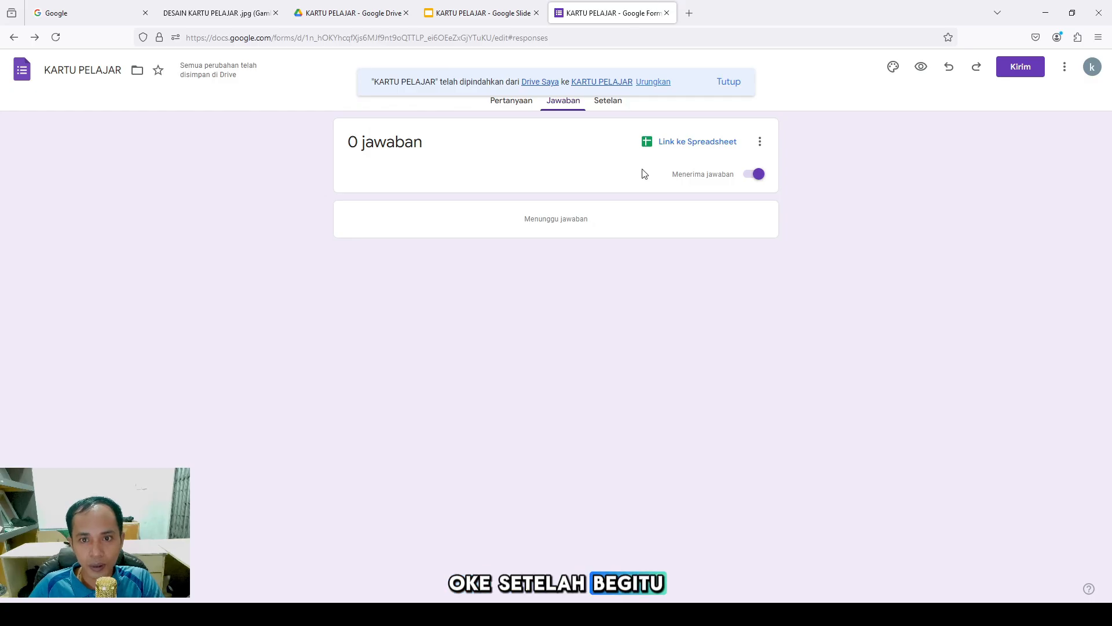
Send form responses to a new spreadsheet, KARTU PELAJAR (Jawaban)
{"action": "left_click", "coordinate": [758, 143]}
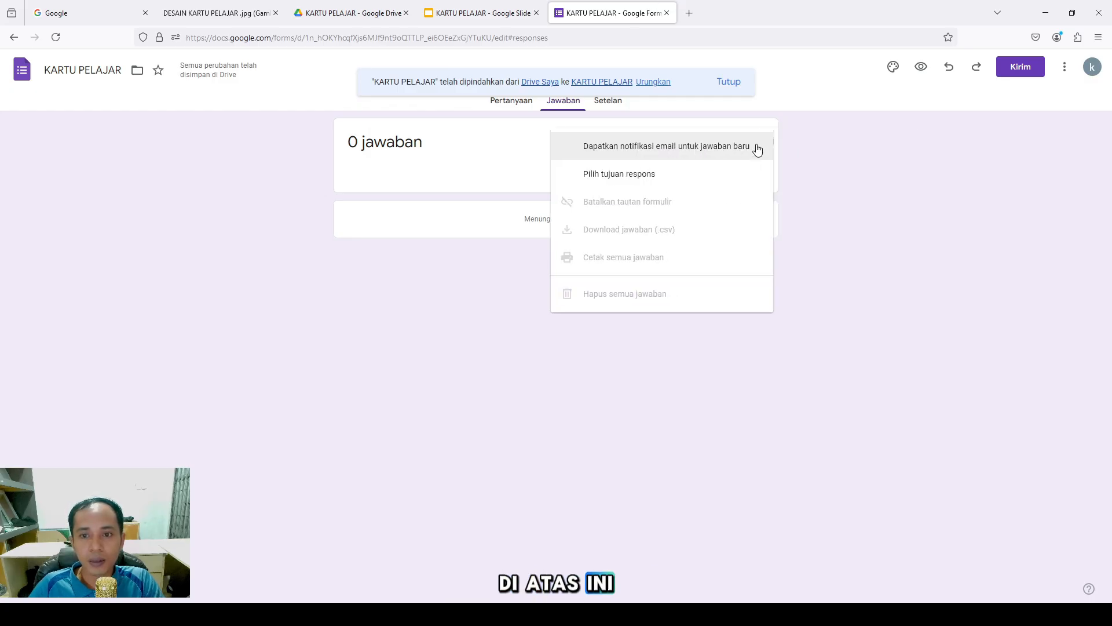
{"action": "left_click", "coordinate": [657, 172]}
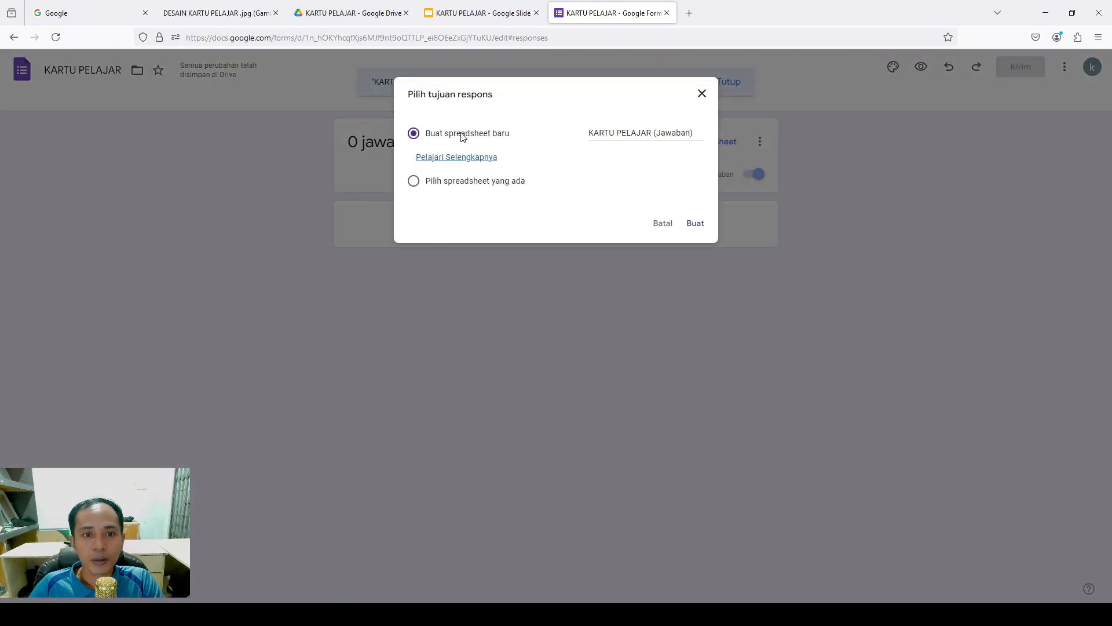
{"action": "left_click", "coordinate": [694, 226]}
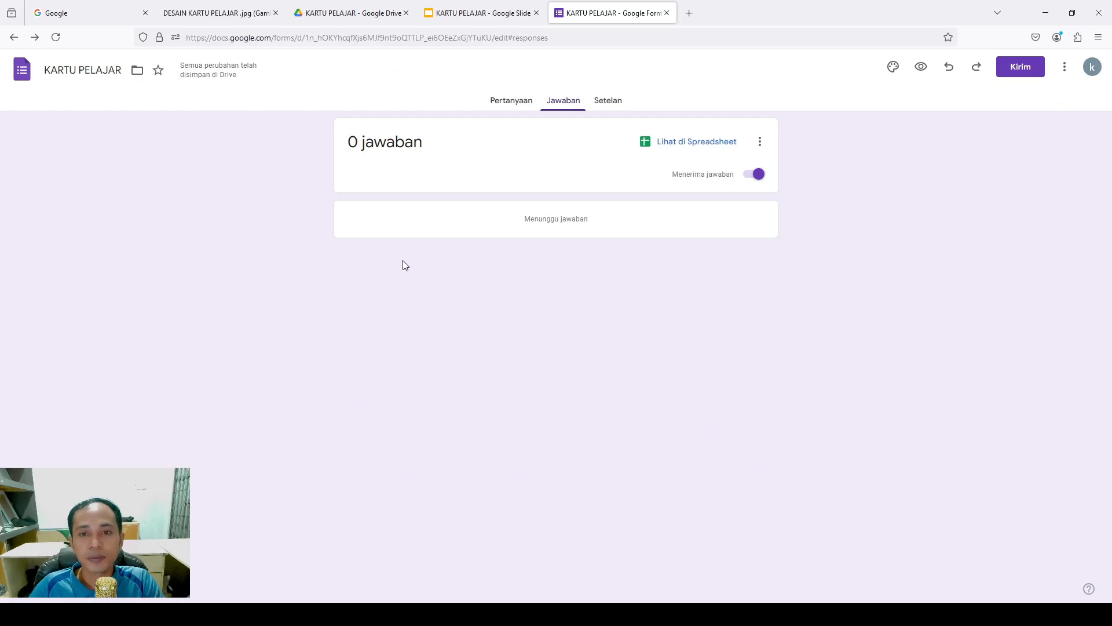
Open the linked KARTU PELAJAR (Jawaban) responses sheet, then go back to the card design slide
{"action": "left_click", "coordinate": [685, 143]}
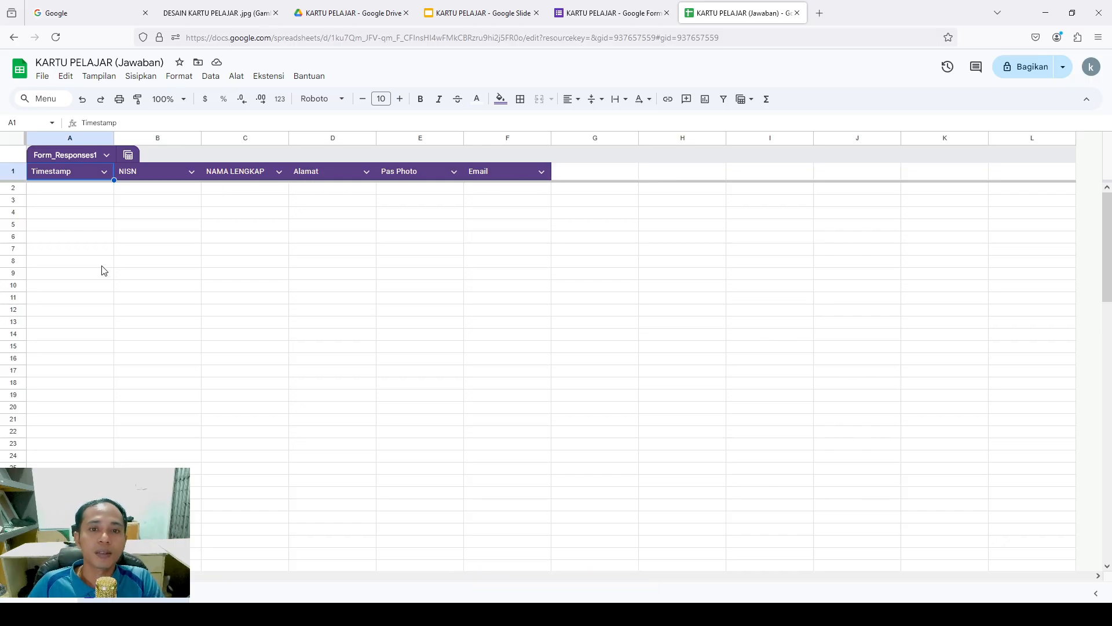
{"action": "left_click", "coordinate": [477, 10]}
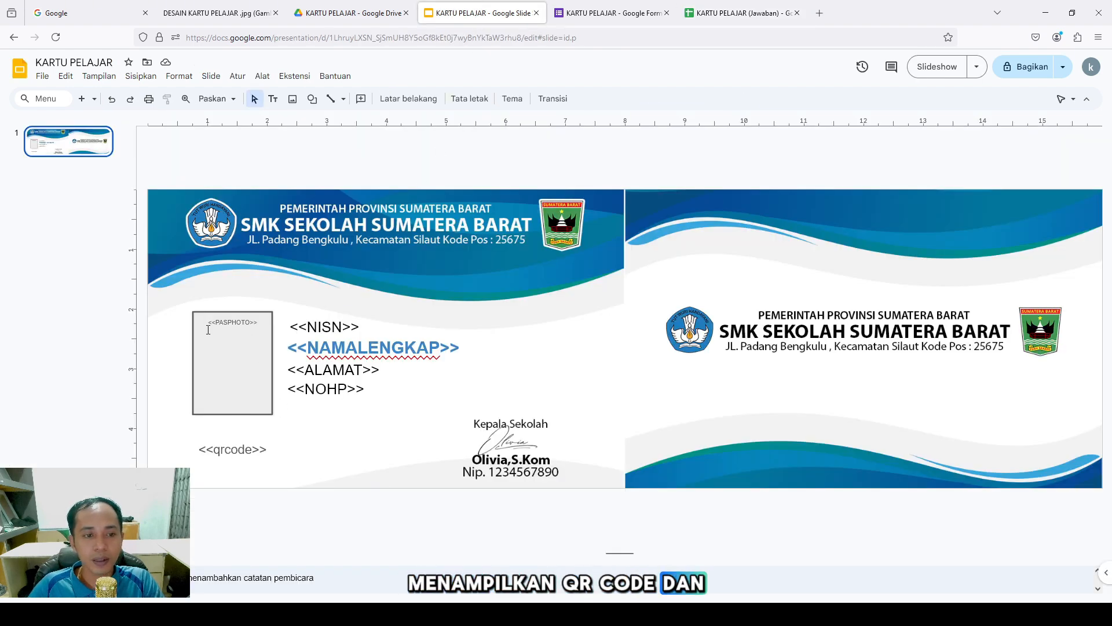
Add the headers 'qrcode' in G1 and 'tampilan Poto' in H1 of the responses table
{"action": "left_click", "coordinate": [731, 17]}
{"action": "left_click", "coordinate": [600, 174]}
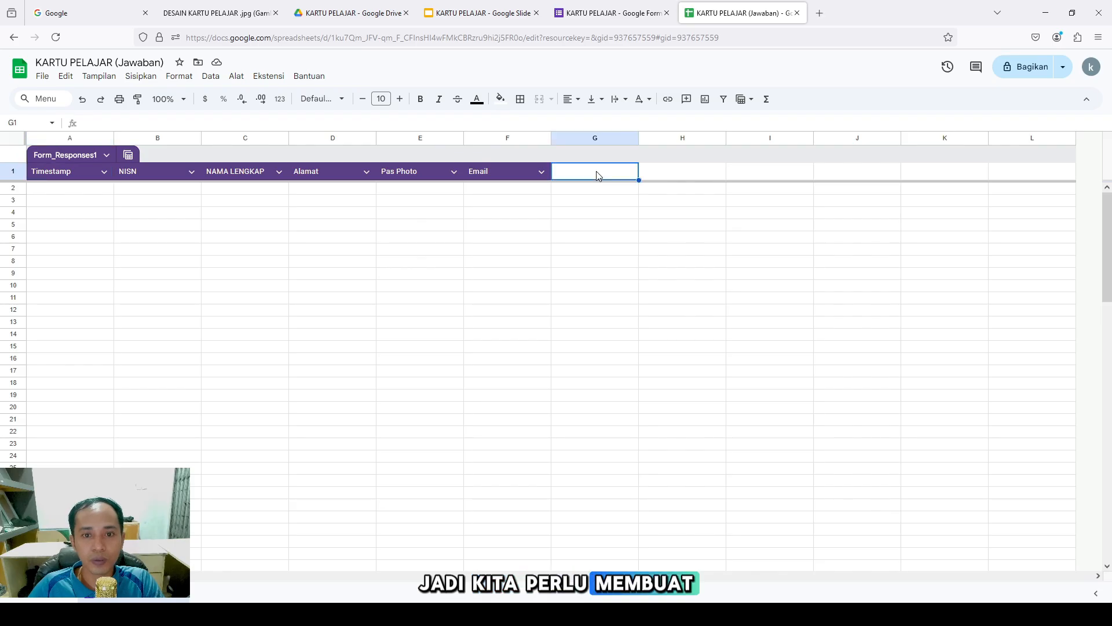
{"action": "double_click", "coordinate": [597, 173]}
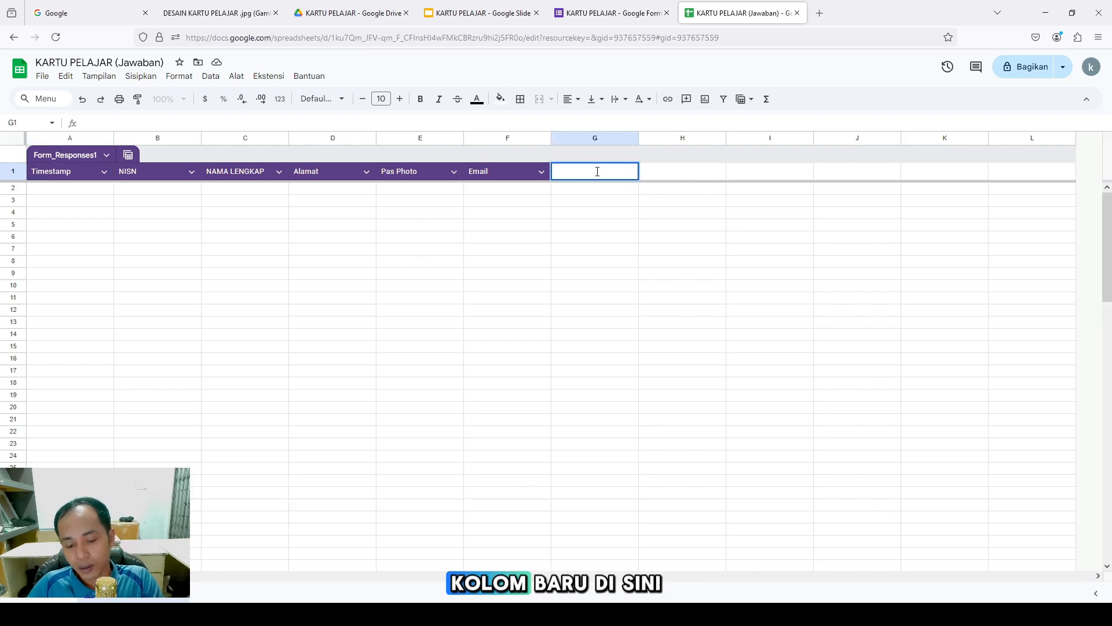
{"action": "type", "text": "q"}
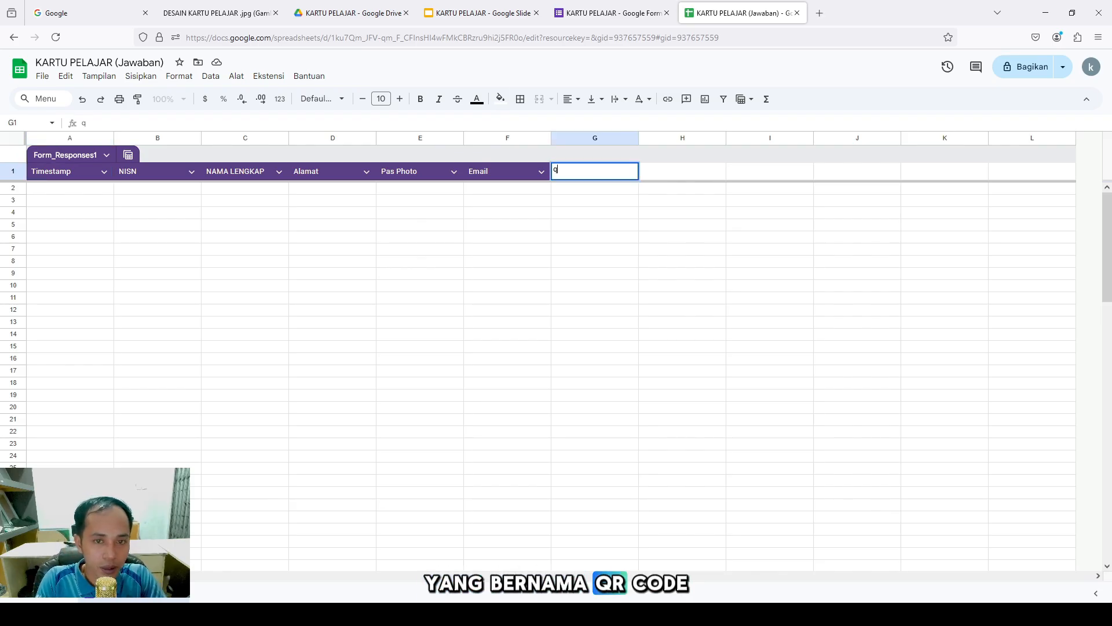
{"action": "type", "text": "rcode"}
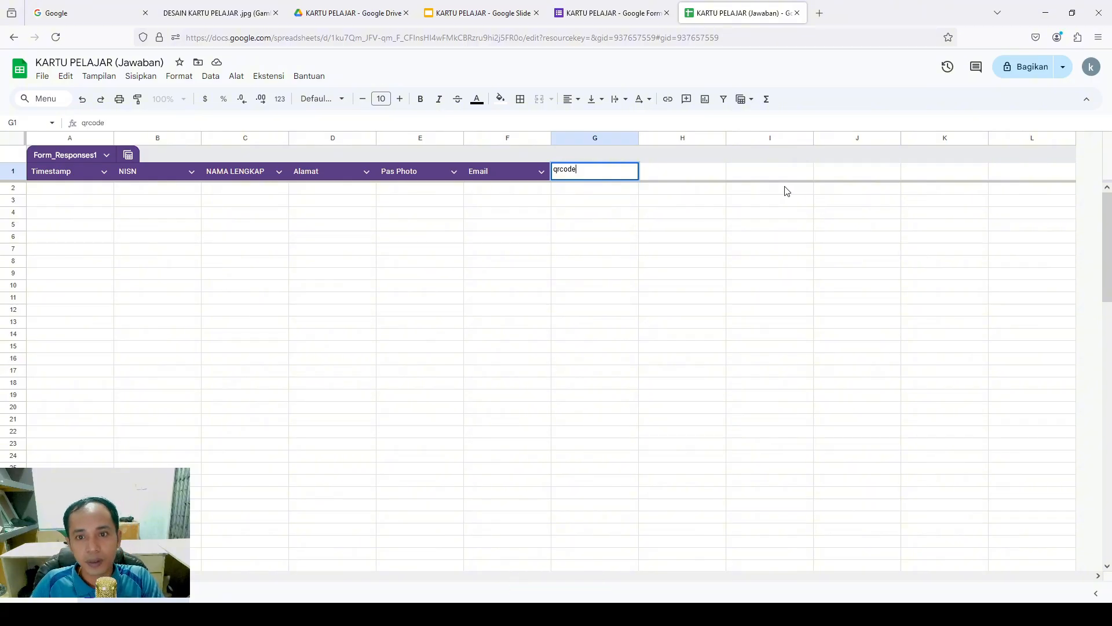
{"action": "left_click", "coordinate": [676, 170]}
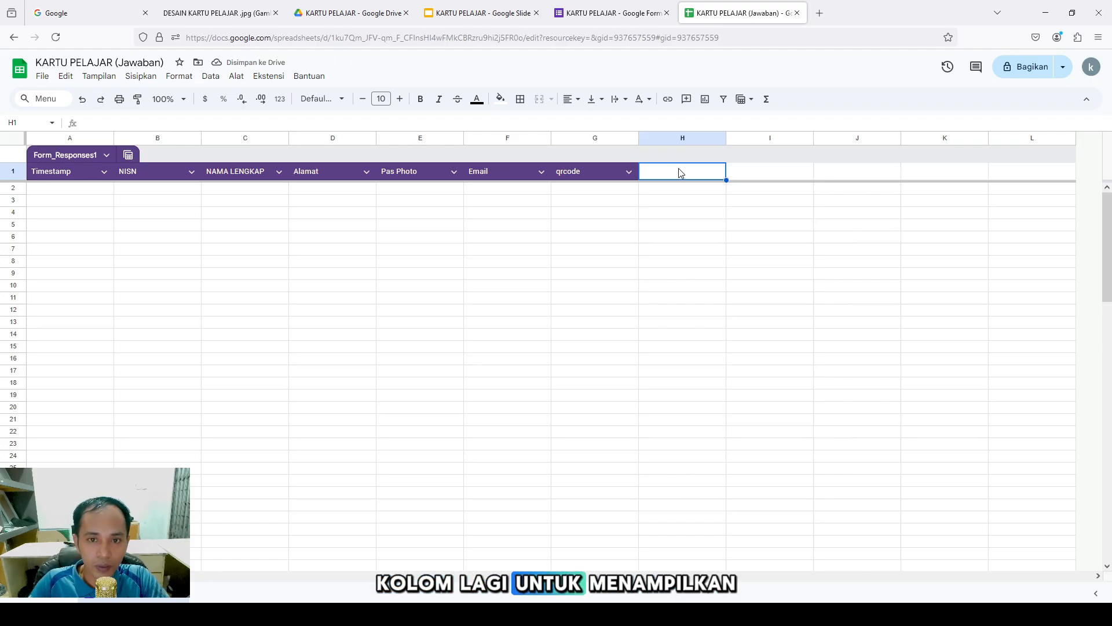
{"action": "type", "text": "U"}
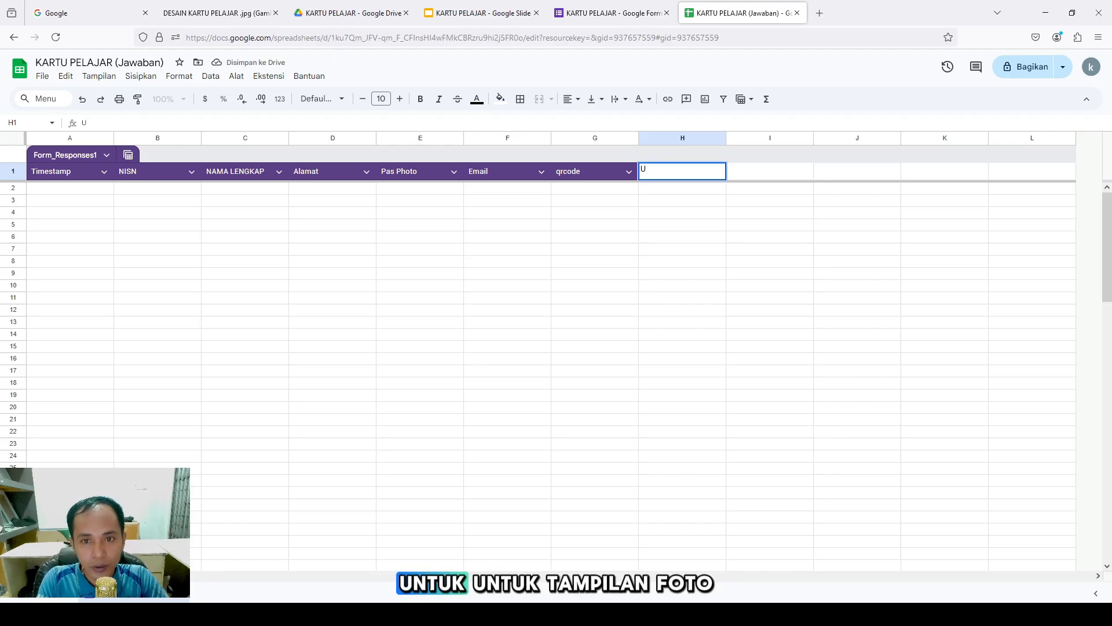
{"action": "key", "text": "BackSpace"}
{"action": "type", "text": "t"}
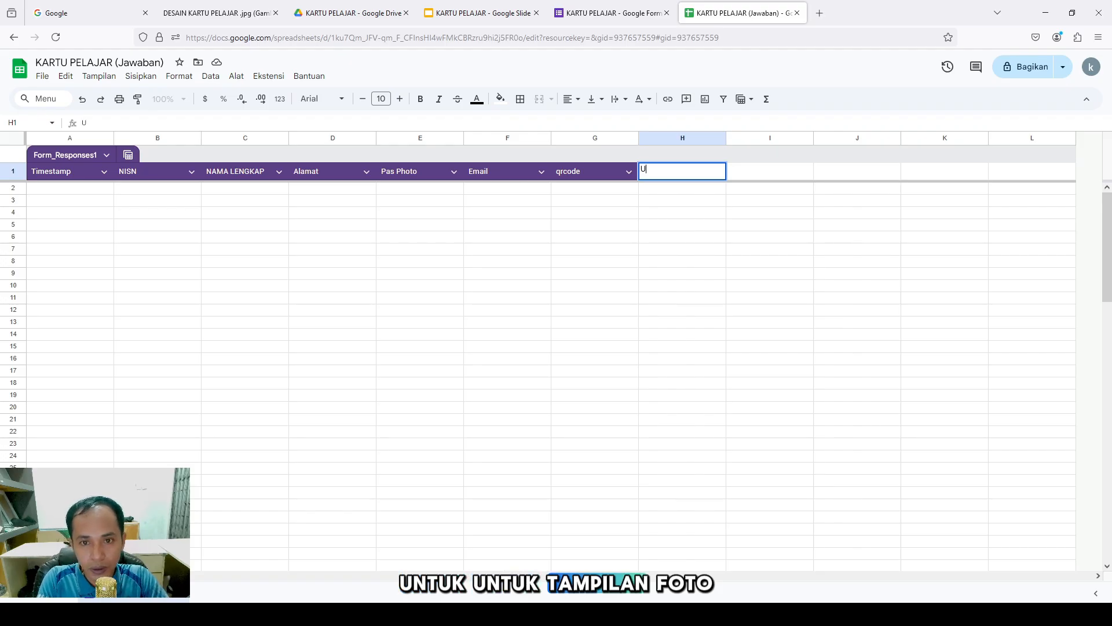
{"action": "key", "text": "BackSpace"}
{"action": "type", "text": "tampilan "}
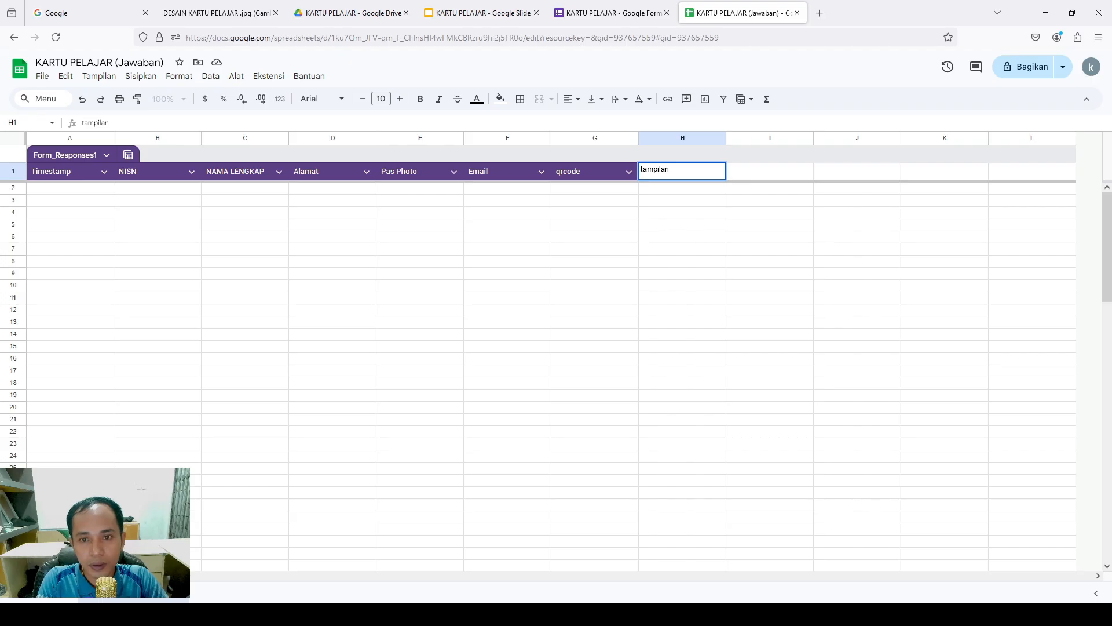
{"action": "type", "text": "P"}
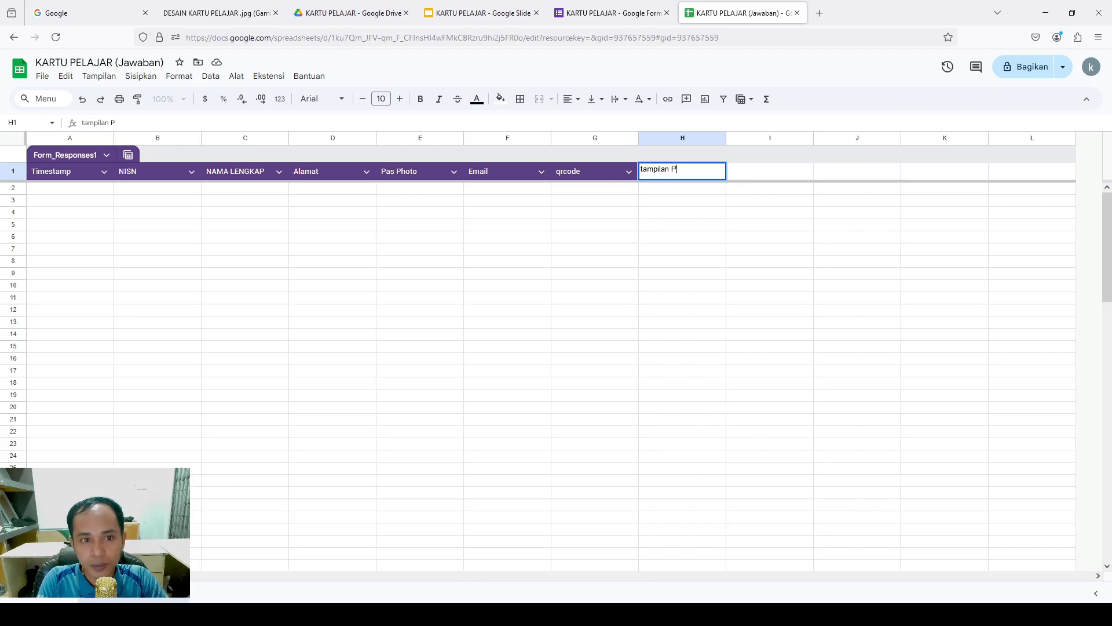
{"action": "type", "text": "oto"}
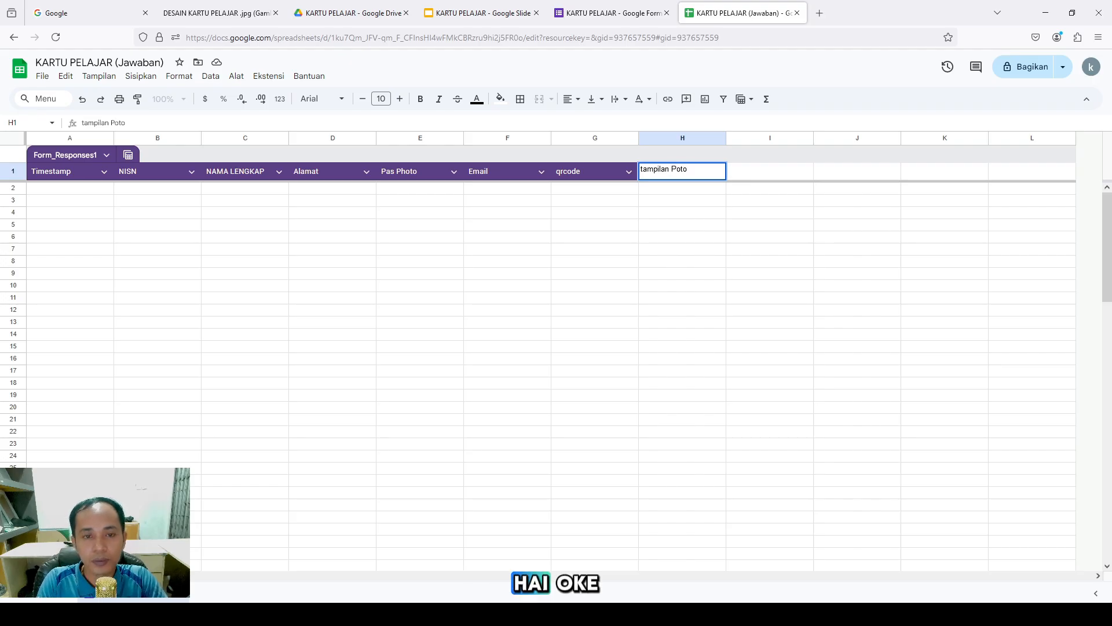
{"action": "left_click", "coordinate": [636, 250]}
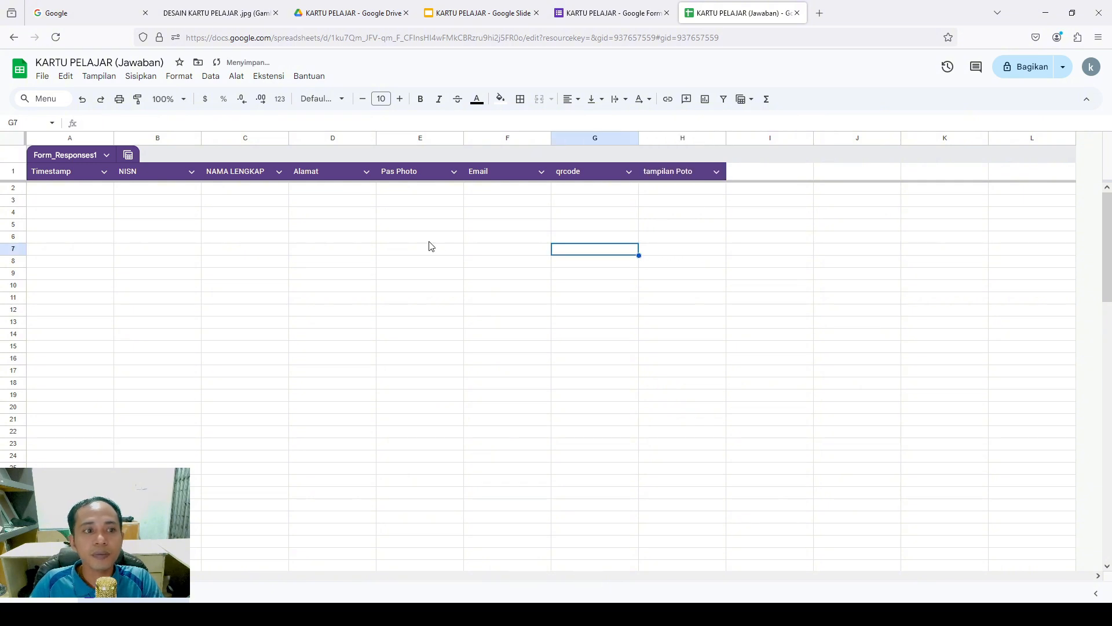
Paste the QR-code ArrayFormula using ENCODEURL(B2:B1000) and the qrserver URL into G2
{"action": "left_click", "coordinate": [579, 187]}
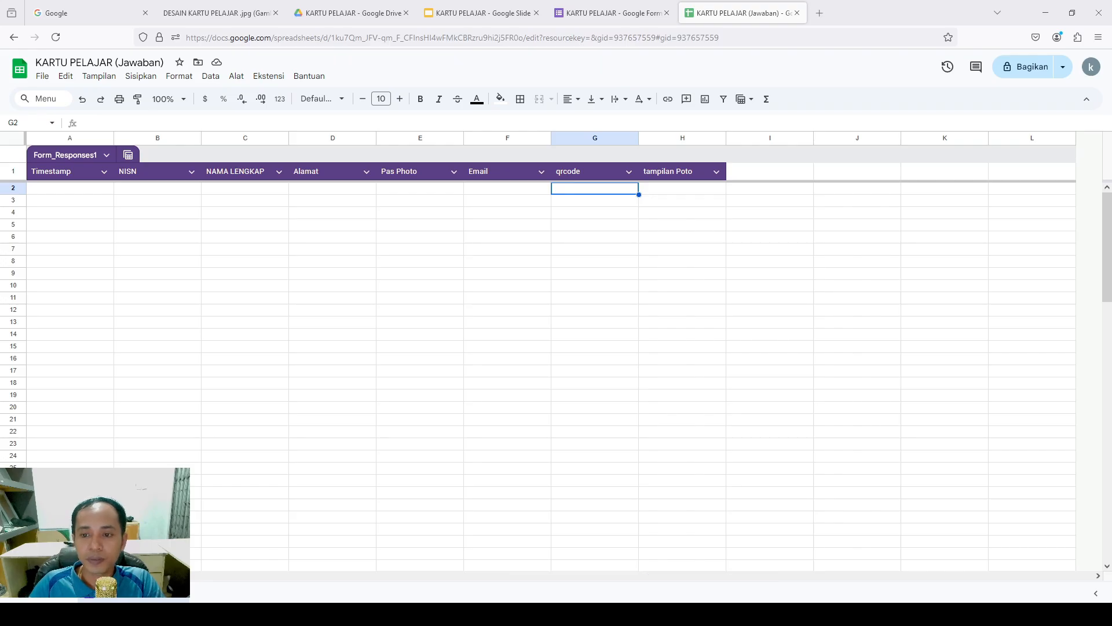
{"action": "left_click", "coordinate": [324, 122]}
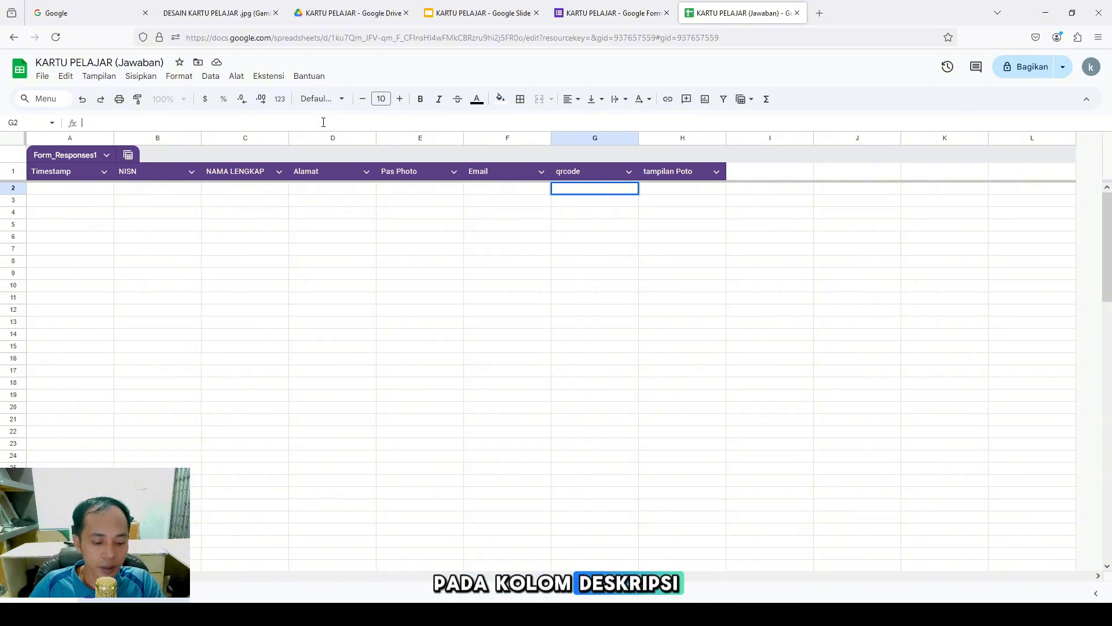
{"action": "type", "text": "=ArrayFormula(ARRAY_CONSTRAIN(ARRAYFORMULA(IF(A2:A1008<>\"\";\"https://api.qrserver.com/v1/create-qr-code/?size=7000x7000&data=\"&(ENCODEURL(B2:B1008));\"\")); 101; 1))"}
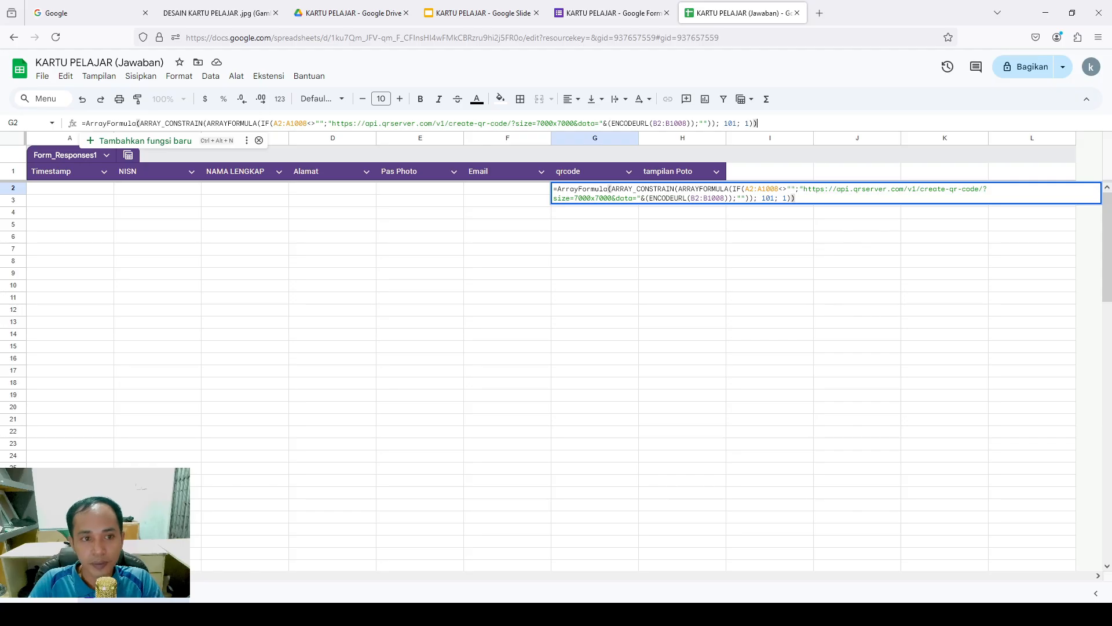
{"action": "key", "text": "Return"}
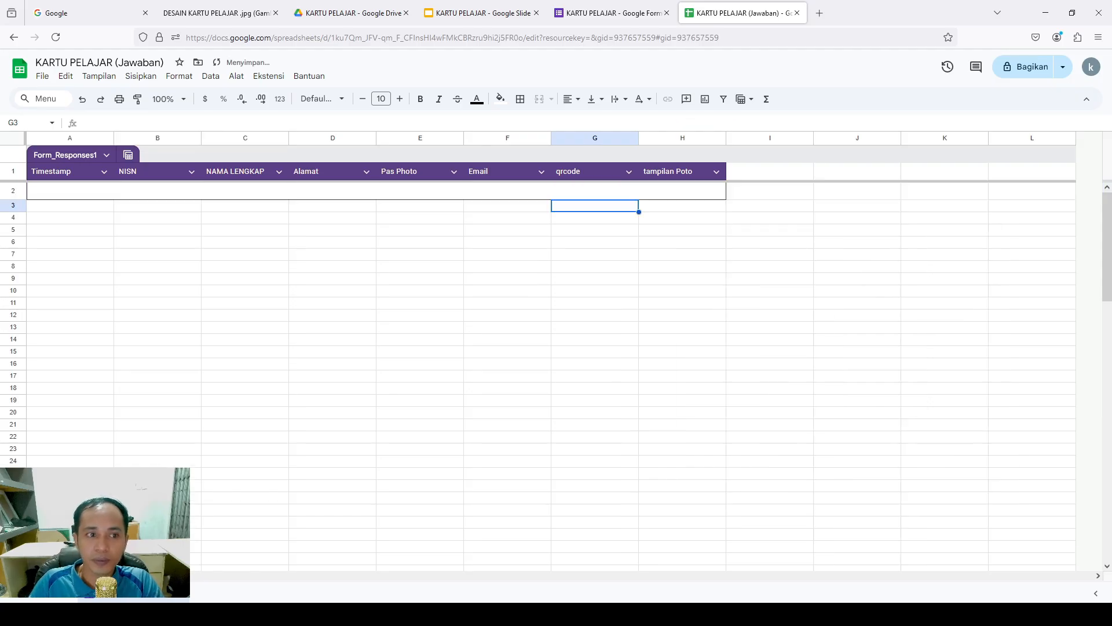
Review the G2 formula, check the tampilan Poto cells, and return to A2
{"action": "left_click", "coordinate": [584, 192]}
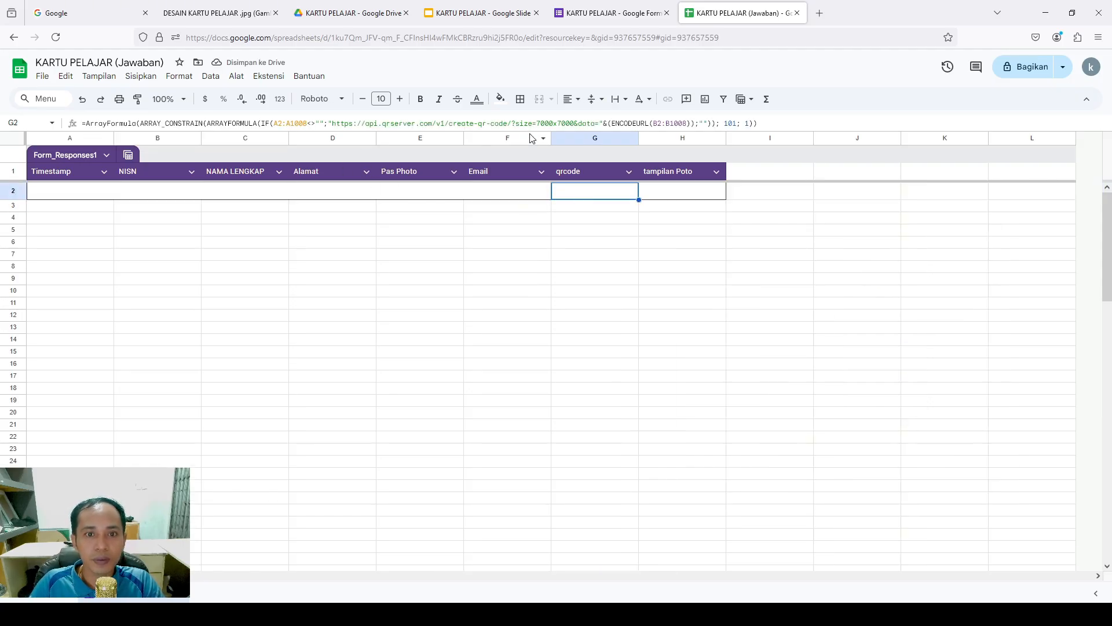
{"action": "left_click", "coordinate": [660, 123]}
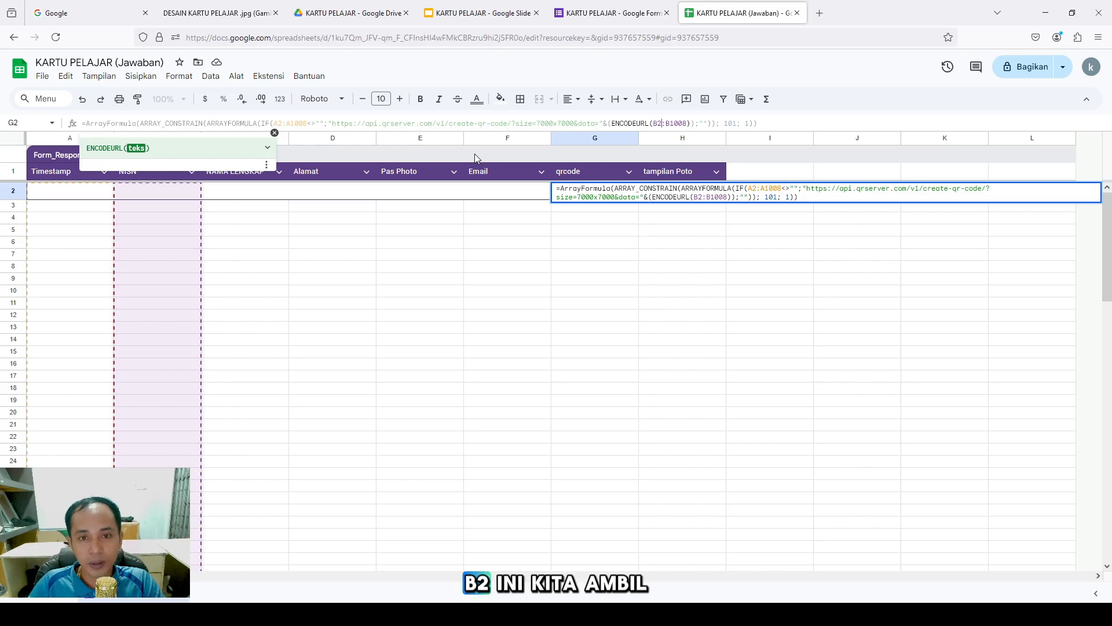
{"action": "left_click", "coordinate": [275, 133]}
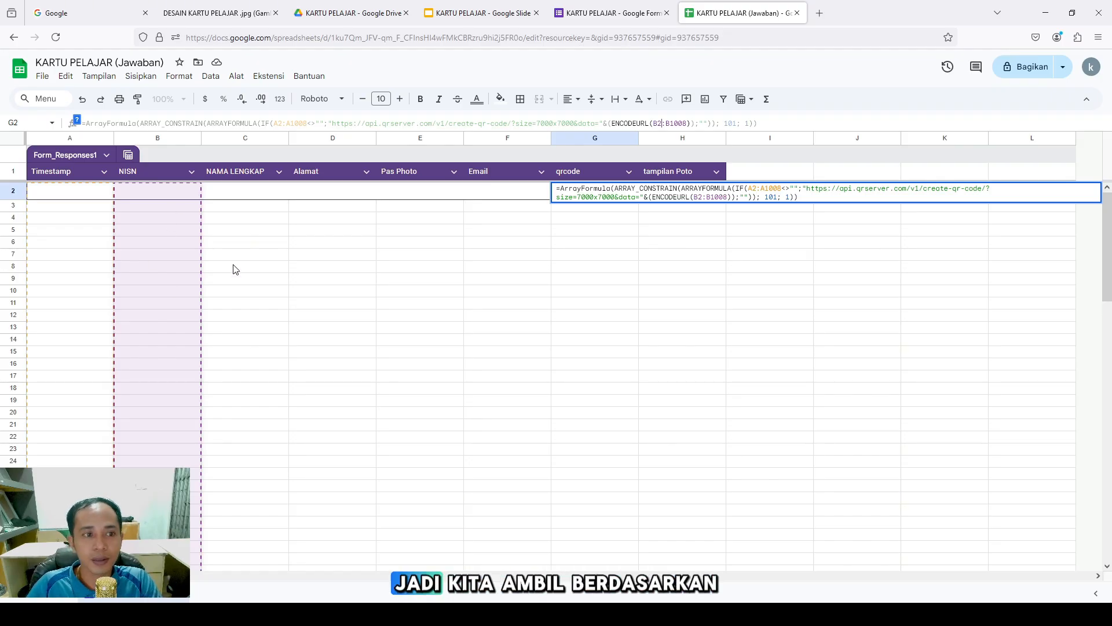
{"action": "left_click", "coordinate": [603, 283]}
{"action": "left_click", "coordinate": [670, 195]}
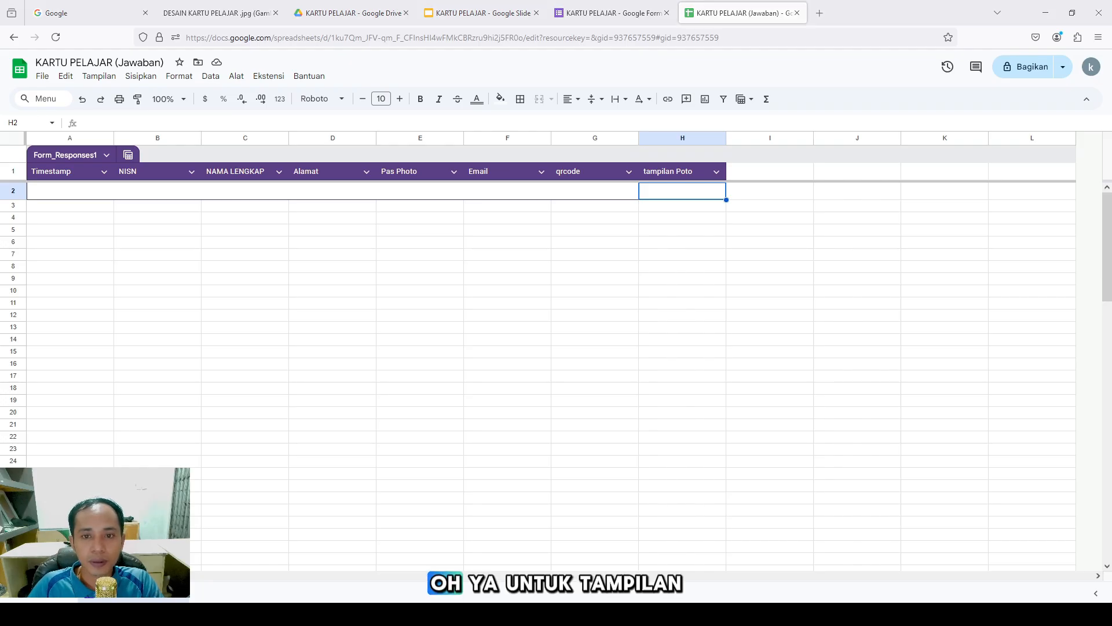
{"action": "left_click", "coordinate": [693, 170]}
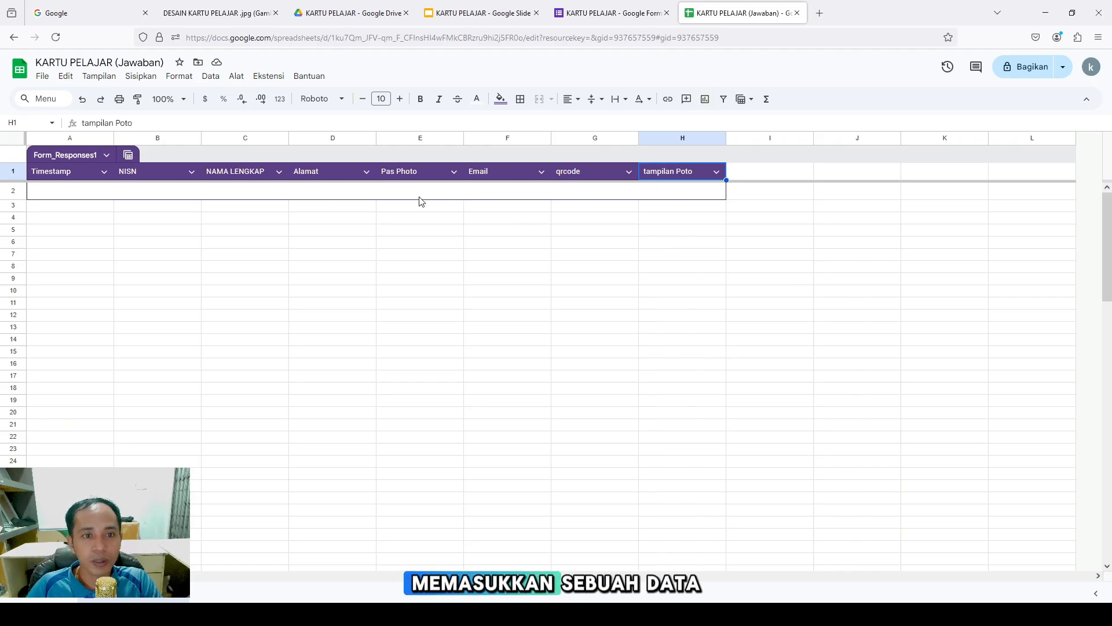
{"action": "left_click", "coordinate": [65, 192]}
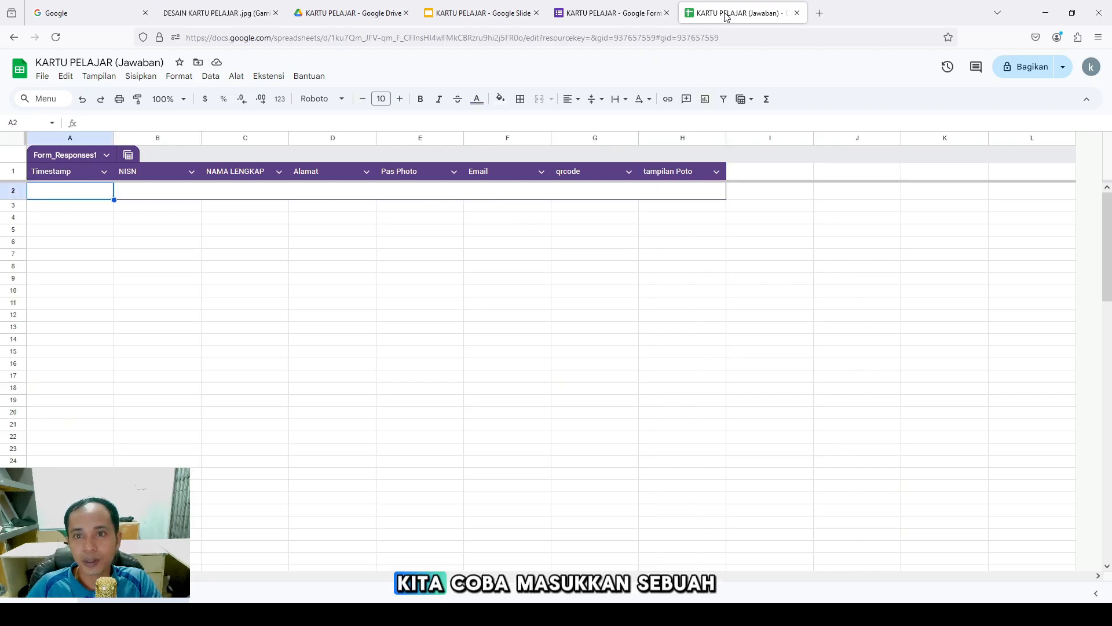
Copy the form's shortened share link and load the live KARTU PELAJAR form in a new tab
{"action": "left_click", "coordinate": [673, 14]}
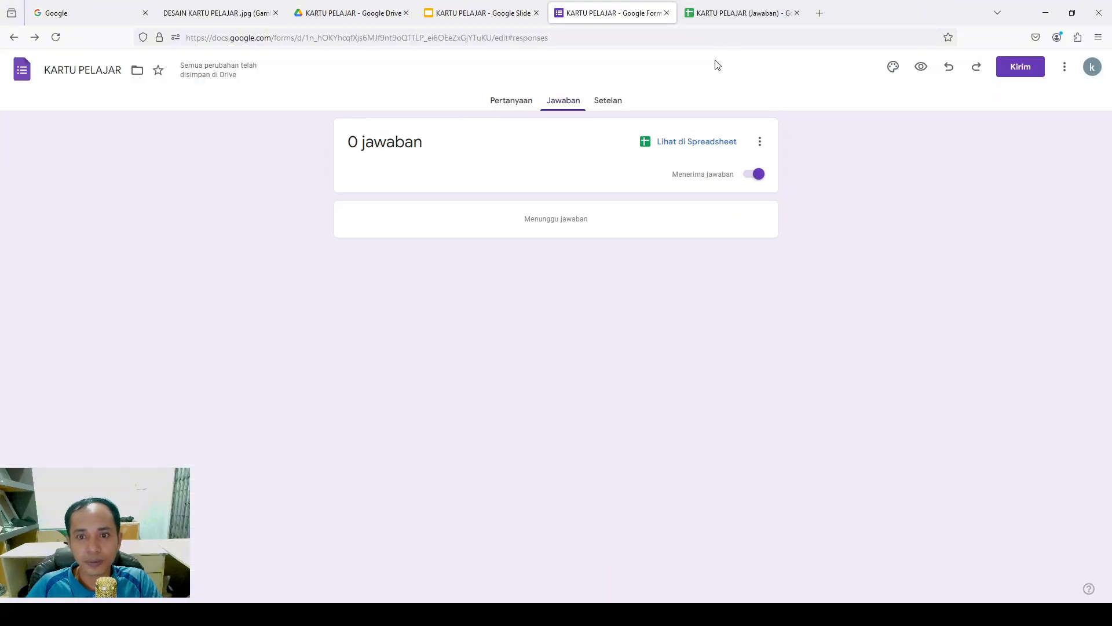
{"action": "left_click", "coordinate": [528, 100]}
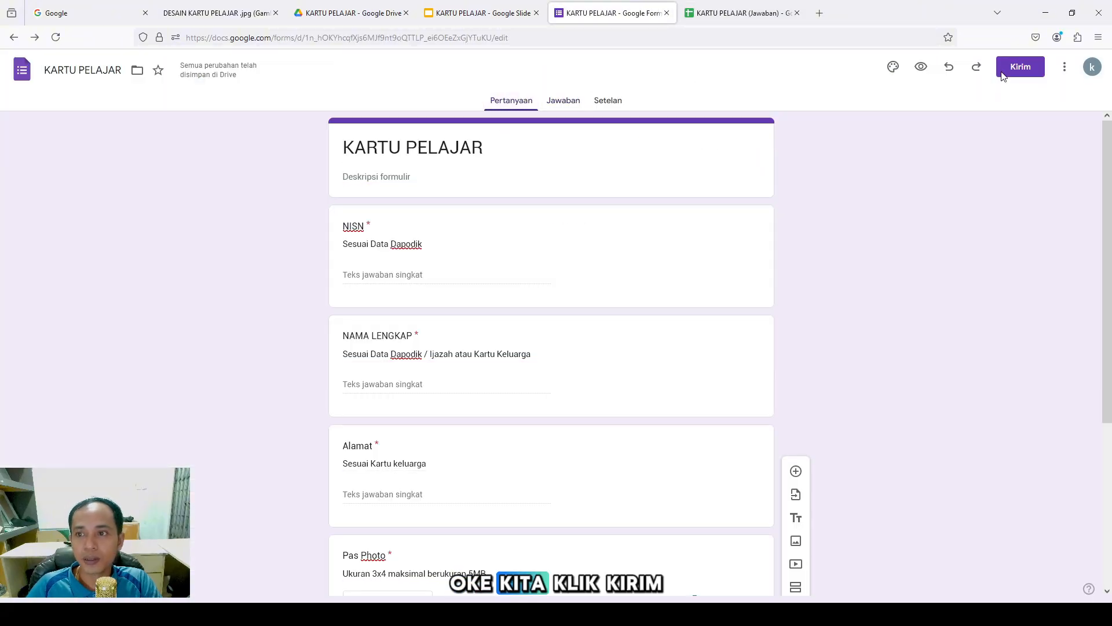
{"action": "left_click", "coordinate": [1021, 67]}
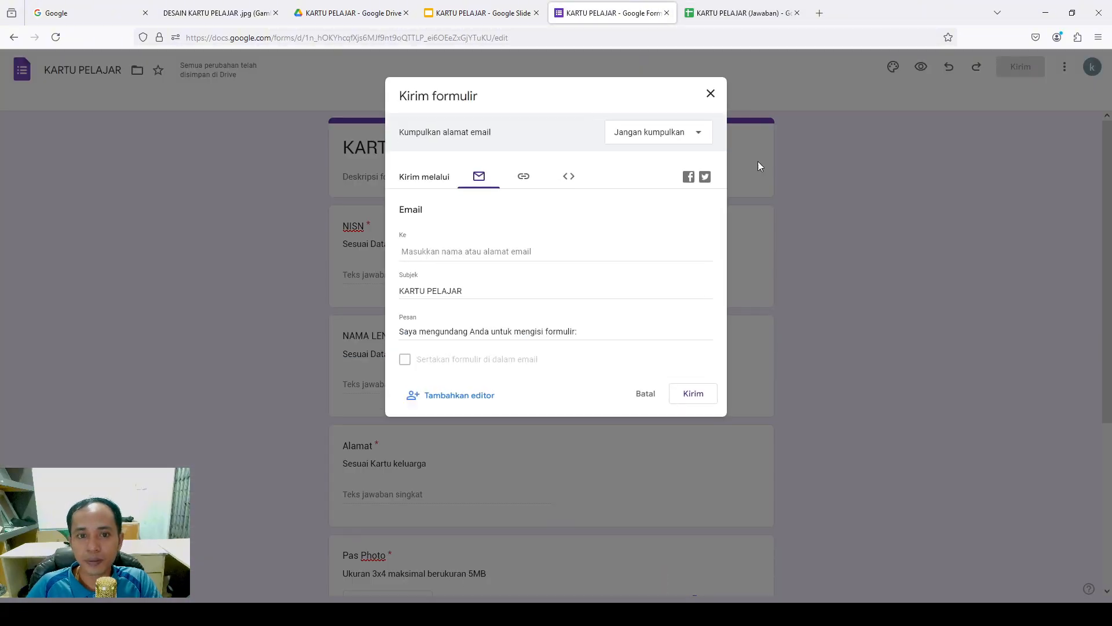
{"action": "left_click", "coordinate": [517, 181]}
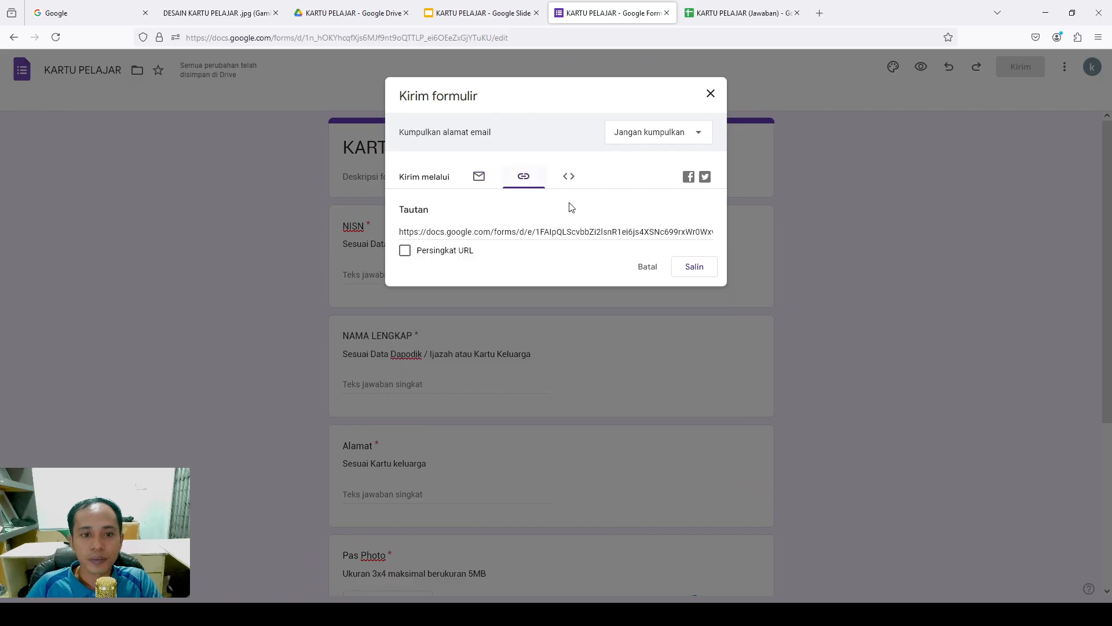
{"action": "left_click", "coordinate": [405, 250]}
{"action": "left_click", "coordinate": [700, 265]}
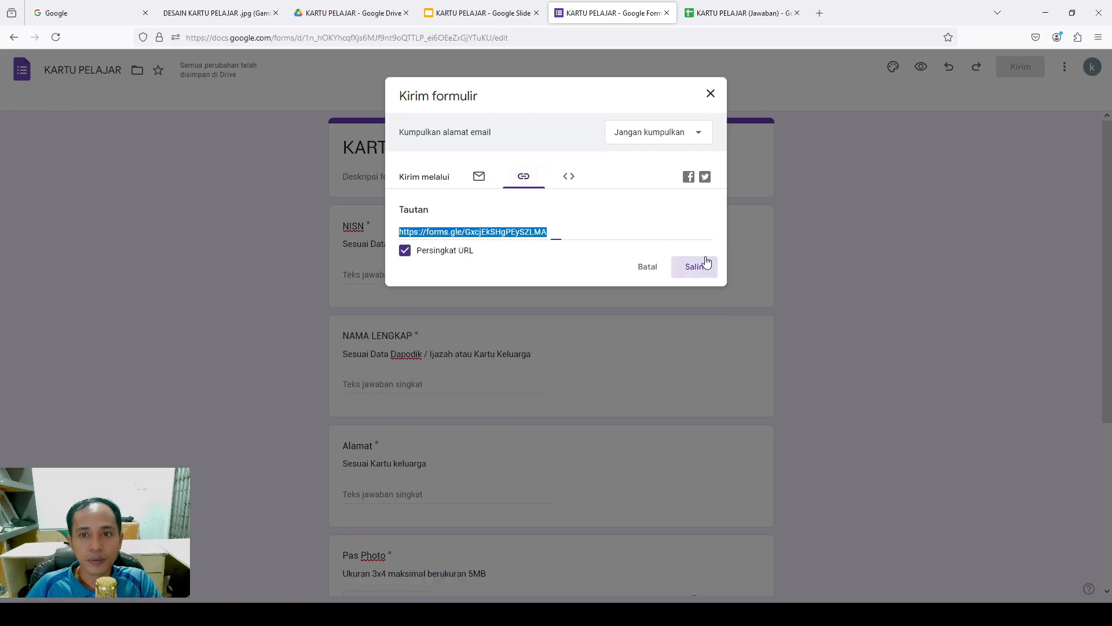
{"action": "left_click", "coordinate": [819, 13]}
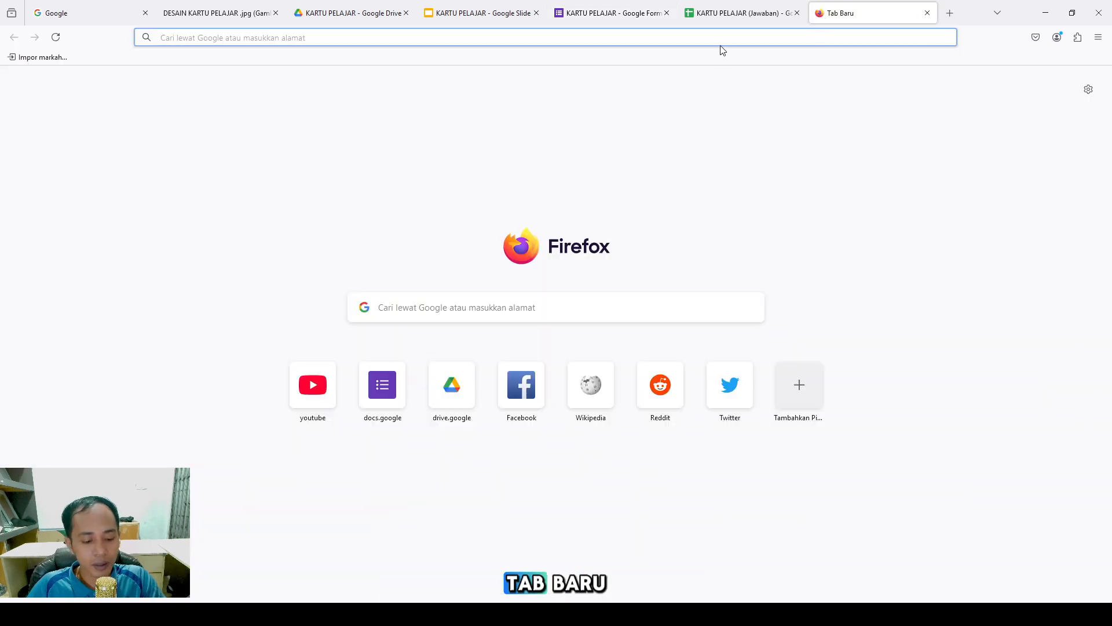
{"action": "key", "text": "ctrl+v"}
{"action": "key", "text": "Return"}
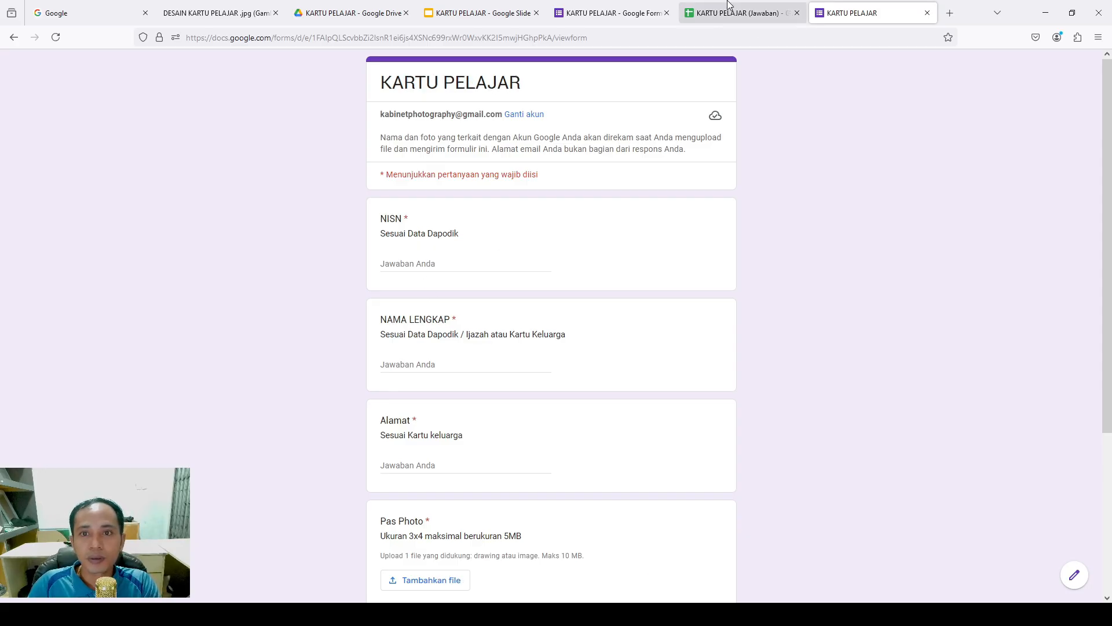
Clear the QR-code formula out of cell G2 in the responses sheet
{"action": "left_click", "coordinate": [718, 8]}
{"action": "left_click", "coordinate": [650, 191]}
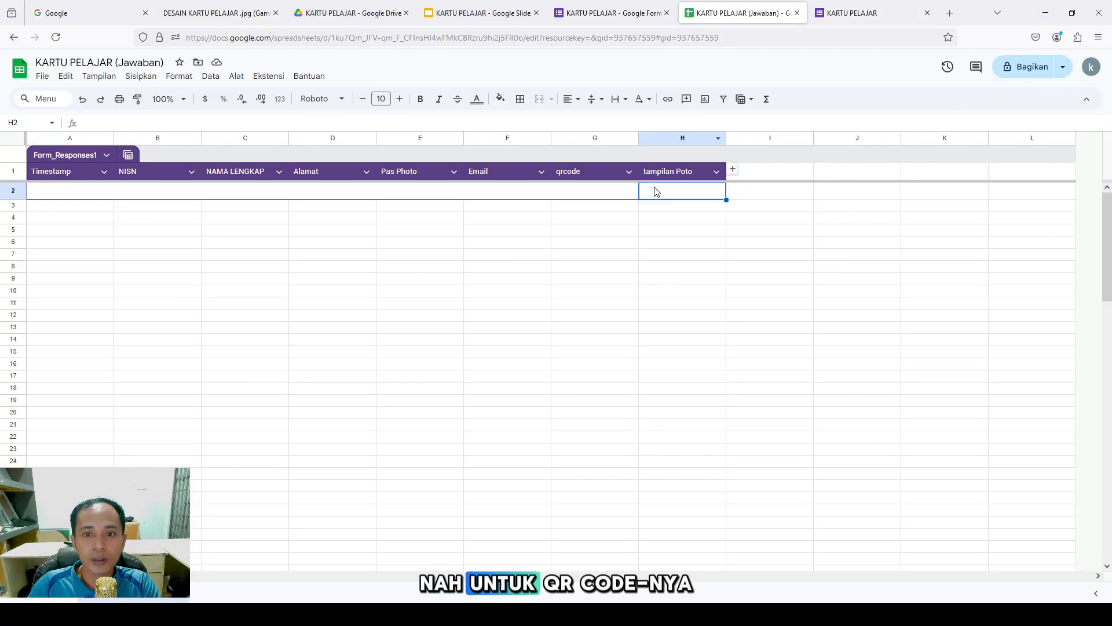
{"action": "left_click", "coordinate": [594, 191]}
{"action": "double_click", "coordinate": [593, 191]}
{"action": "left_click_drag", "start_coordinate": [758, 122], "coordinate": [190, 131]}
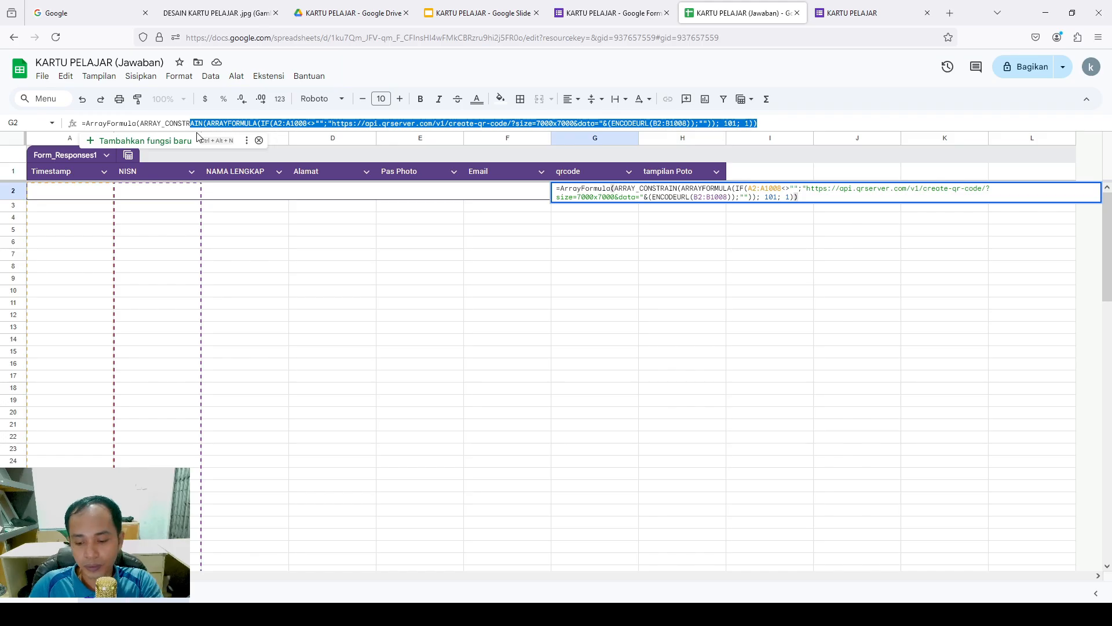
{"action": "key", "text": "BackSpace"}
{"action": "key", "text": "BackSpace"}
{"action": "key", "text": "BackSpace"}
{"action": "key", "text": "BackSpace"}
{"action": "key", "text": "BackSpace"}
{"action": "key", "text": "BackSpace"}
{"action": "key", "text": "BackSpace"}
{"action": "key", "text": "BackSpace"}
{"action": "key", "text": "BackSpace"}
{"action": "key", "text": "BackSpace"}
{"action": "key", "text": "BackSpace"}
{"action": "key", "text": "BackSpace"}
{"action": "key", "text": "BackSpace"}
{"action": "key", "text": "BackSpace"}
{"action": "key", "text": "BackSpace"}
{"action": "key", "text": "BackSpace"}
{"action": "key", "text": "BackSpace"}
{"action": "key", "text": "BackSpace"}
{"action": "key", "text": "BackSpace"}
{"action": "key", "text": "BackSpace"}
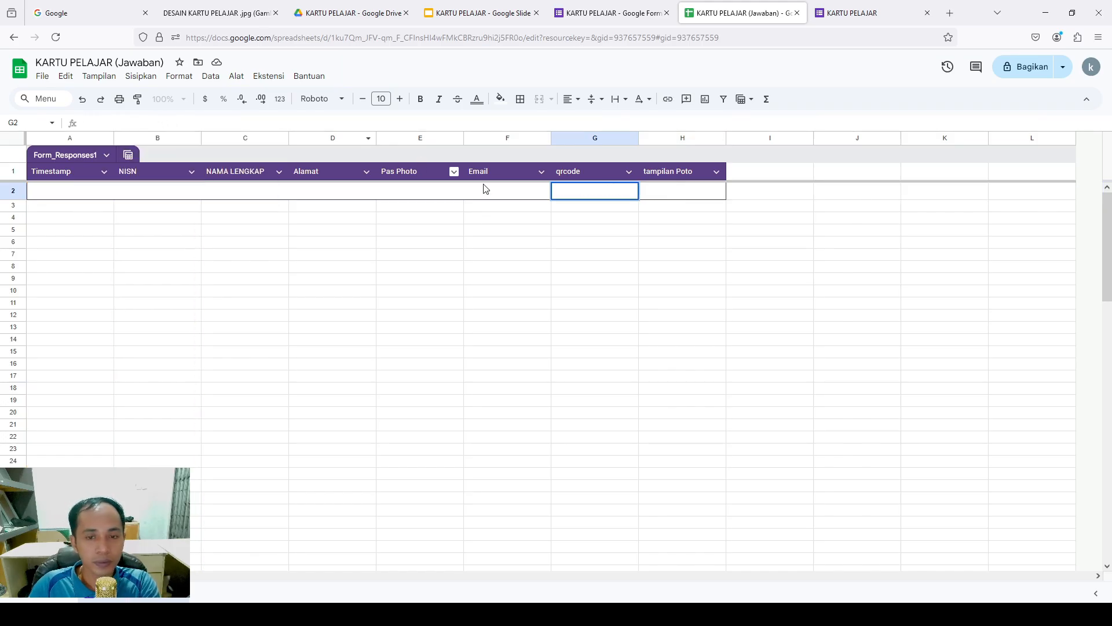
{"action": "left_click", "coordinate": [487, 281]}
Fill in a test NISN, the student's full name and home address on the live form
{"action": "left_click", "coordinate": [872, 14]}
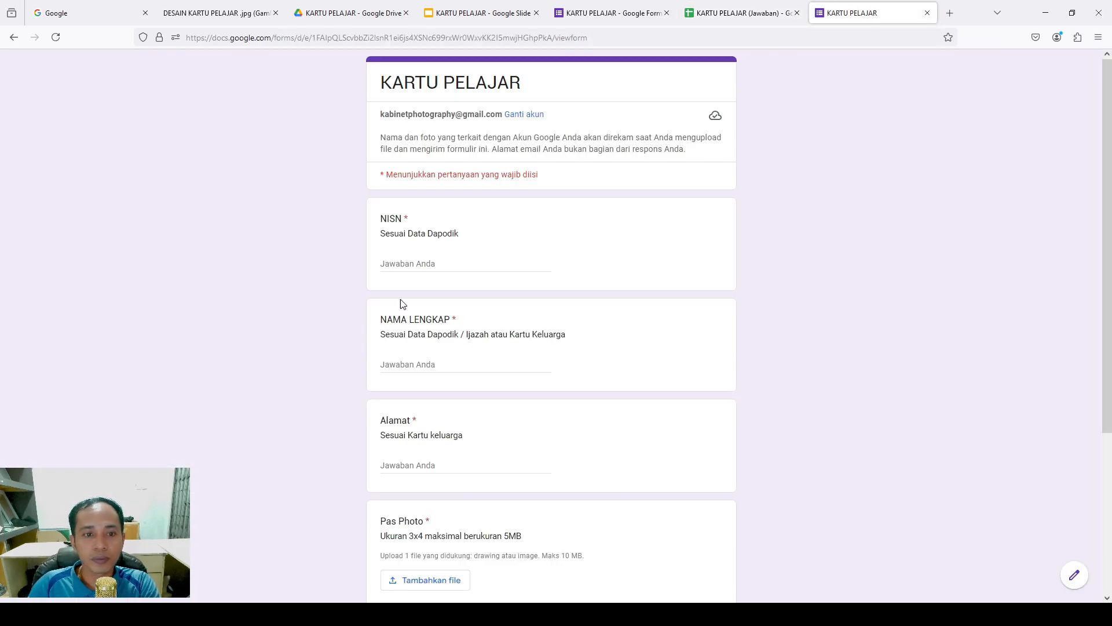
{"action": "left_click", "coordinate": [436, 258]}
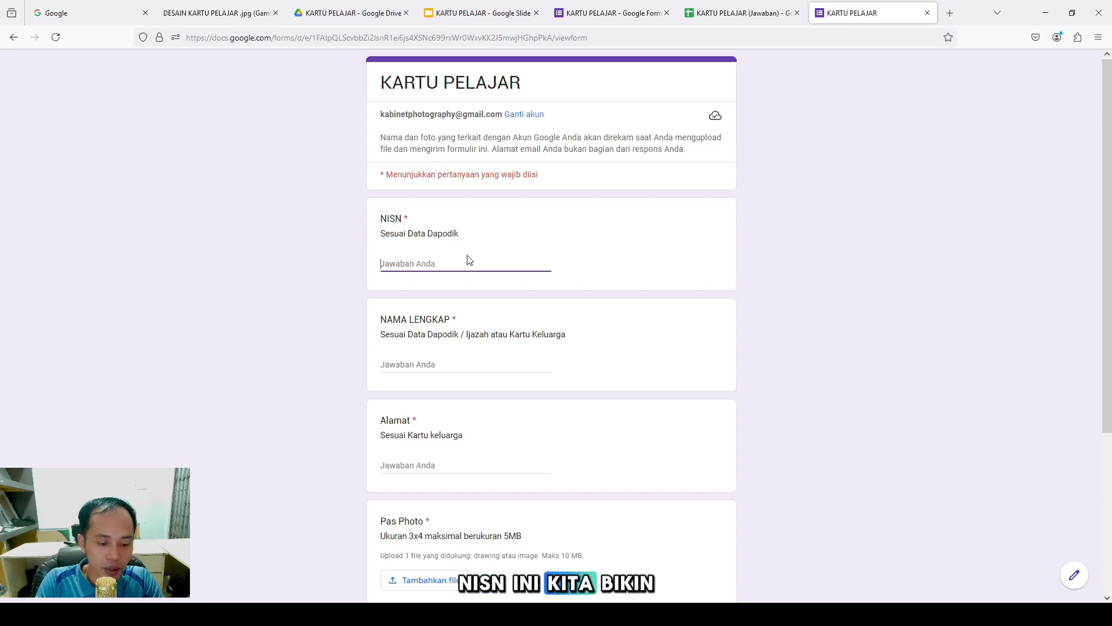
{"action": "type", "text": "123456"}
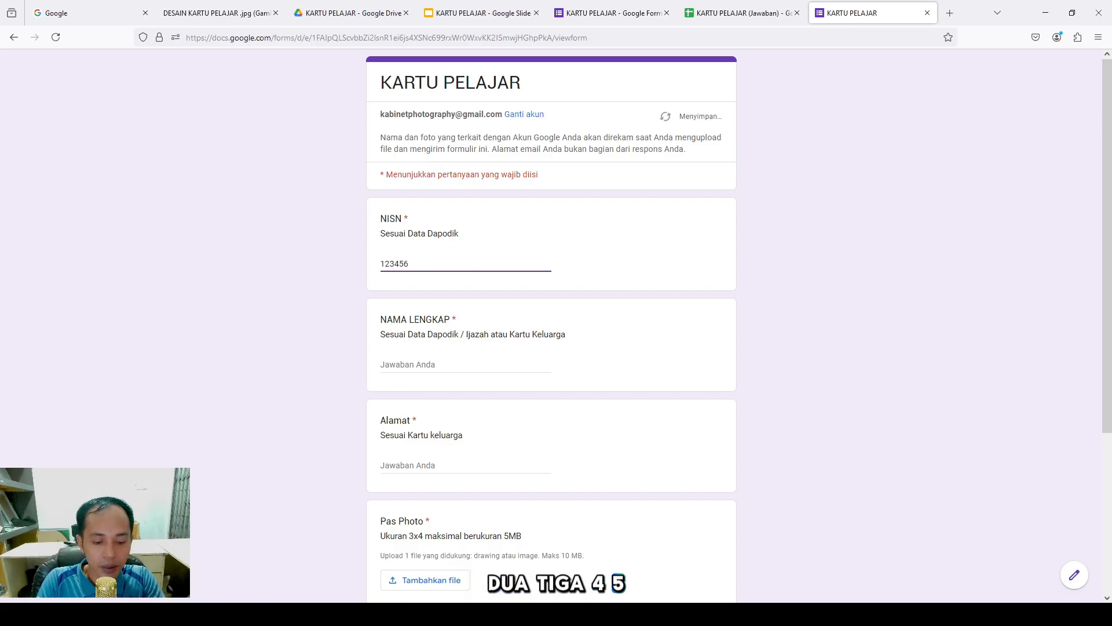
{"action": "left_click", "coordinate": [450, 360]}
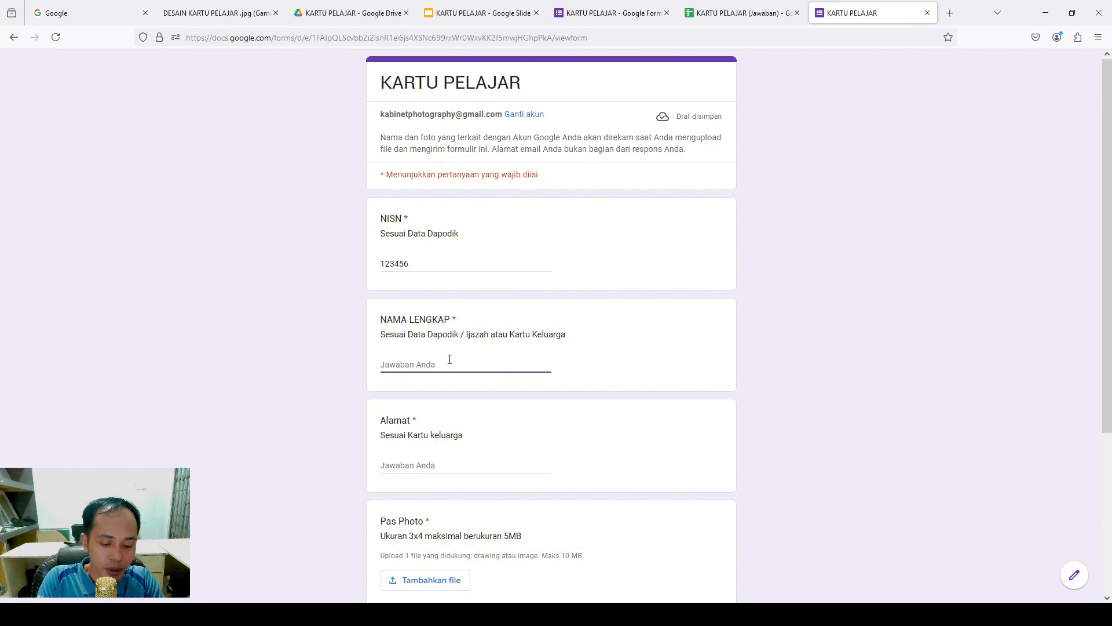
{"action": "type", "text": "ABDUL"}
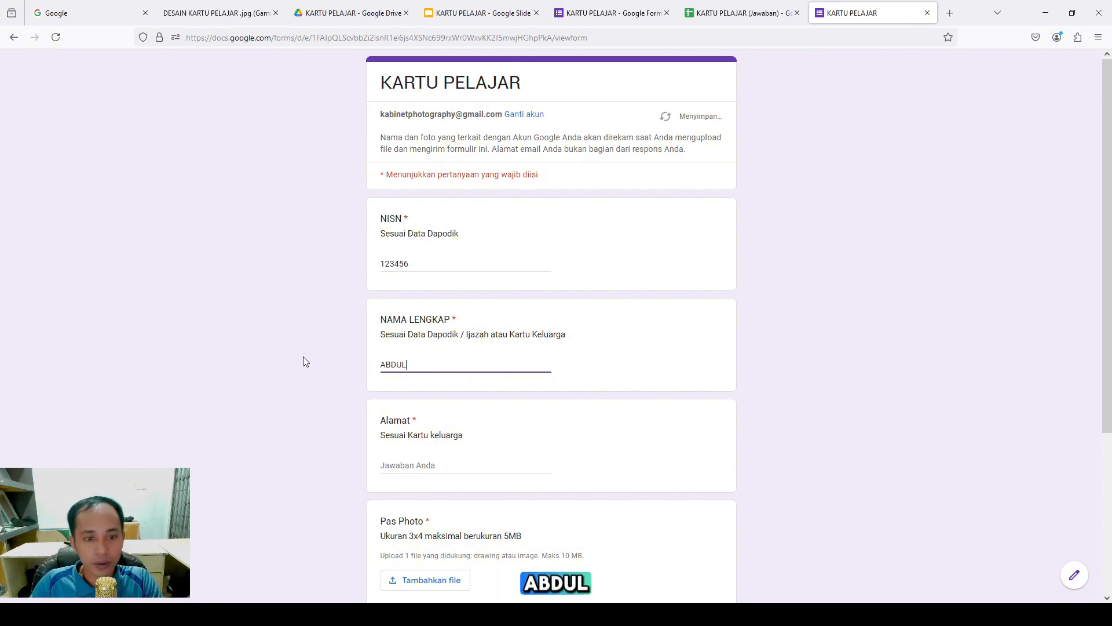
{"action": "left_click", "coordinate": [435, 469]}
{"action": "type", "text": "S"}
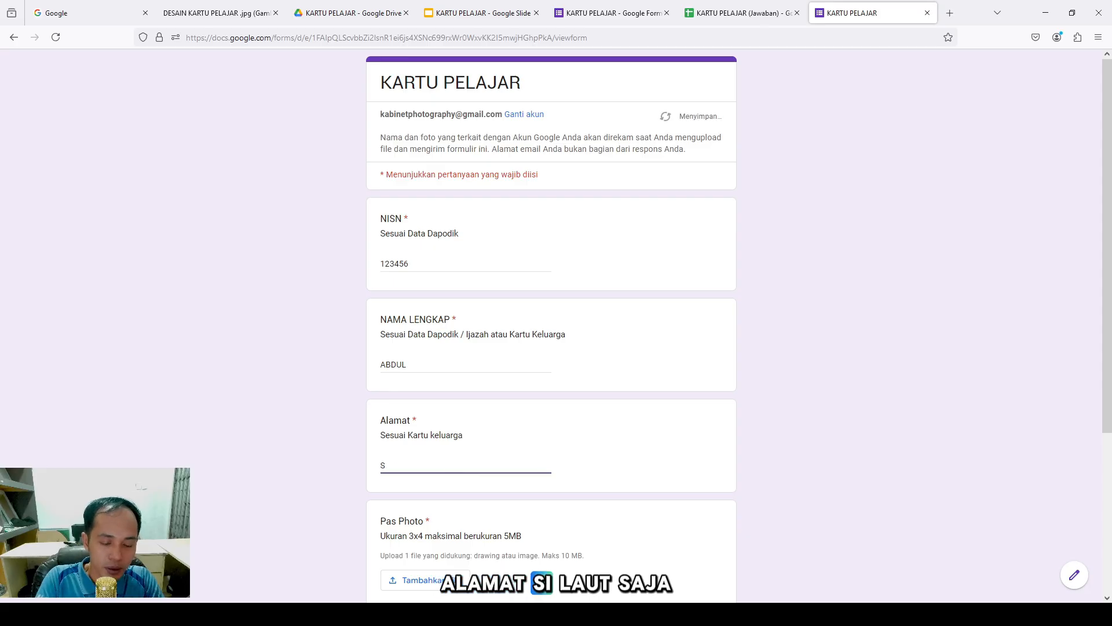
{"action": "type", "text": "ilaut"}
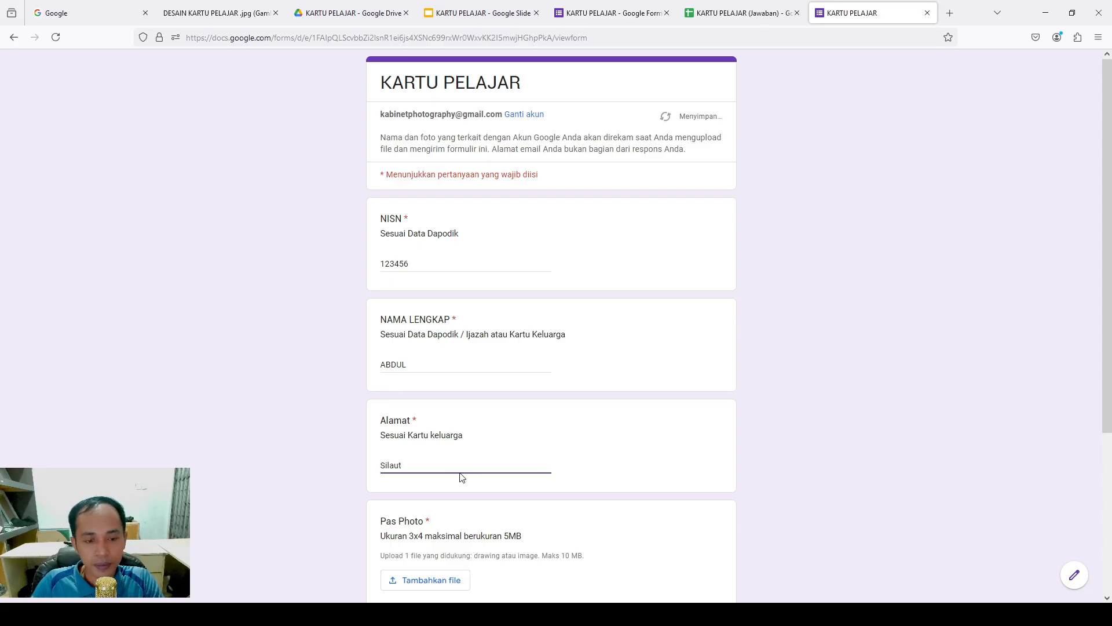
{"action": "scroll", "coordinate": [859, 390], "scroll_direction": "down", "scroll_amount": 3}
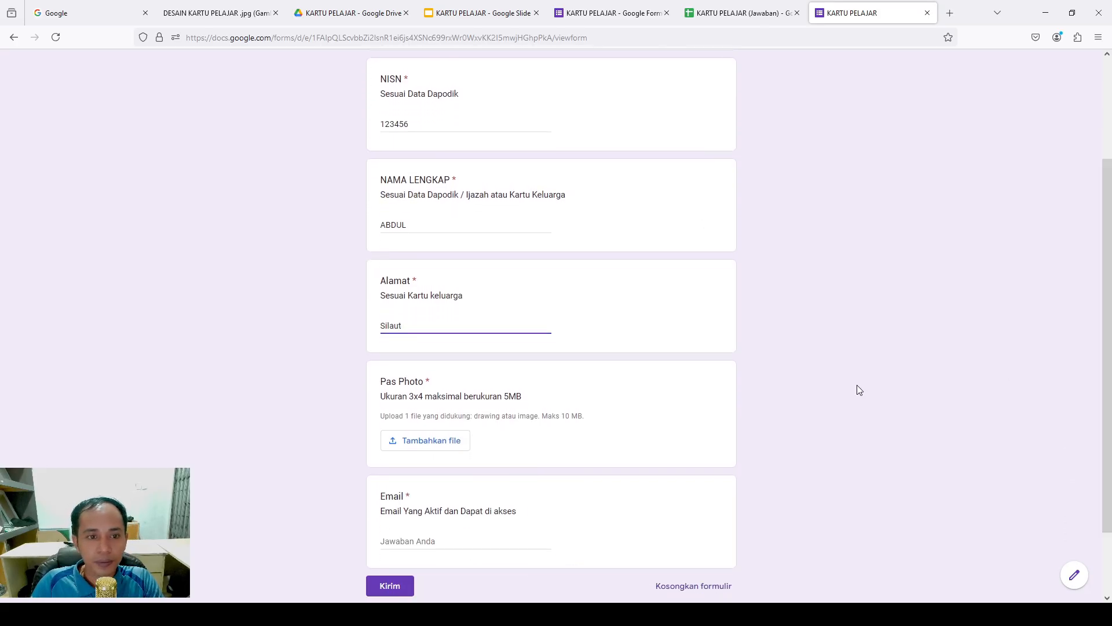
Upload BPW_8244.jpg as the answer to the Pas Photo question
{"action": "left_click", "coordinate": [415, 445]}
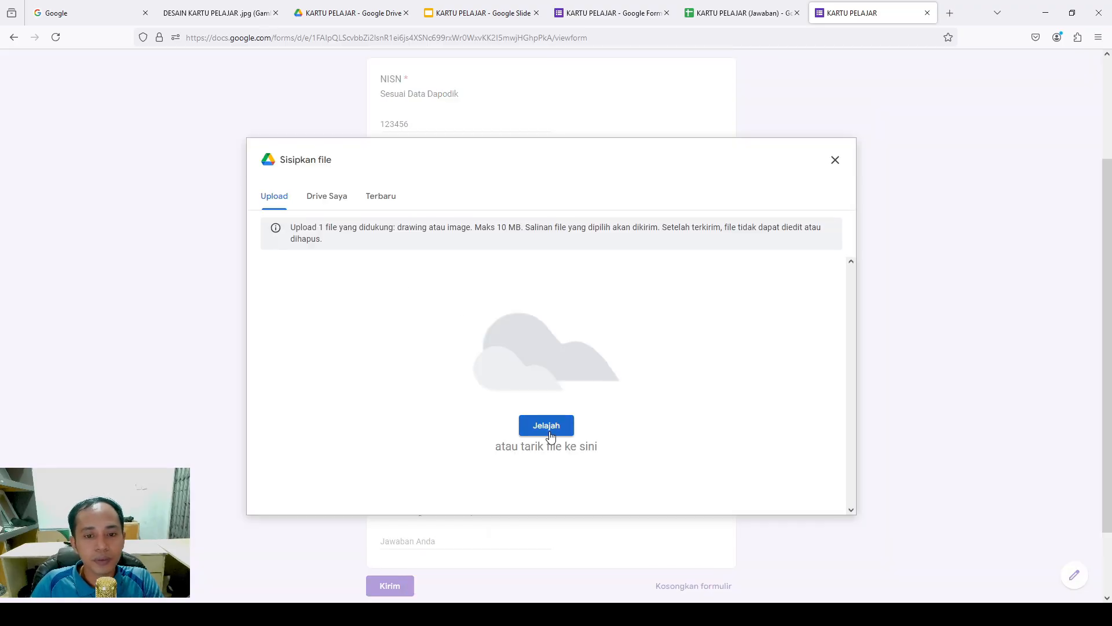
{"action": "left_click", "coordinate": [550, 432]}
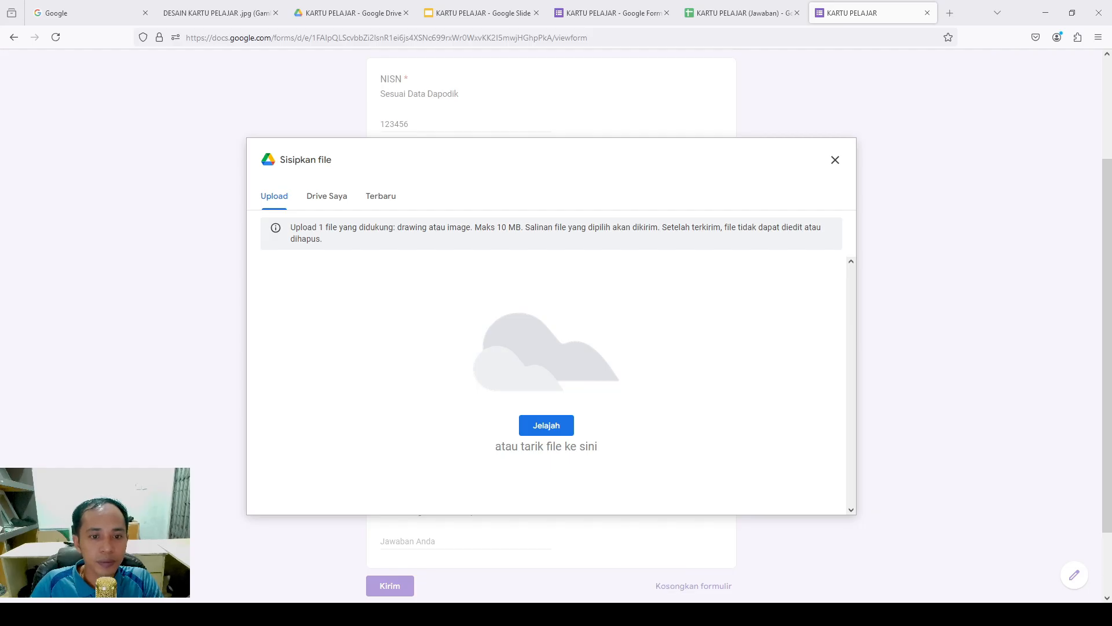
{"action": "left_click", "coordinate": [564, 350]}
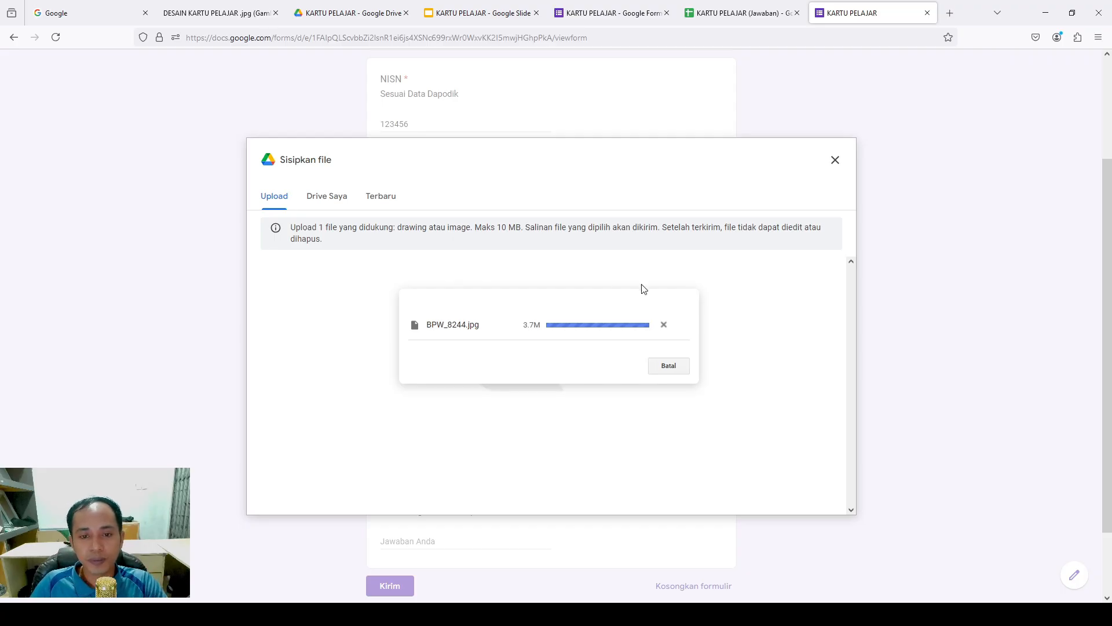
{"action": "scroll", "coordinate": [484, 438], "scroll_direction": "down", "scroll_amount": 2}
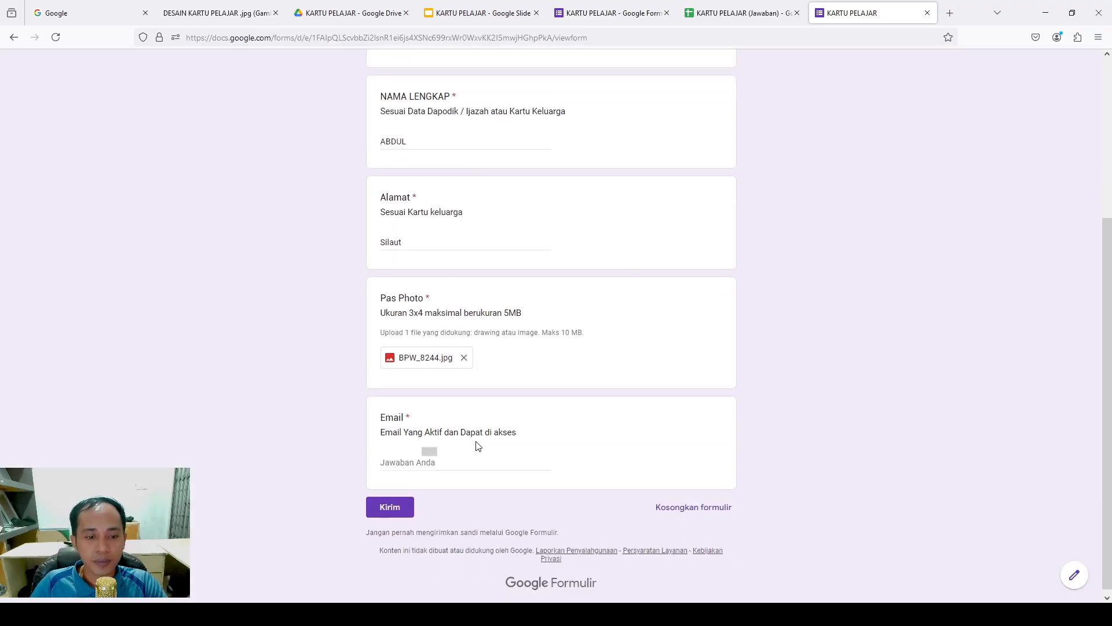
{"action": "left_click", "coordinate": [449, 459]}
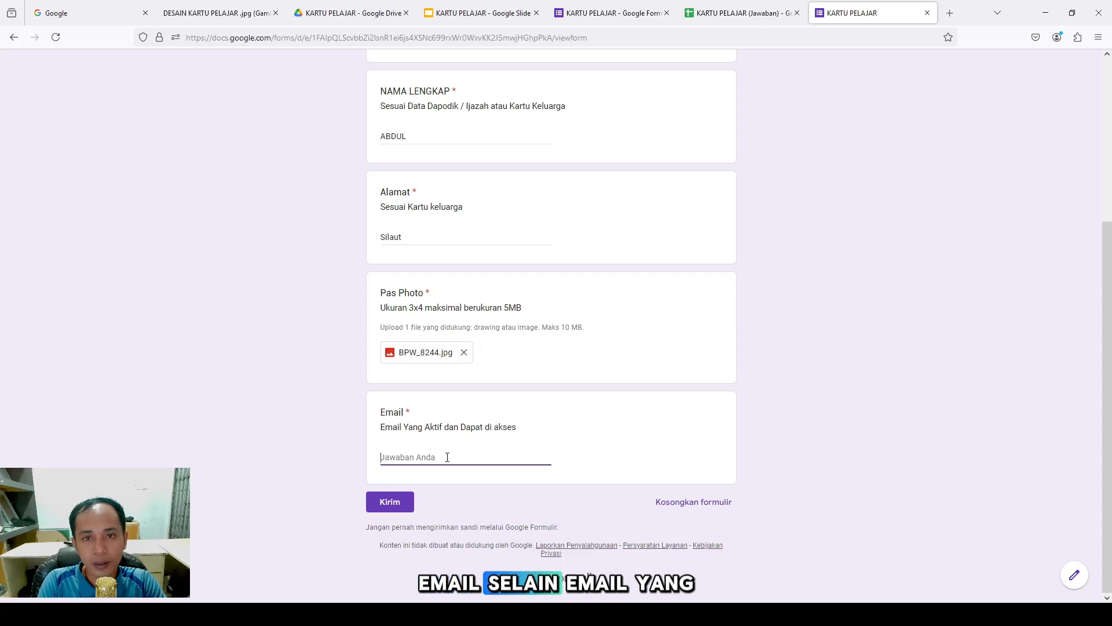
Enter the student's e-mail address and submit the test response
{"action": "type", "text": "b"}
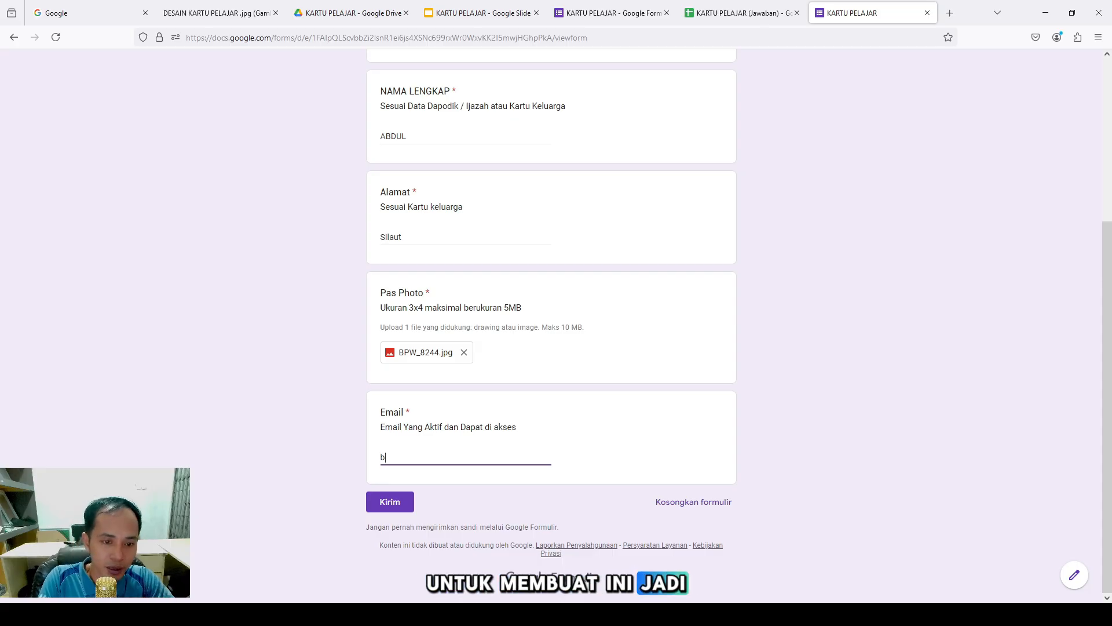
{"action": "type", "text": "u"}
{"action": "key", "text": "BackSpace"}
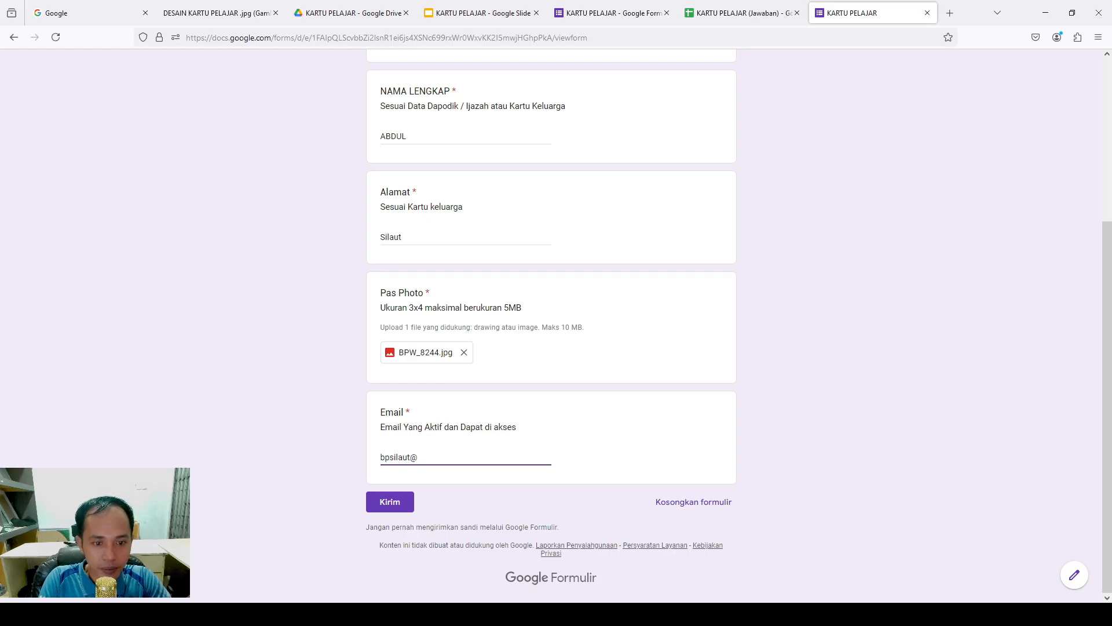
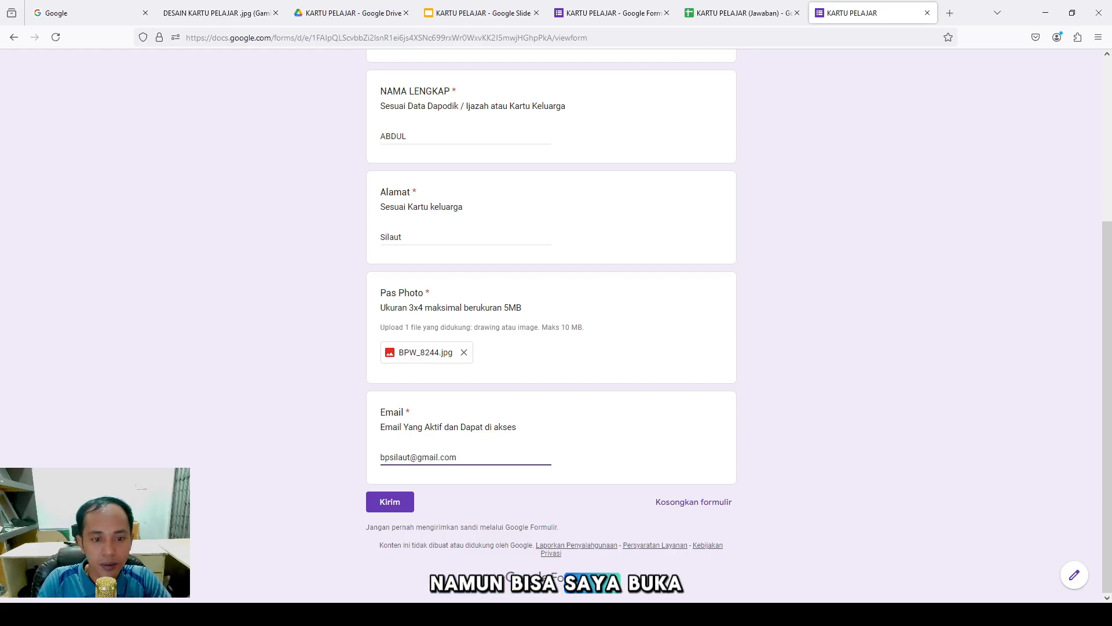
{"action": "left_click", "coordinate": [395, 501]}
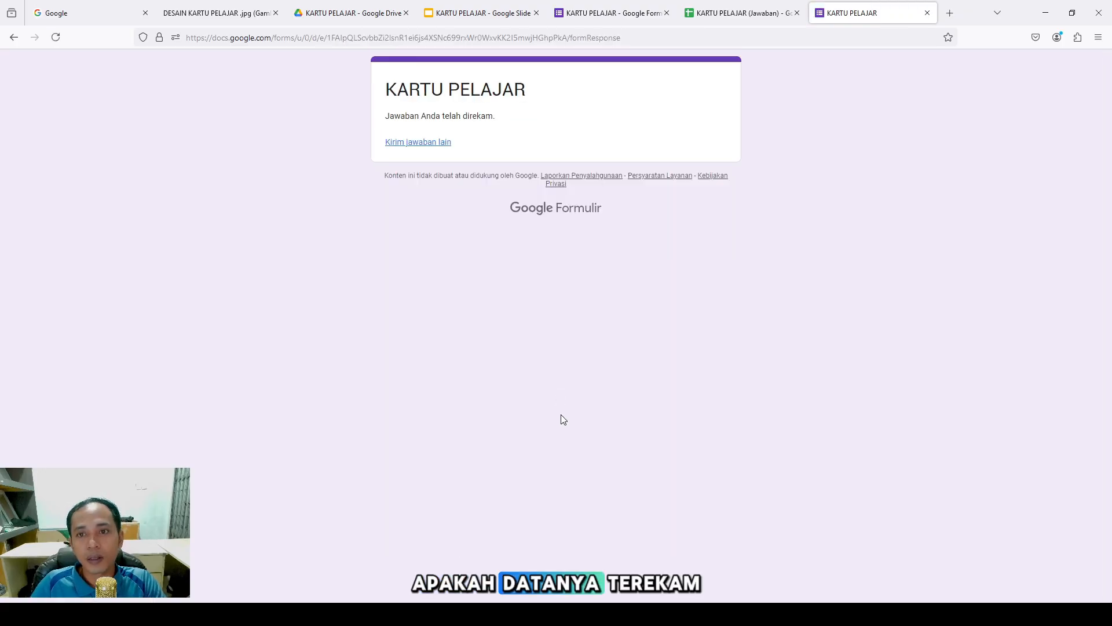
Check that the test submission filled row 2 of the responses sheet, then select G2
{"action": "left_click", "coordinate": [720, 13]}
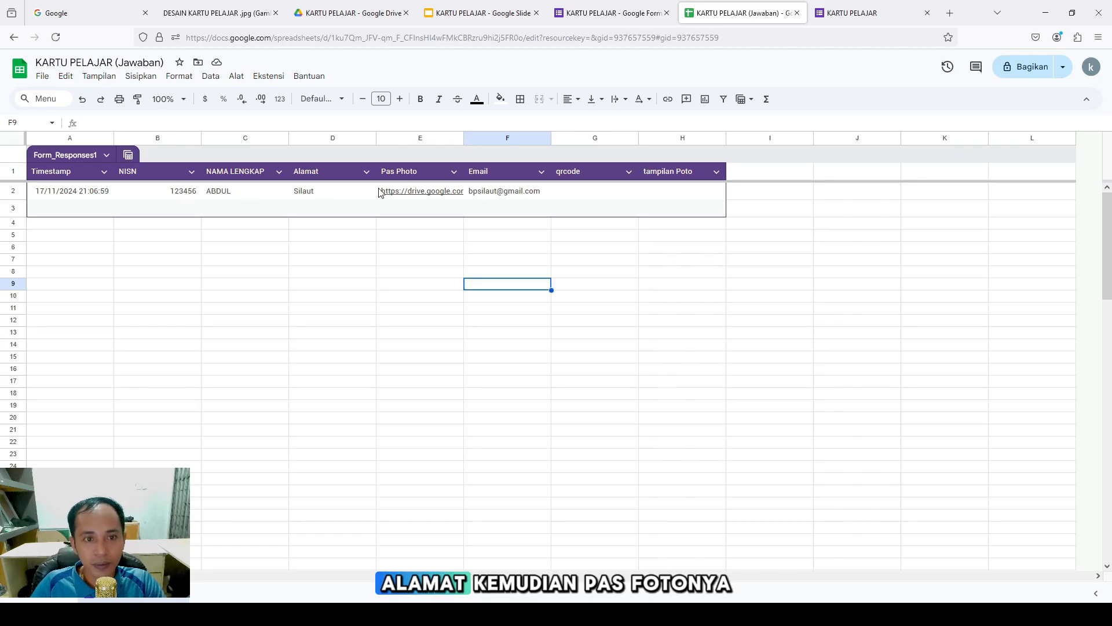
{"action": "mouse_move", "coordinate": [422, 192]}
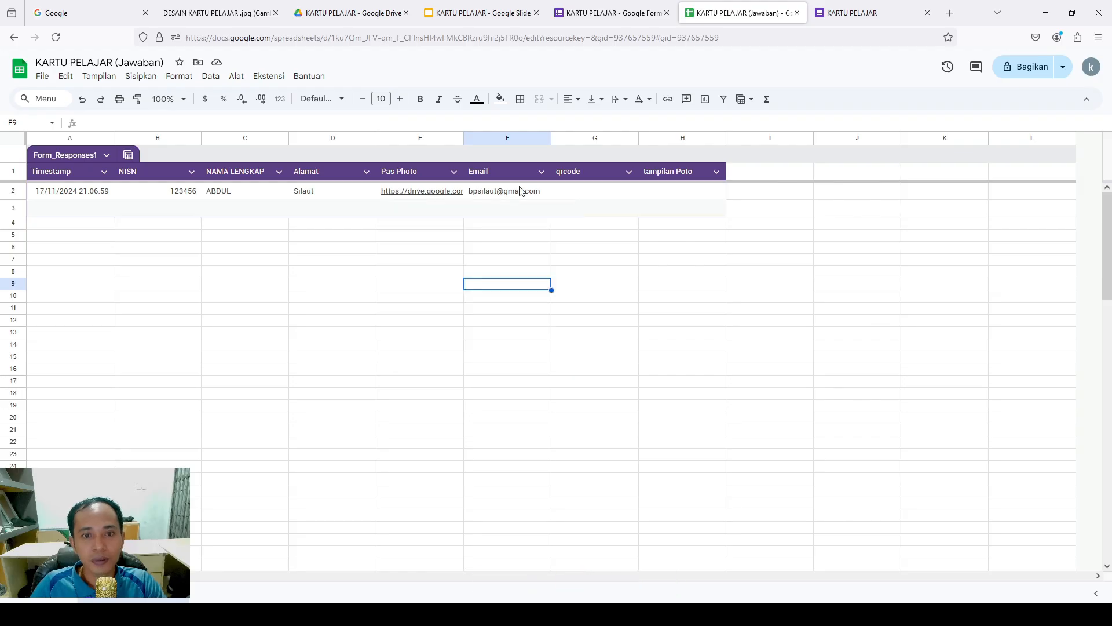
{"action": "left_click", "coordinate": [574, 192]}
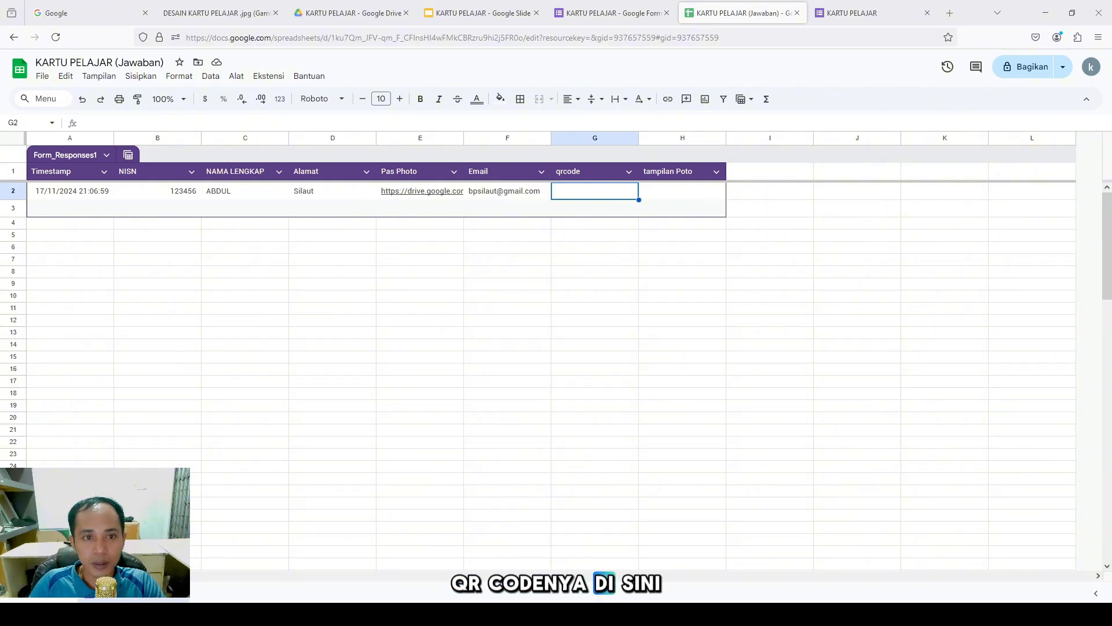
Re-enter the QR-code ArrayFormula in G2 so it returns an api.qrserver.com link for the NISN
{"action": "left_click", "coordinate": [508, 122]}
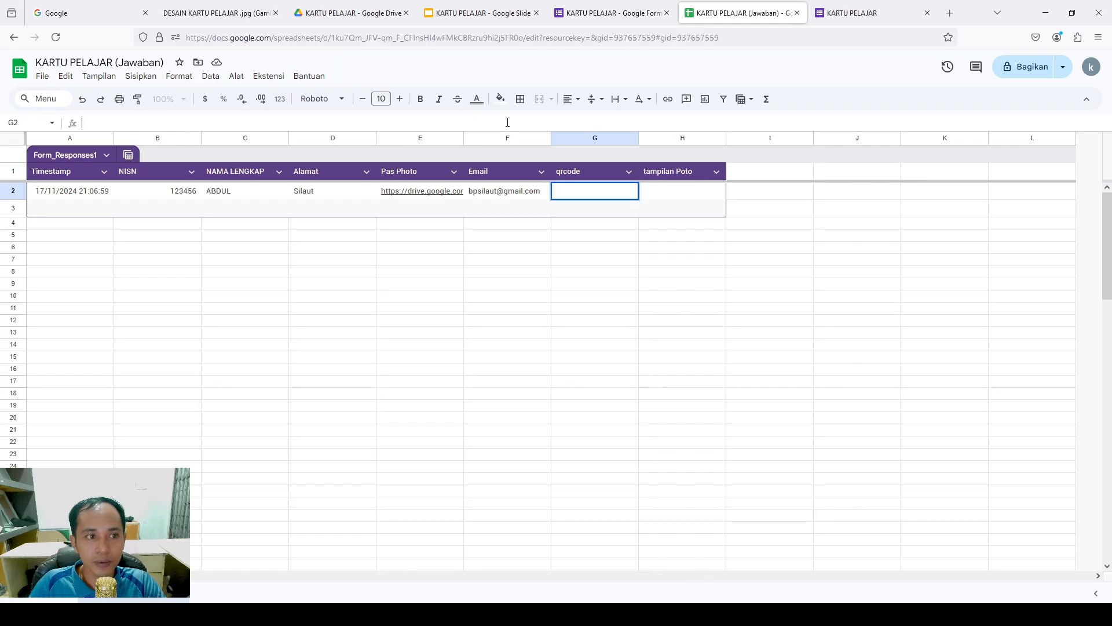
{"action": "type", "text": "=ArrayFormula(ARRAY_CONSTRAIN(ARRAYFORMULA(IF(A2:A1008<>\"\";\"https://api.qrserver.com/v1/create-qr-code/?size=7000x7000&data=\"&(ENCODEURL(B2:B1008));\"\")); 101; 1))"}
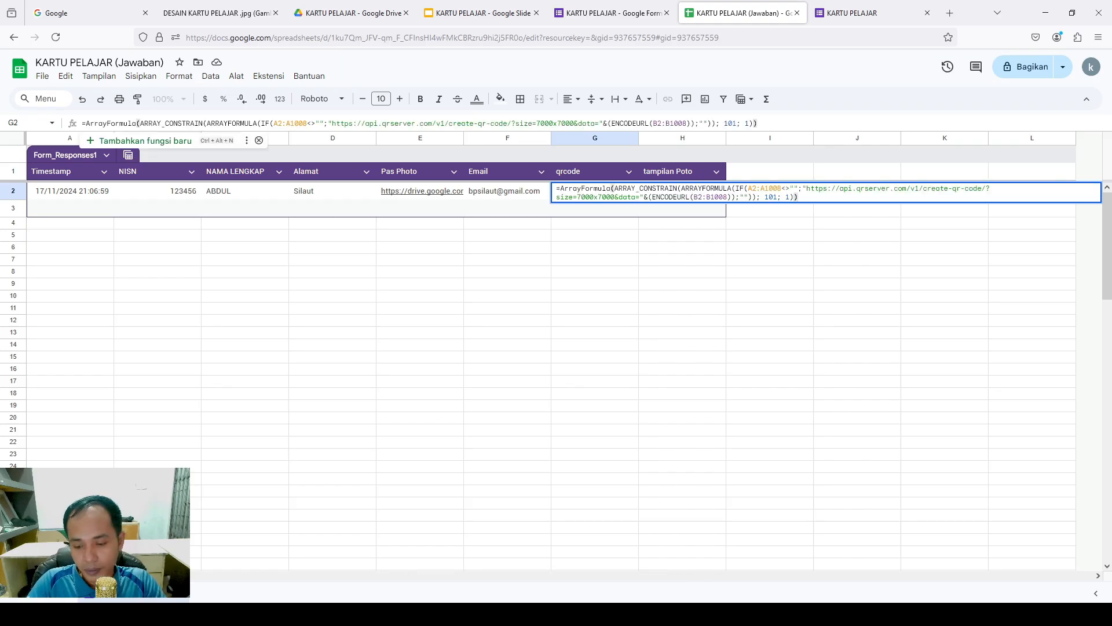
{"action": "key", "text": "Return"}
{"action": "left_click", "coordinate": [665, 193]}
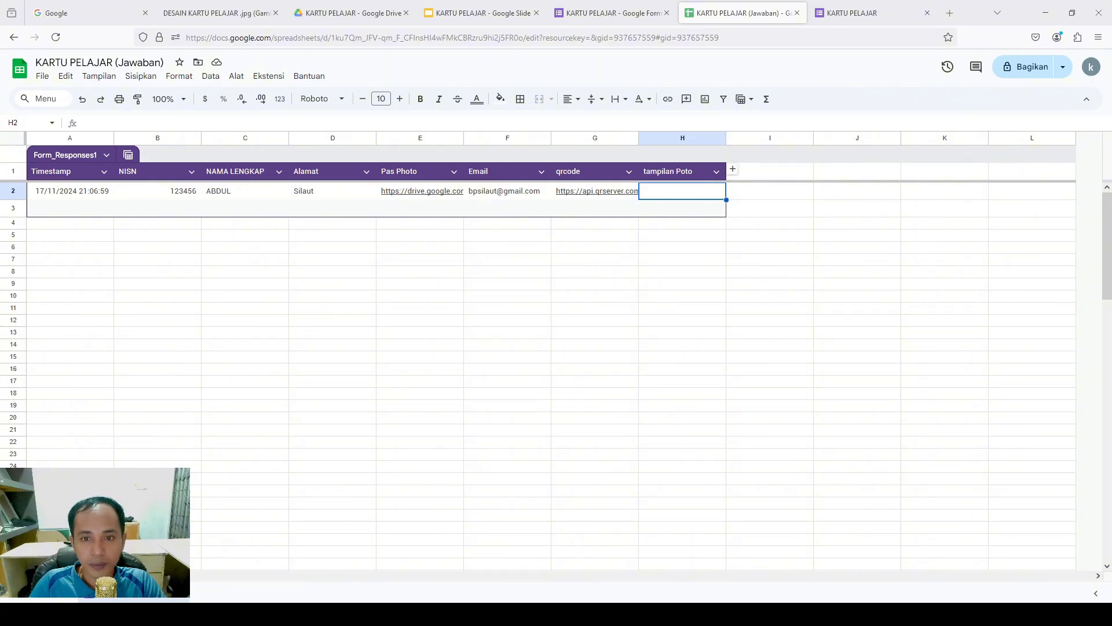
Enter =ArrayFormula(SUBSTITUTE(E2:E;"open?";"uc?export=view&")) in H2 for direct-view photo links
{"action": "double_click", "coordinate": [678, 191]}
{"action": "type", "text": "=ArrayFormula(SUBSTITUTE(H2:H;\"open?\";\"uc?export=view&\"))"}
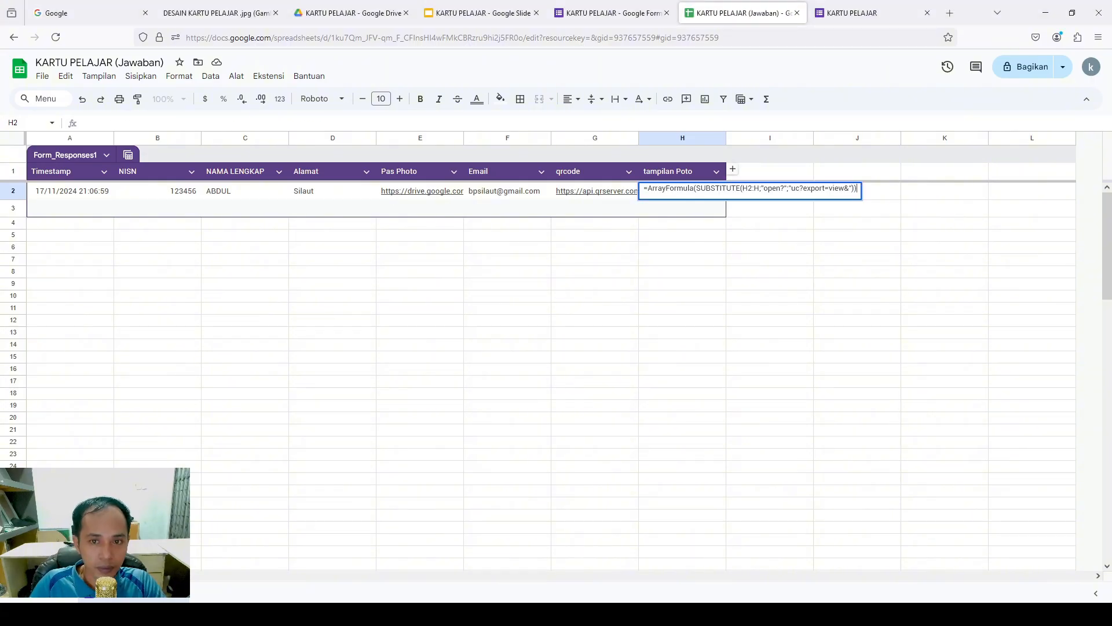
{"action": "left_click", "coordinate": [752, 189]}
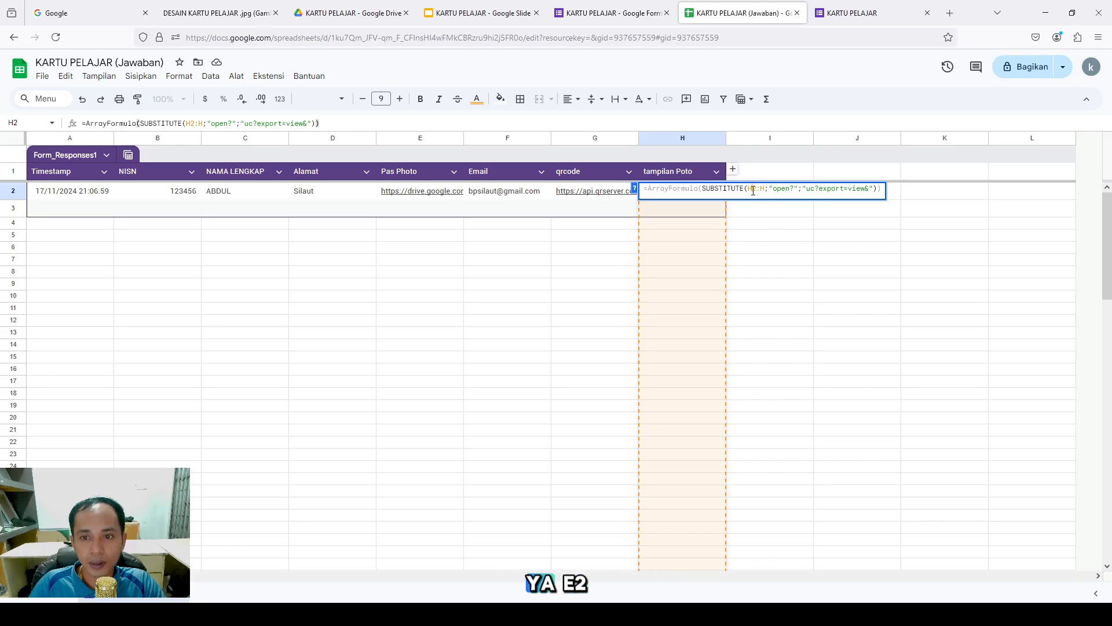
{"action": "key", "text": "BackSpace"}
{"action": "type", "text": "E"}
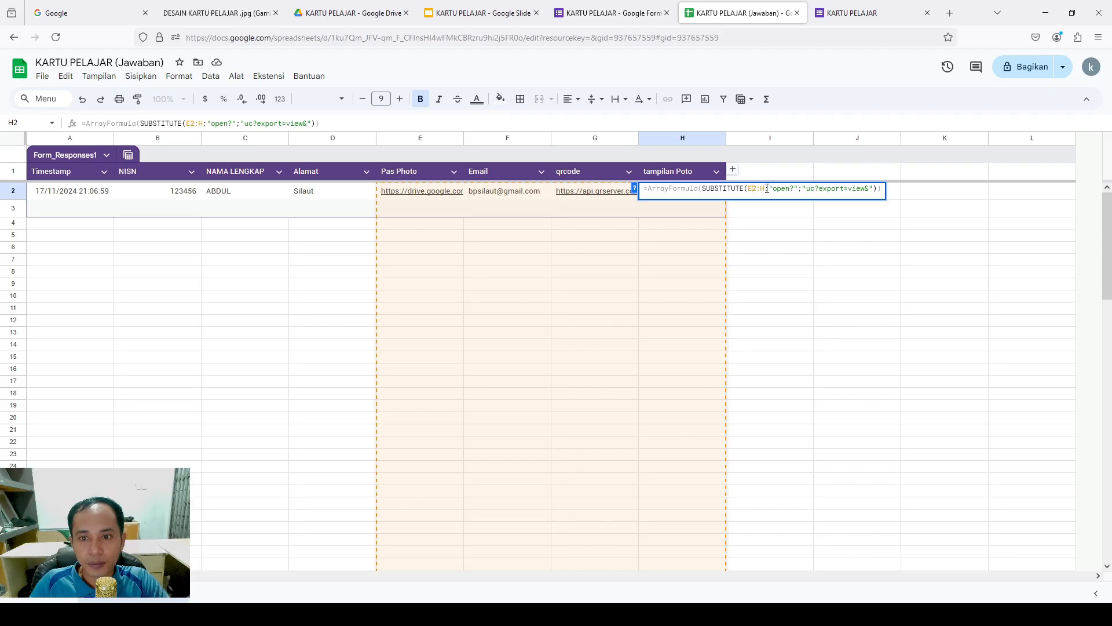
{"action": "key", "text": "BackSpace"}
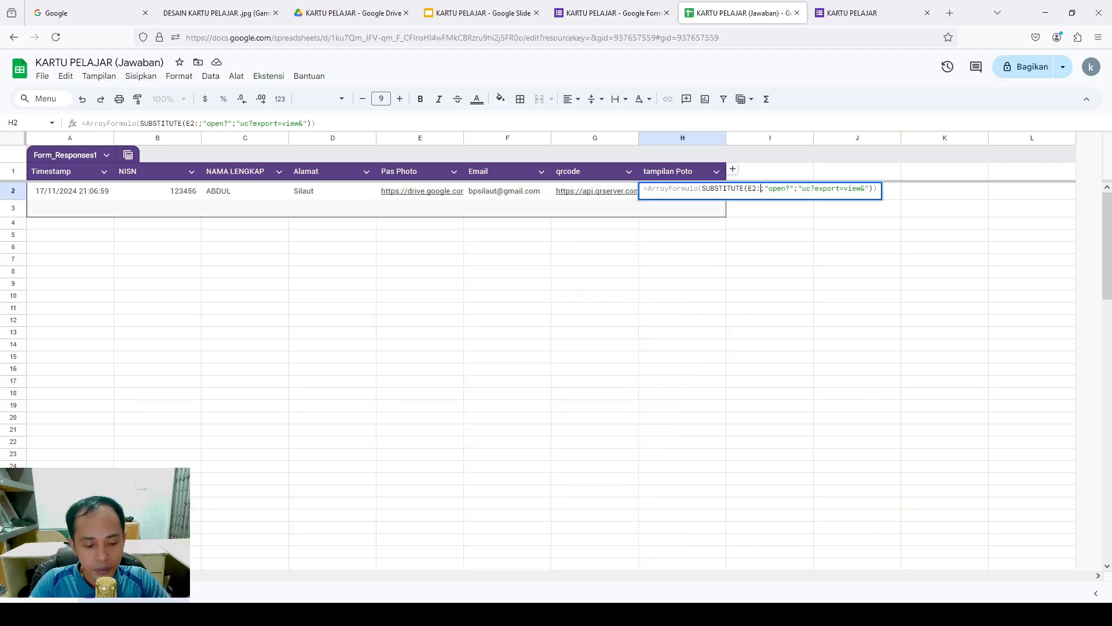
{"action": "type", "text": "E"}
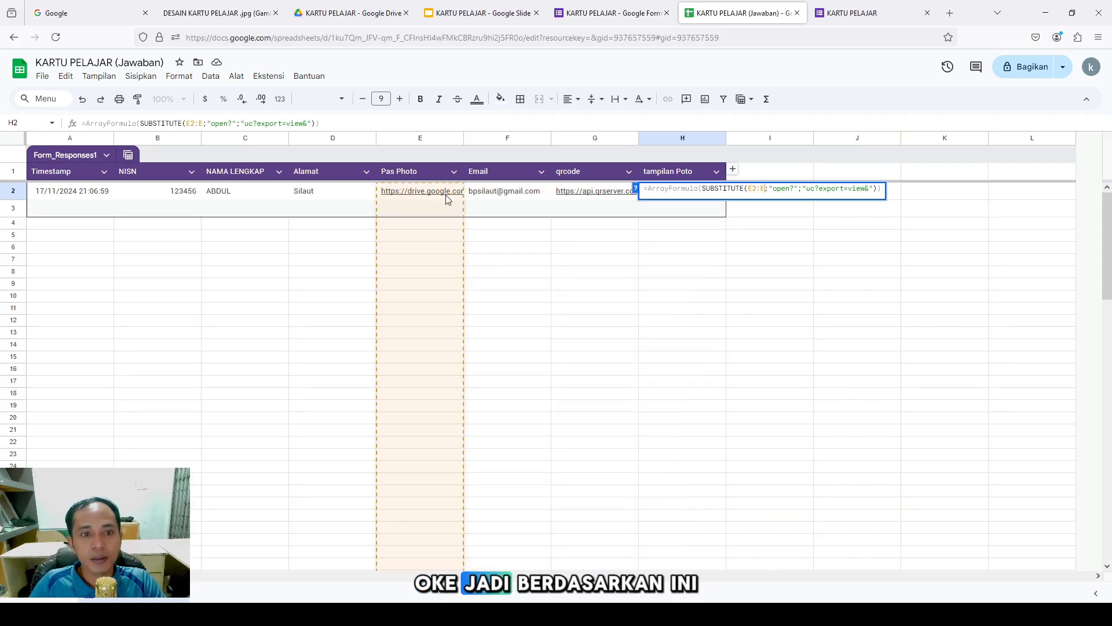
{"action": "mouse_move", "coordinate": [423, 194]}
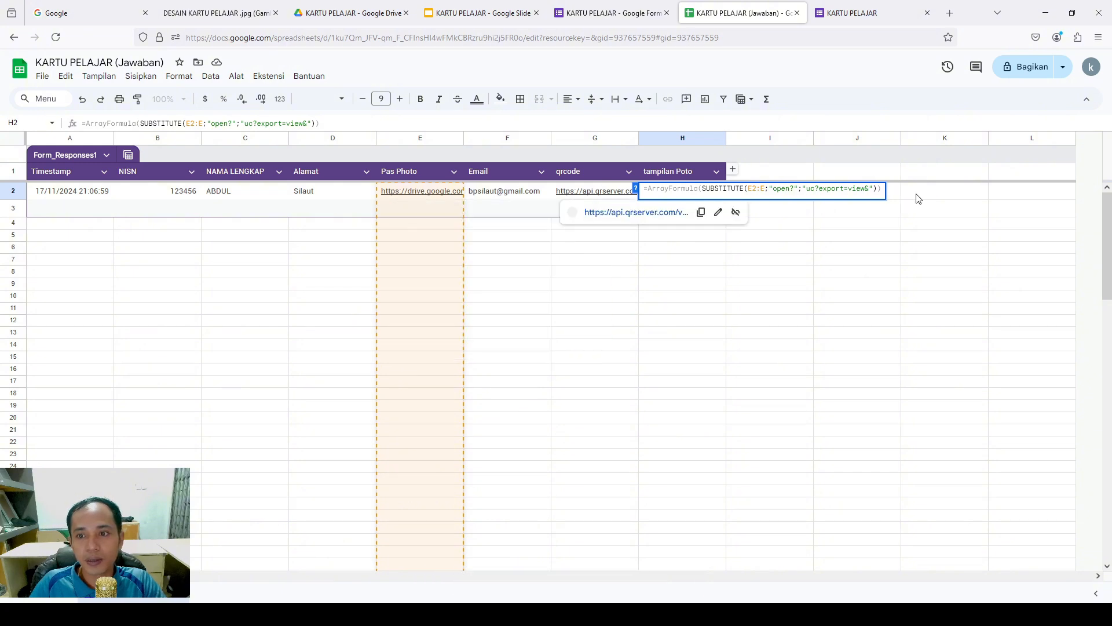
{"action": "left_click", "coordinate": [881, 188]}
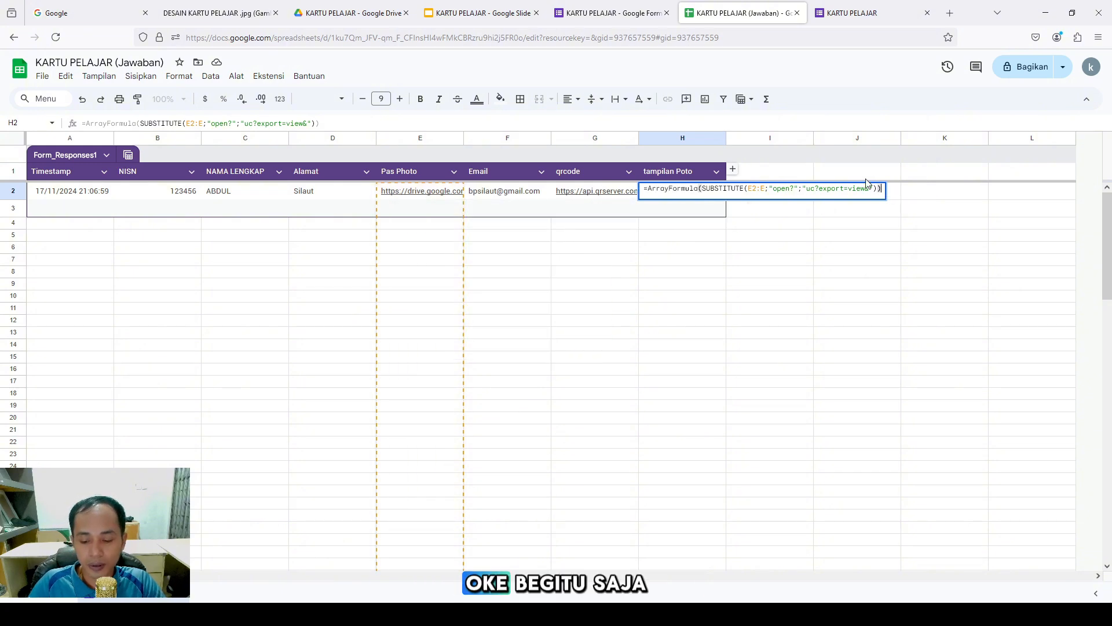
{"action": "key", "text": "Return"}
{"action": "mouse_move", "coordinate": [695, 193]}
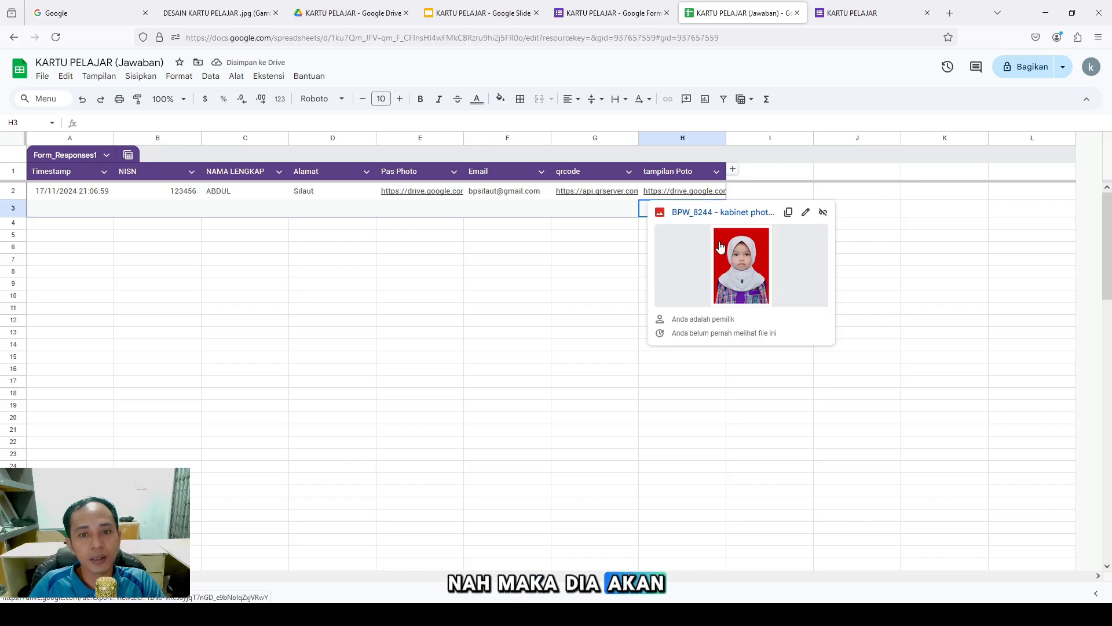
{"action": "left_click", "coordinate": [474, 326]}
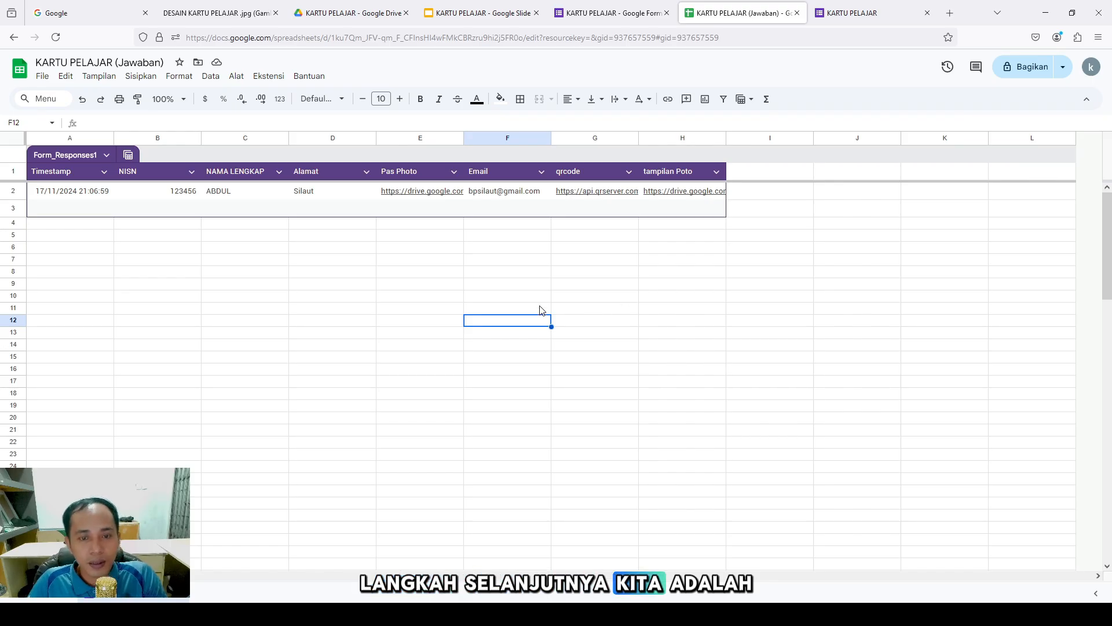
Launch Autocrat from Extensions, start a new job and enter the job name KARTU PELAJAR
{"action": "left_click", "coordinate": [267, 75]}
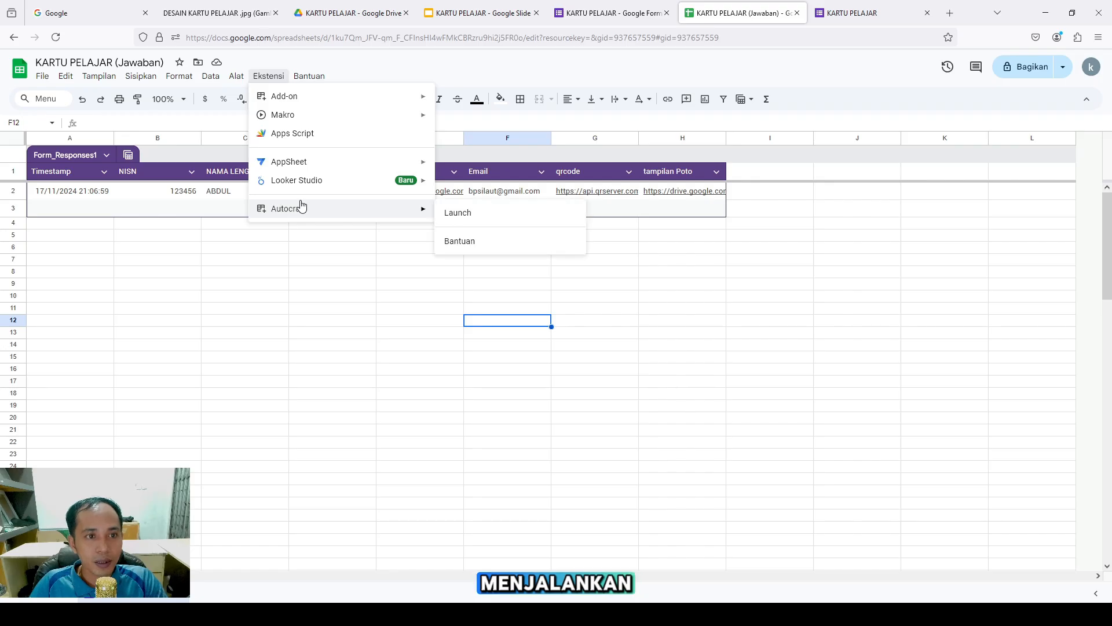
{"action": "mouse_move", "coordinate": [408, 213]}
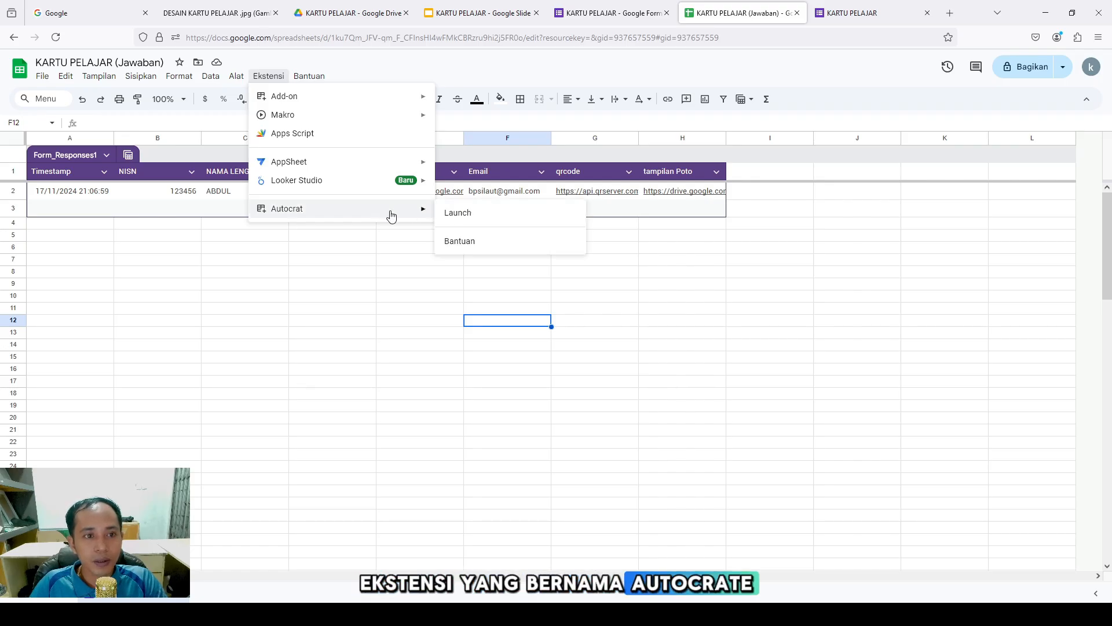
{"action": "left_click", "coordinate": [464, 214]}
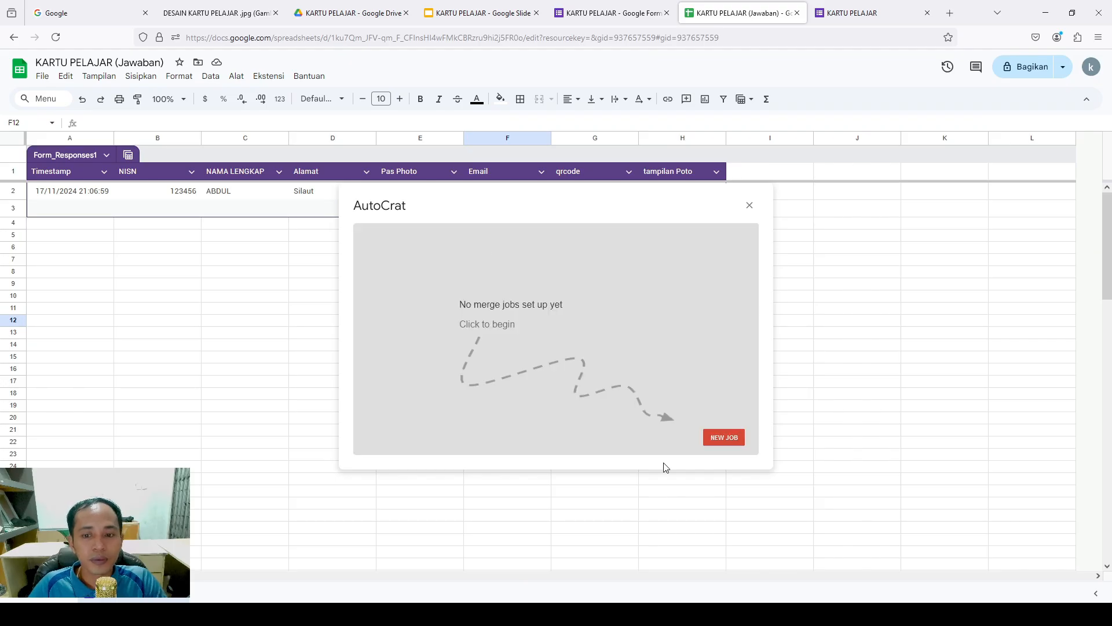
{"action": "left_click", "coordinate": [715, 442]}
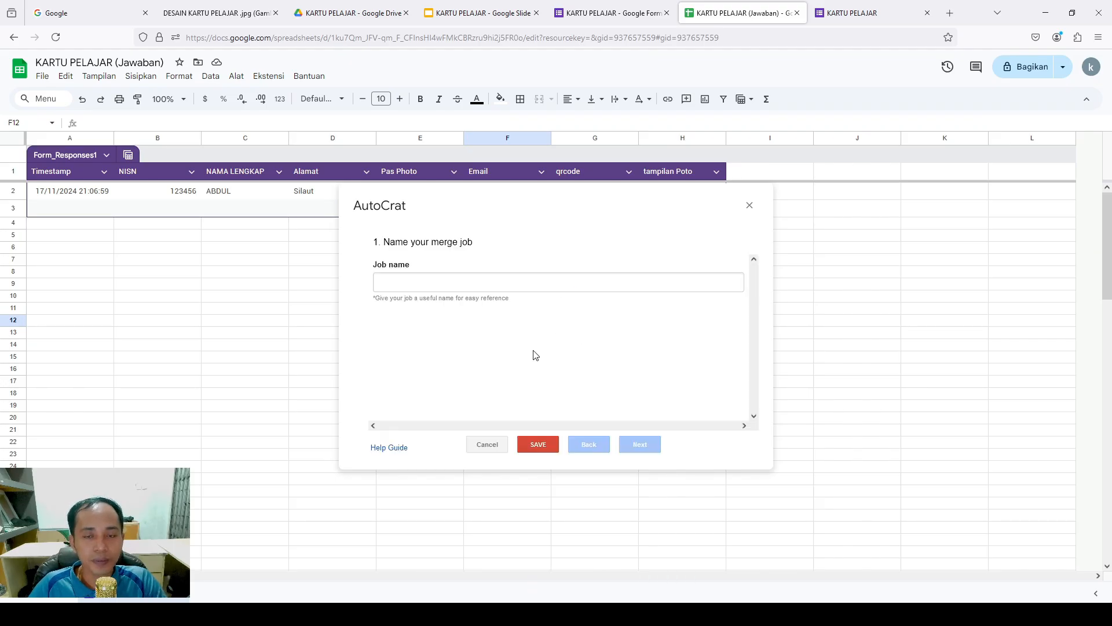
{"action": "left_click", "coordinate": [494, 281]}
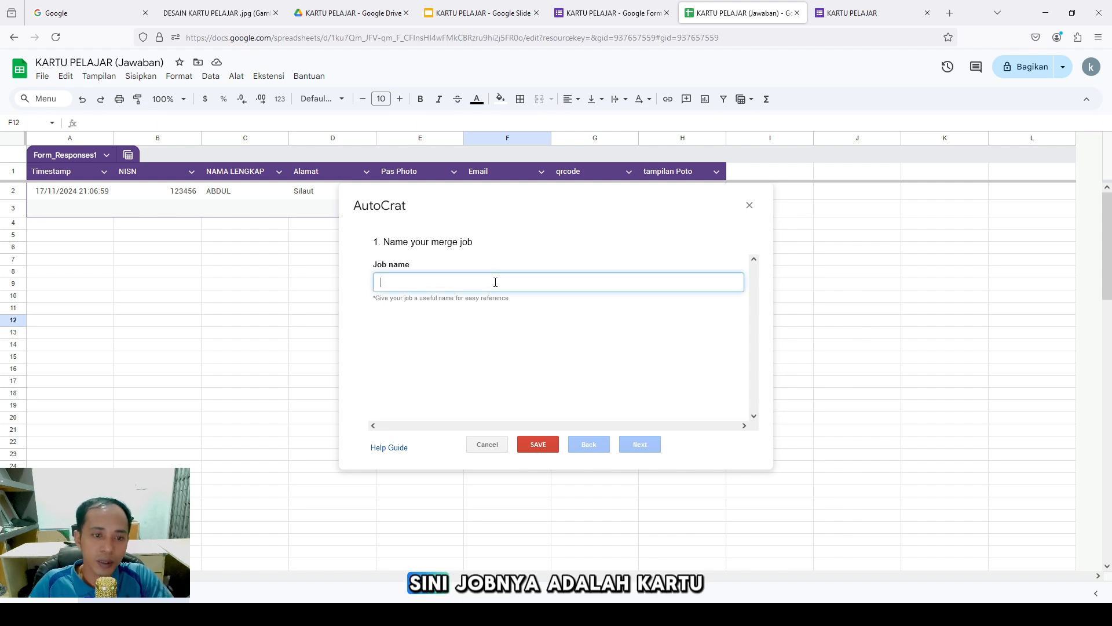
{"action": "type", "text": "KARTU"}
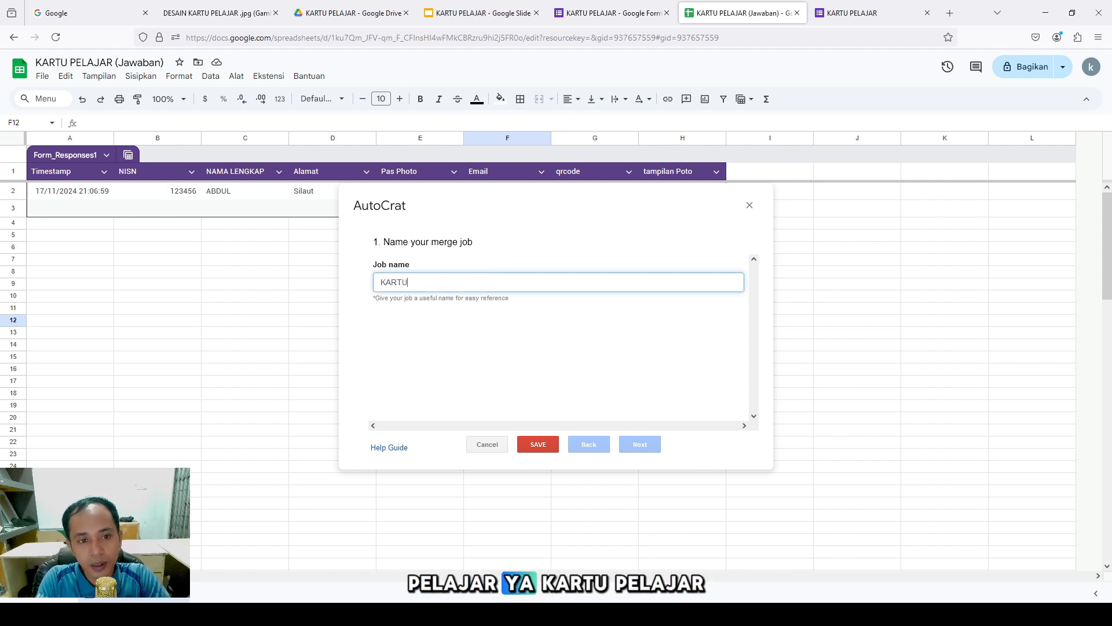
{"action": "type", "text": " PELAJAR"}
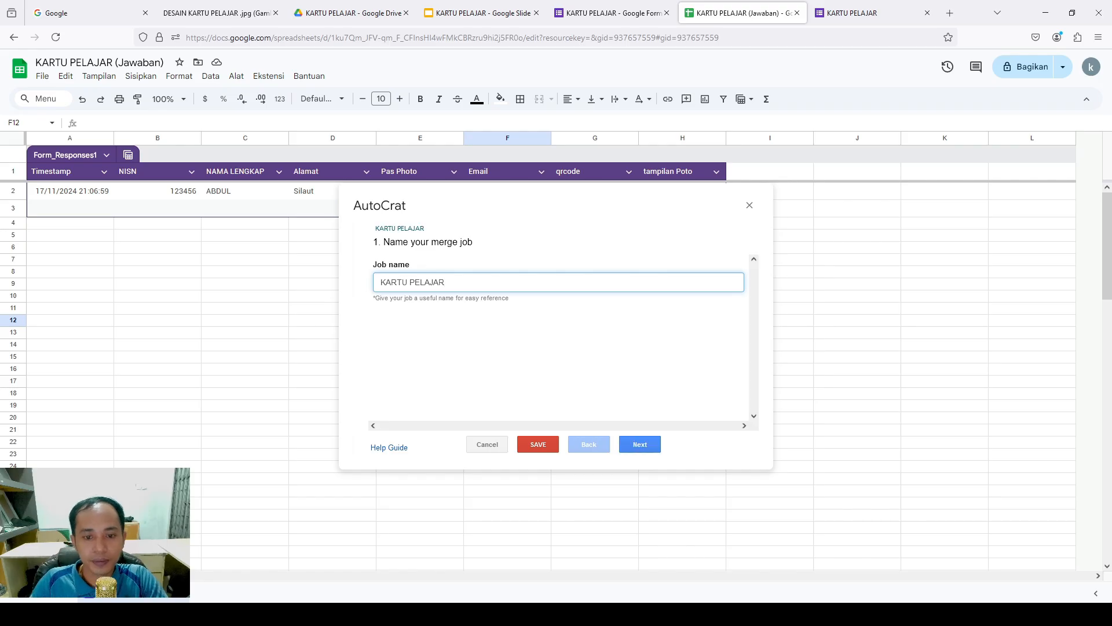
Pick the KARTU PELAJAR Slides file from Drive as the job's template and continue to tag mapping
{"action": "left_click", "coordinate": [647, 445]}
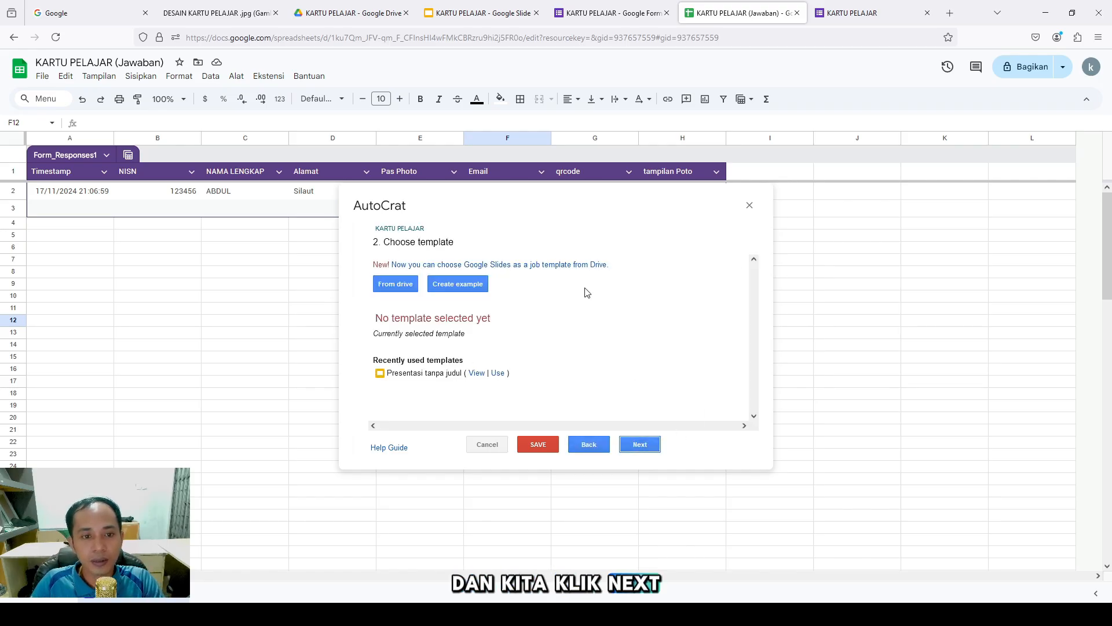
{"action": "left_click", "coordinate": [396, 283]}
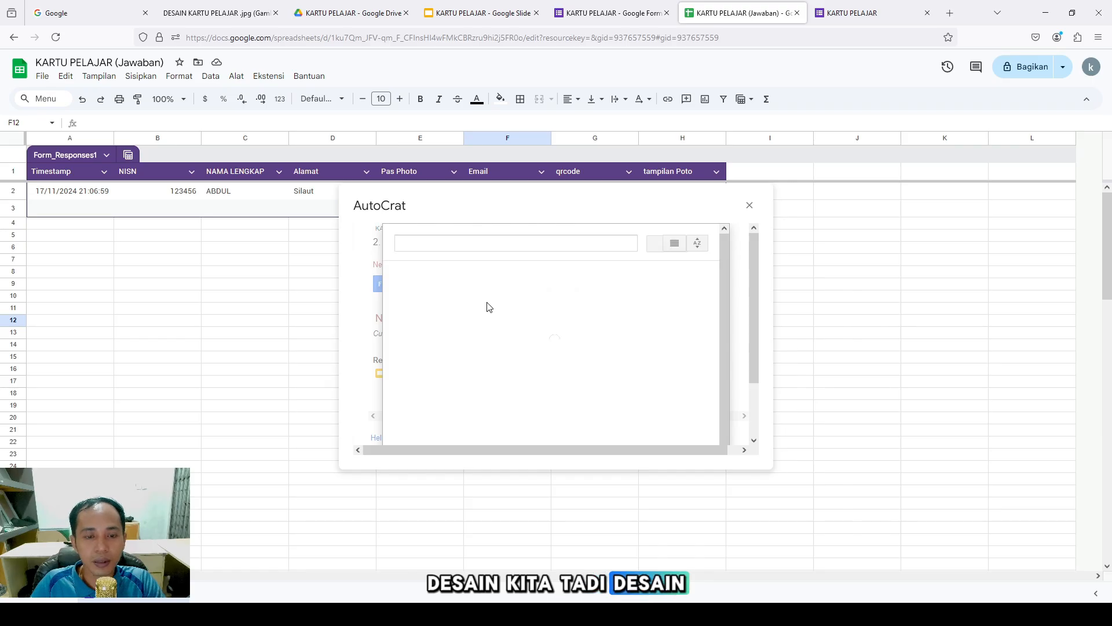
{"action": "scroll", "coordinate": [489, 307], "scroll_direction": "down", "scroll_amount": 3}
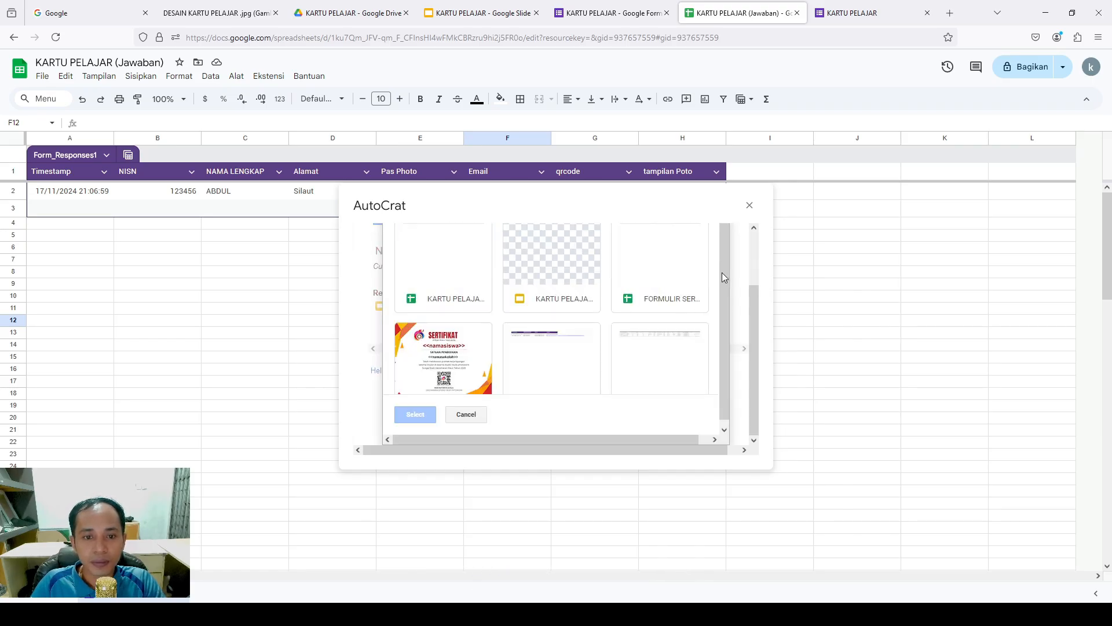
{"action": "left_click", "coordinate": [537, 294]}
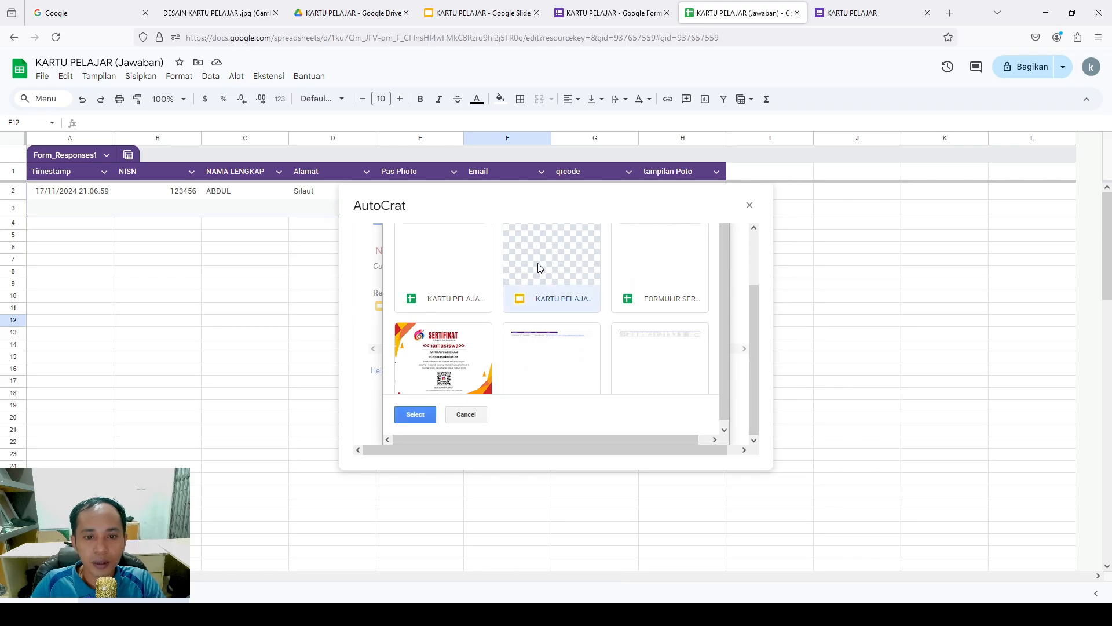
{"action": "left_click", "coordinate": [432, 413]}
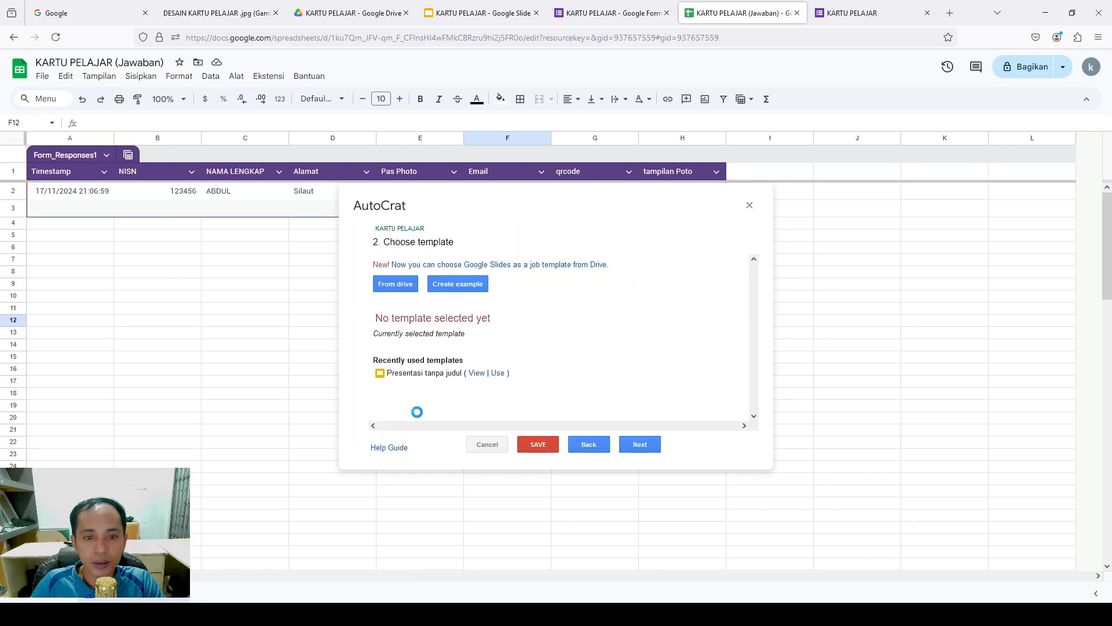
{"action": "left_click", "coordinate": [640, 444]}
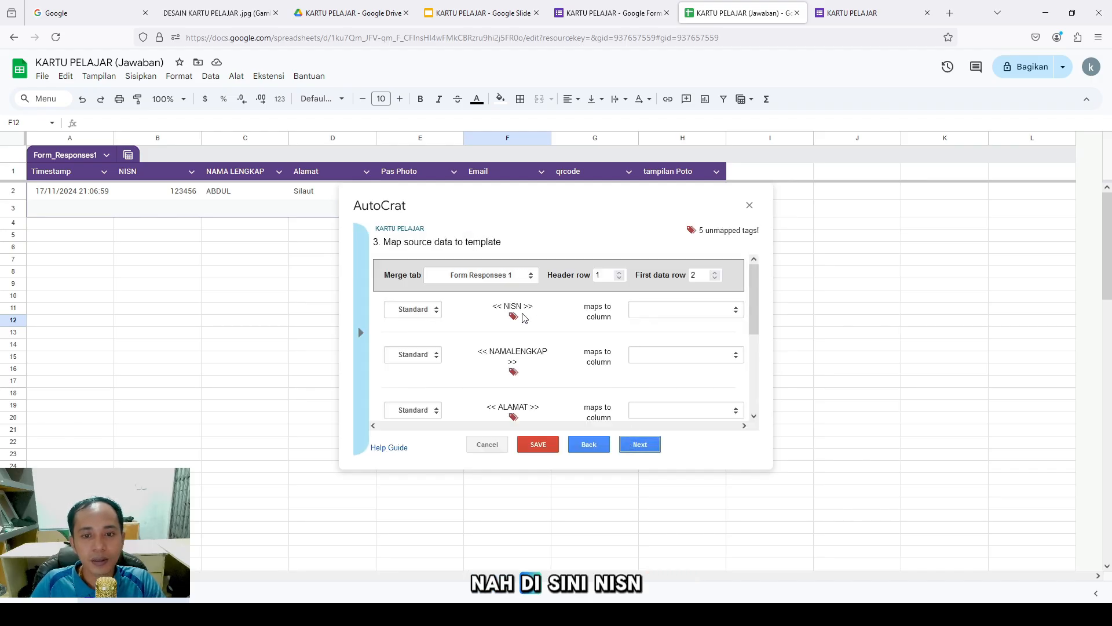
Map NISN to NISN, NAMALENGKAP to NAMA LENGKAP and ALAMAT to Alamat, then close the job setup
{"action": "left_click", "coordinate": [689, 320]}
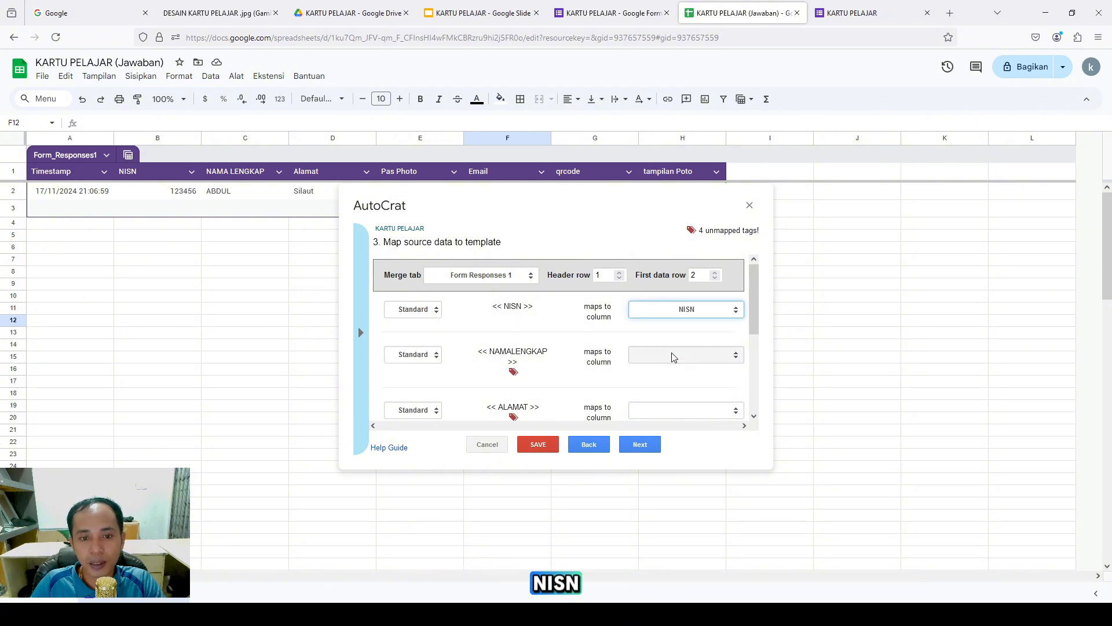
{"action": "left_click", "coordinate": [694, 354]}
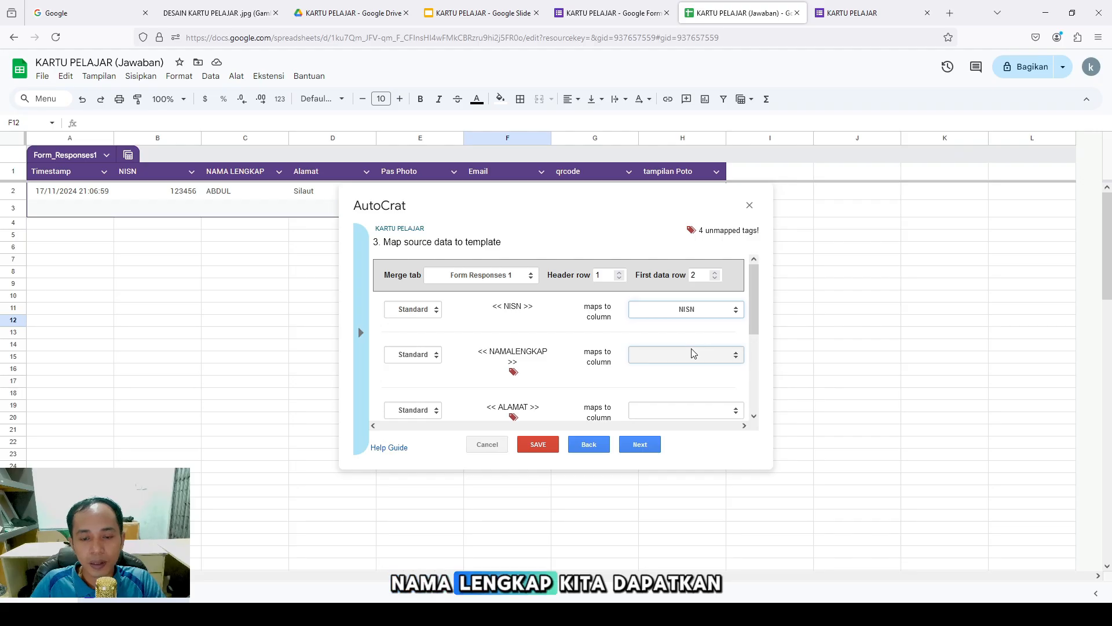
{"action": "left_click", "coordinate": [672, 416]}
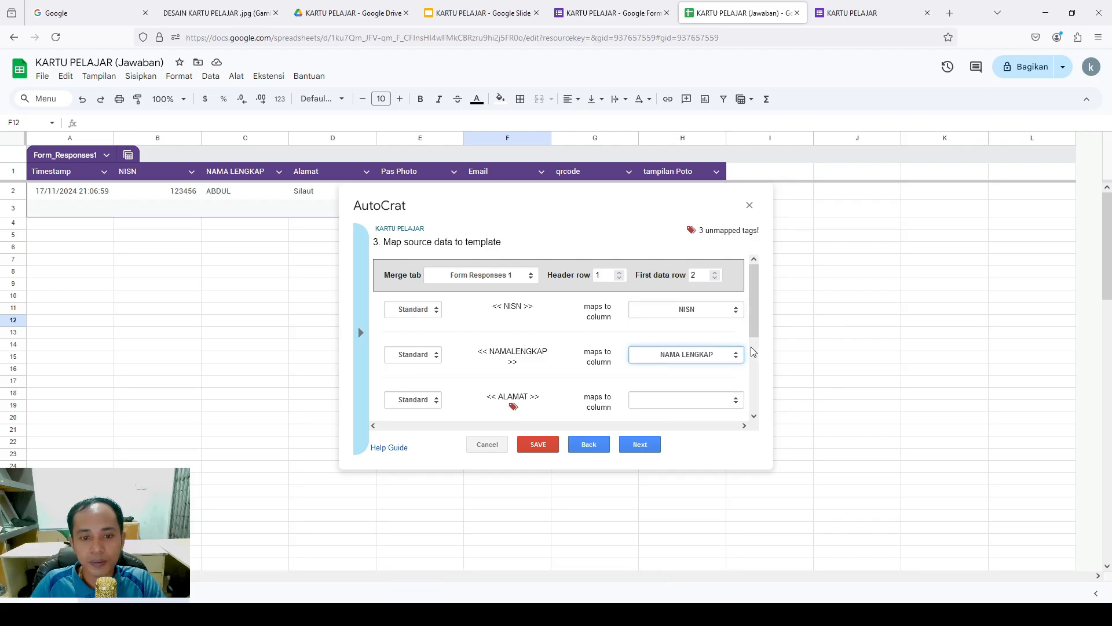
{"action": "scroll", "coordinate": [756, 310], "scroll_direction": "down", "scroll_amount": 1}
{"action": "left_click", "coordinate": [731, 355]}
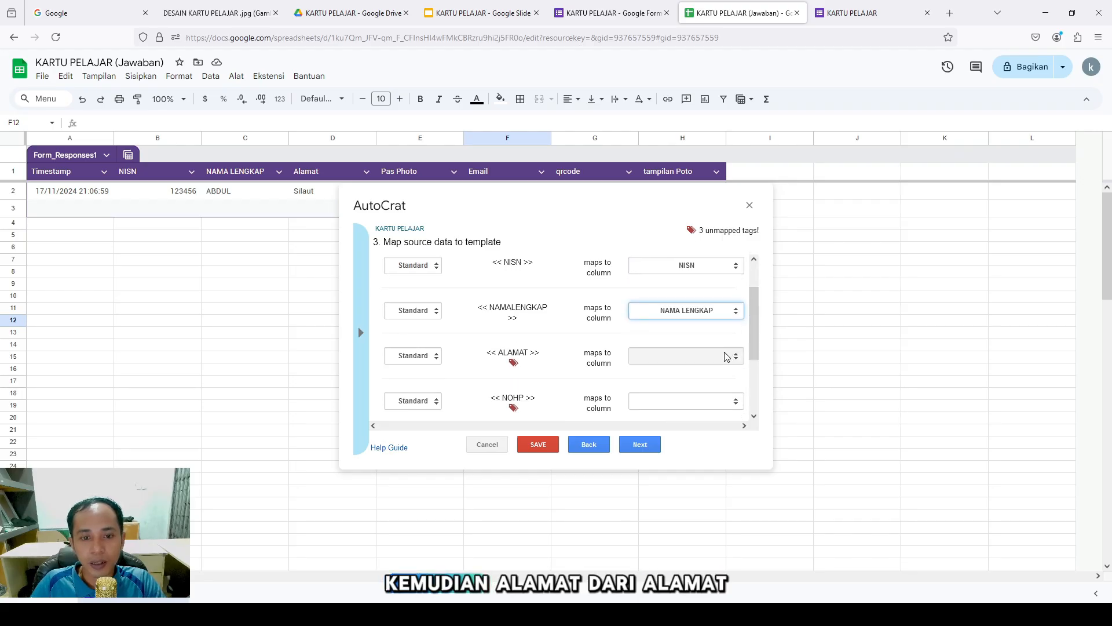
{"action": "left_click", "coordinate": [666, 426]}
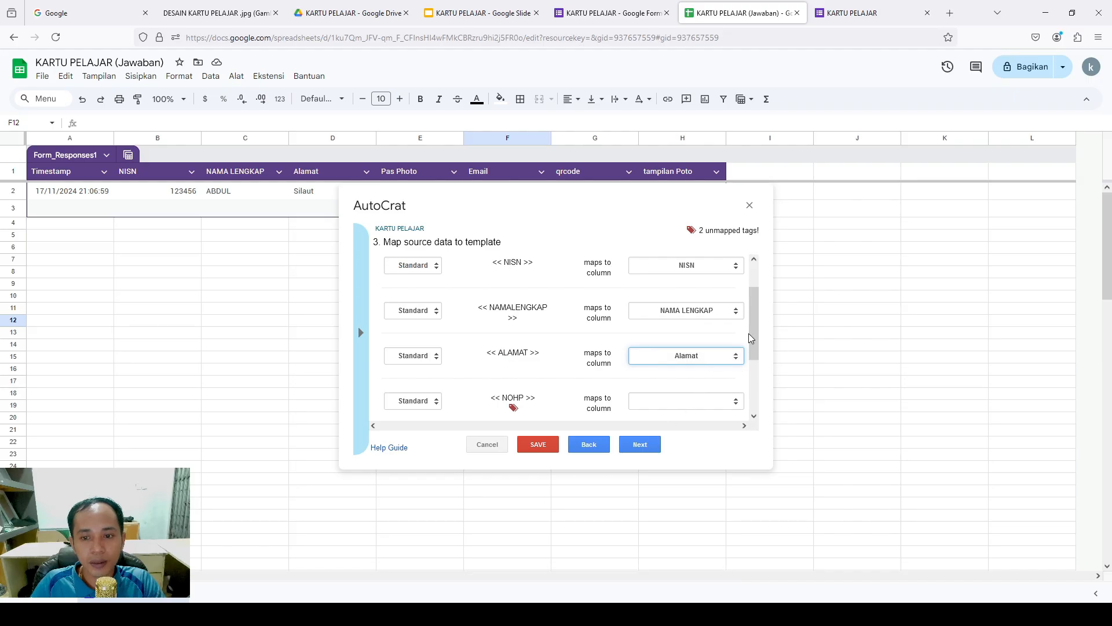
{"action": "left_click_drag", "start_coordinate": [753, 326], "coordinate": [753, 349]}
{"action": "left_click", "coordinate": [710, 352]}
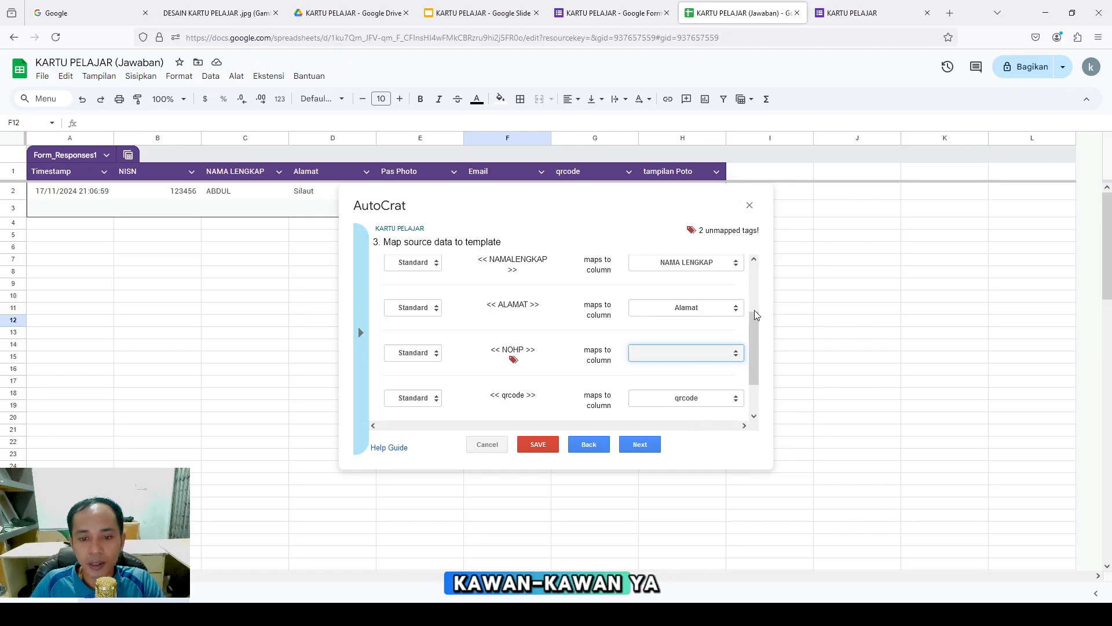
{"action": "left_click", "coordinate": [750, 205]}
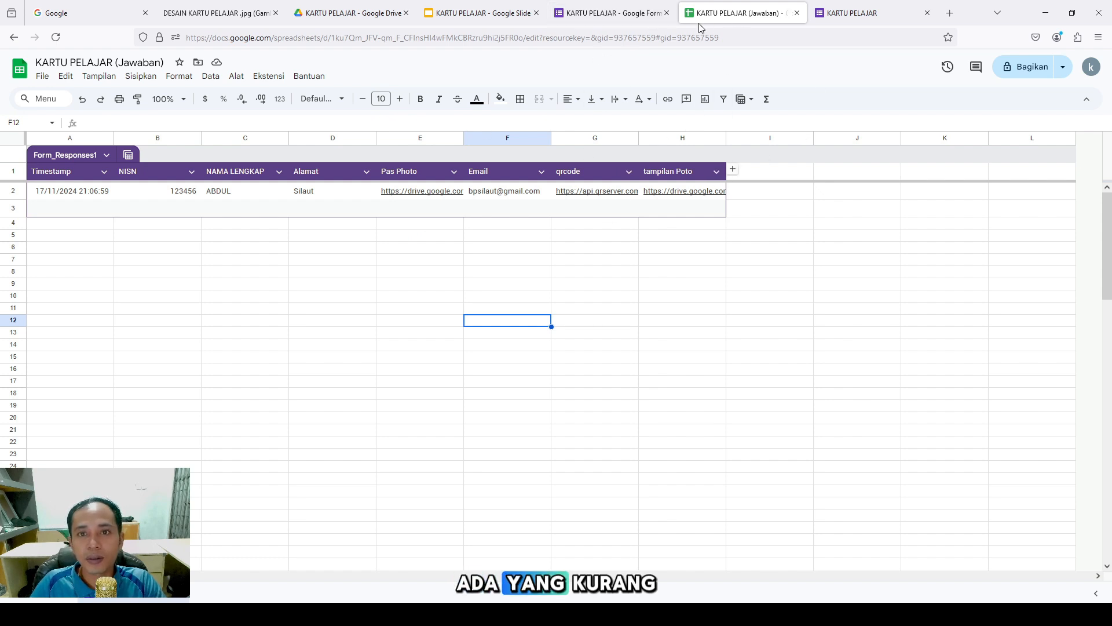
Switch to the KARTU PELAJAR form editor and dismiss the send dialog
{"action": "left_click", "coordinate": [845, 21]}
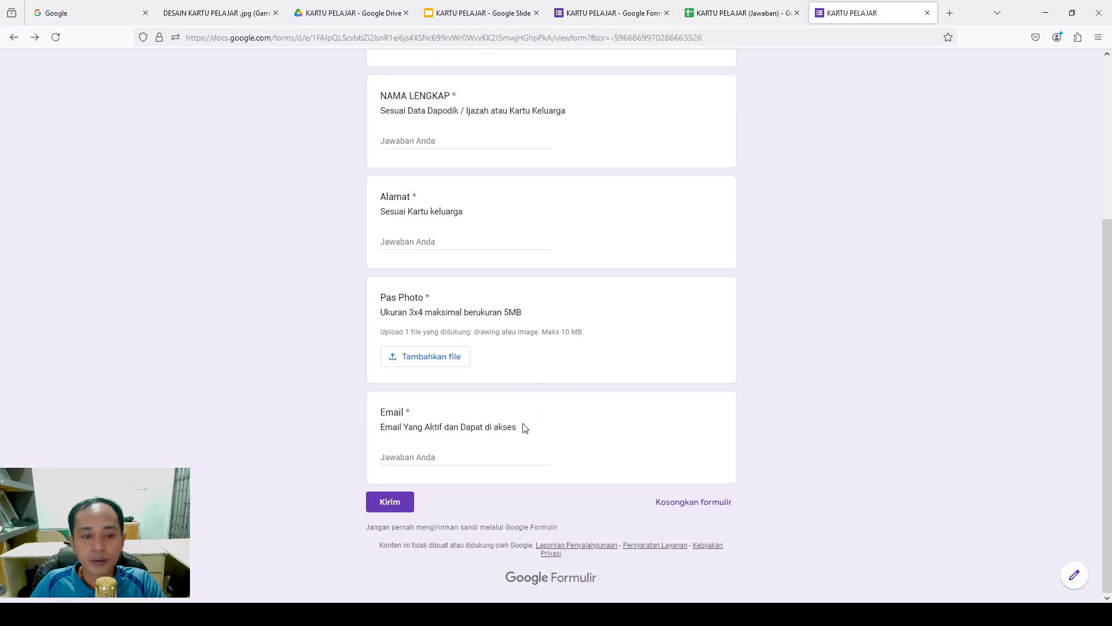
{"action": "left_click", "coordinate": [634, 14]}
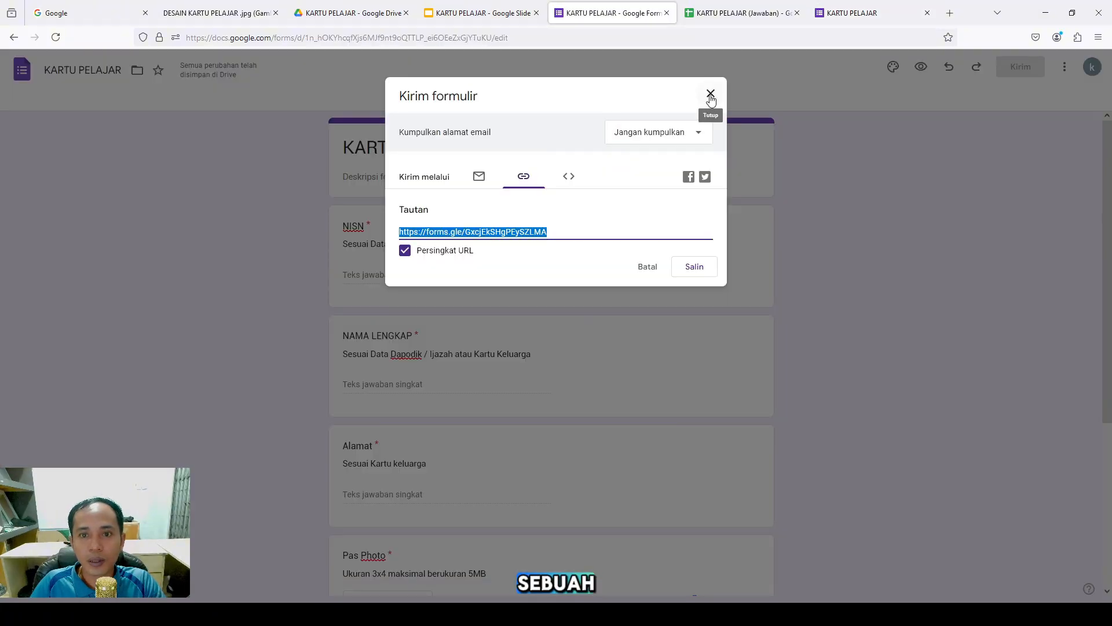
{"action": "left_click", "coordinate": [710, 92]}
{"action": "left_click_drag", "start_coordinate": [1107, 217], "coordinate": [1105, 266]}
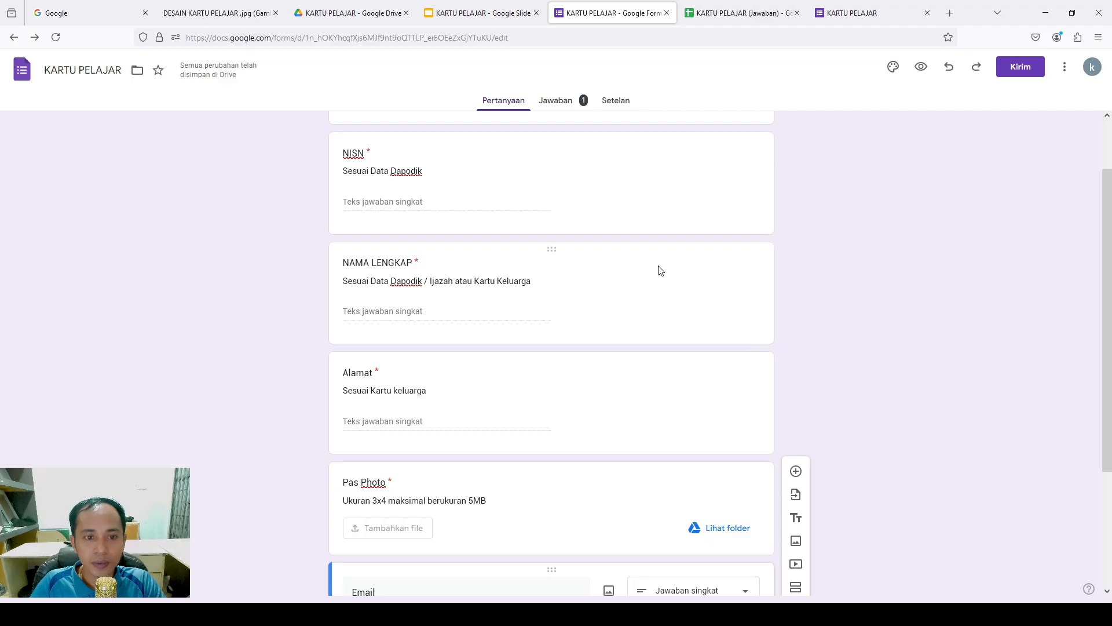
{"action": "scroll", "coordinate": [484, 462], "scroll_direction": "down", "scroll_amount": 3}
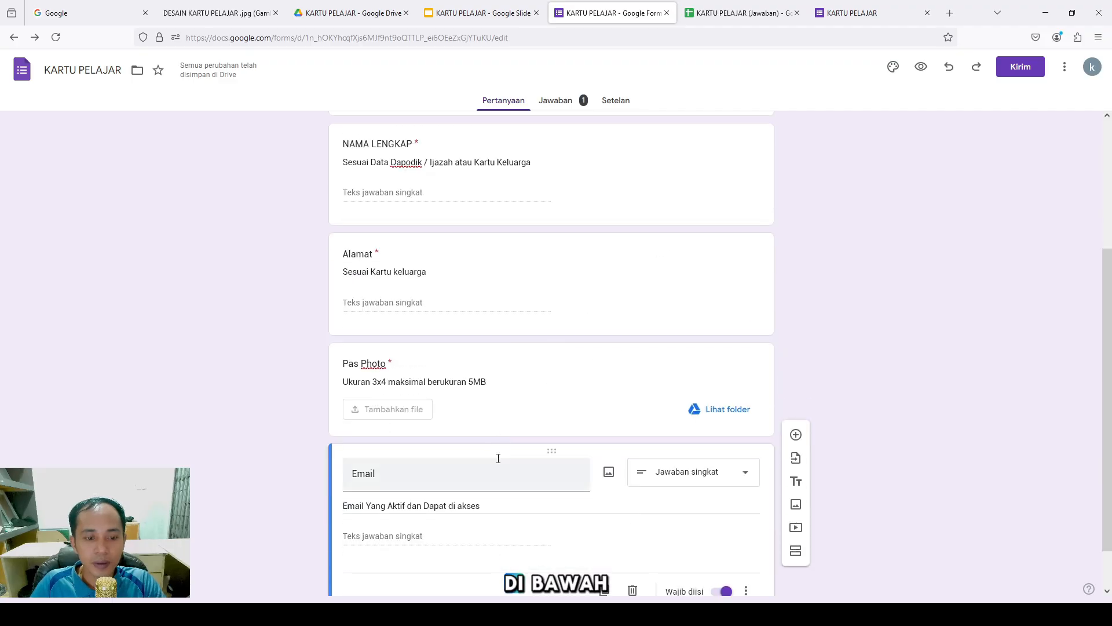
Duplicate the Alamat question as NoHp with the description 'Yang Aktif dan dapat Dihubungi'
{"action": "left_click", "coordinate": [572, 234]}
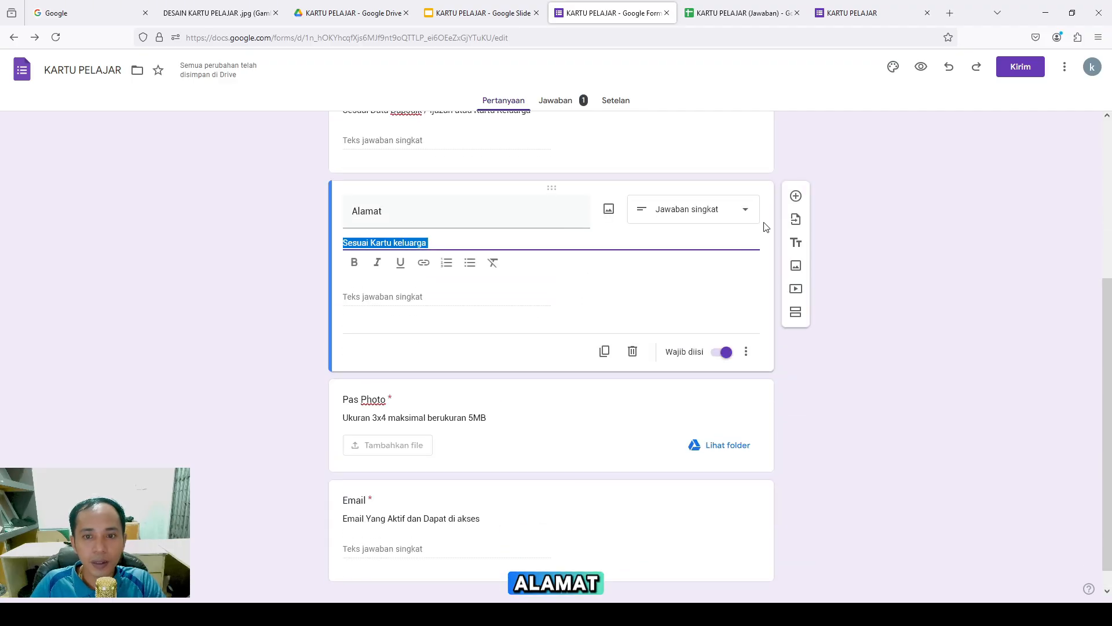
{"action": "left_click", "coordinate": [605, 351]}
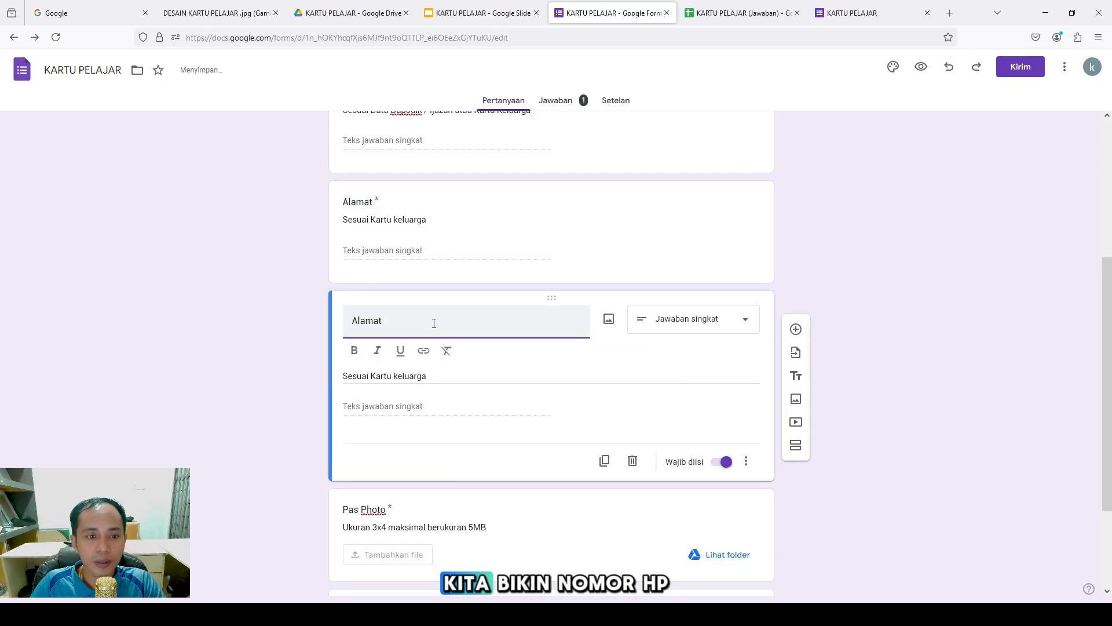
{"action": "left_click_drag", "start_coordinate": [432, 320], "coordinate": [298, 323]}
{"action": "type", "text": "N"}
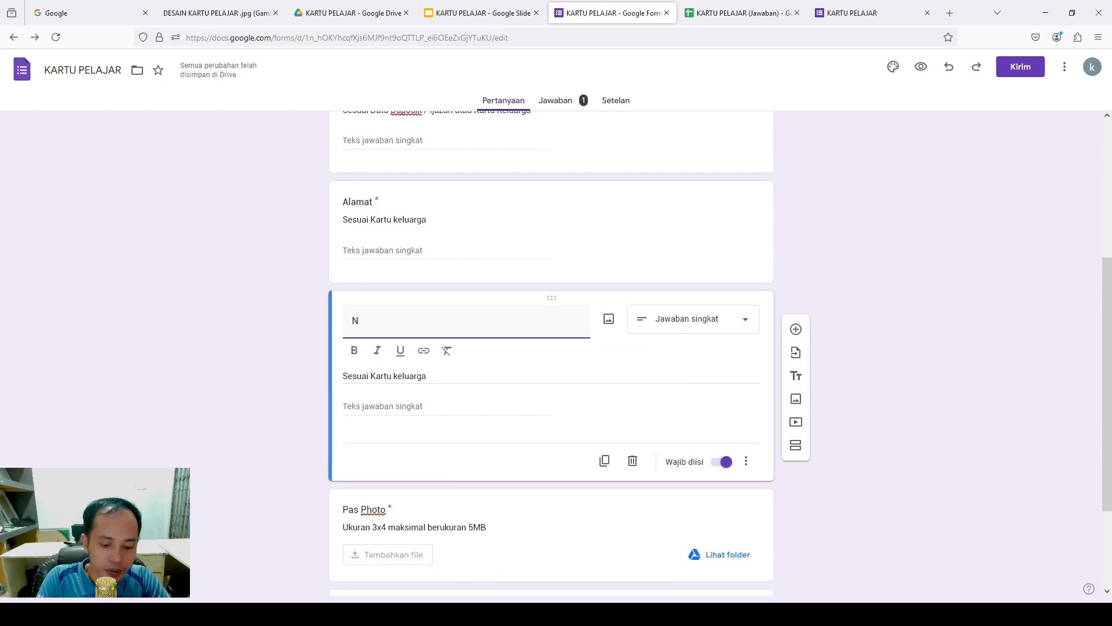
{"action": "type", "text": "h"}
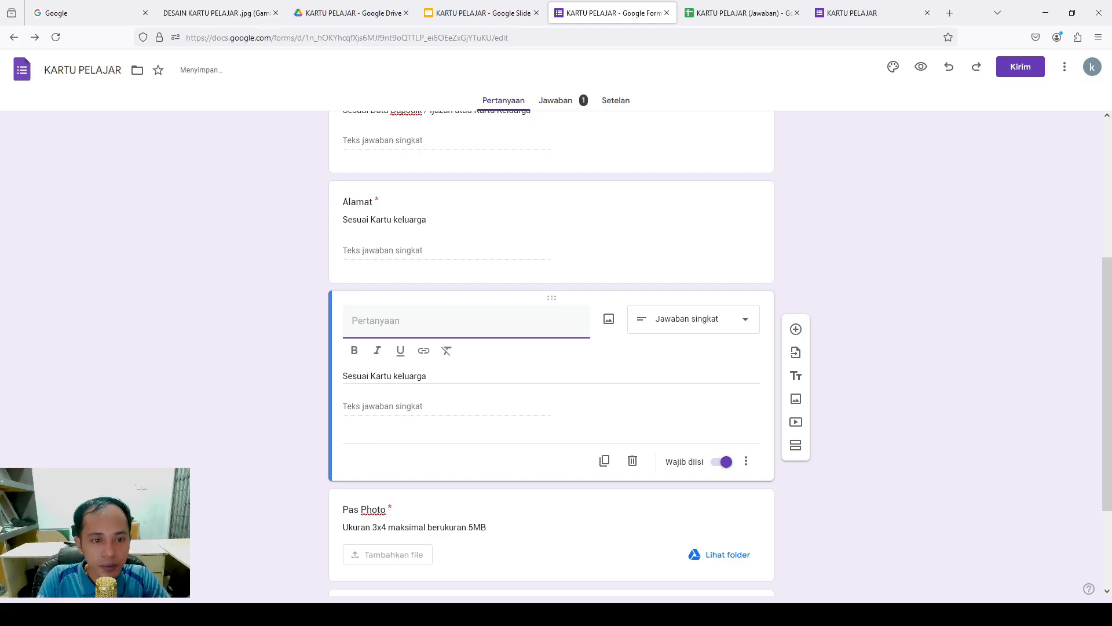
{"action": "type", "text": "NoHp"}
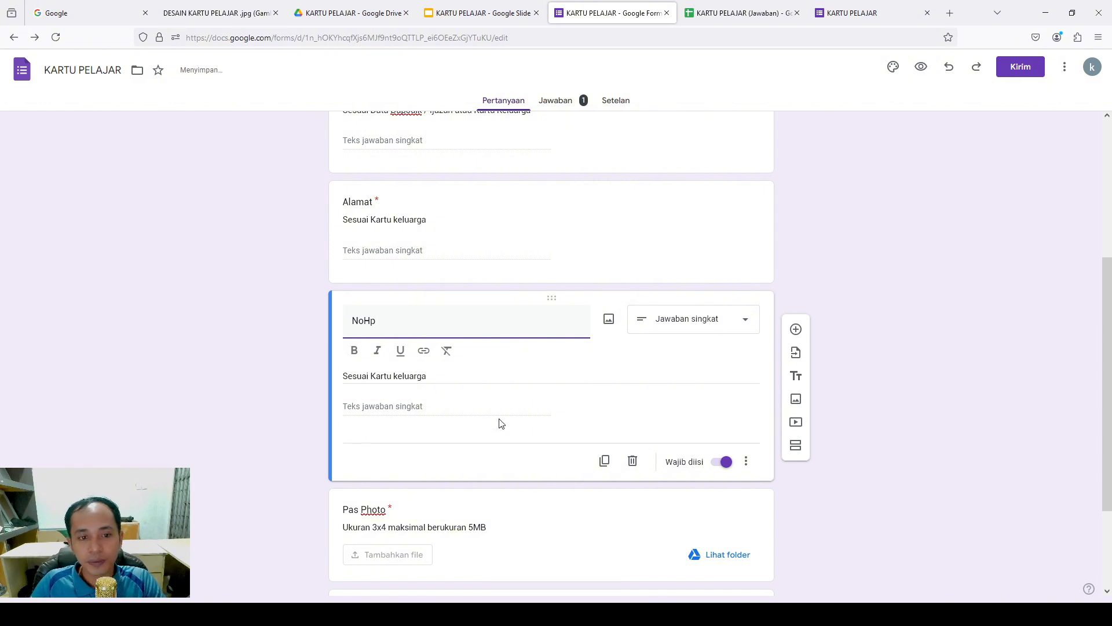
{"action": "triple_click", "coordinate": [469, 373]}
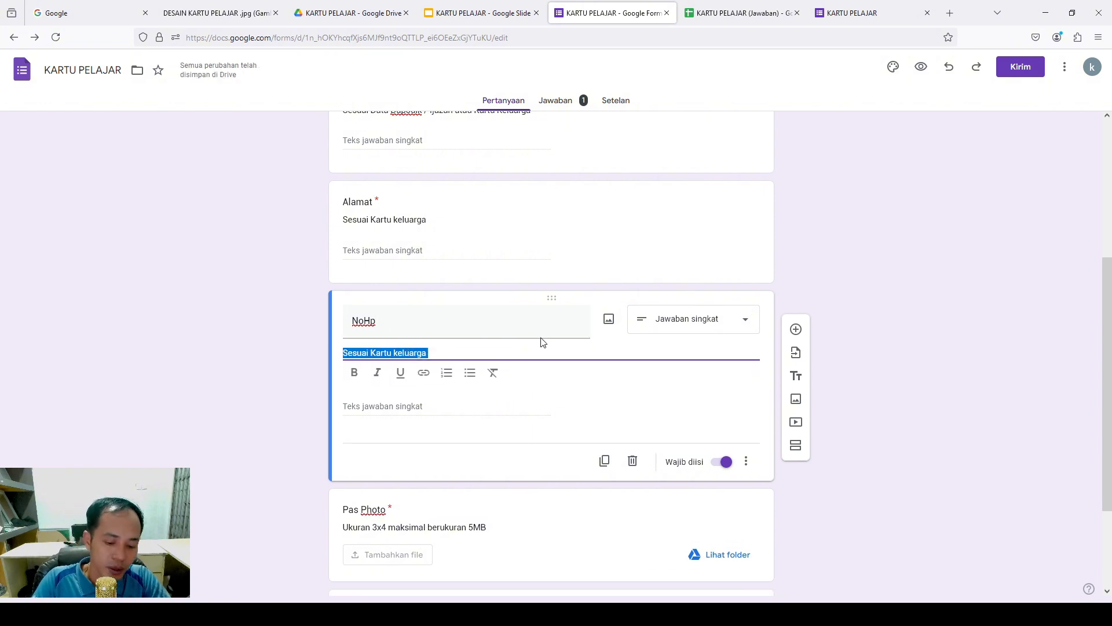
{"action": "type", "text": "Ya"}
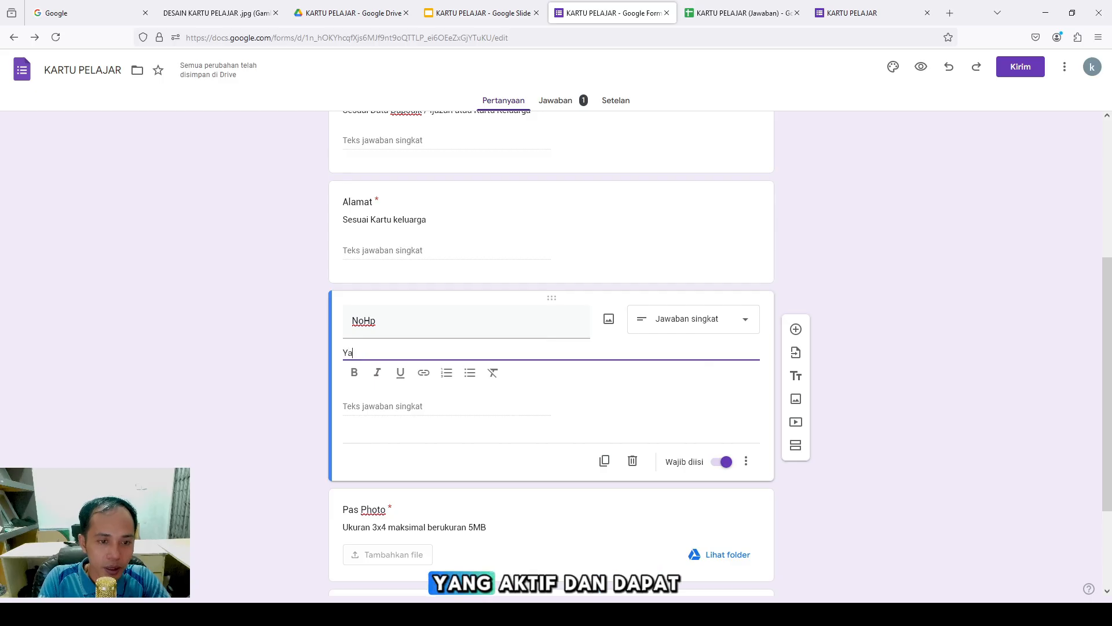
{"action": "type", "text": "ng Aktif dan dapat Di"}
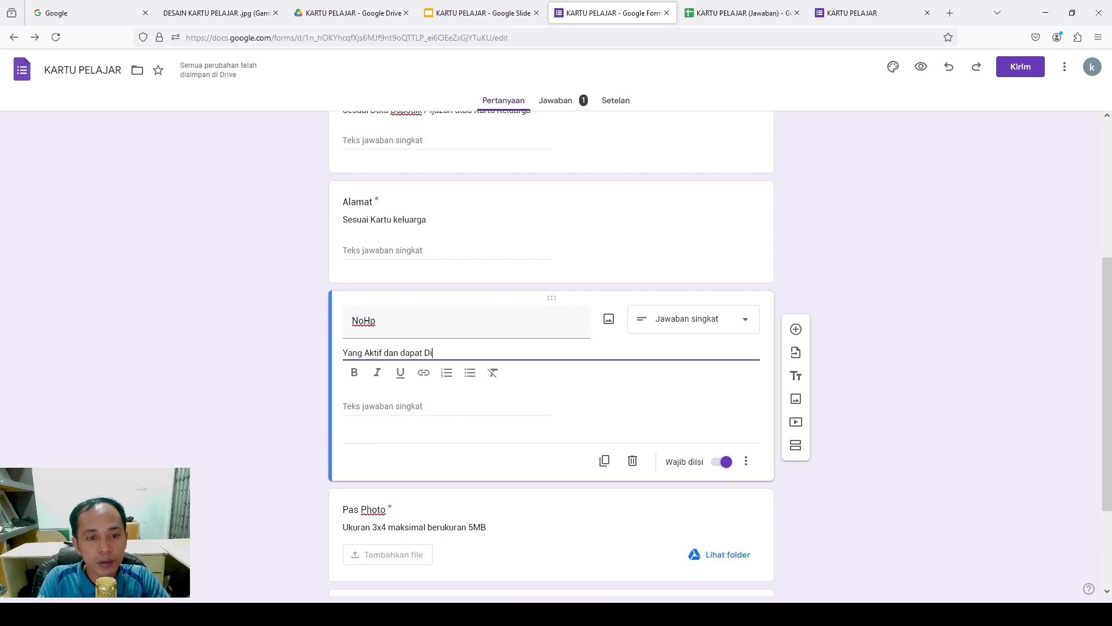
{"action": "type", "text": "hubun"}
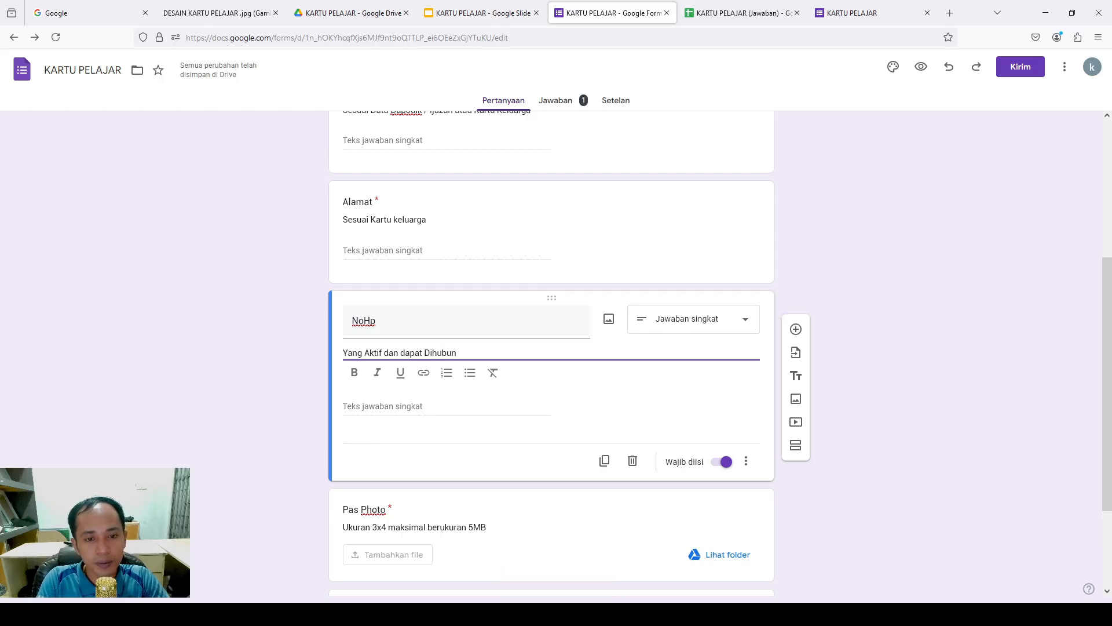
{"action": "type", "text": "n"}
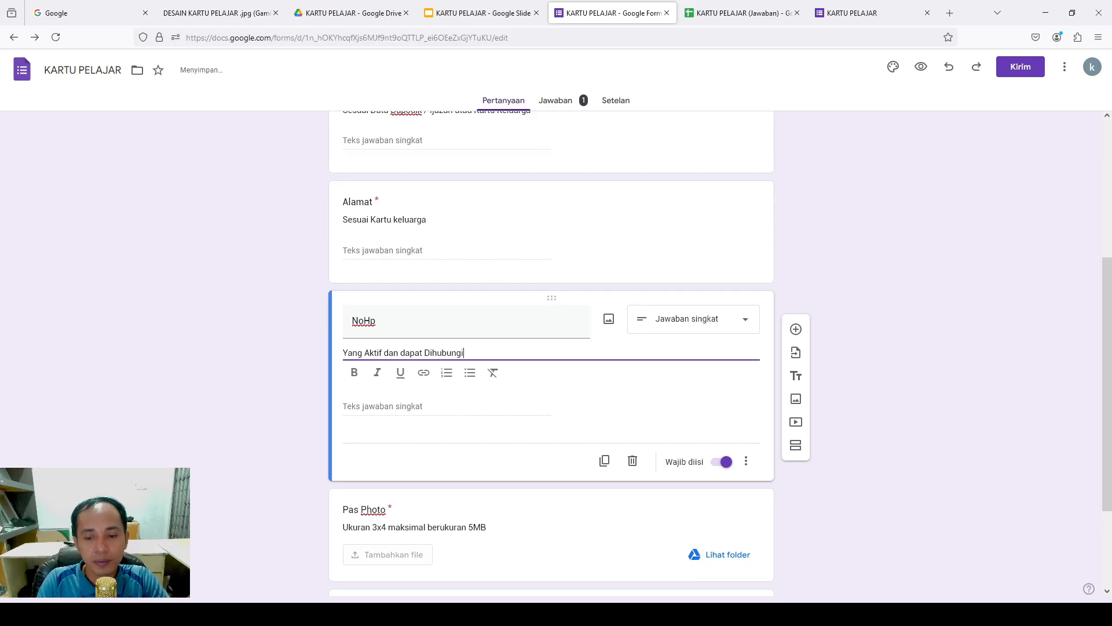
{"action": "left_click", "coordinate": [874, 345]}
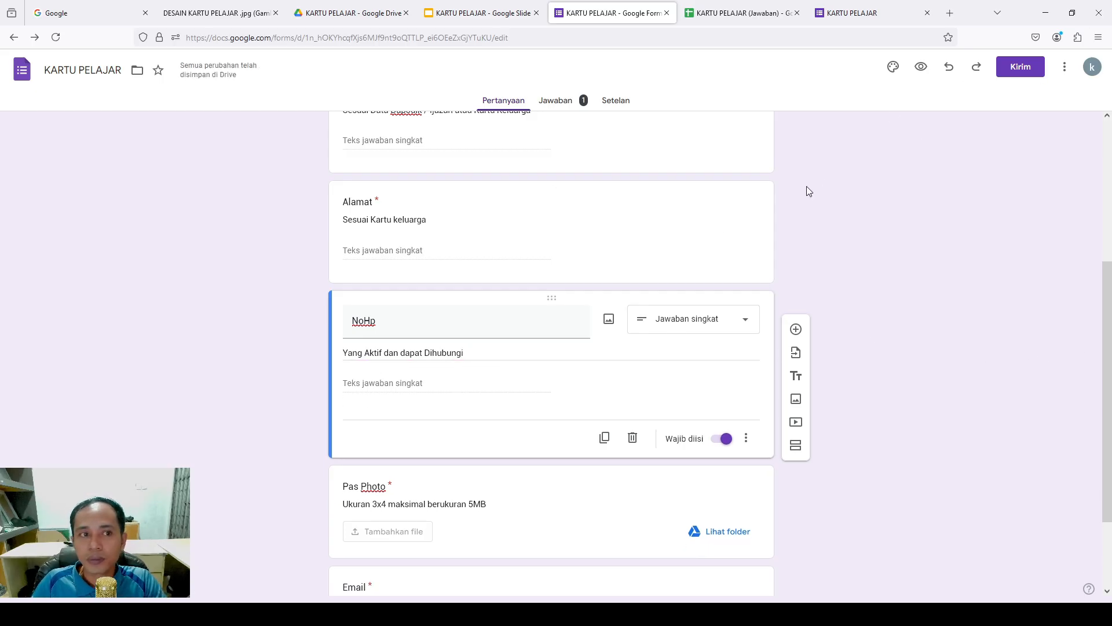
{"action": "scroll", "coordinate": [805, 187], "scroll_direction": "up", "scroll_amount": 3}
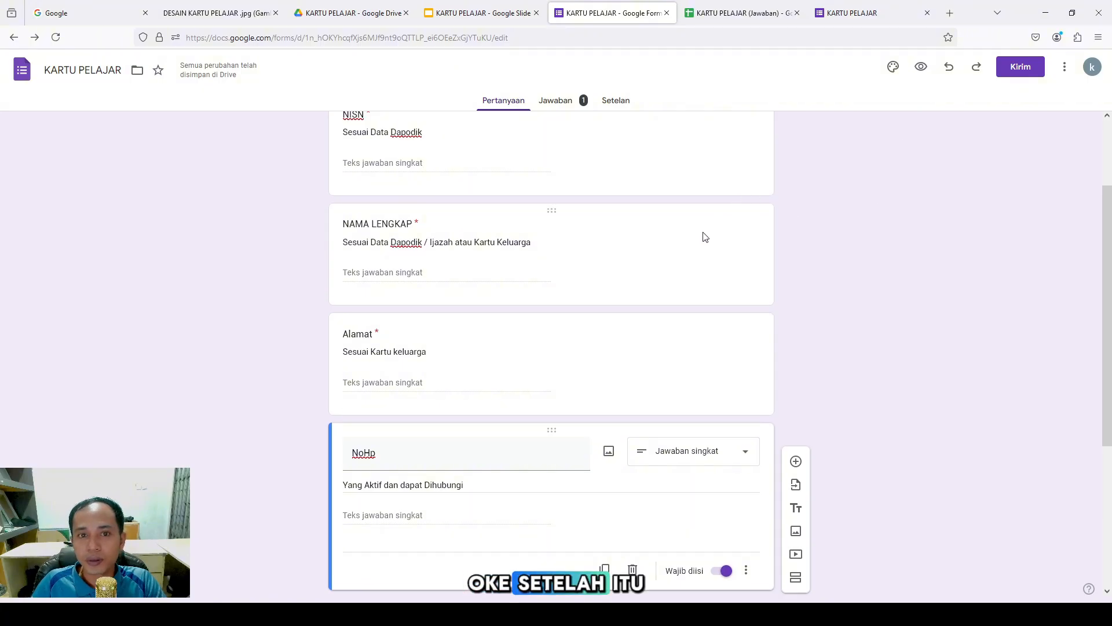
{"action": "scroll", "coordinate": [637, 180], "scroll_direction": "up", "scroll_amount": 3}
From the Jawaban options menu, choose the response destination and open the linked responses spreadsheet
{"action": "left_click", "coordinate": [566, 103]}
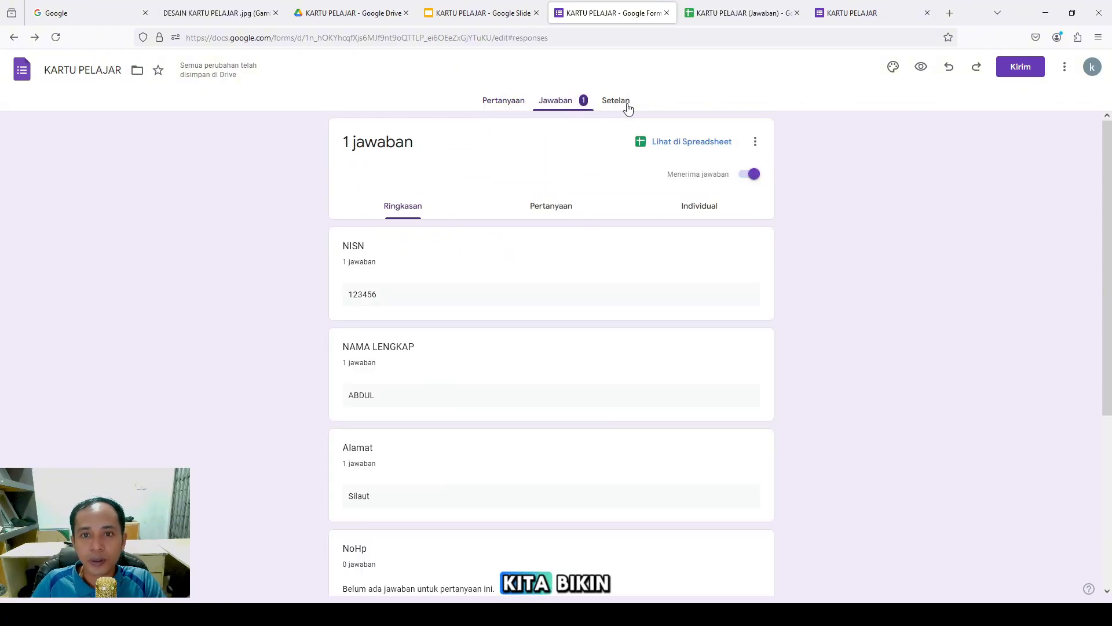
{"action": "left_click", "coordinate": [620, 110]}
{"action": "left_click", "coordinate": [584, 108]}
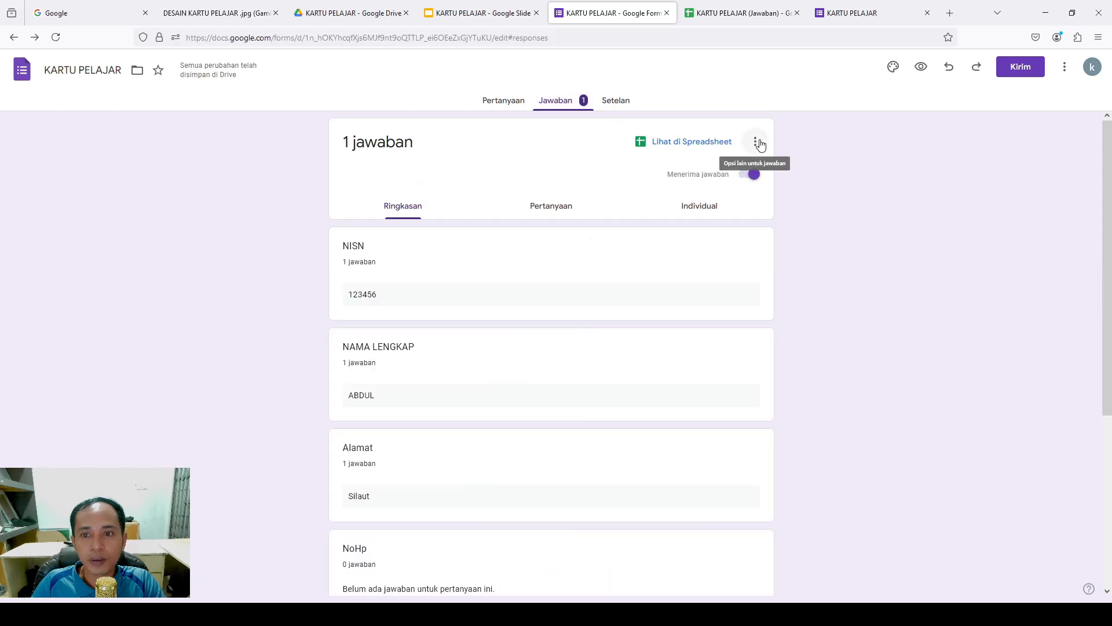
{"action": "left_click", "coordinate": [755, 141]}
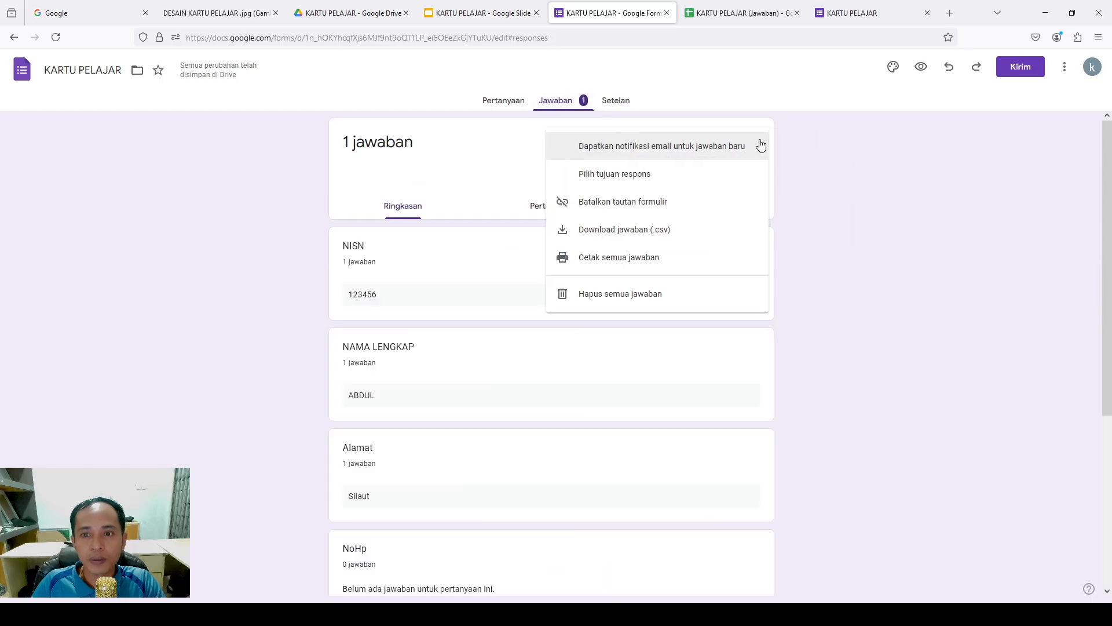
{"action": "left_click", "coordinate": [653, 174]}
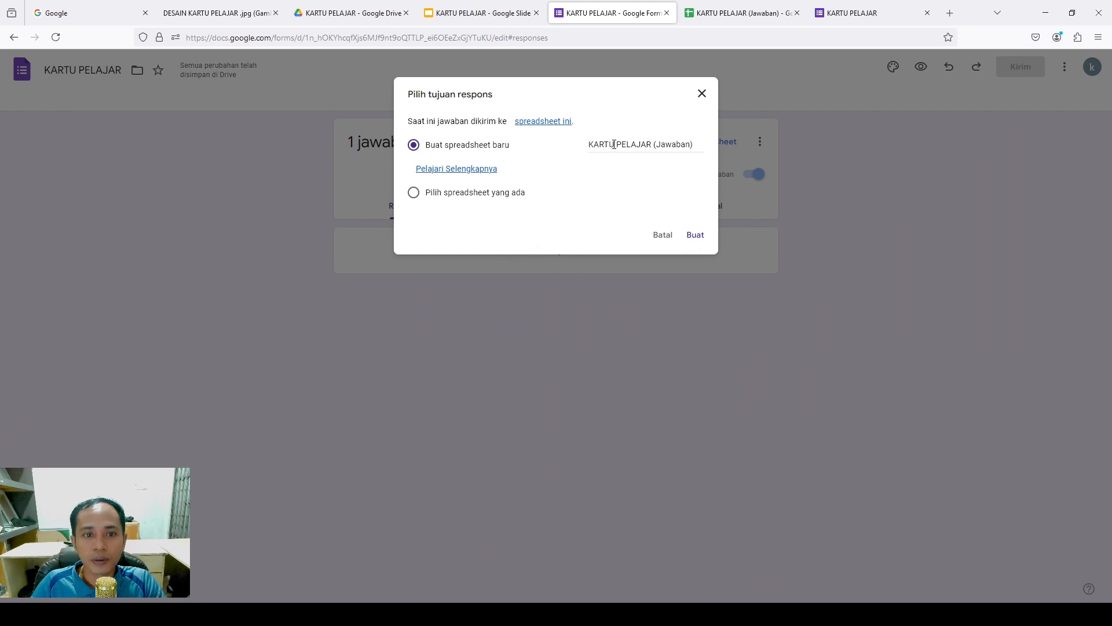
{"action": "left_click", "coordinate": [541, 122]}
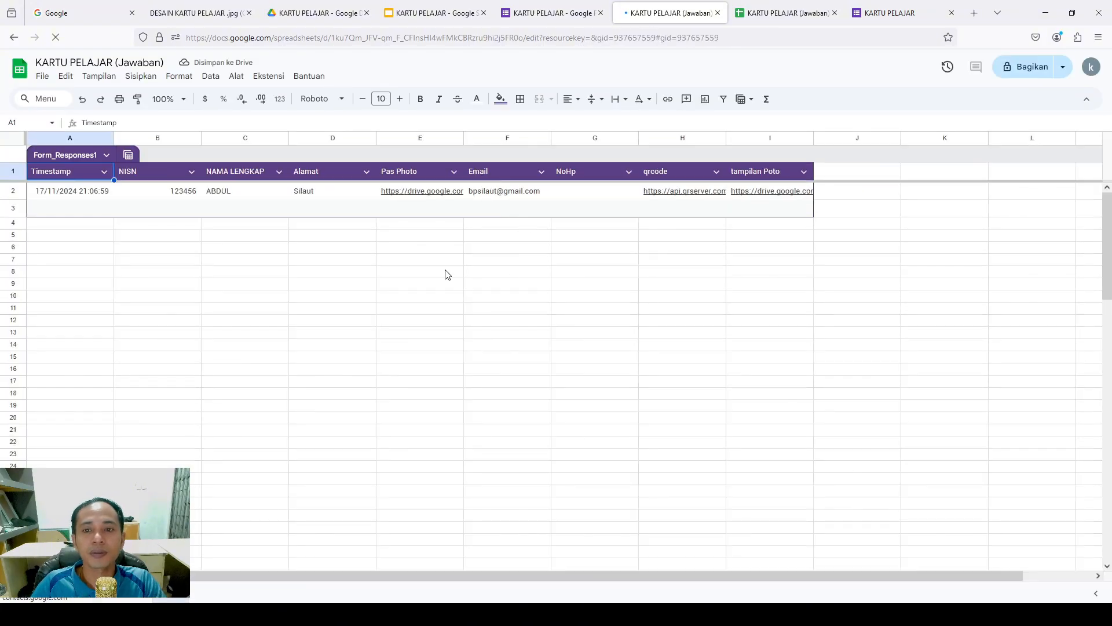
Enter a test phone number in G2 under NoHp and close the duplicate sheet and form tabs
{"action": "double_click", "coordinate": [583, 198]}
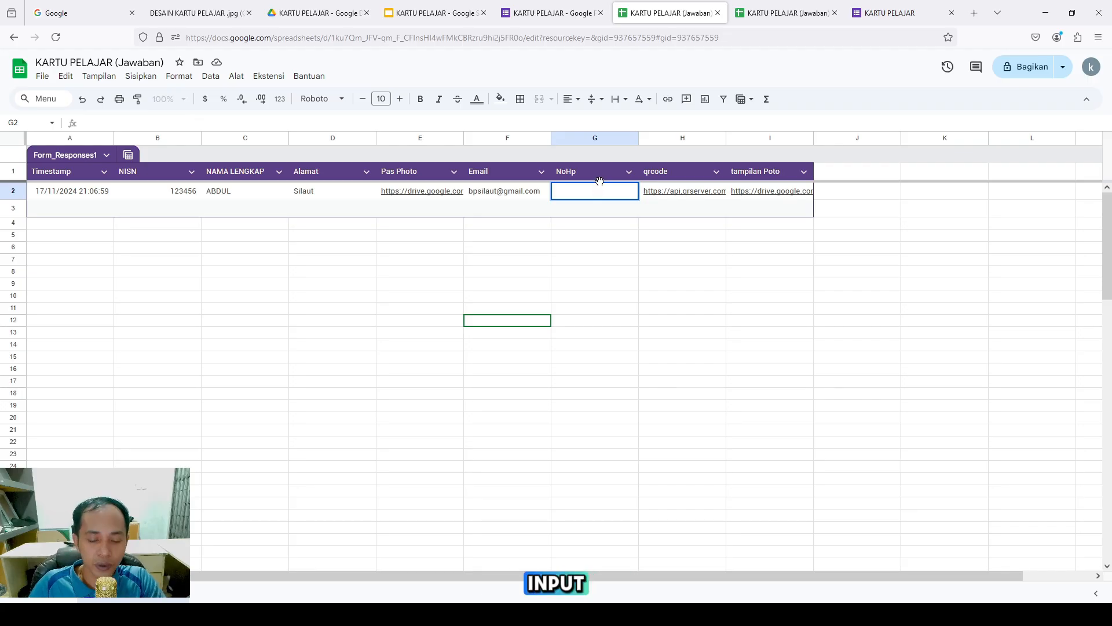
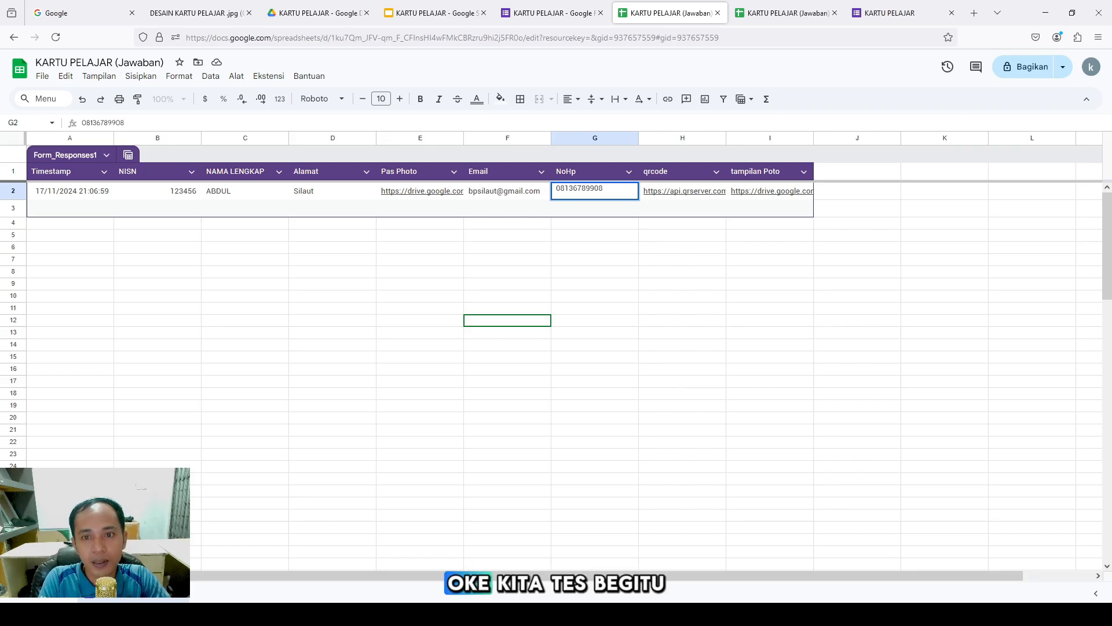
{"action": "left_click", "coordinate": [642, 296]}
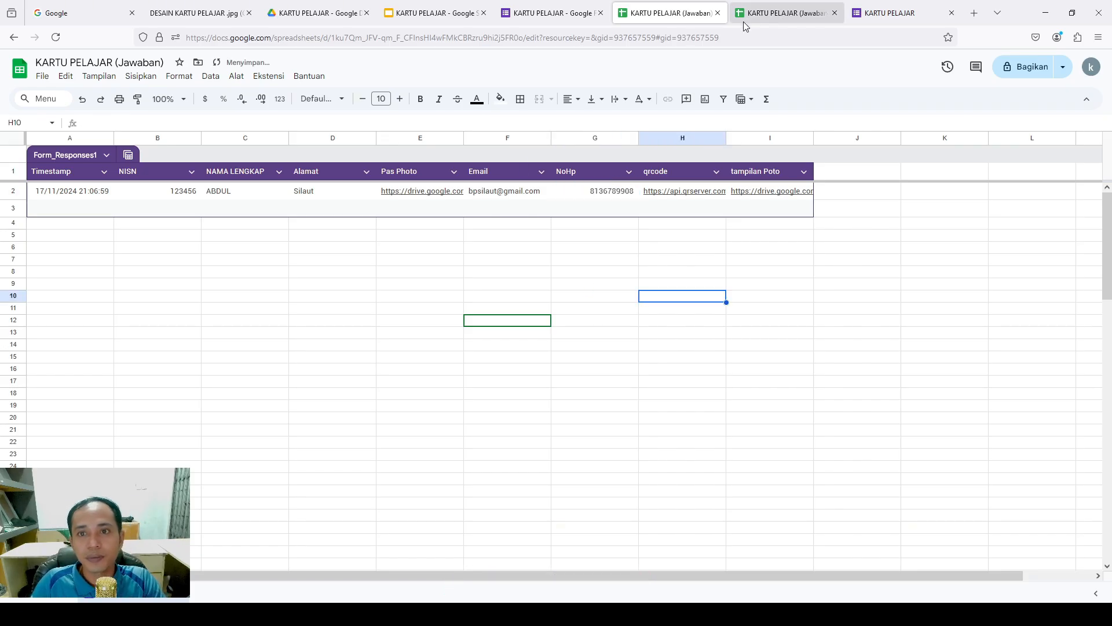
{"action": "left_click", "coordinate": [951, 13]}
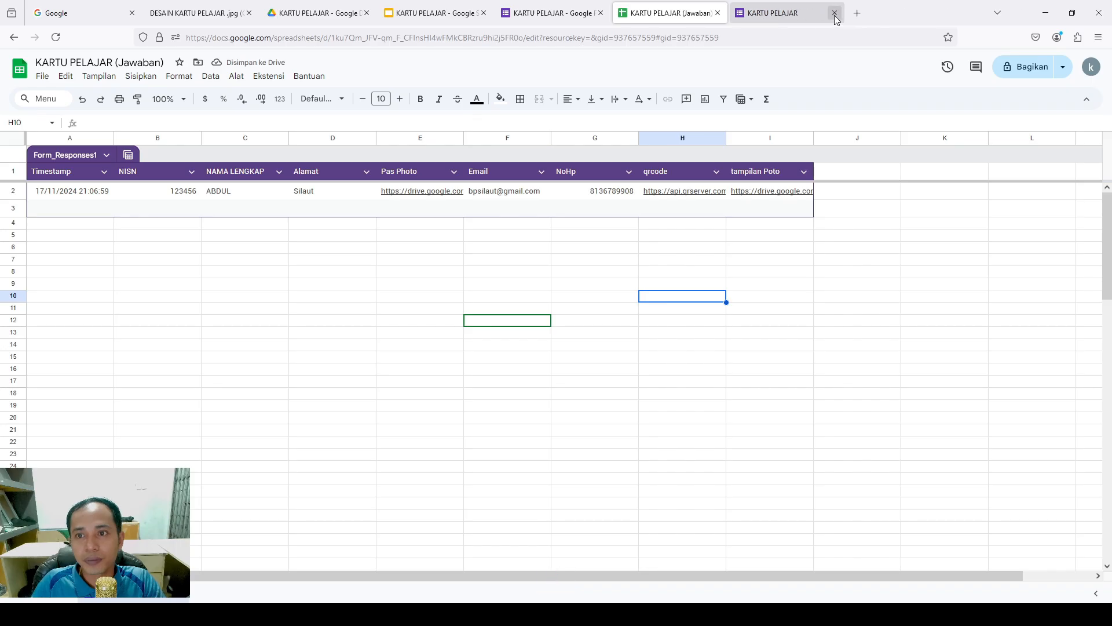
{"action": "left_click", "coordinate": [834, 13]}
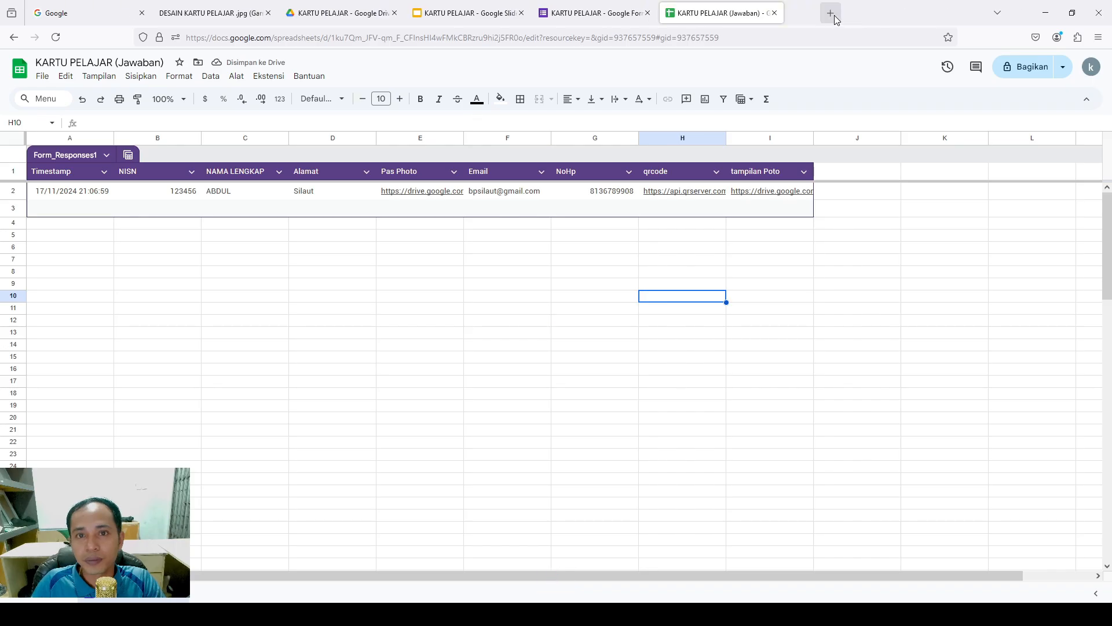
Launch Autocrat, create a job named KARTU PELAJAR, and use the KARTU PELAJAR slide template
{"action": "left_click", "coordinate": [268, 76]}
{"action": "mouse_move", "coordinate": [343, 210]}
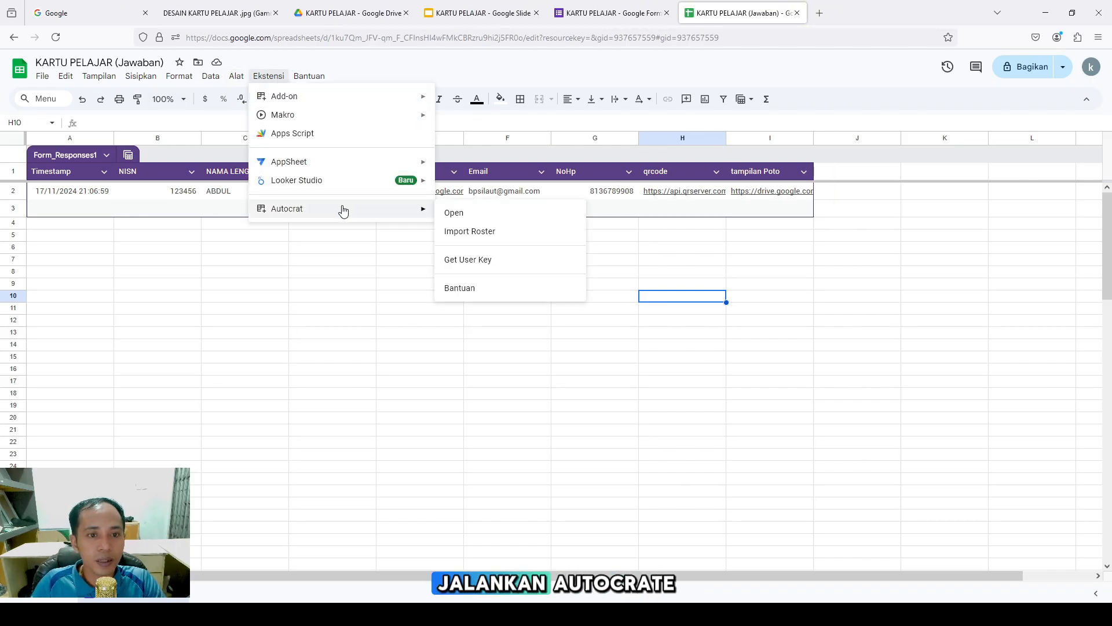
{"action": "left_click", "coordinate": [459, 214]}
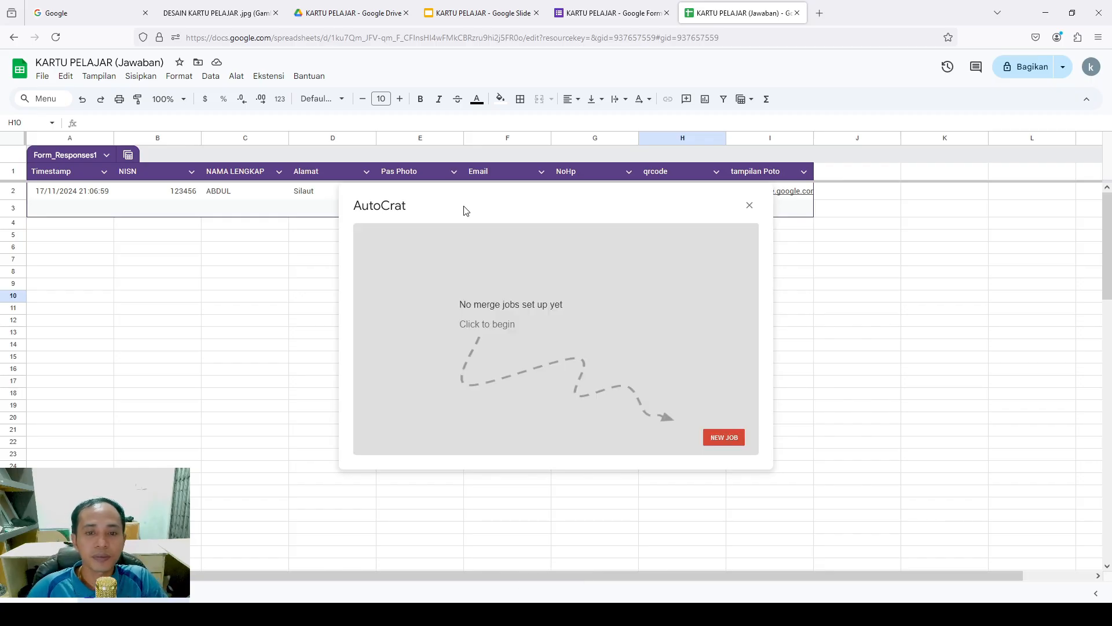
{"action": "left_click", "coordinate": [714, 434]}
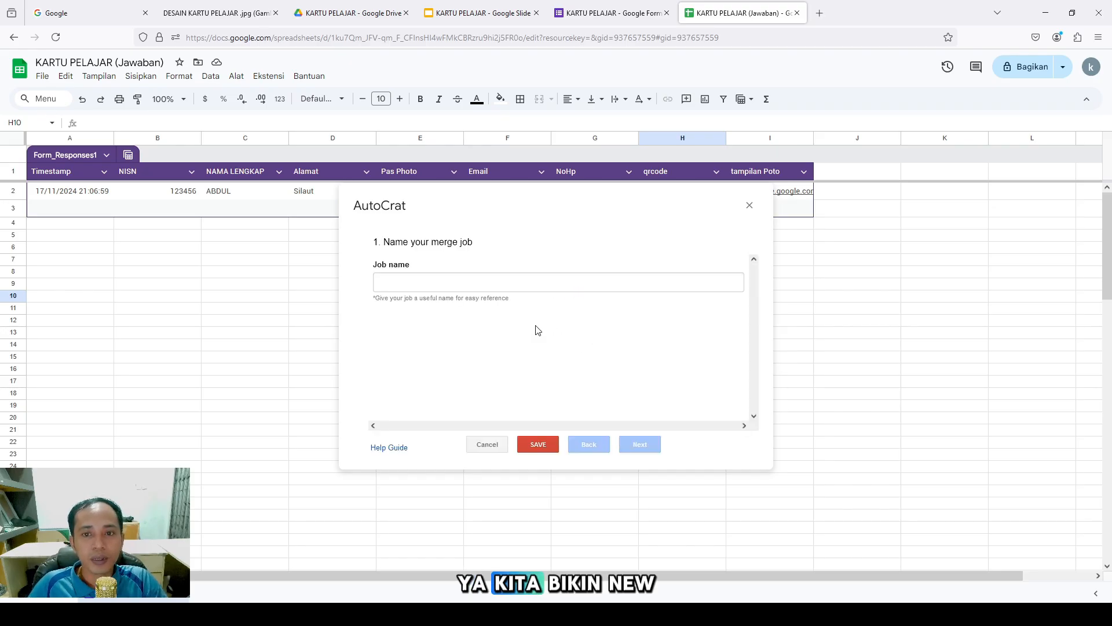
{"action": "left_click", "coordinate": [482, 283]}
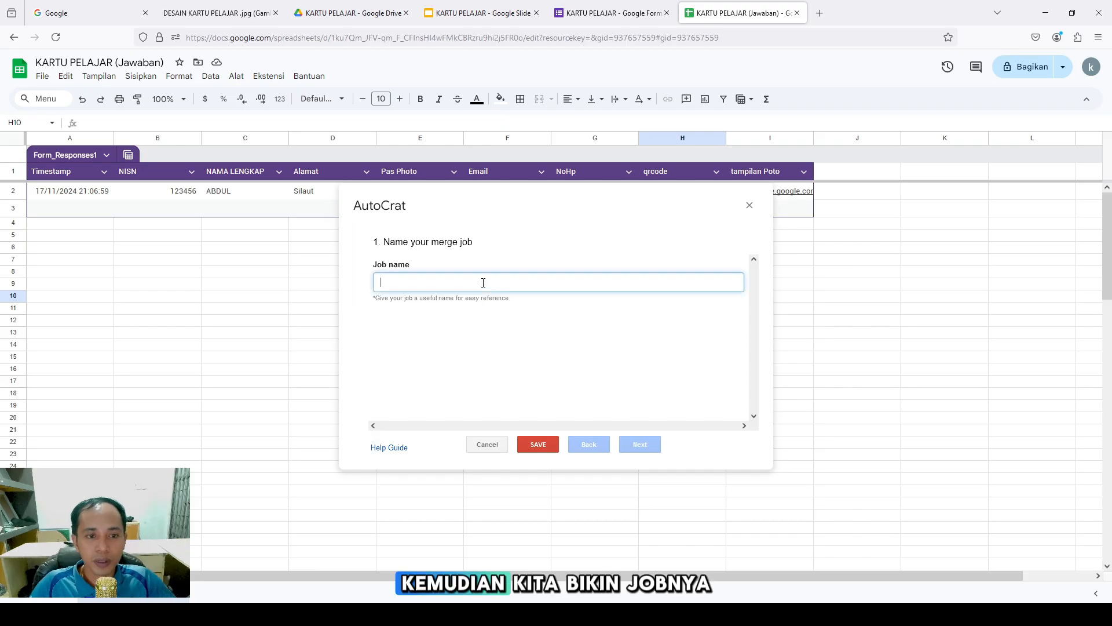
{"action": "type", "text": "KARTU PELAJAR"}
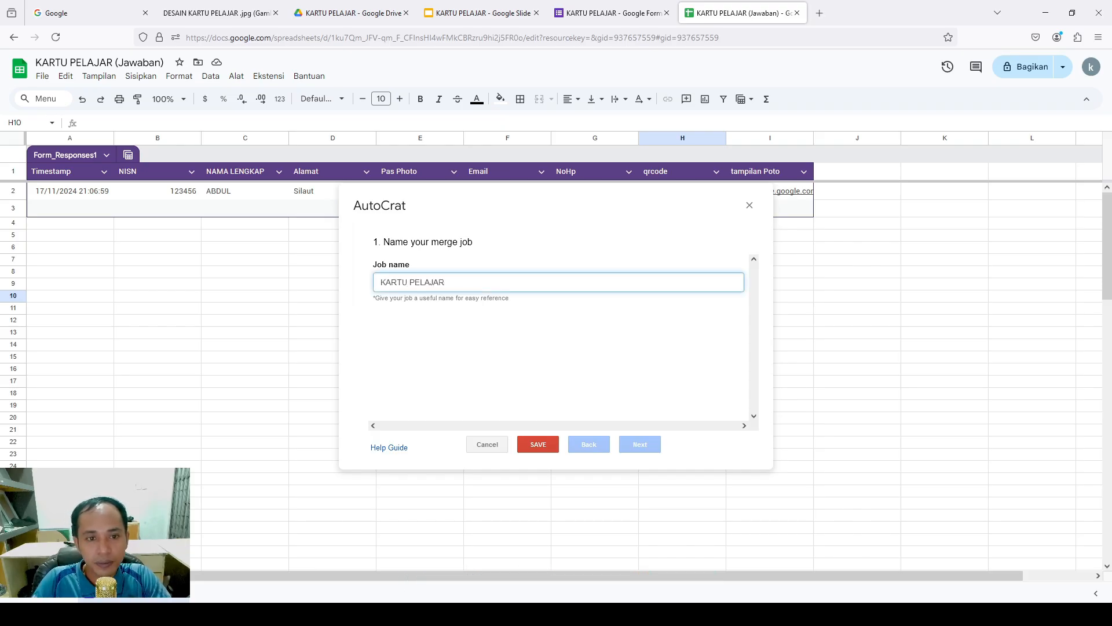
{"action": "left_click", "coordinate": [637, 444]}
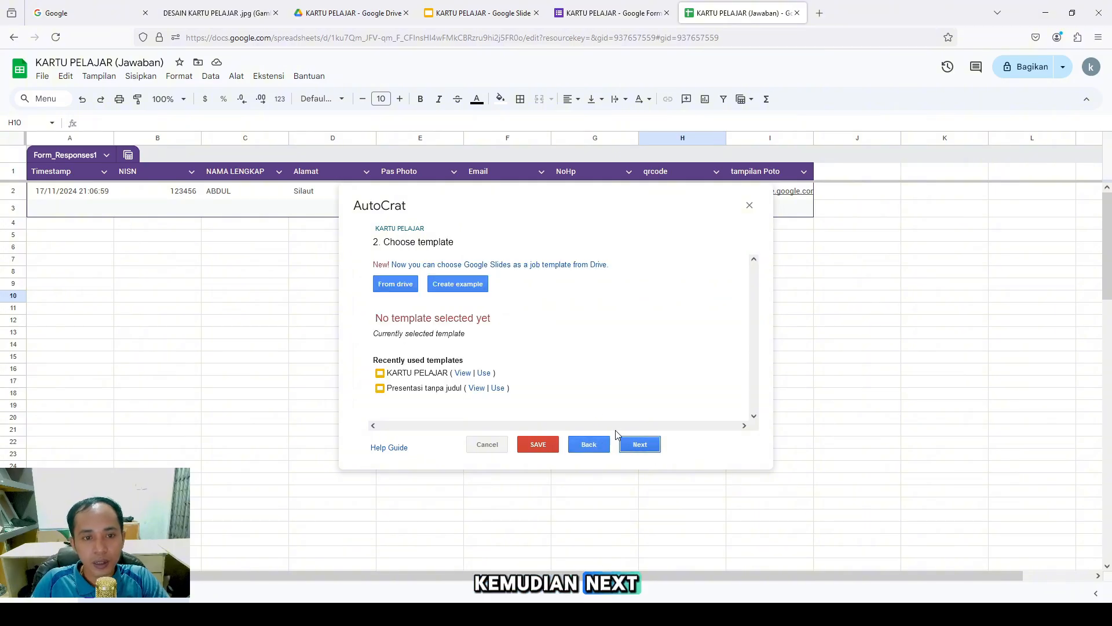
{"action": "left_click", "coordinate": [484, 374]}
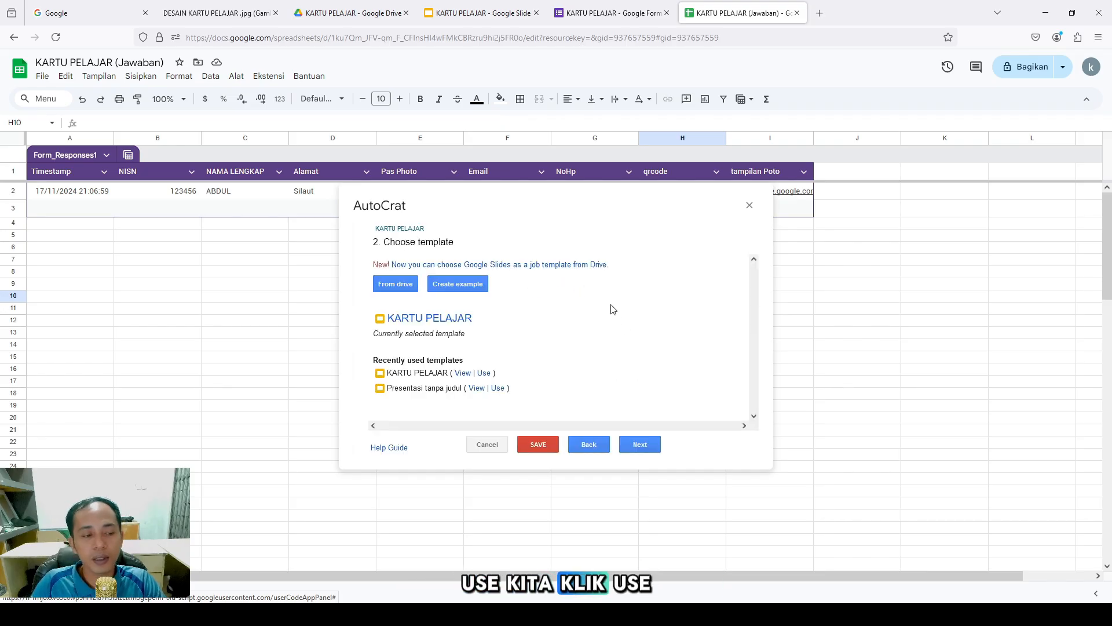
Map NISN, NAMALENGKAP, ALAMAT and NOHP tags to the NISN, NAMA LENGKAP, Alamat and NoHp columns
{"action": "left_click", "coordinate": [634, 444]}
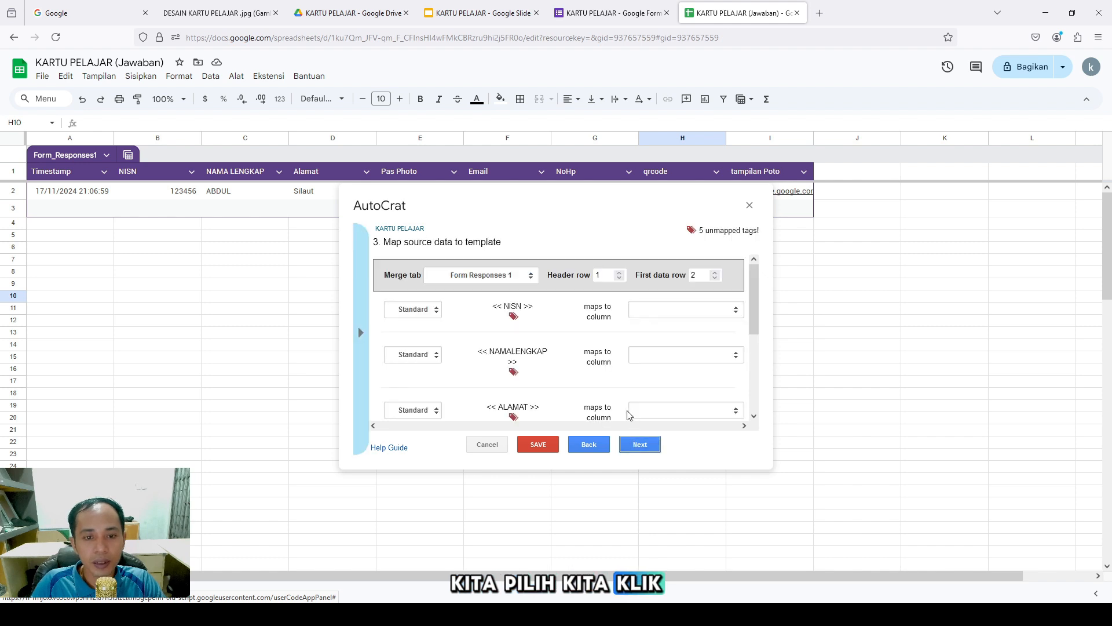
{"action": "left_click", "coordinate": [695, 315]}
{"action": "left_click", "coordinate": [680, 352]}
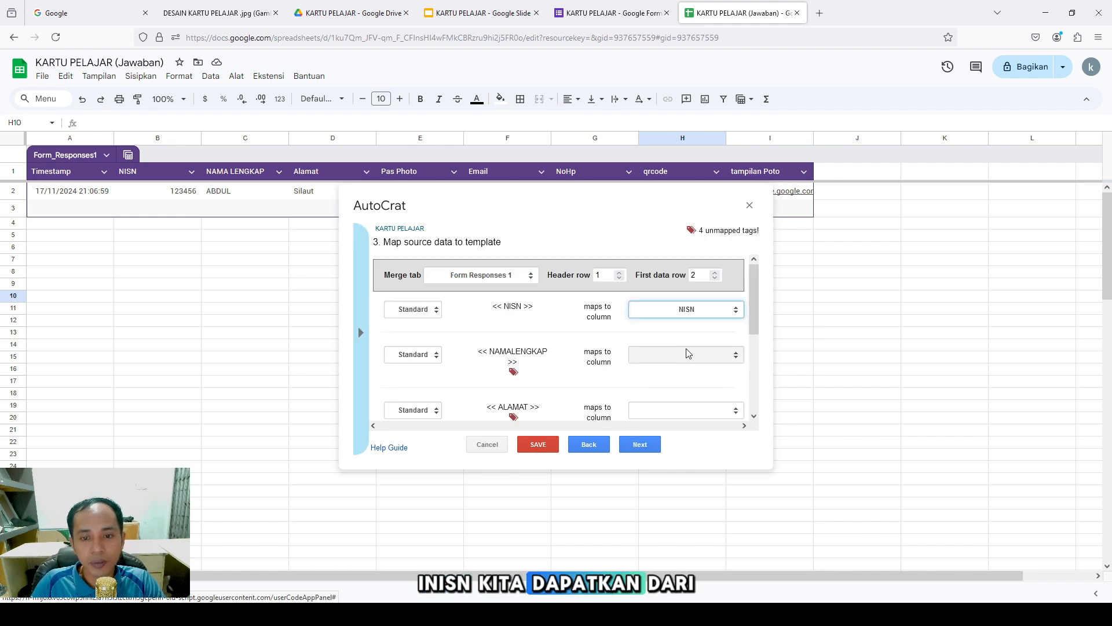
{"action": "left_click", "coordinate": [711, 355]}
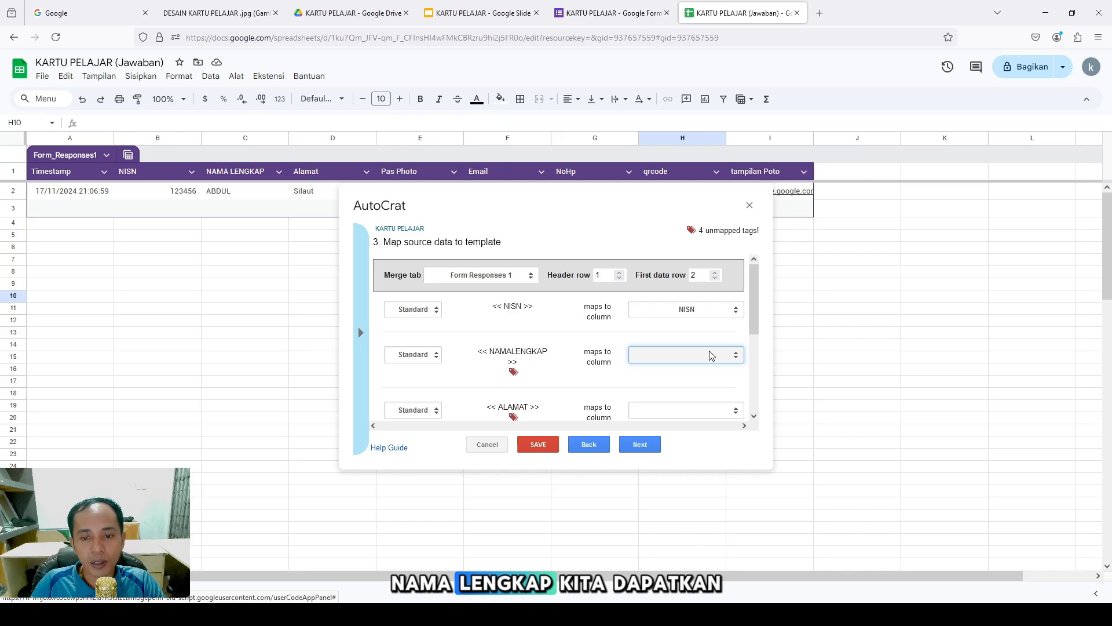
{"action": "left_click", "coordinate": [684, 414]}
{"action": "left_click", "coordinate": [720, 397]}
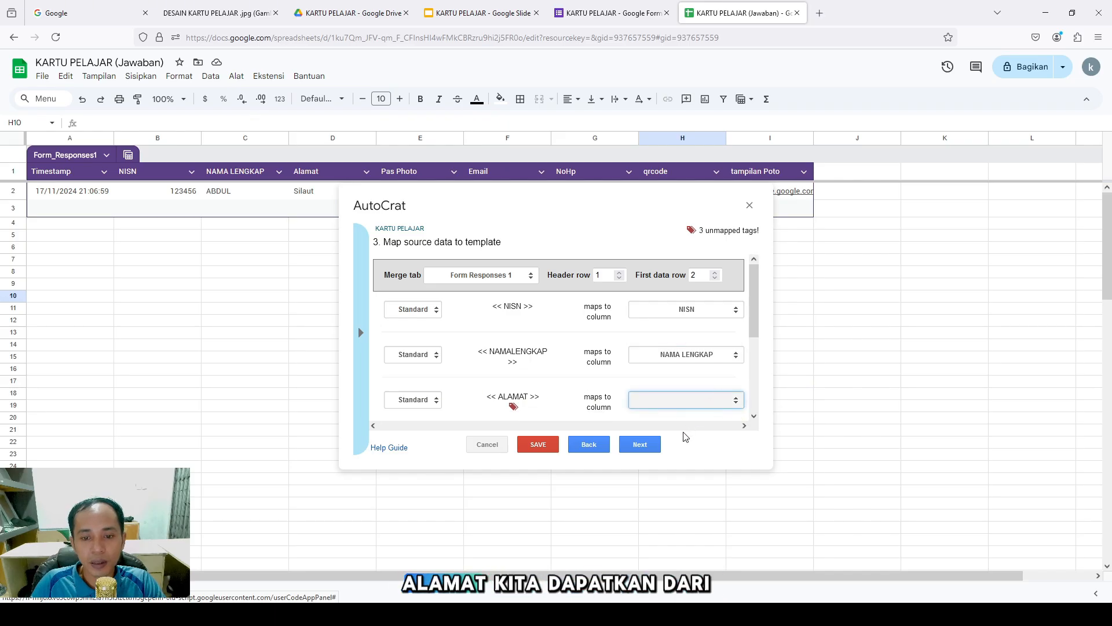
{"action": "left_click", "coordinate": [666, 475]}
{"action": "left_click_drag", "start_coordinate": [749, 315], "coordinate": [748, 360]}
{"action": "left_click", "coordinate": [716, 368]}
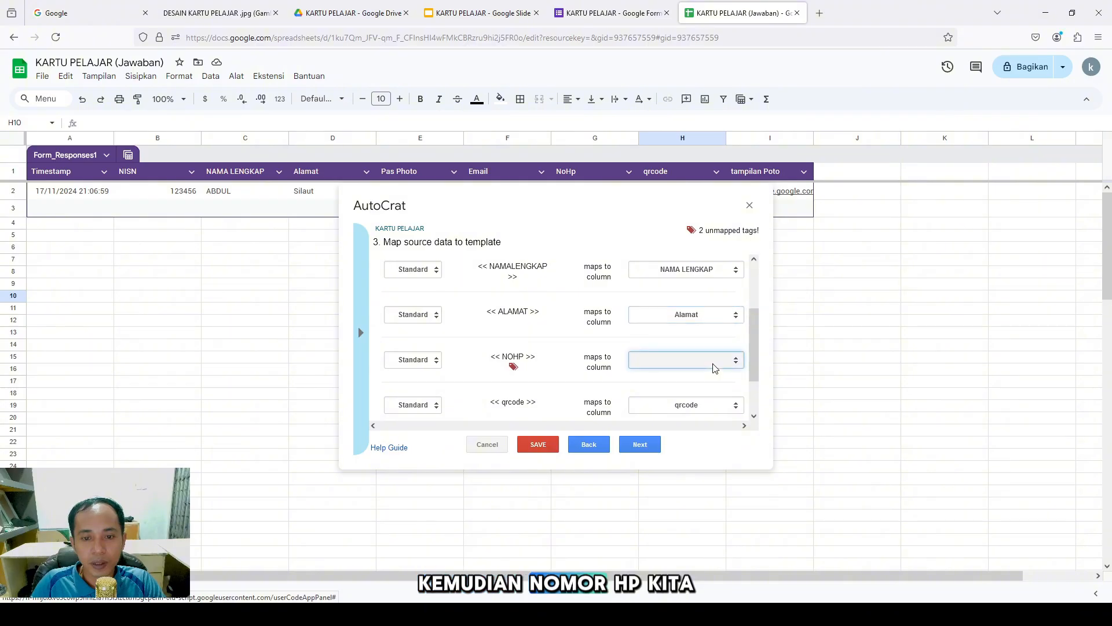
{"action": "left_click", "coordinate": [672, 457]}
{"action": "left_click_drag", "start_coordinate": [752, 357], "coordinate": [753, 384]}
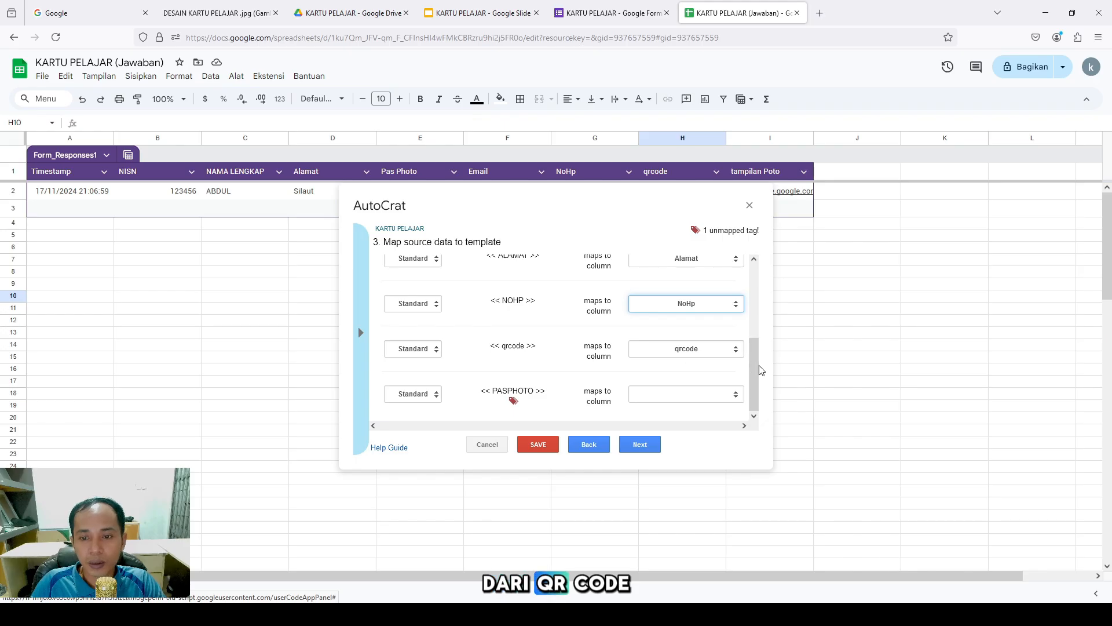
Map PASPHOTO to tampilan Poto and set PASPHOTO and qrcode to merge as Image
{"action": "left_click", "coordinate": [722, 397]}
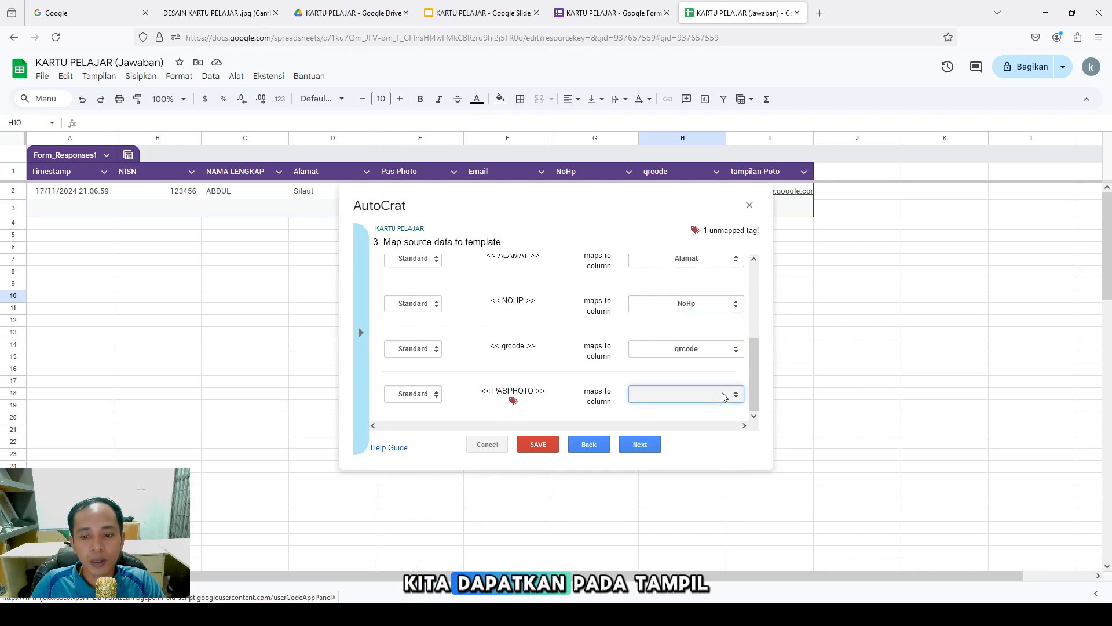
{"action": "left_click", "coordinate": [672, 527]}
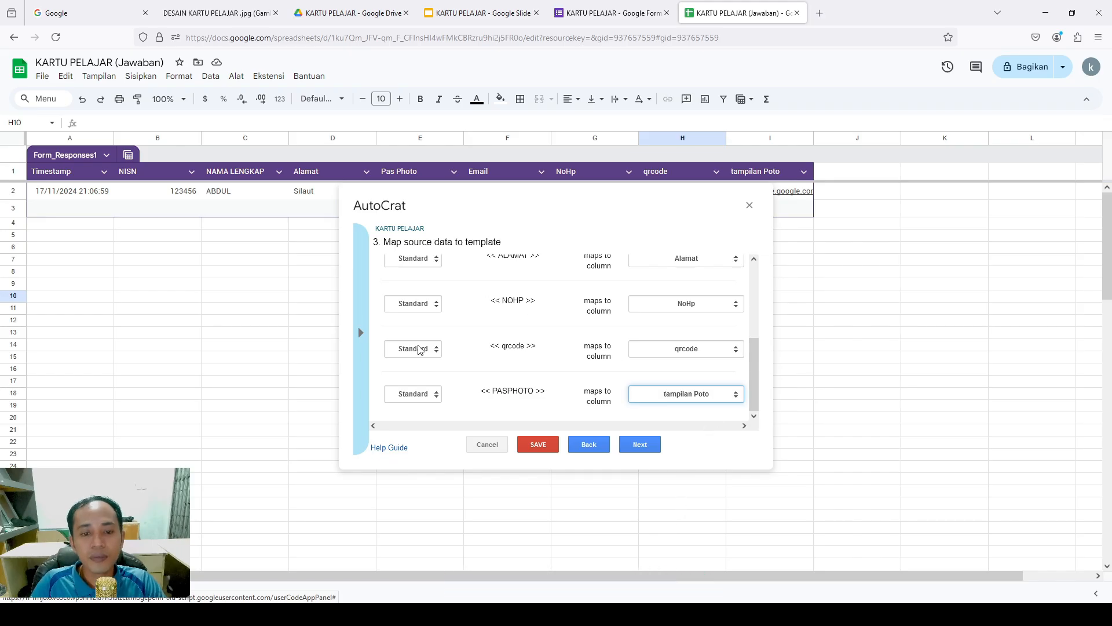
{"action": "left_click", "coordinate": [399, 394]}
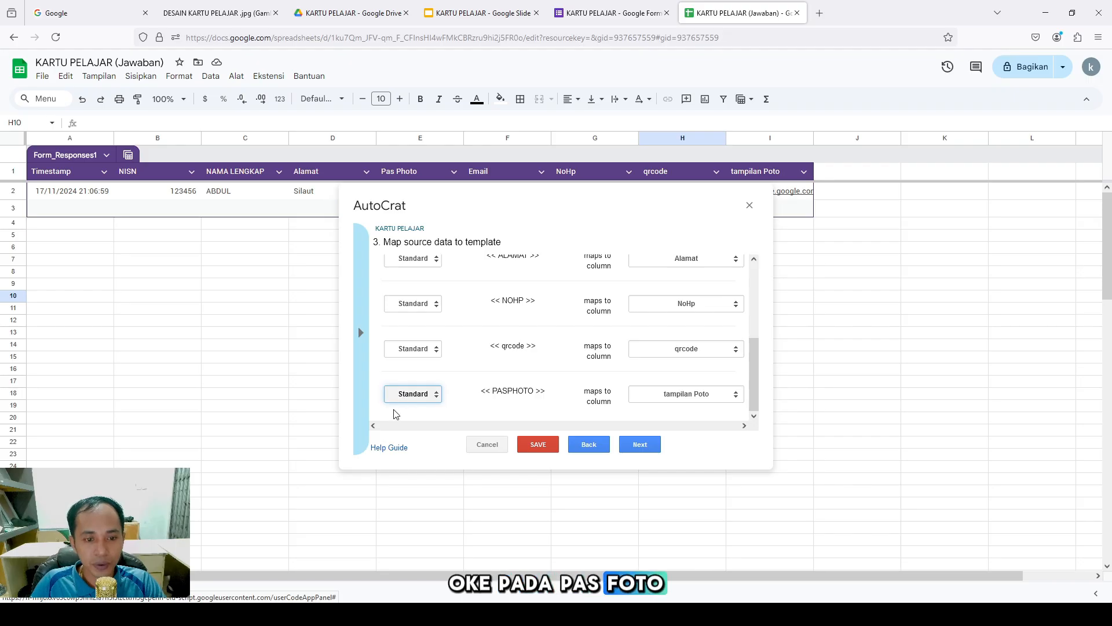
{"action": "left_click", "coordinate": [391, 443]}
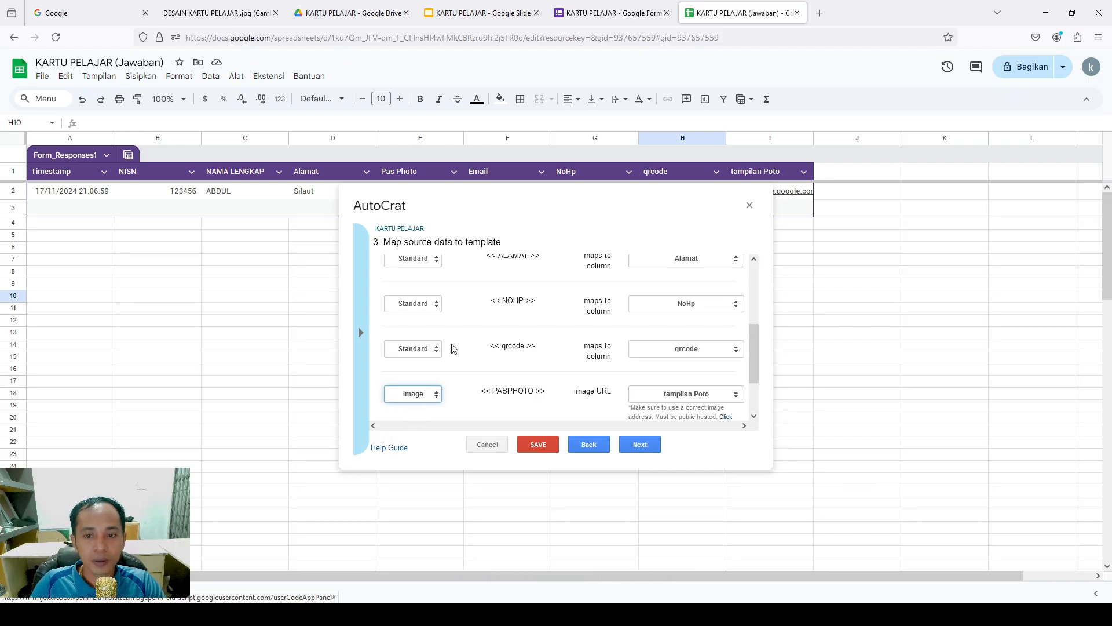
{"action": "left_click", "coordinate": [434, 349]}
{"action": "left_click", "coordinate": [420, 393]}
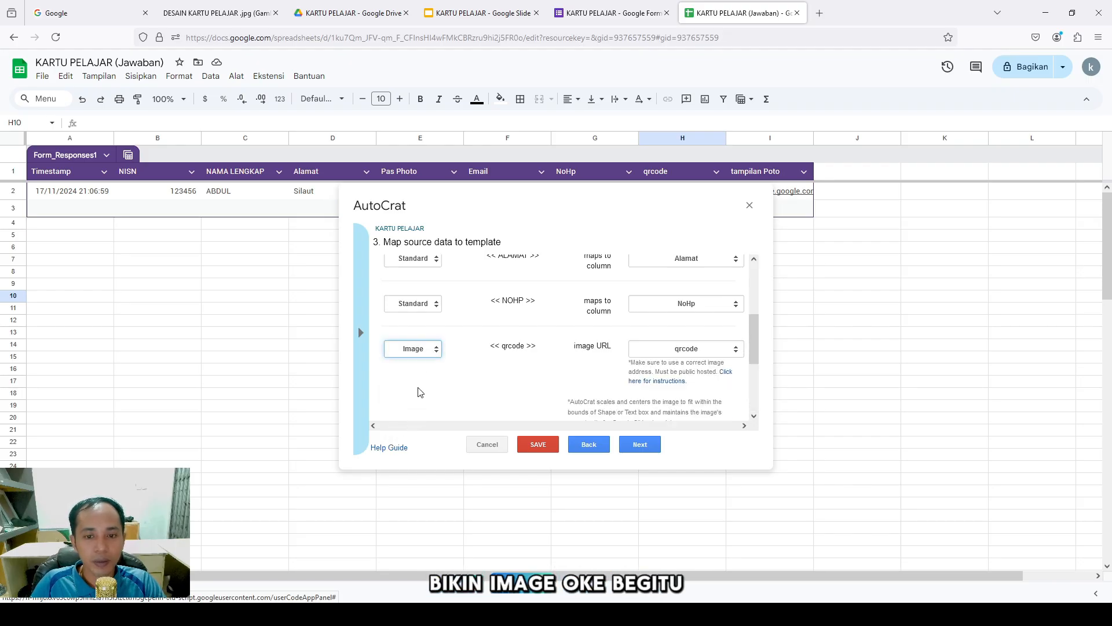
{"action": "mouse_move", "coordinate": [755, 335]}
{"action": "left_mouse_down"}
{"action": "mouse_move", "coordinate": [751, 374]}
{"action": "mouse_move", "coordinate": [745, 276]}
{"action": "mouse_move", "coordinate": [747, 352]}
{"action": "left_mouse_up"}
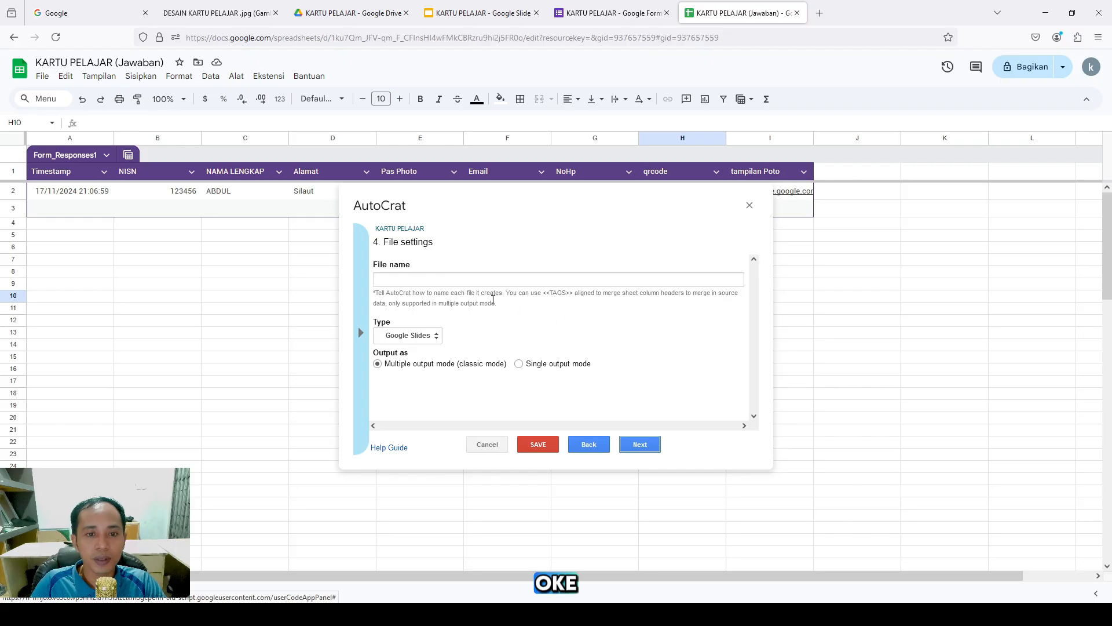
Name the output files 'Kartu Pelajar <<NAMA LENGKAP>>' and set the file type to PDF
{"action": "left_click", "coordinate": [484, 278]}
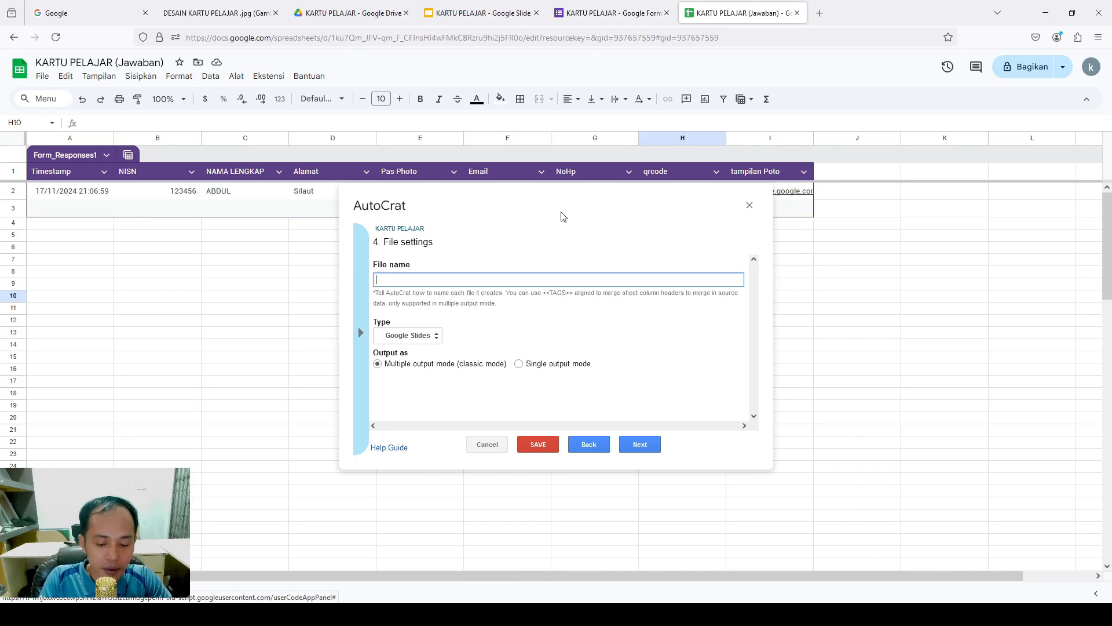
{"action": "type", "text": "Kartu Pelajar"}
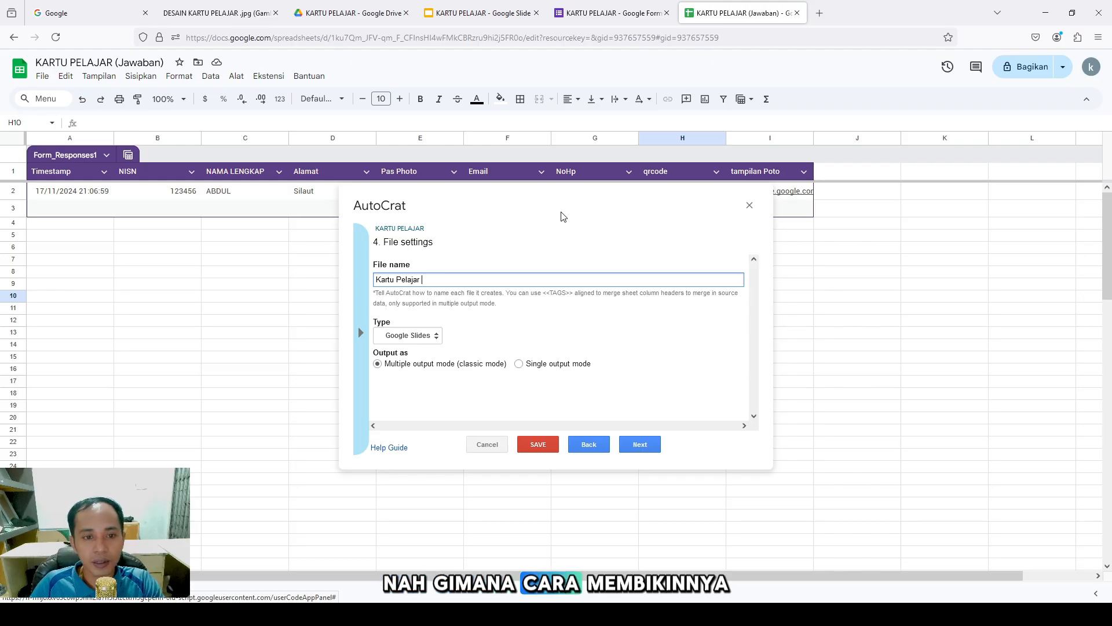
{"action": "left_click", "coordinate": [358, 339]}
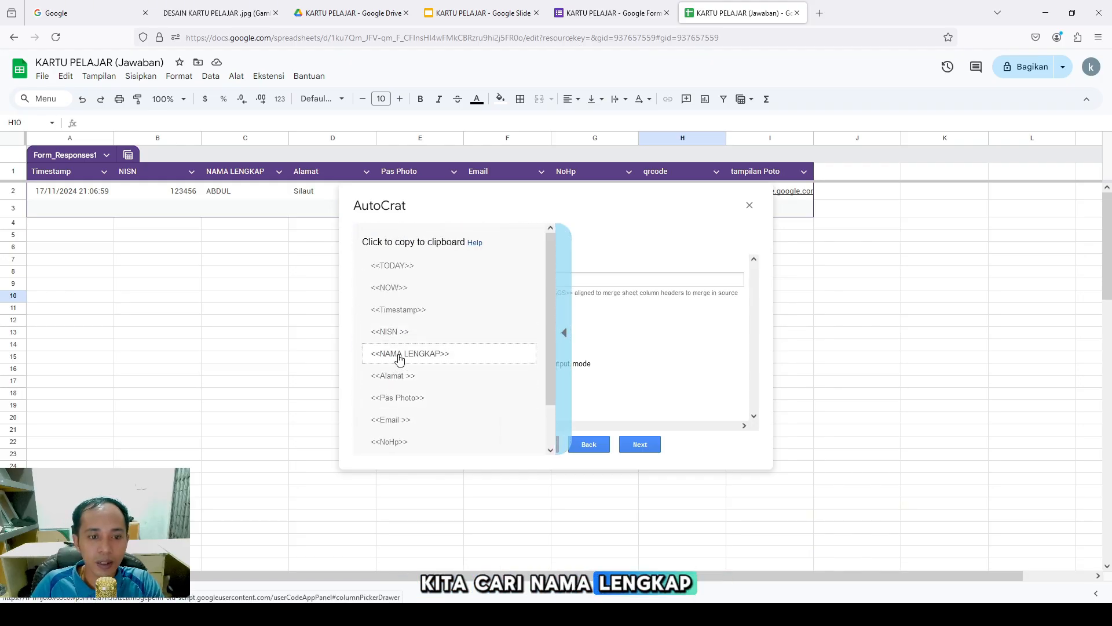
{"action": "left_click", "coordinate": [405, 353]}
{"action": "left_click", "coordinate": [466, 281]}
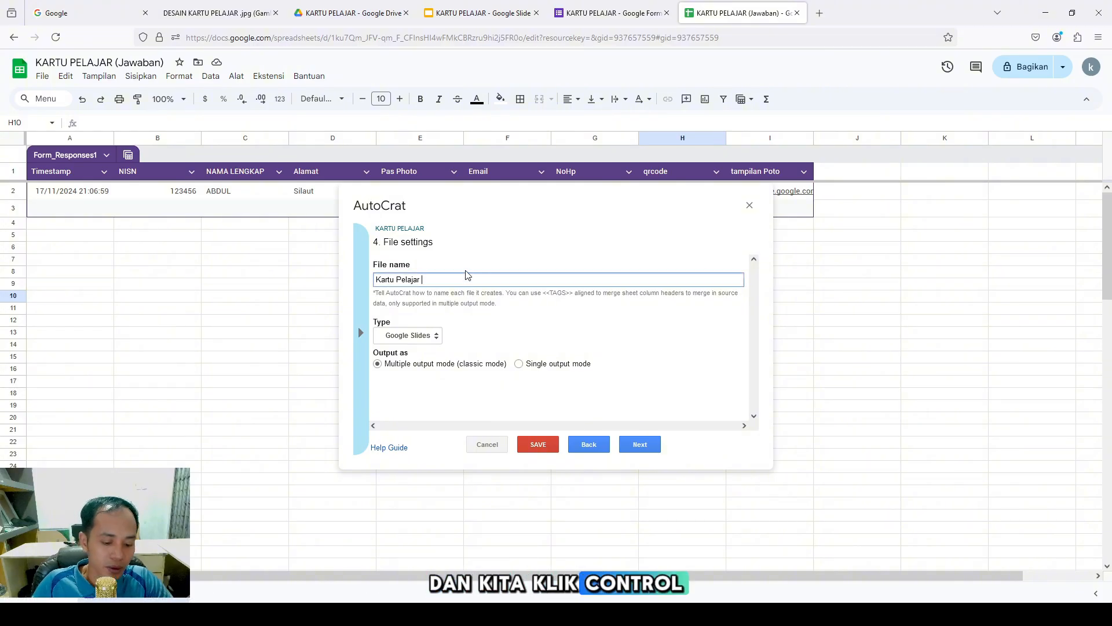
{"action": "type", "text": "<<NAMA LENGKAP>>"}
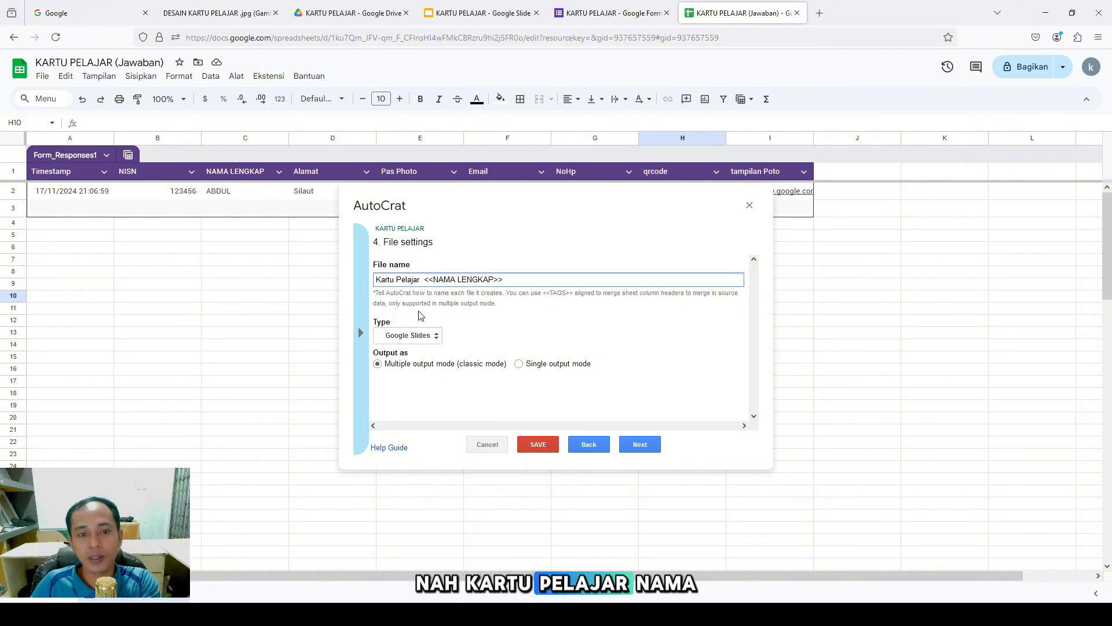
{"action": "left_click", "coordinate": [473, 335]}
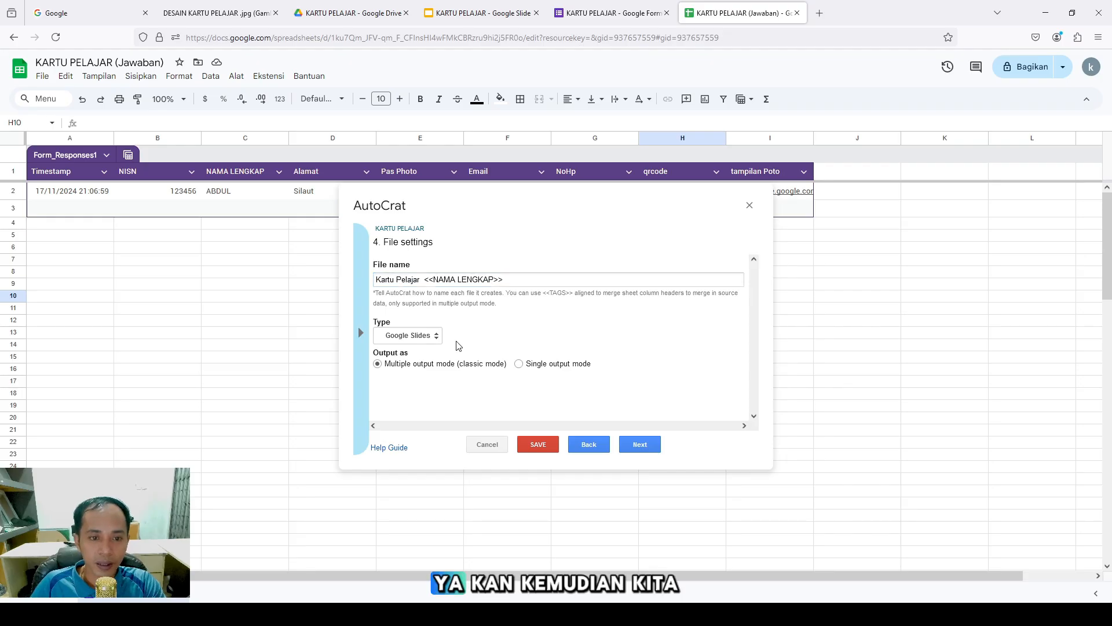
{"action": "left_click", "coordinate": [423, 341]}
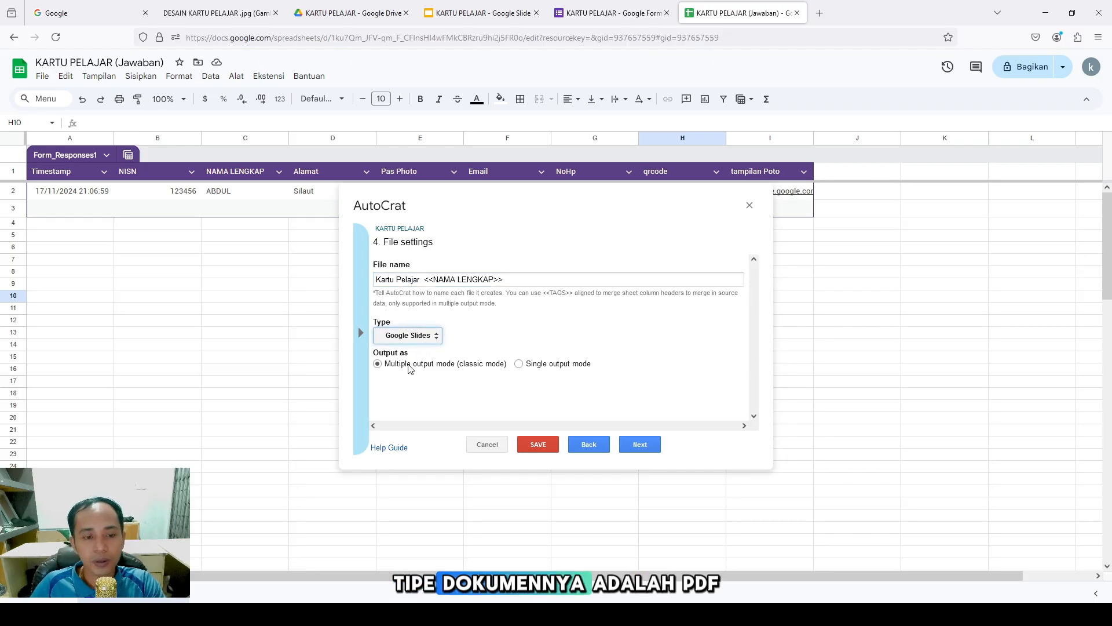
{"action": "left_click", "coordinate": [409, 365]}
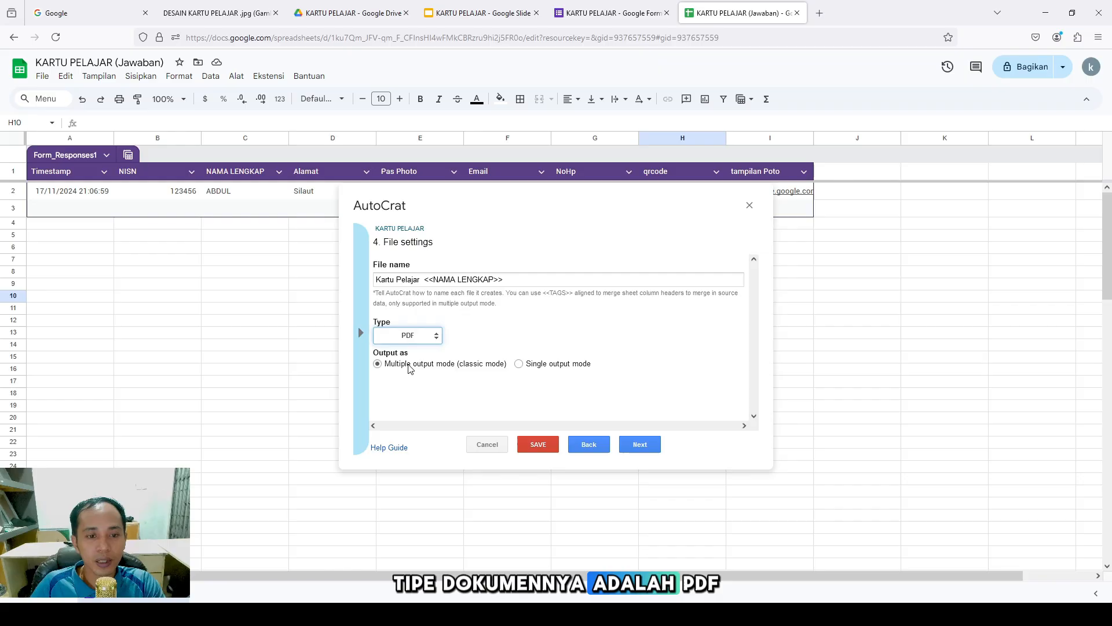
{"action": "left_click", "coordinate": [640, 444]}
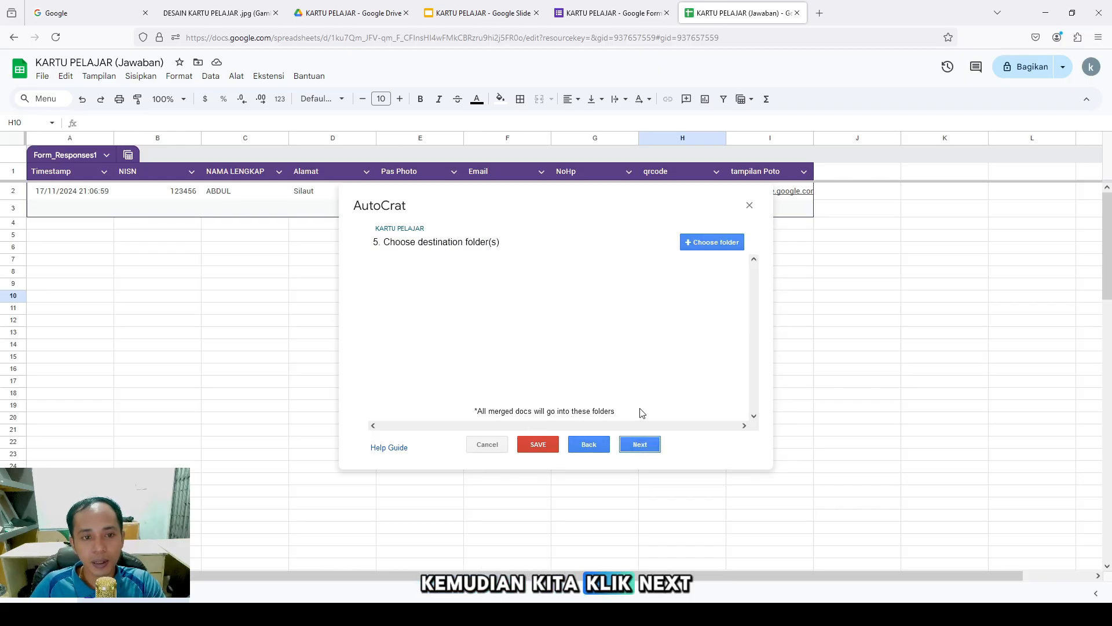
Set the KARTU PELAJAR Drive folder as destination and skip the dynamic folder and merge condition steps
{"action": "left_click", "coordinate": [695, 252]}
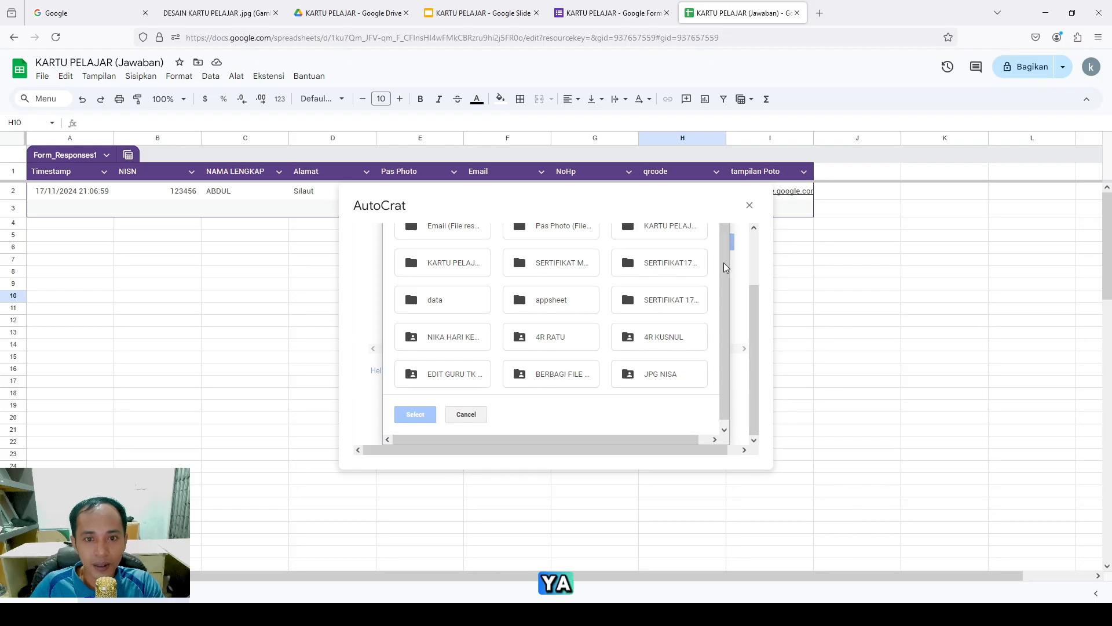
{"action": "mouse_move", "coordinate": [724, 262]}
{"action": "left_mouse_down"}
{"action": "mouse_move", "coordinate": [724, 273]}
{"action": "mouse_move", "coordinate": [719, 245]}
{"action": "left_mouse_up"}
{"action": "left_click", "coordinate": [449, 265]}
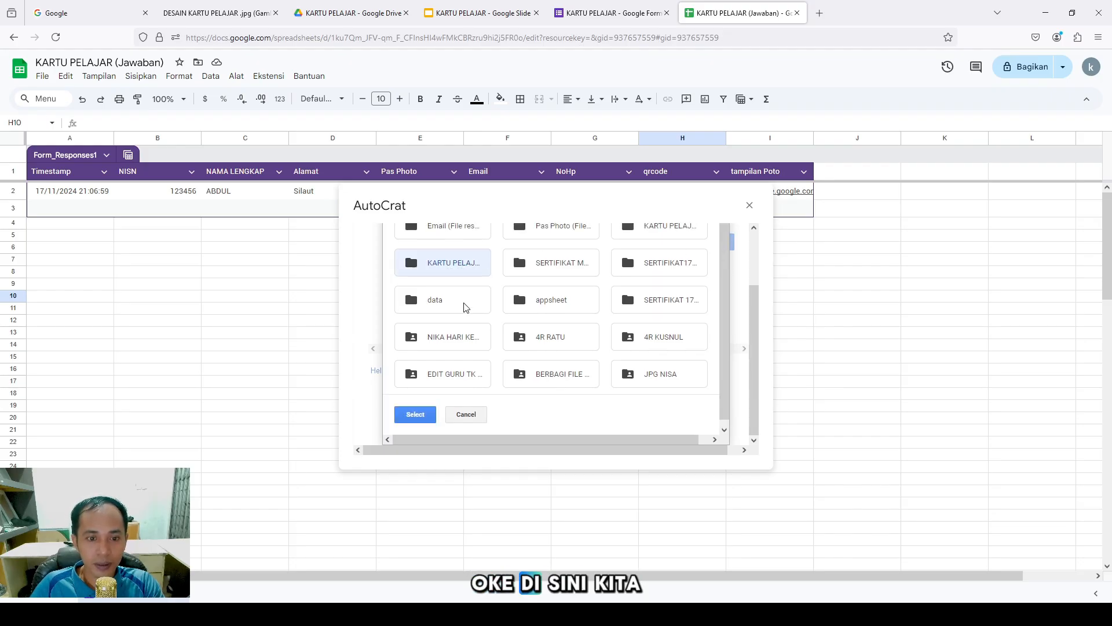
{"action": "left_click", "coordinate": [415, 414]}
{"action": "left_click", "coordinate": [632, 446]}
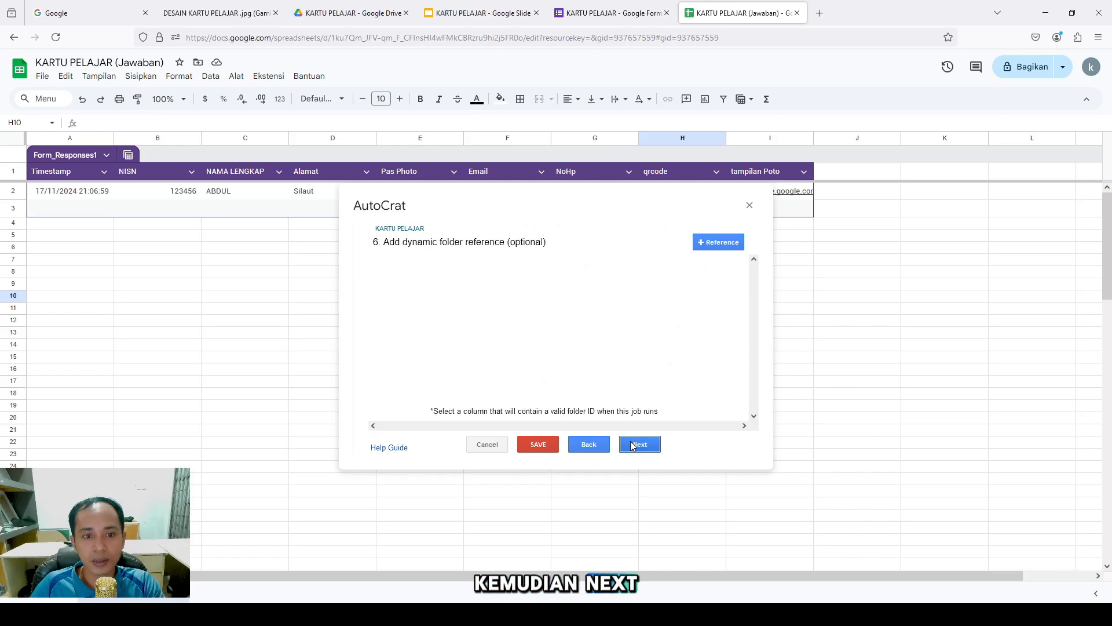
{"action": "left_click", "coordinate": [638, 449]}
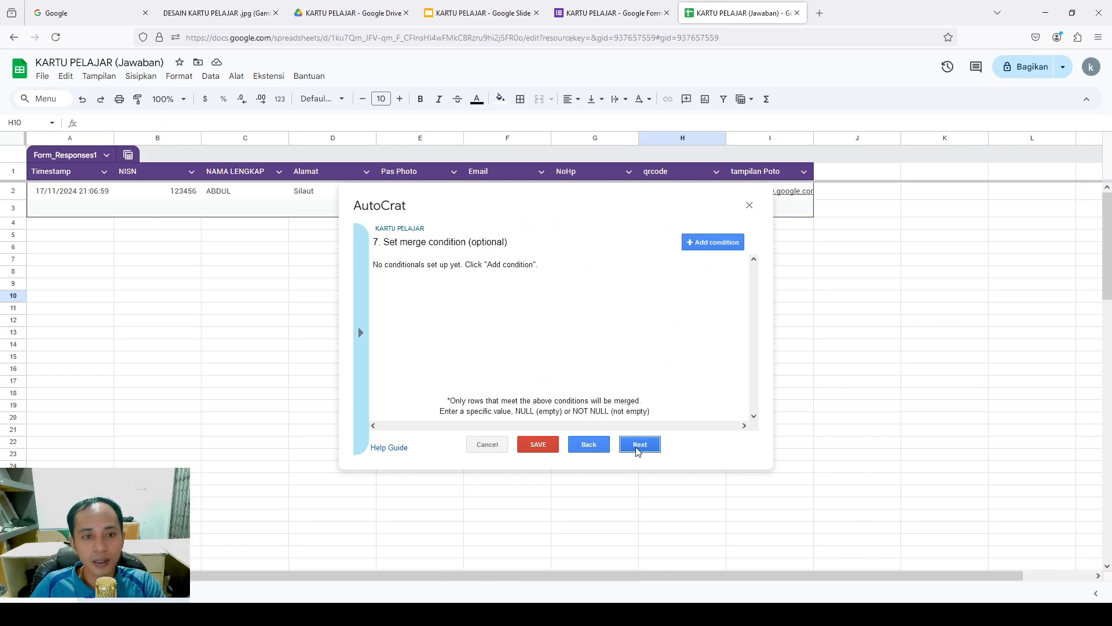
{"action": "left_click", "coordinate": [639, 447]}
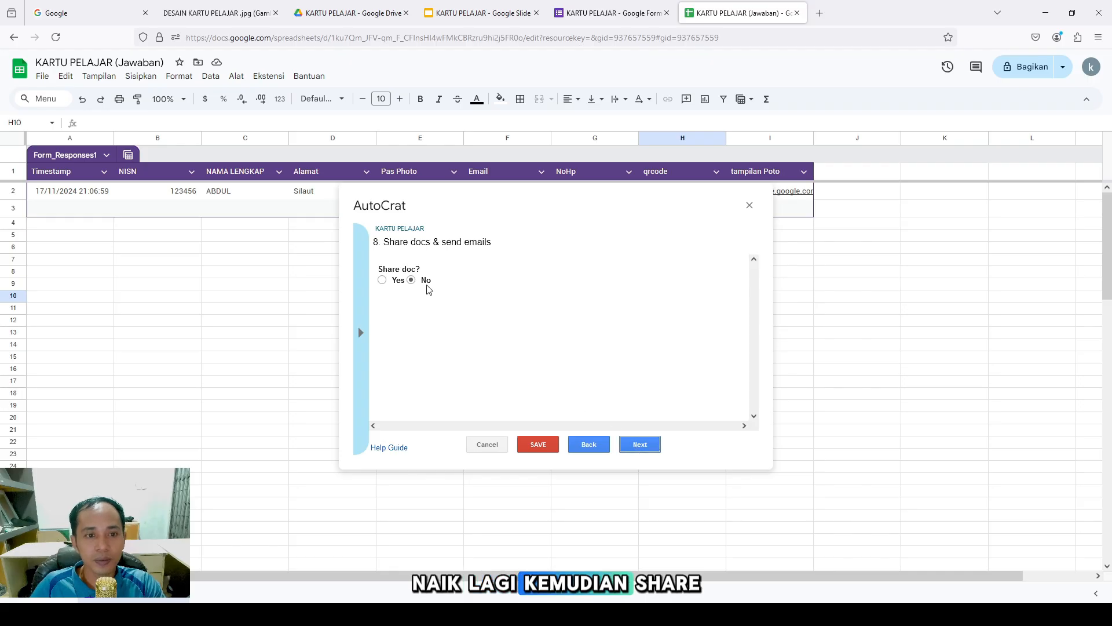
Set Share doc to Yes so each generated card is shared as a PDF
{"action": "left_click", "coordinate": [382, 282]}
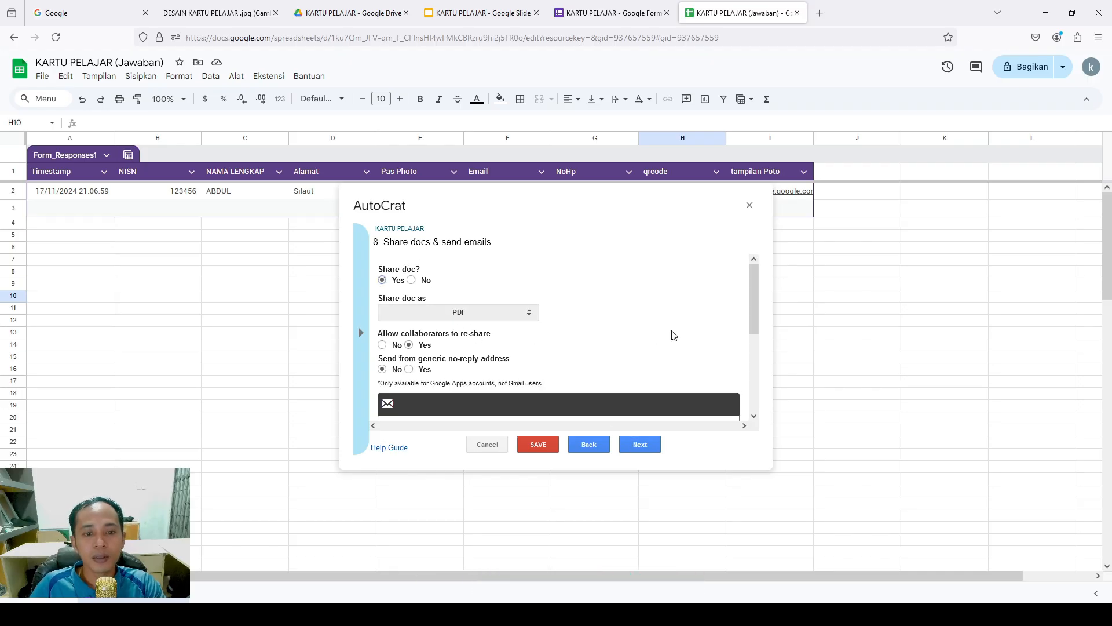
{"action": "left_click_drag", "start_coordinate": [753, 300], "coordinate": [748, 326]}
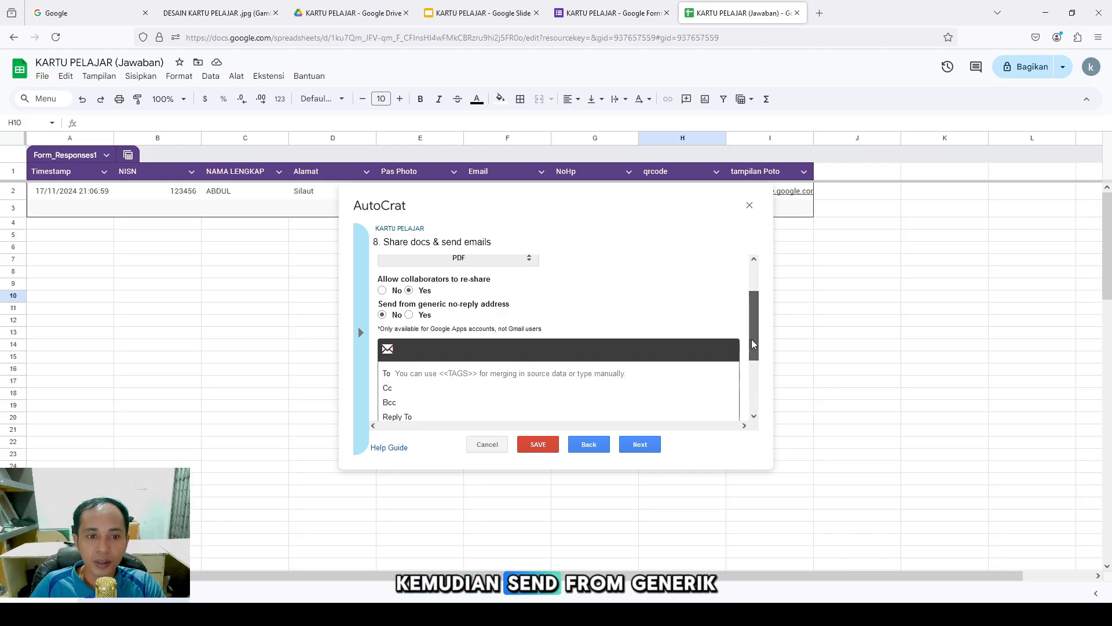
{"action": "left_click_drag", "start_coordinate": [752, 339], "coordinate": [753, 371]}
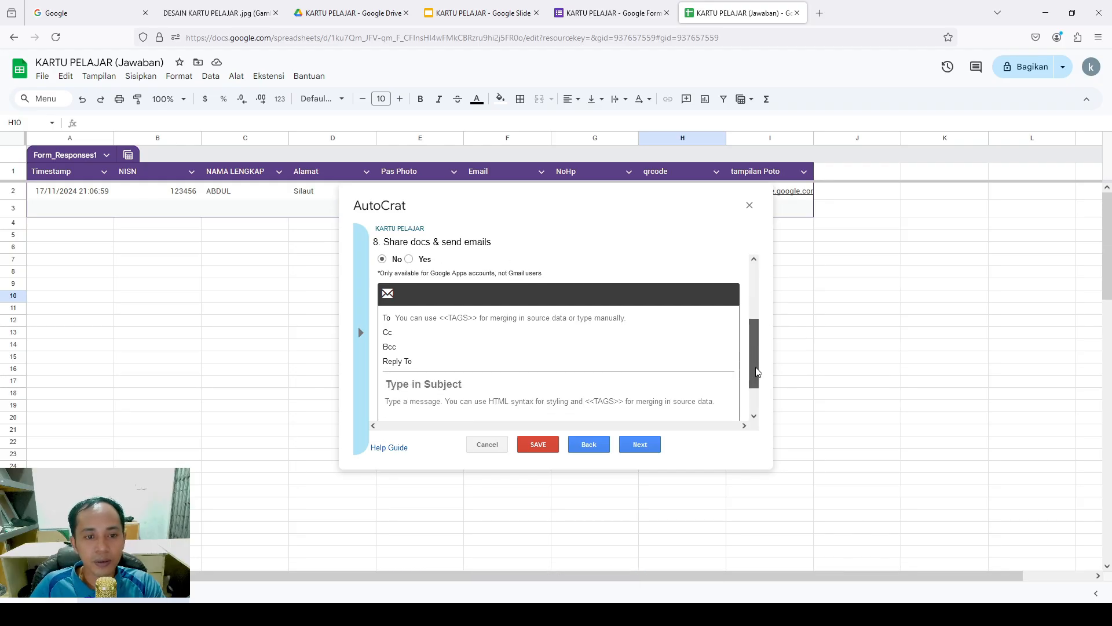
Fill the email To field with the <<Email >> merge tag from the tag list
{"action": "left_click", "coordinate": [451, 321]}
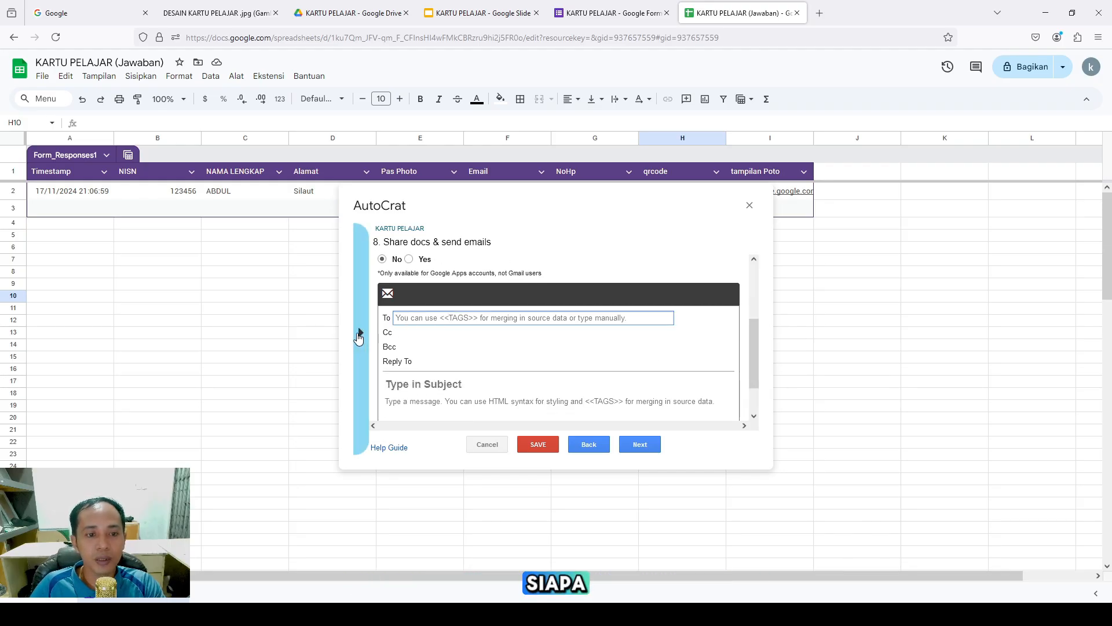
{"action": "left_click", "coordinate": [360, 333]}
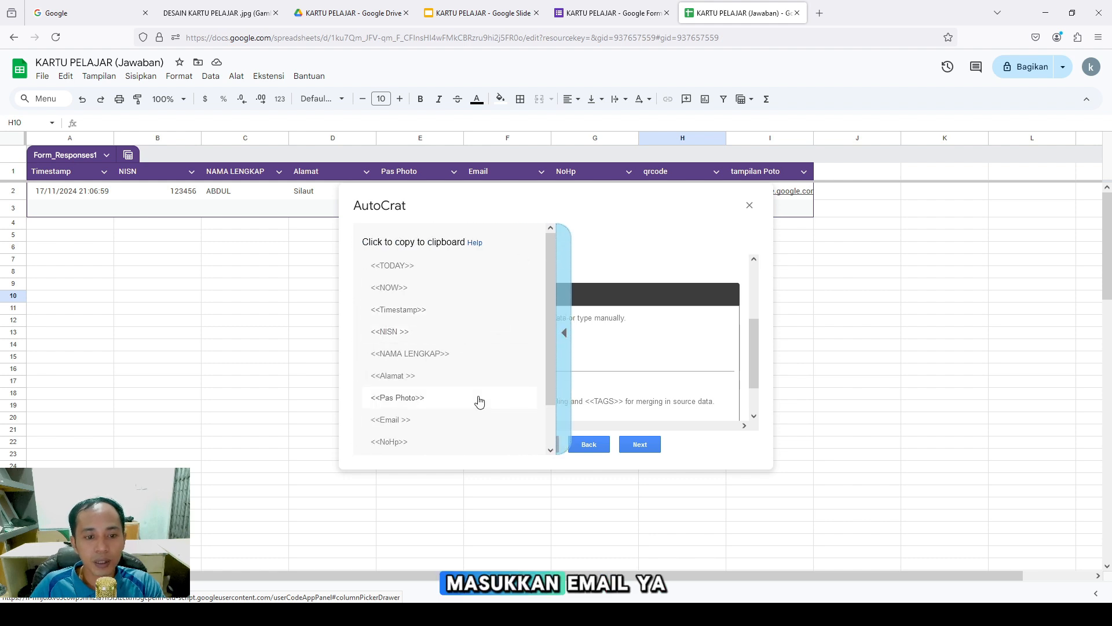
{"action": "left_click", "coordinate": [449, 418]}
{"action": "left_click", "coordinate": [448, 318]}
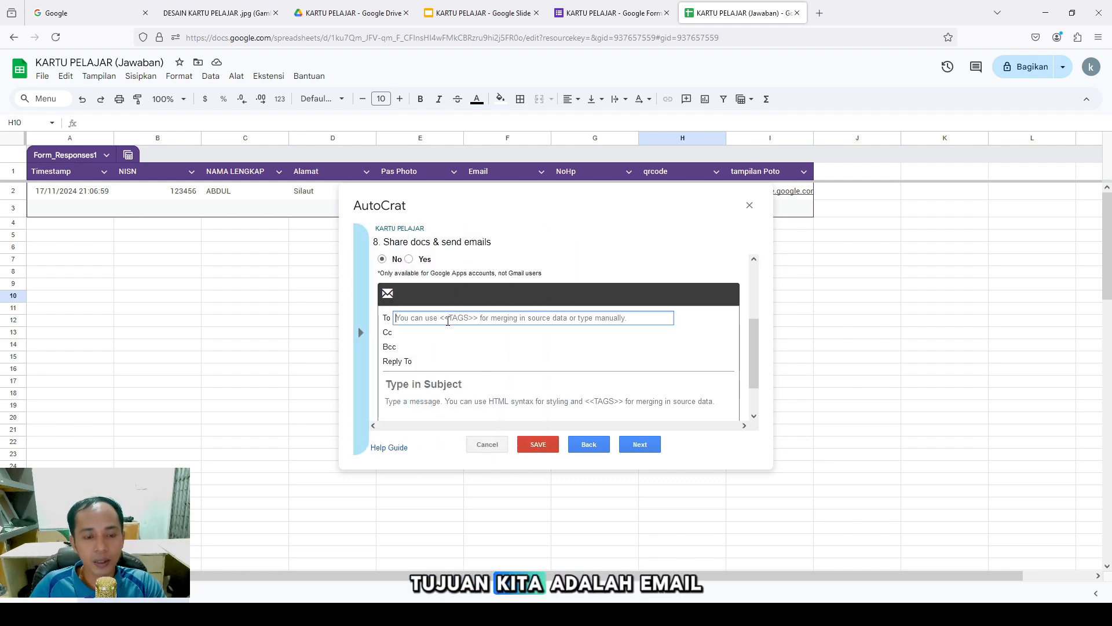
{"action": "type", "text": "<<Email >>"}
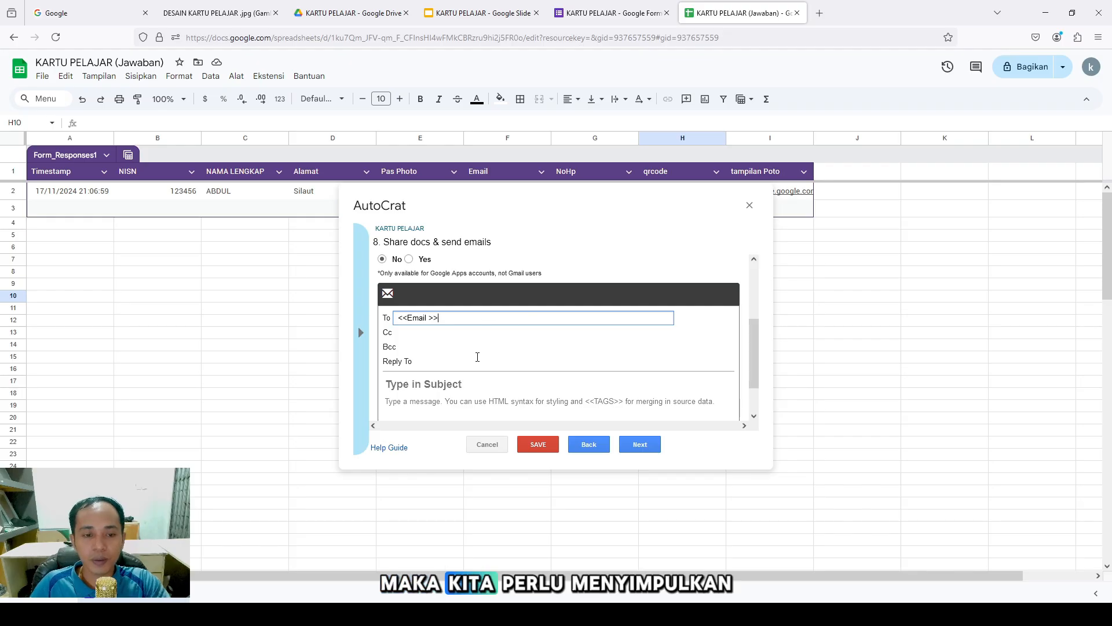
{"action": "left_click", "coordinate": [511, 375]}
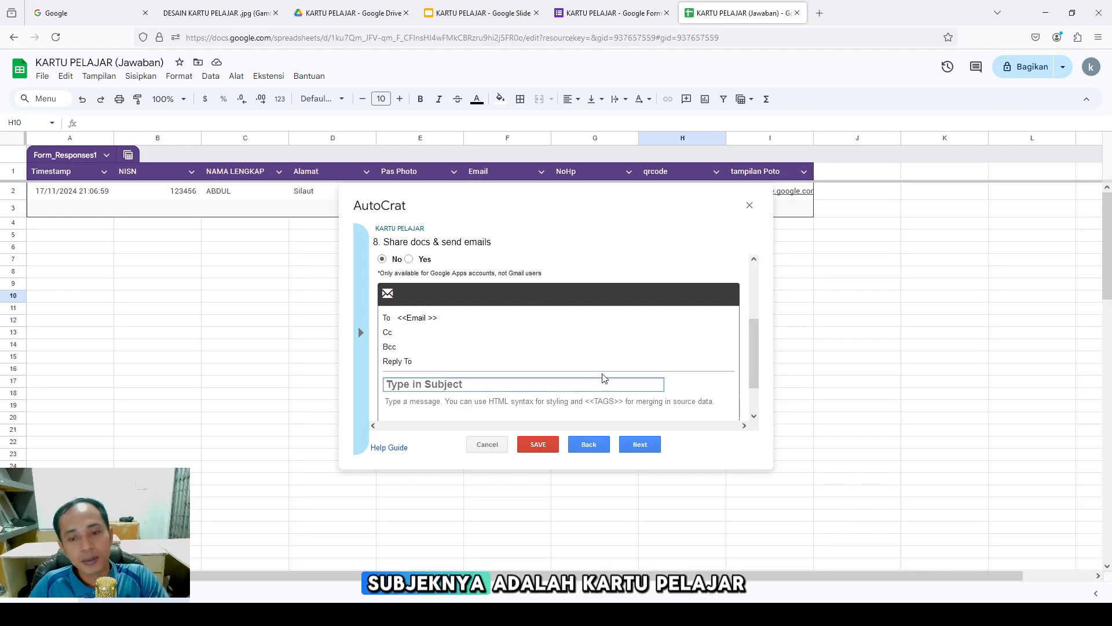
Enter the subject 'Kartu Pelajar SMK' and begin the message body with 'Hall'
{"action": "left_click_drag", "start_coordinate": [753, 350], "coordinate": [757, 376]}
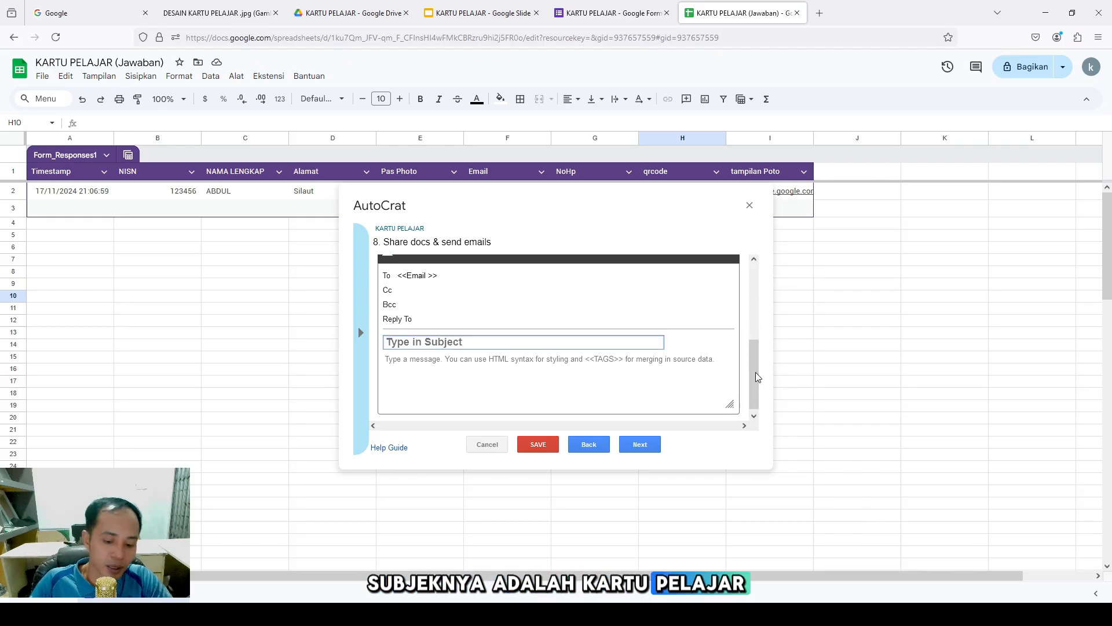
{"action": "type", "text": "Kartu Pelajar"}
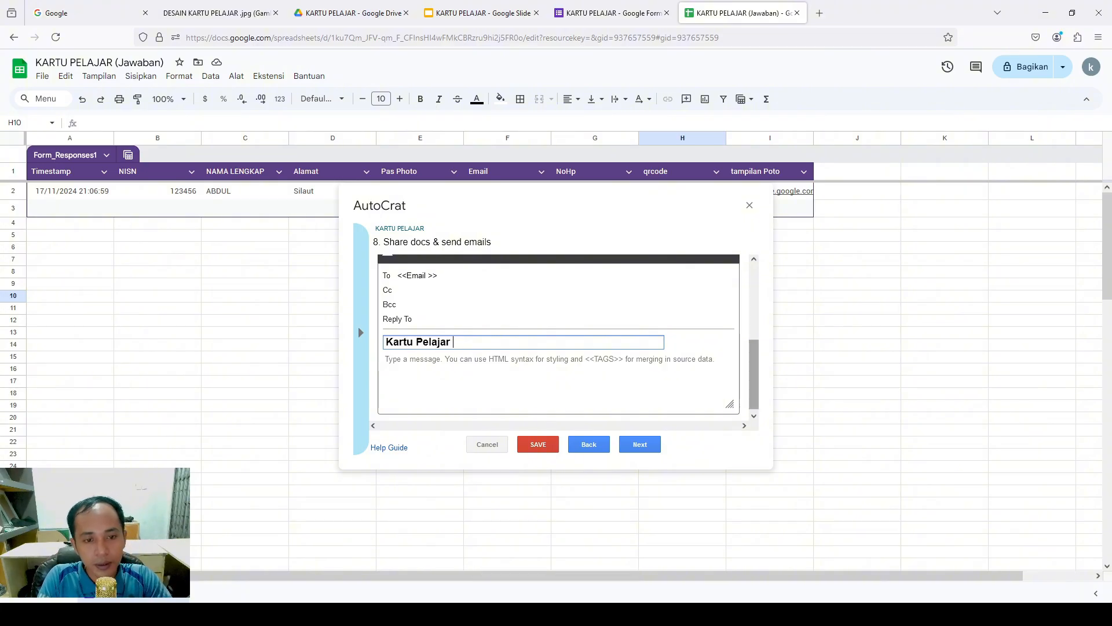
{"action": "type", "text": " SMK"}
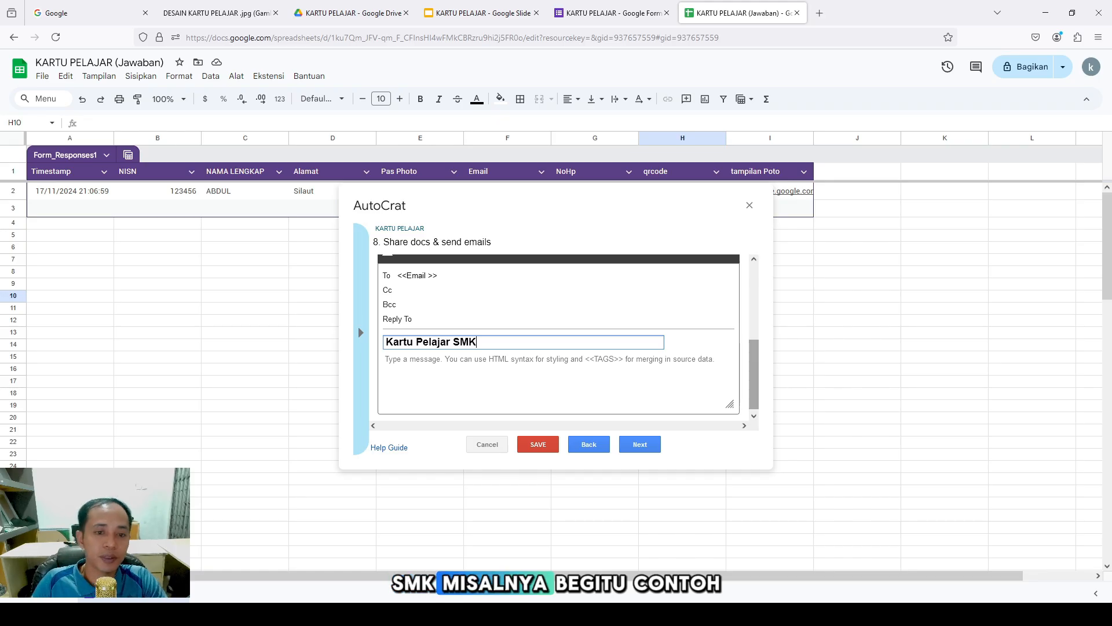
{"action": "left_click", "coordinate": [520, 360]}
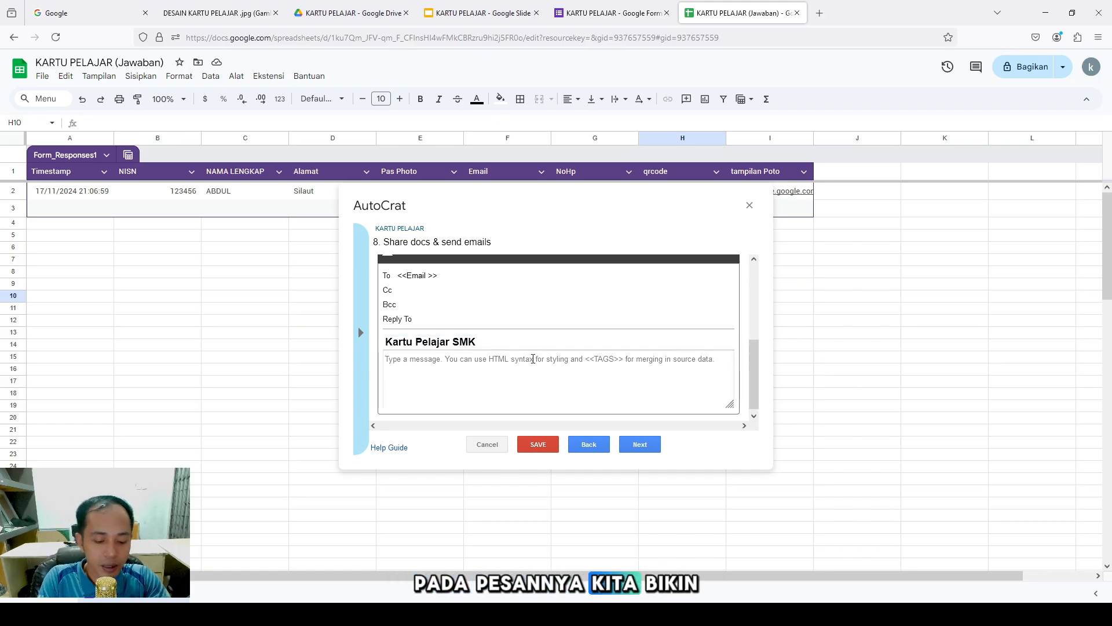
{"action": "type", "text": "Hallo...."}
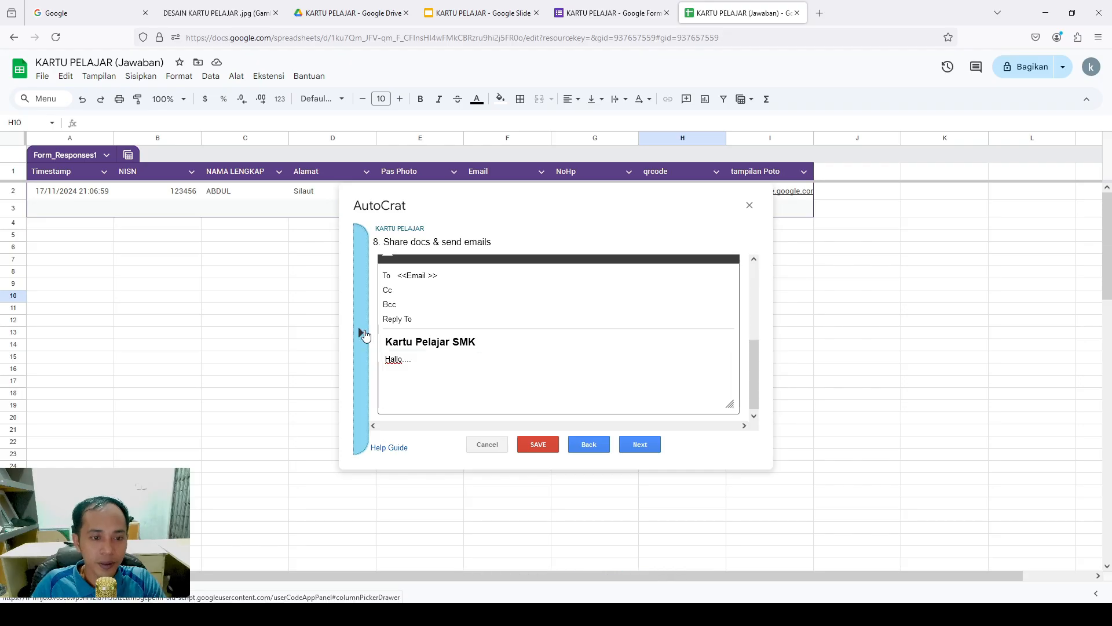
Insert the <<NAMA LENGKAP>> merge tag onto the greeting line
{"action": "left_click", "coordinate": [360, 332]}
{"action": "left_click", "coordinate": [447, 355]}
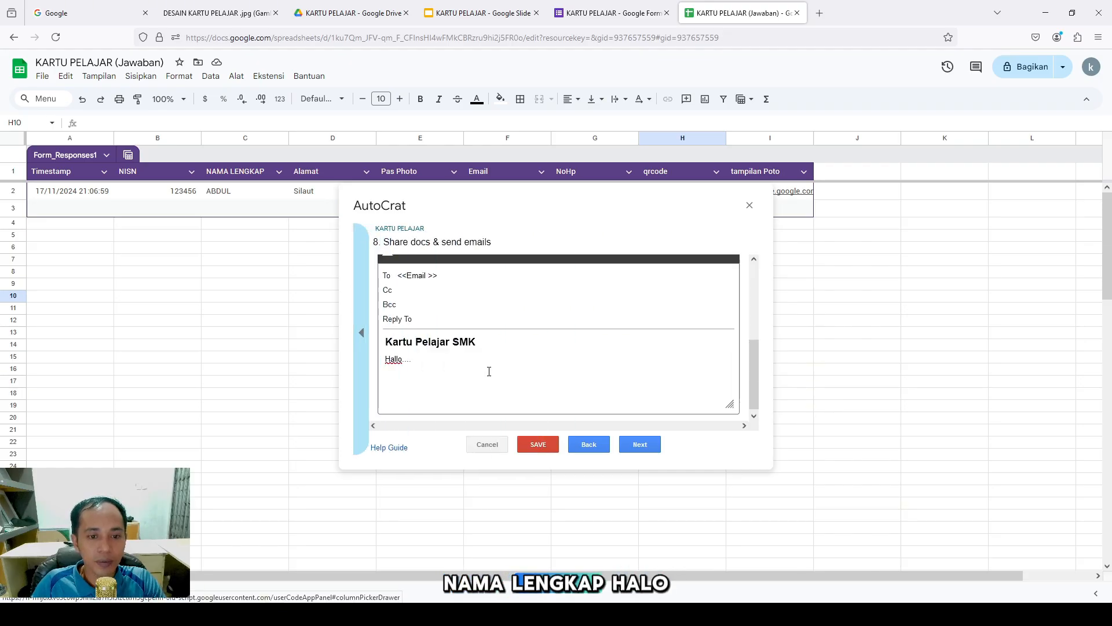
{"action": "key", "text": "Return"}
{"action": "type", "text": "<<NAMA LENGKAP>>"}
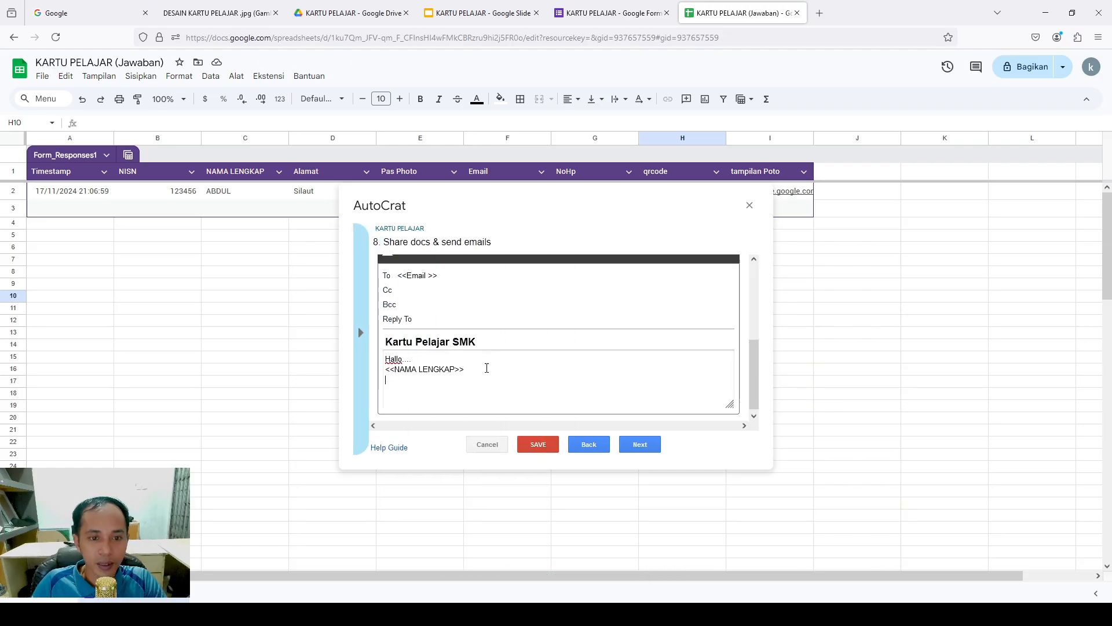
{"action": "left_click", "coordinate": [386, 370]}
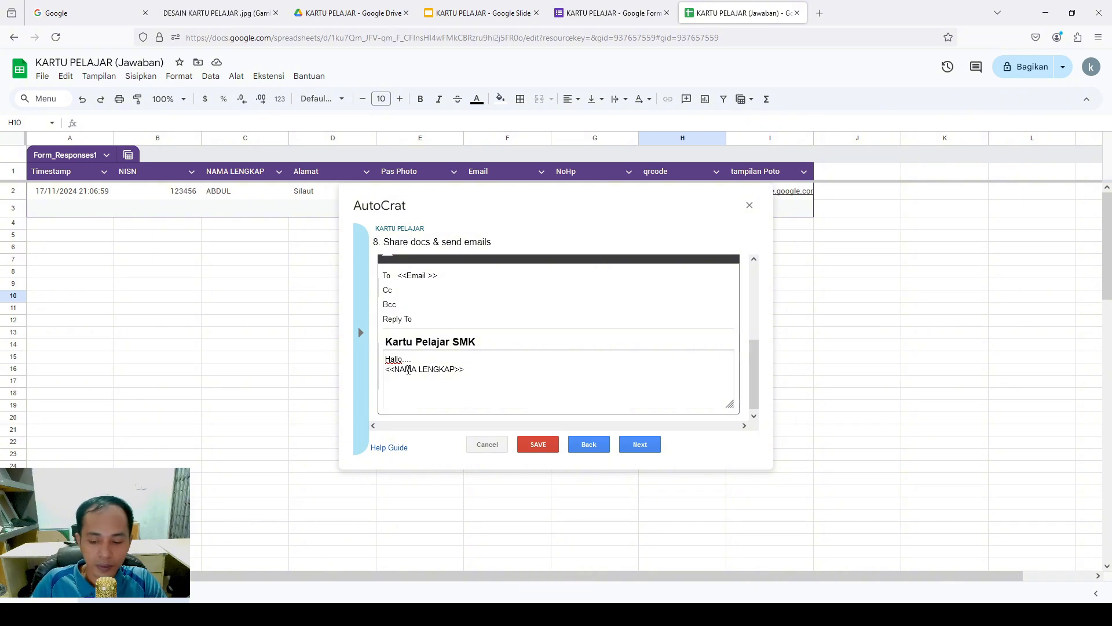
{"action": "key", "text": "BackSpace"}
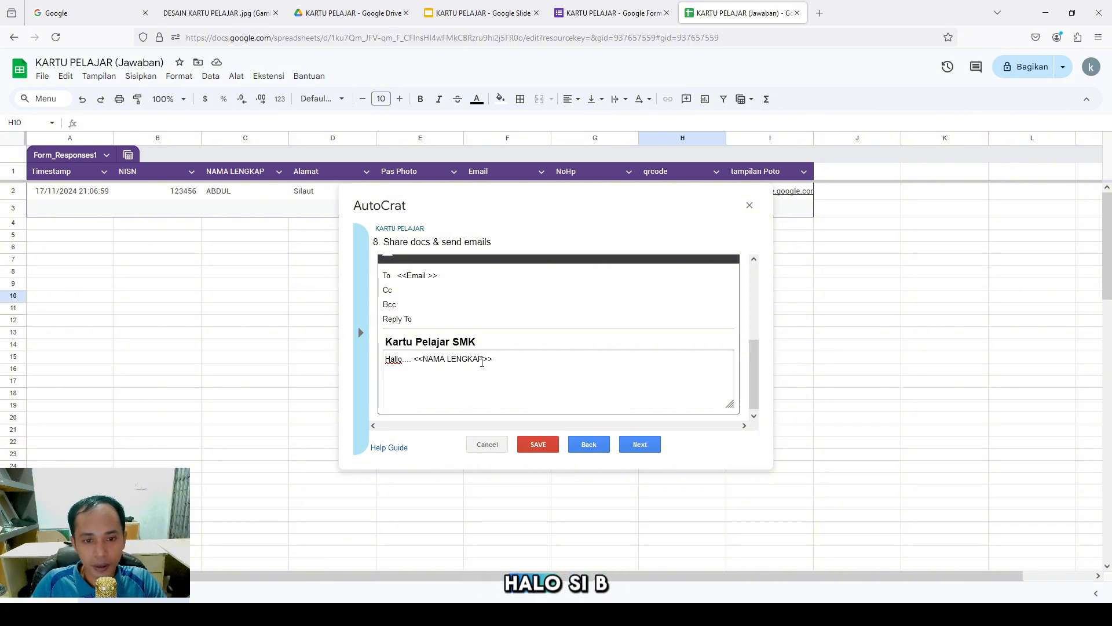
Finish the message 'ini adalah kartu pelajar anda, ... terimakasih' and advance to triggers
{"action": "left_click", "coordinate": [511, 362]}
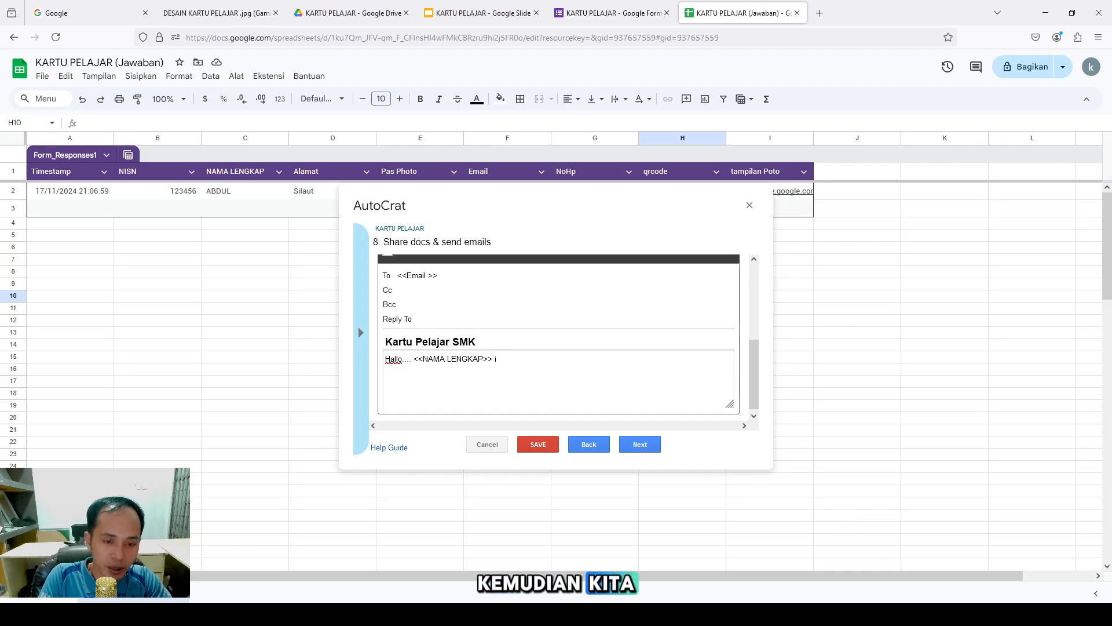
{"action": "type", "text": "ini adalah "}
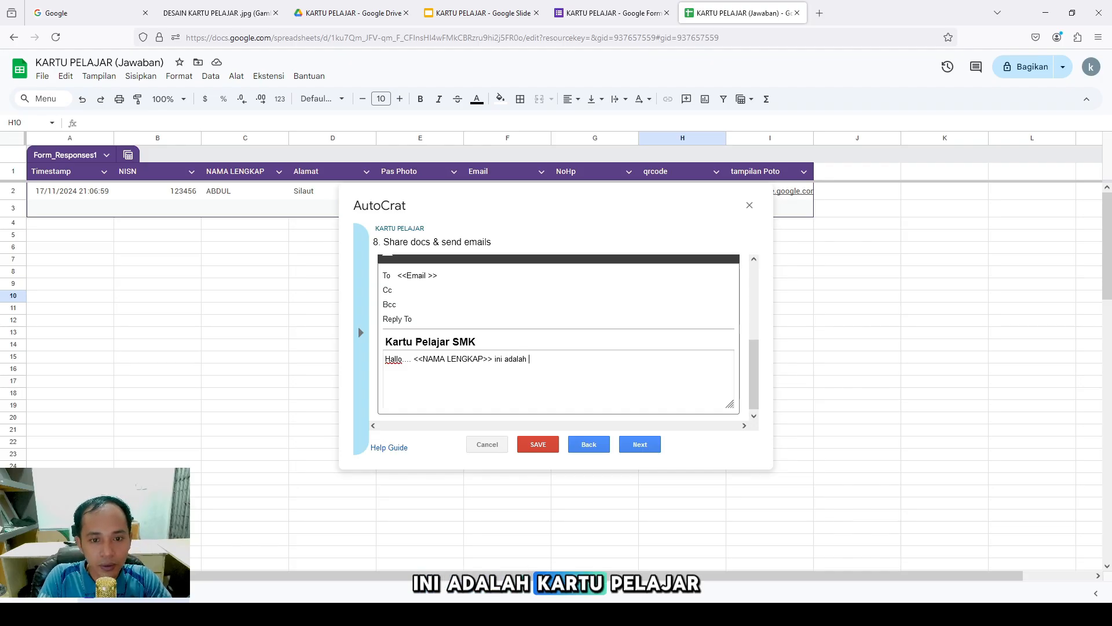
{"action": "type", "text": "kartu pela"}
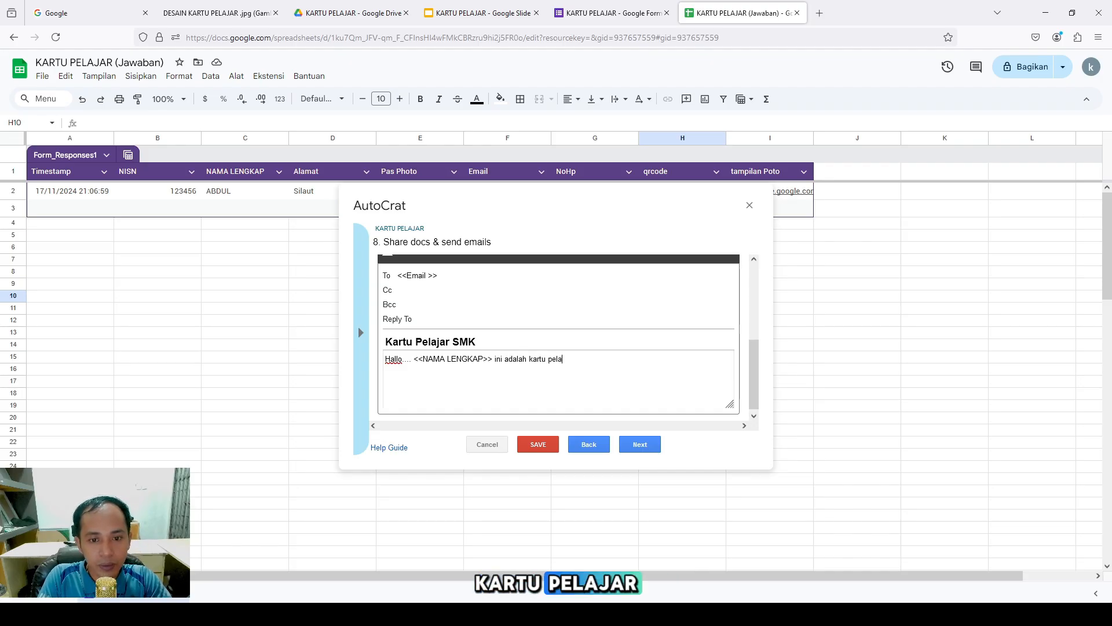
{"action": "type", "text": "jar "}
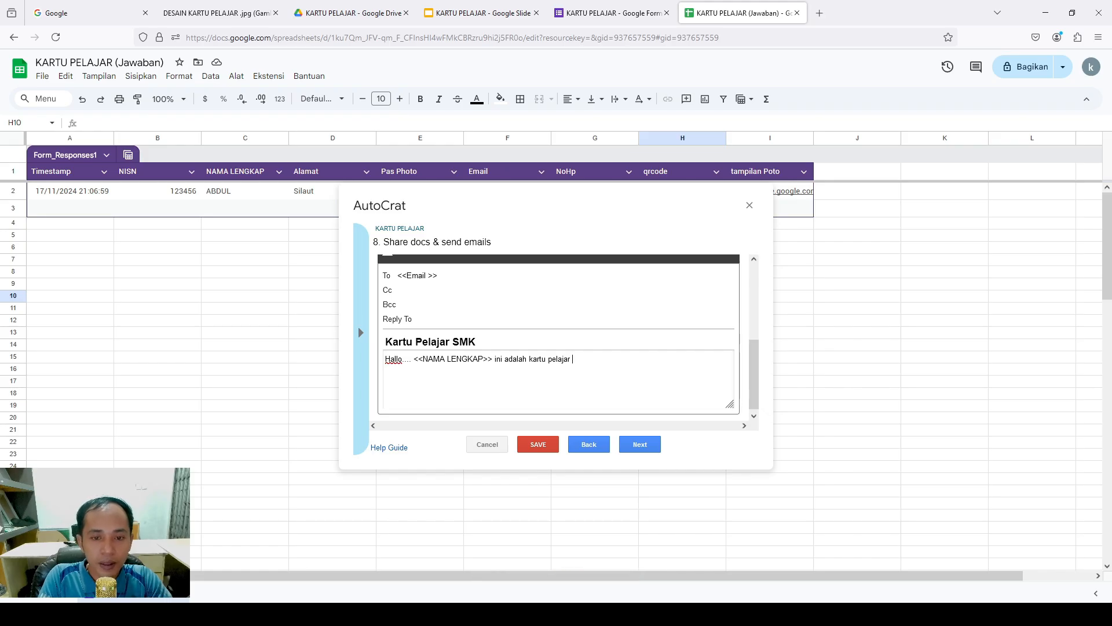
{"action": "type", "text": "yan"}
{"action": "key", "text": "BackSpace"}
{"action": "key", "text": "BackSpace"}
{"action": "key", "text": "BackSpace"}
{"action": "type", "text": "a"}
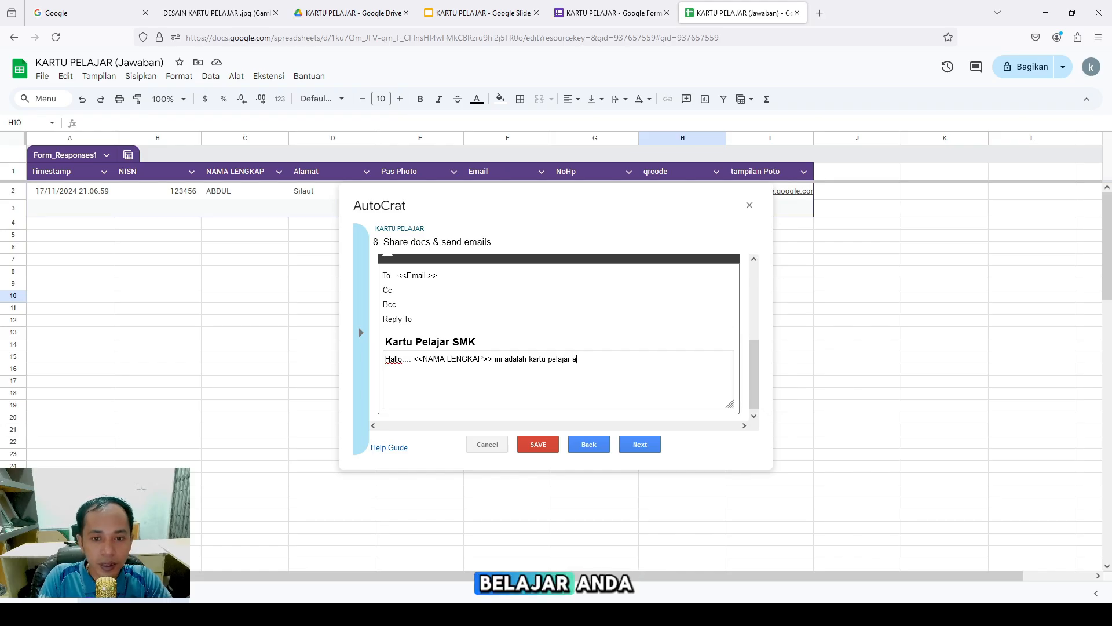
{"action": "type", "text": "nda, ini dapat dis"}
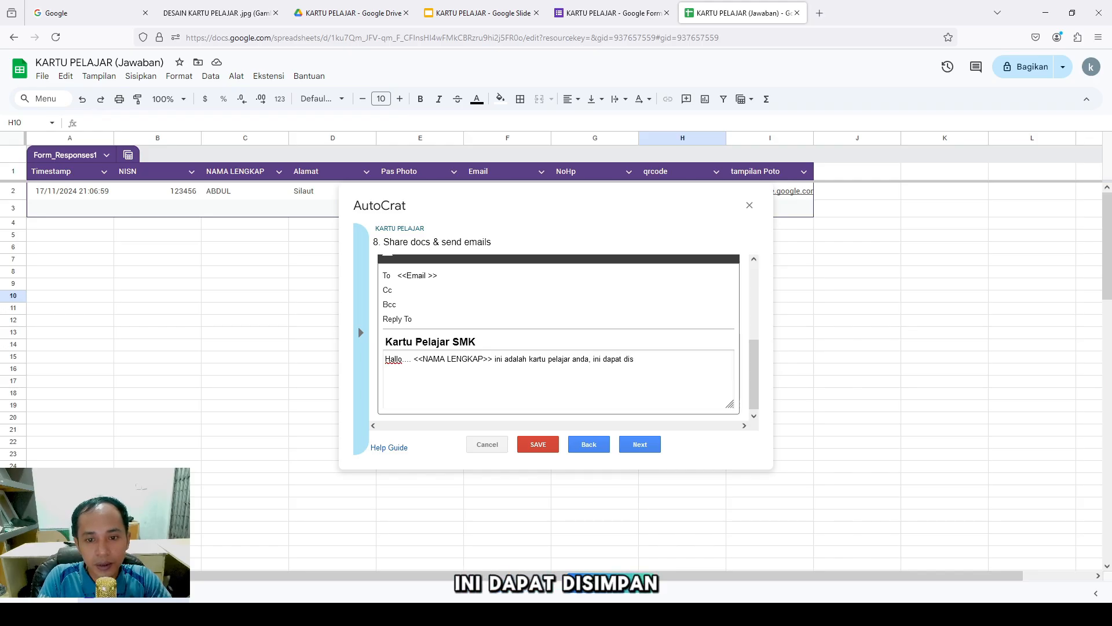
{"action": "type", "text": "impan "}
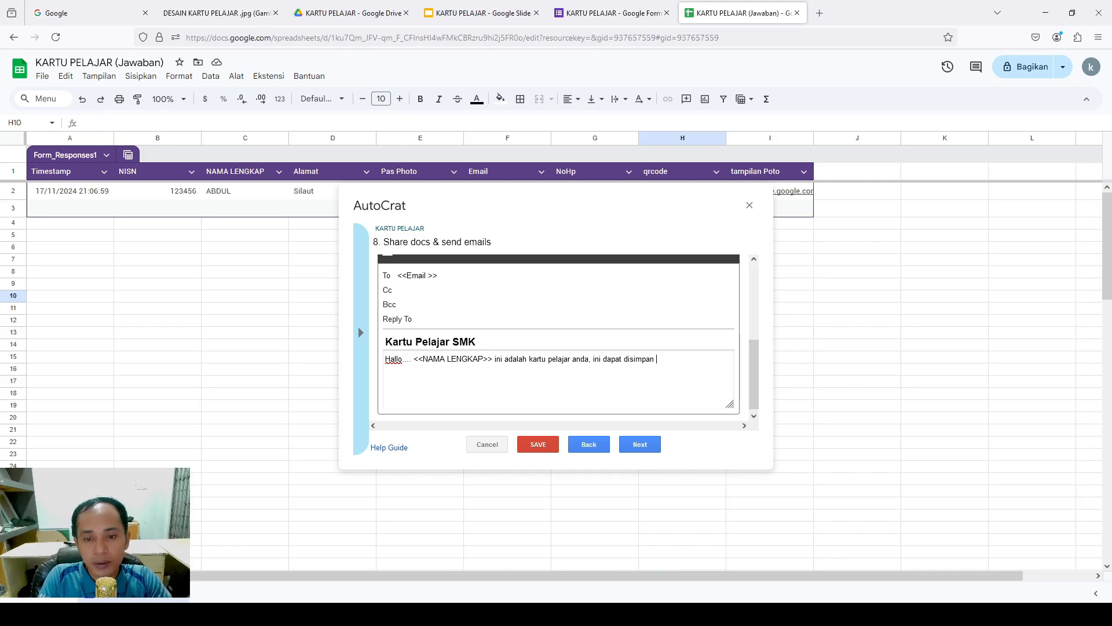
{"action": "type", "text": "di cetak di gunakan"}
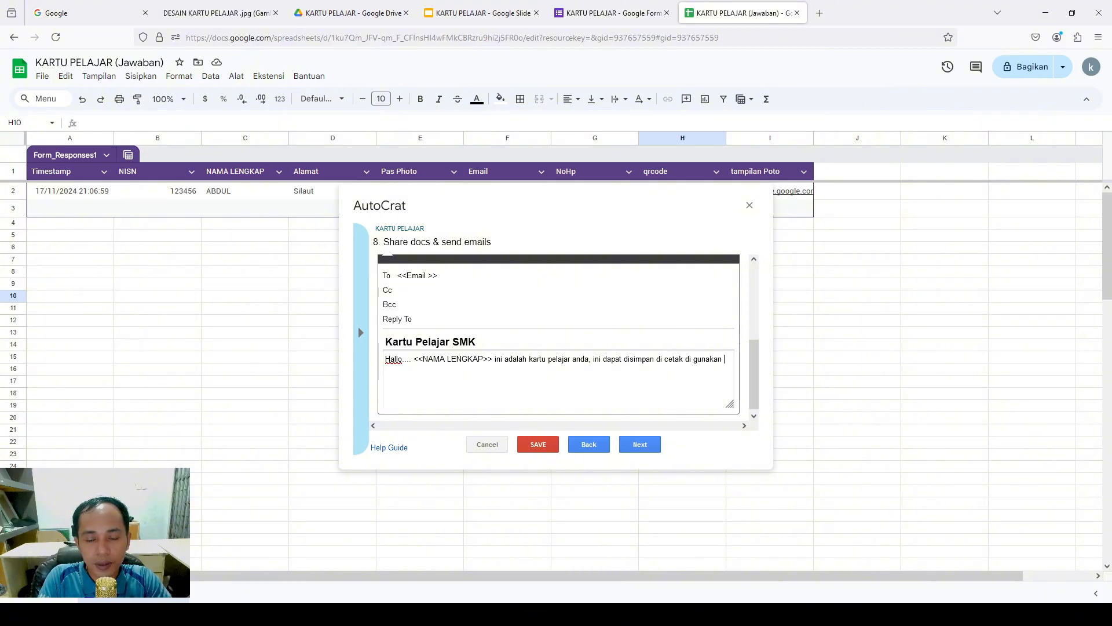
{"action": "type", "text": " saat perlu."}
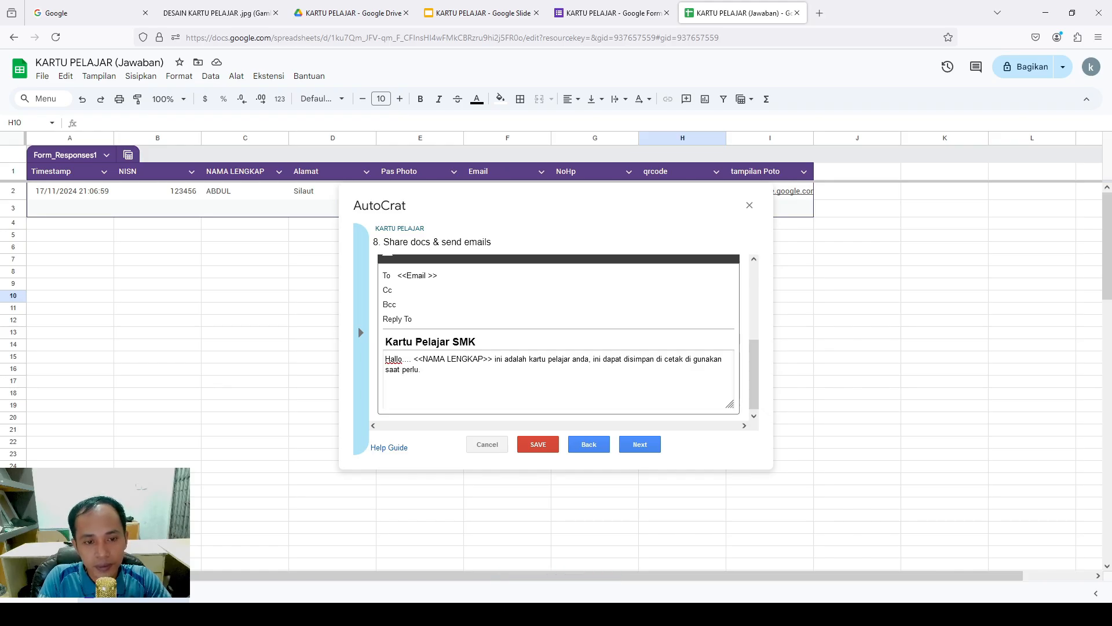
{"action": "type", "text": " terima"}
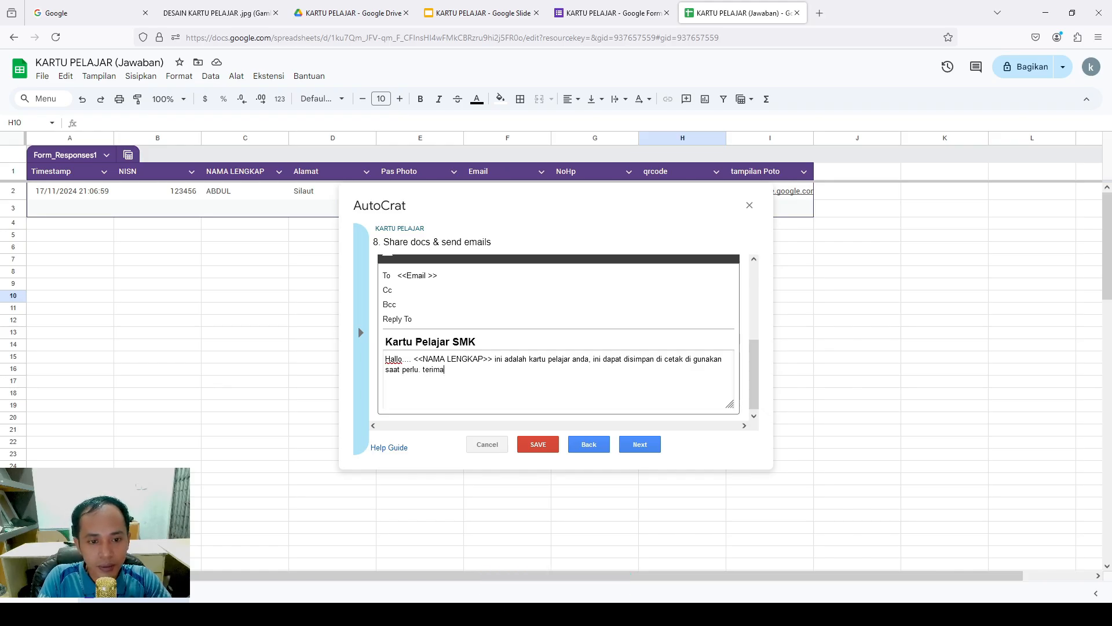
{"action": "type", "text": "kasih."}
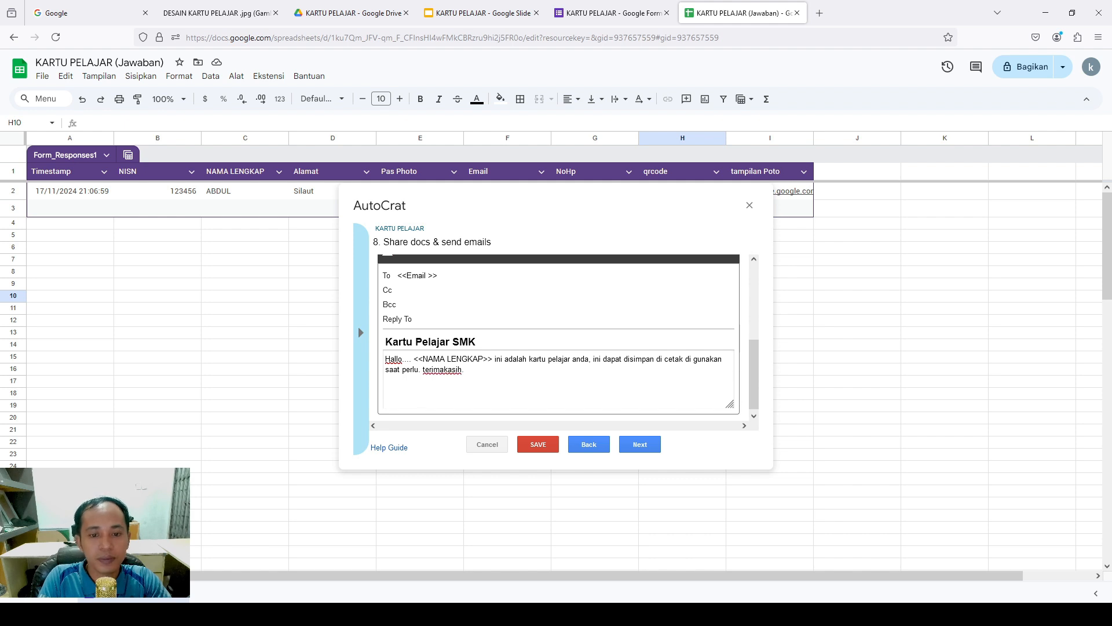
{"action": "left_click", "coordinate": [646, 447]}
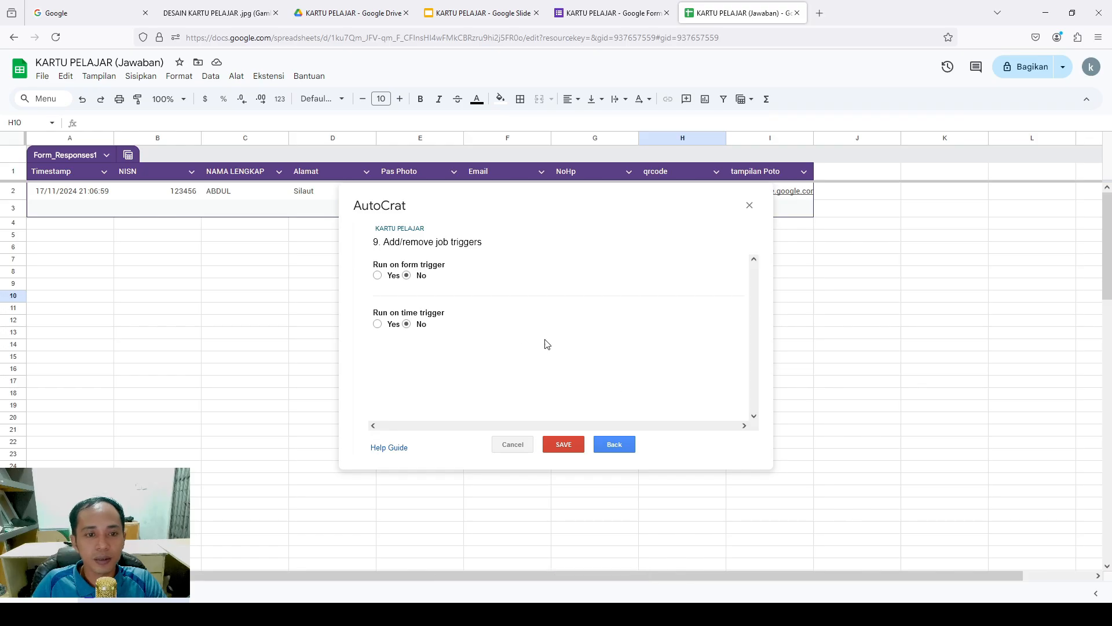
Set Run on form trigger to Yes, confirm enabling triggers, and save the KARTU PELAJAR job
{"action": "left_click", "coordinate": [377, 276]}
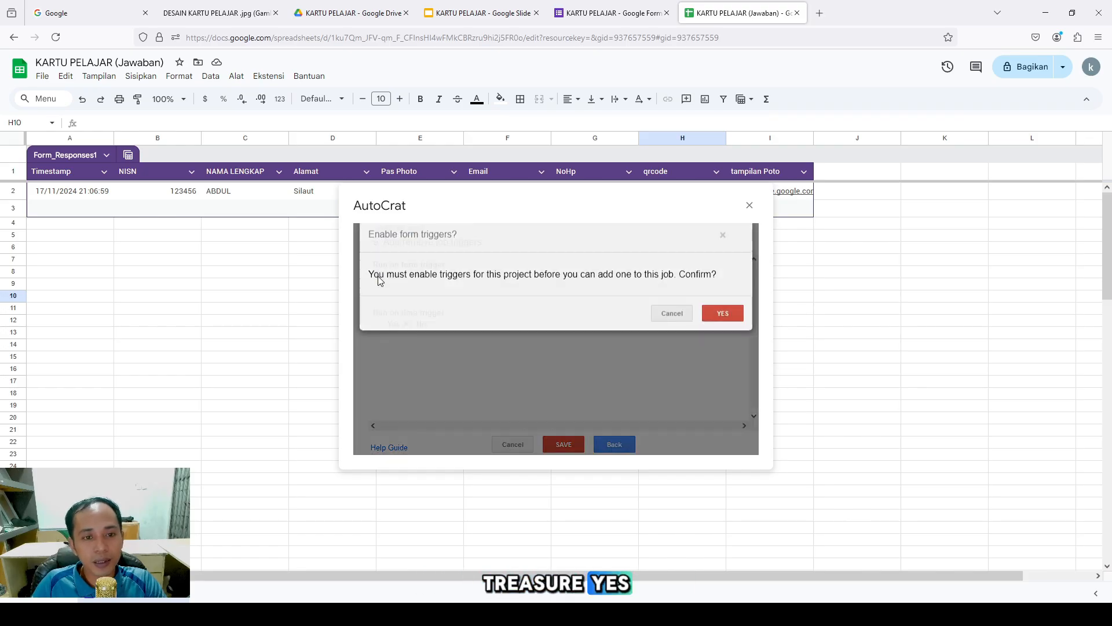
{"action": "left_click", "coordinate": [718, 322]}
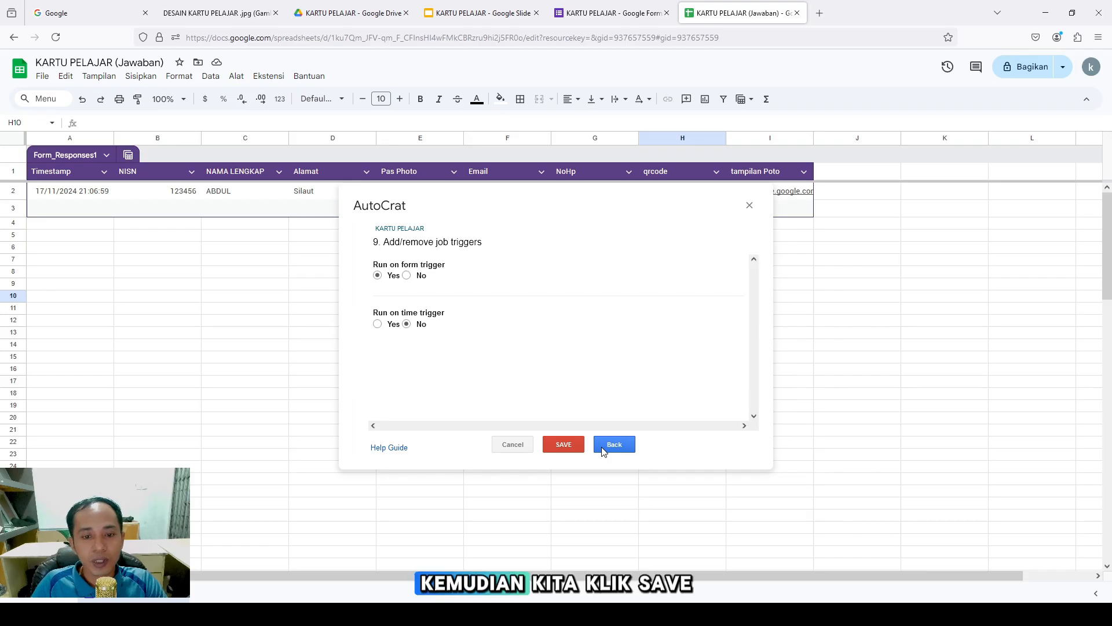
{"action": "left_click", "coordinate": [565, 445]}
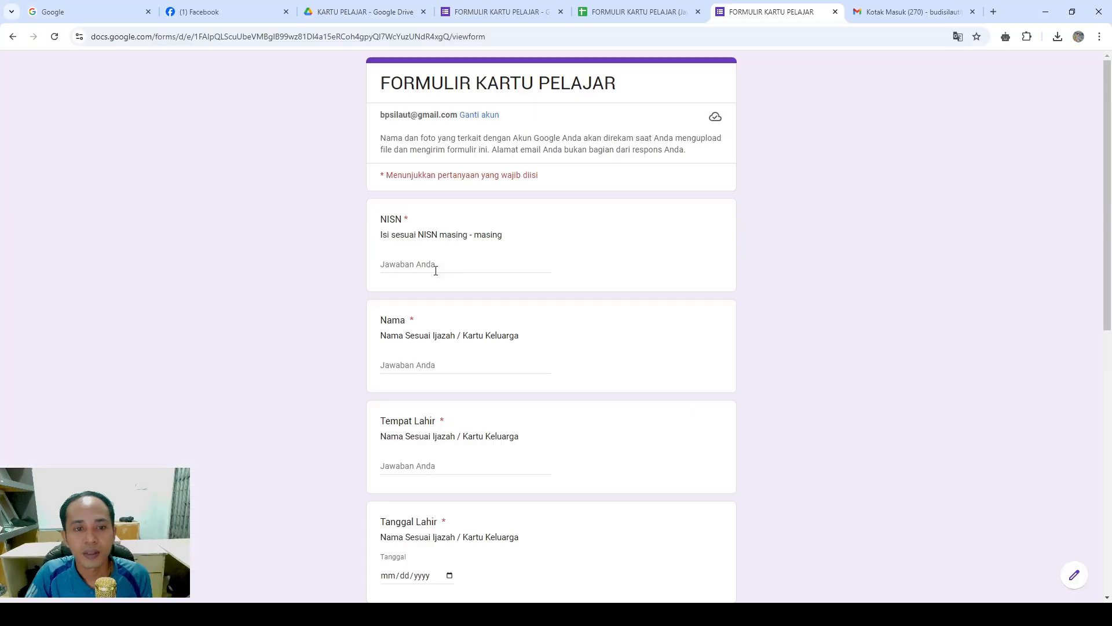
{"action": "left_click", "coordinate": [436, 270]}
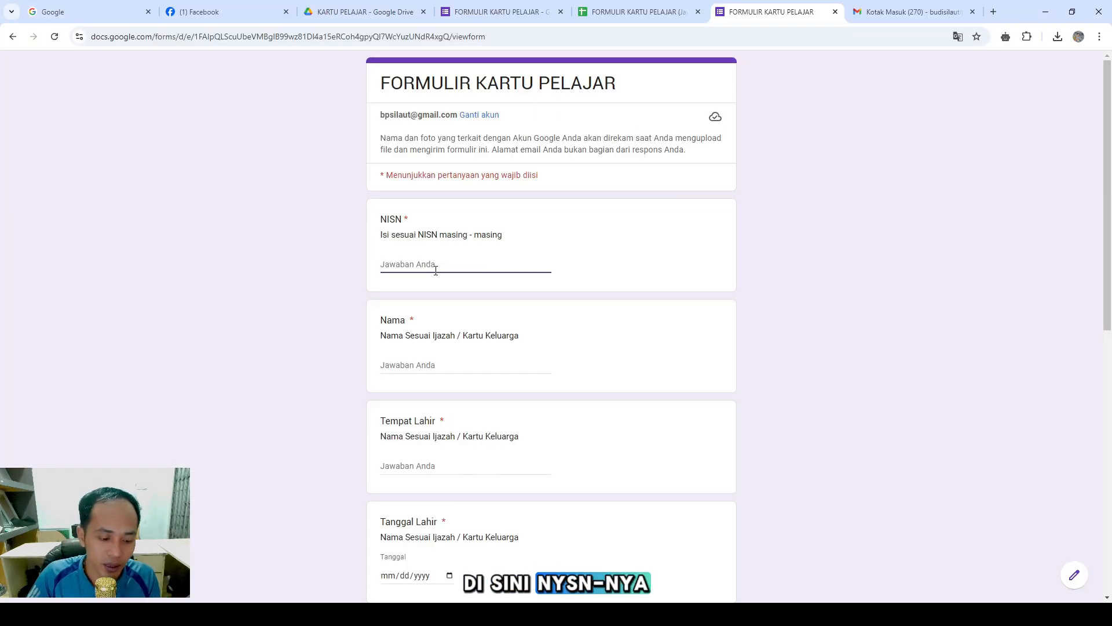
Fill in the test student's NISN, full name and birthplace answers
{"action": "type", "text": "12"}
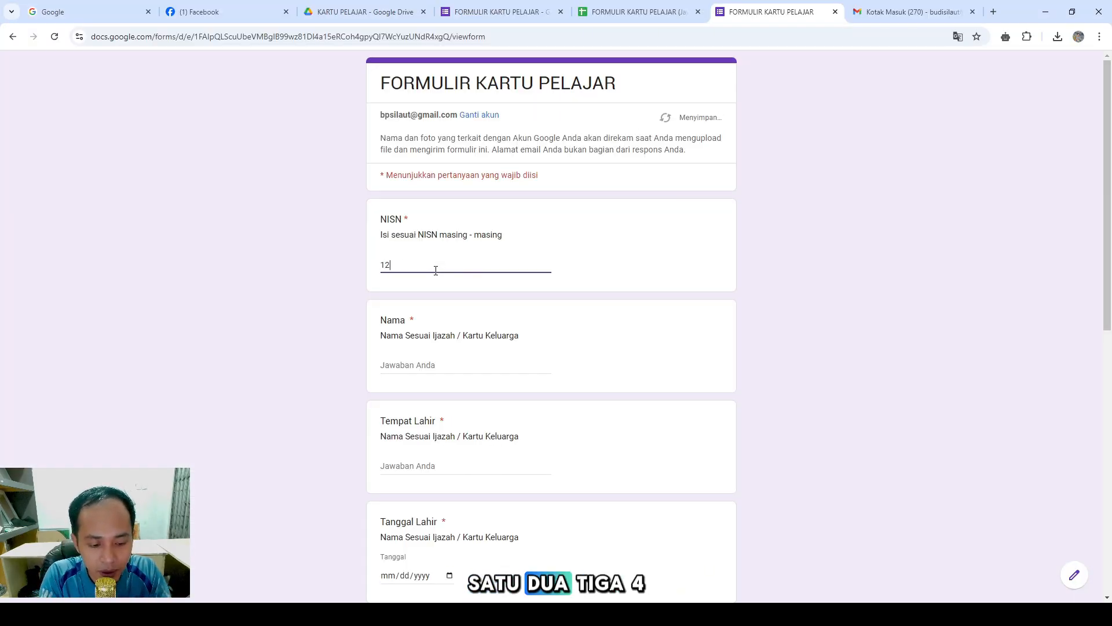
{"action": "type", "text": "3456789"}
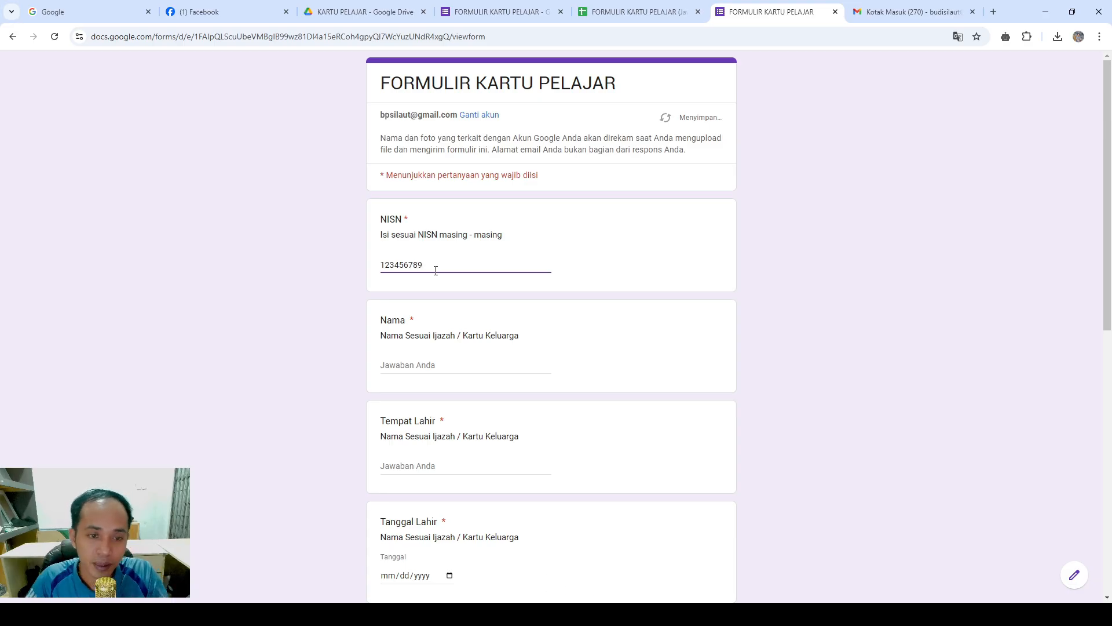
{"action": "left_click", "coordinate": [442, 362]}
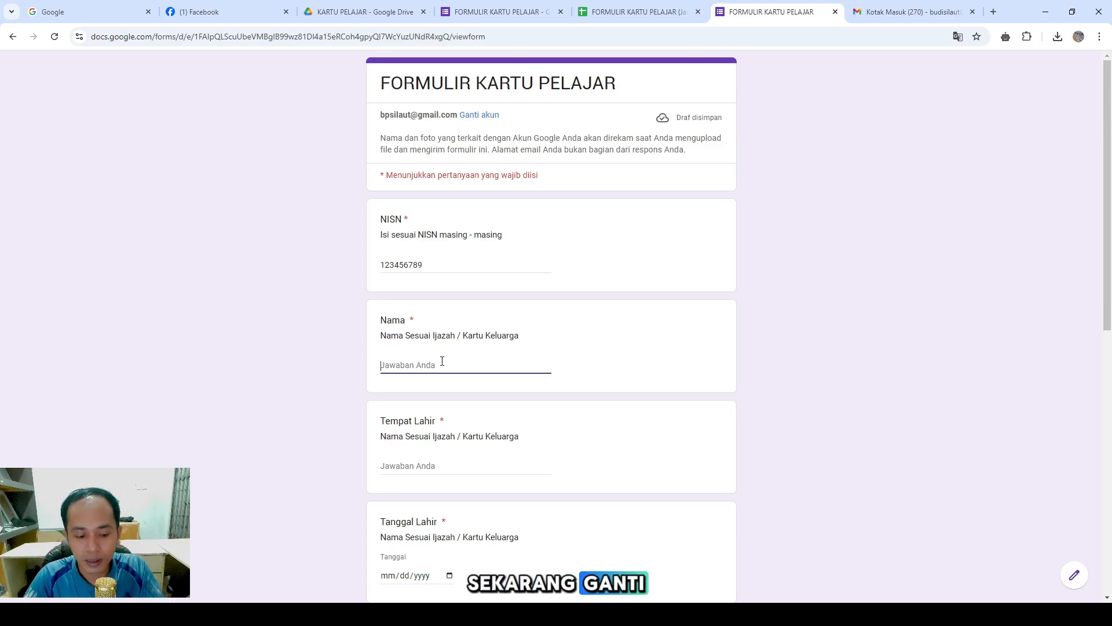
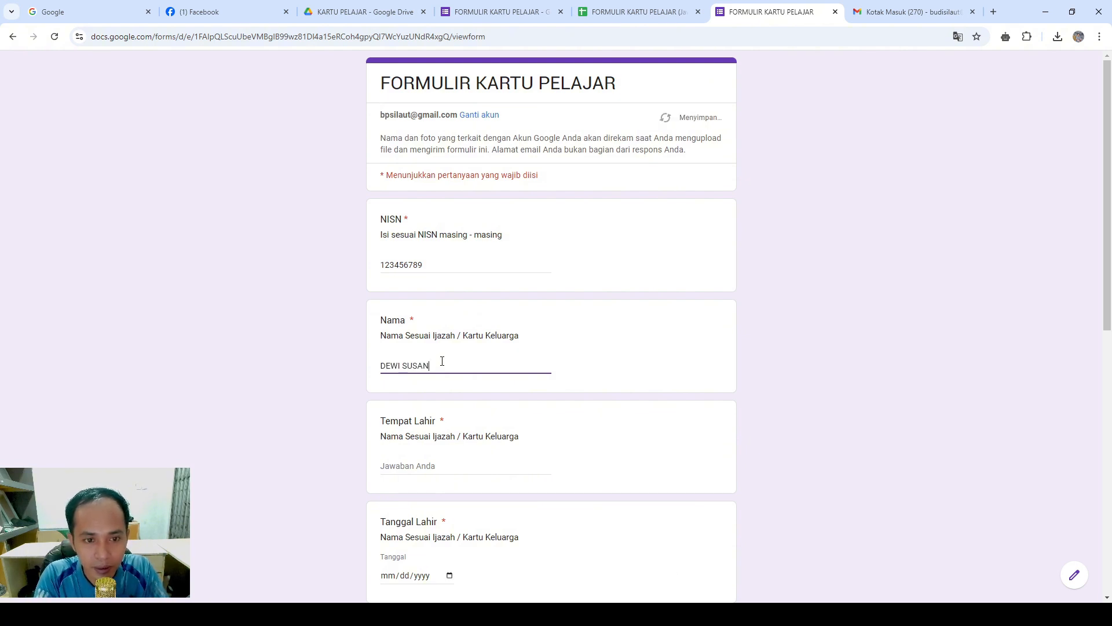
{"action": "left_click", "coordinate": [413, 465]}
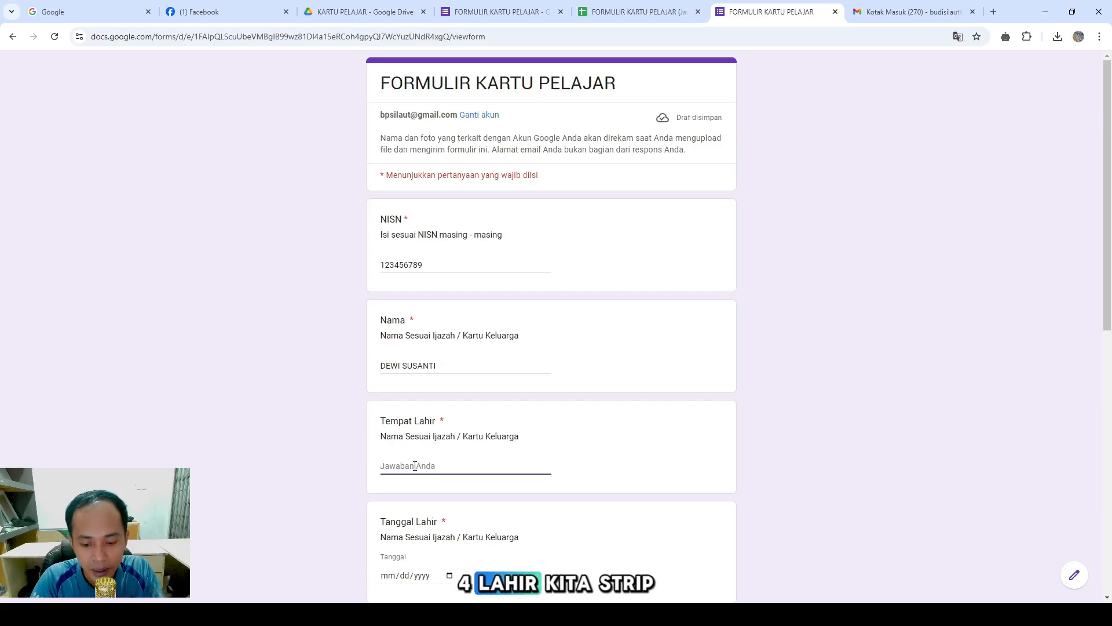
{"action": "type", "text": "-"}
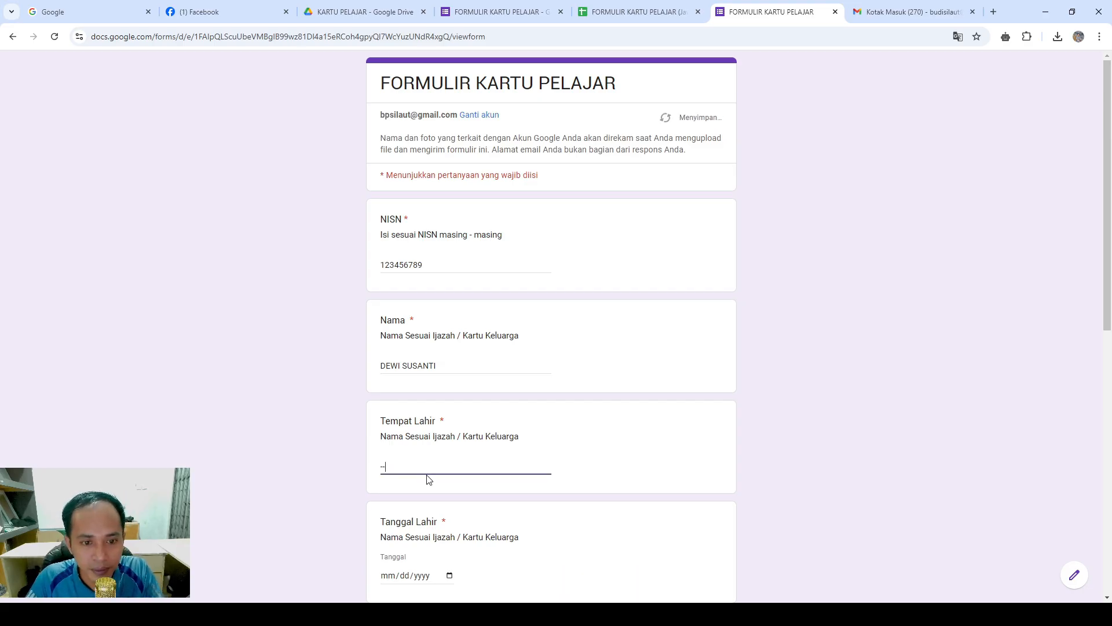
{"action": "key", "text": "BackSpace"}
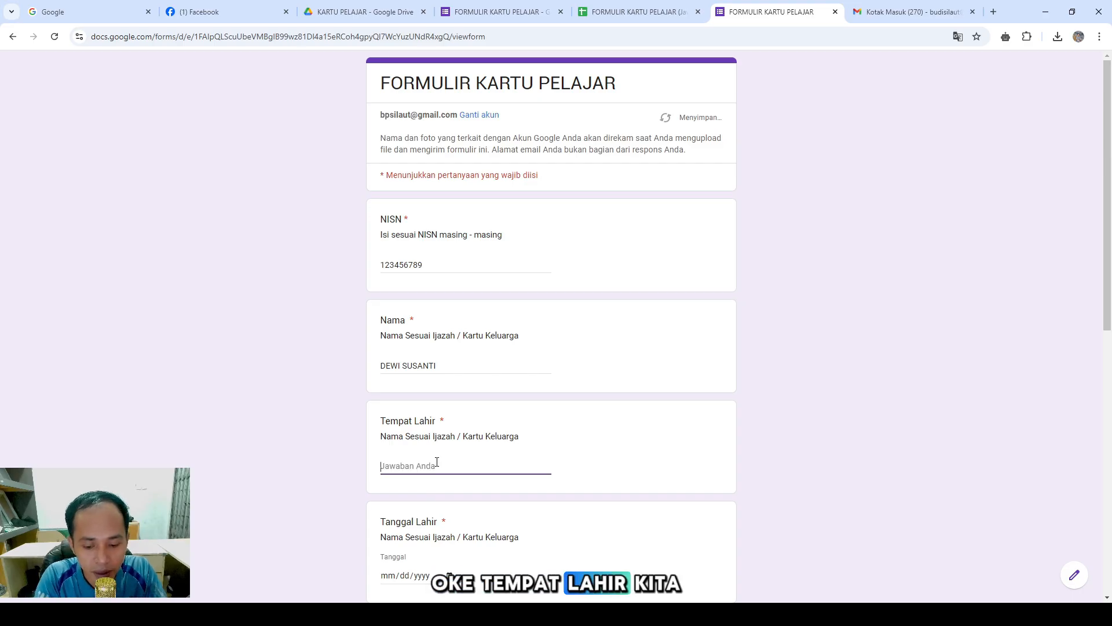
{"action": "type", "text": "PADANG"}
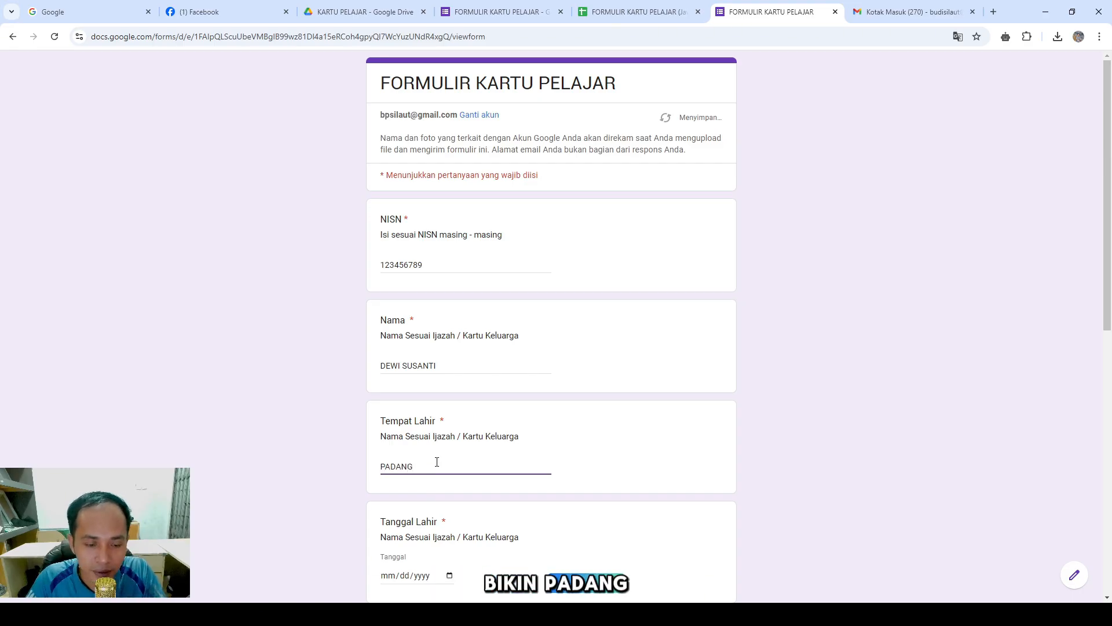
Enter the birth date and home address answers, then go to the phone question
{"action": "scroll", "coordinate": [443, 475], "scroll_direction": "down", "scroll_amount": 1}
{"action": "left_click", "coordinate": [449, 515]}
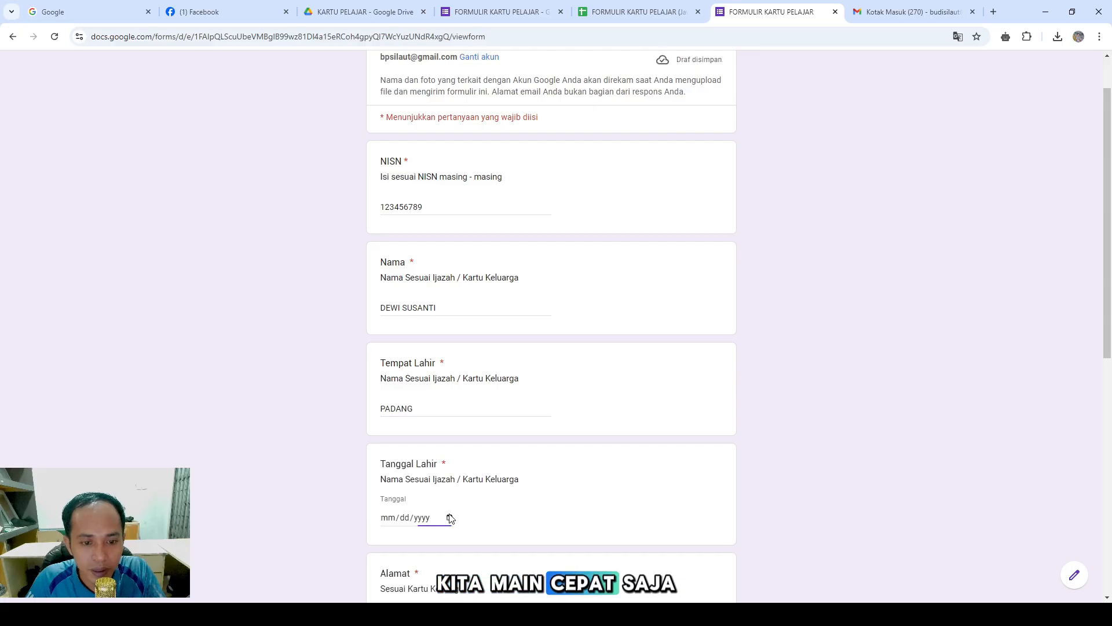
{"action": "type", "text": "11022024"}
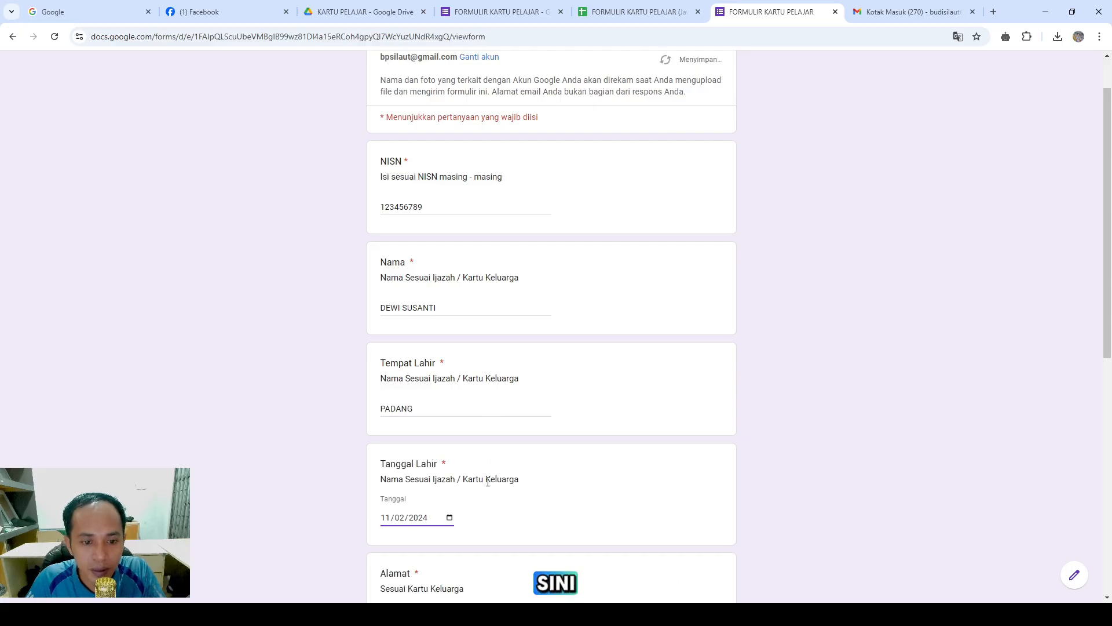
{"action": "scroll", "coordinate": [486, 452], "scroll_direction": "down", "scroll_amount": 2}
{"action": "left_click", "coordinate": [443, 503]}
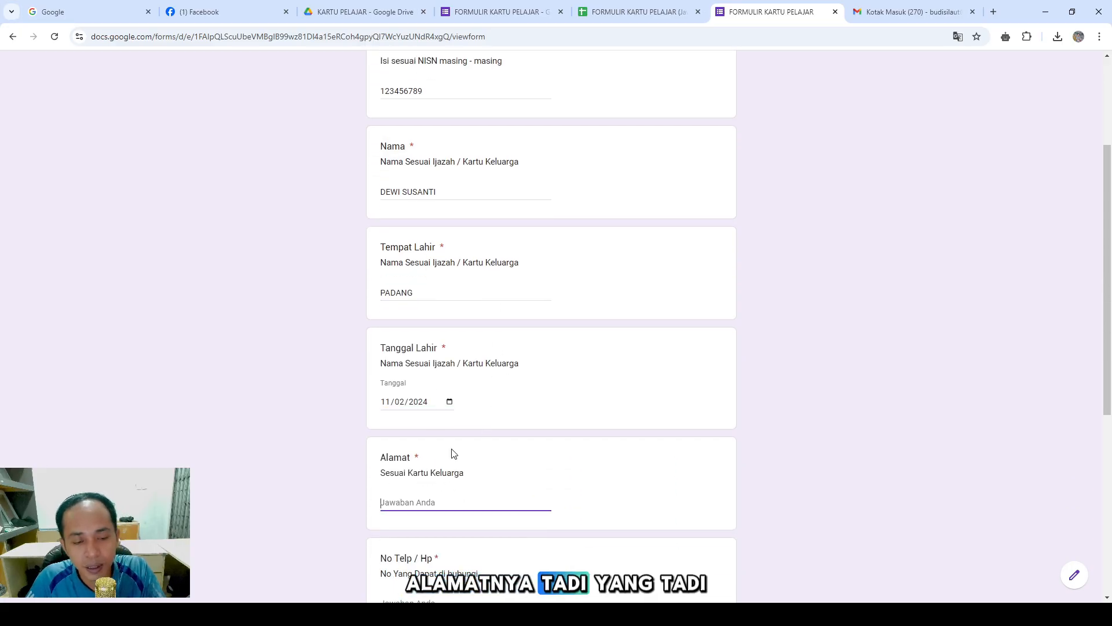
{"action": "scroll", "coordinate": [453, 461], "scroll_direction": "down", "scroll_amount": 1}
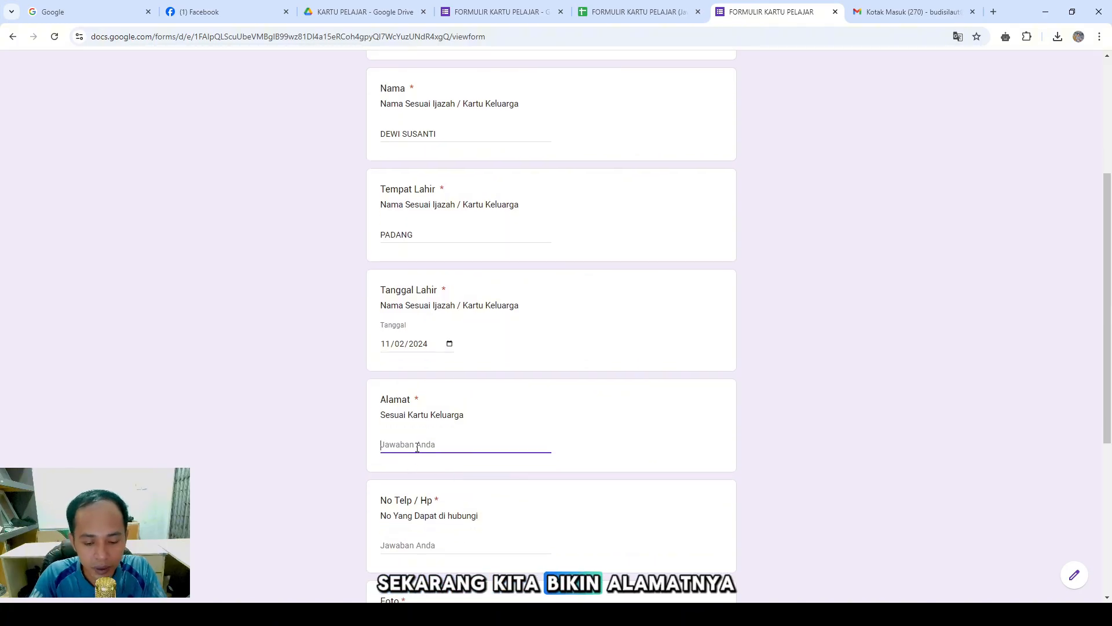
{"action": "type", "text": "BENGJUL"}
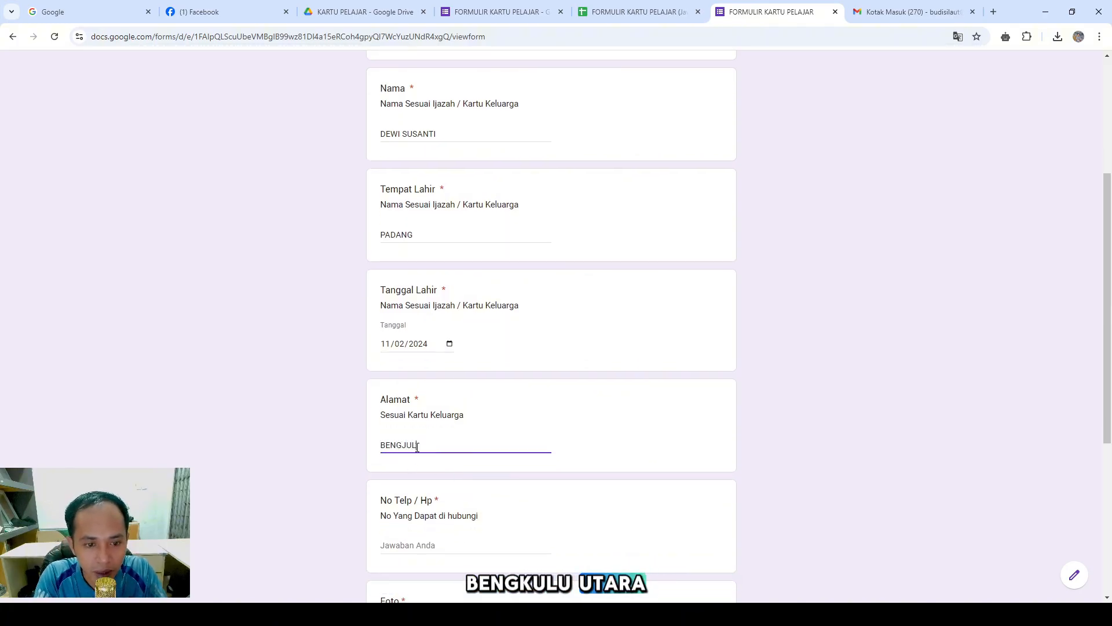
{"action": "key", "text": "BackSpace"}
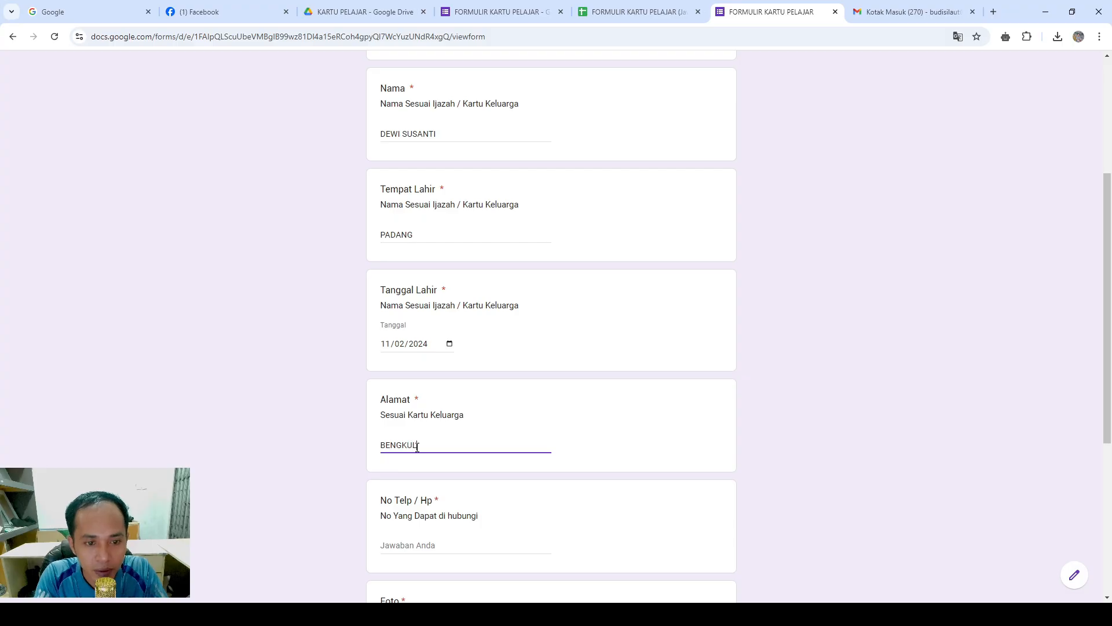
{"action": "type", "text": "U UTARA"}
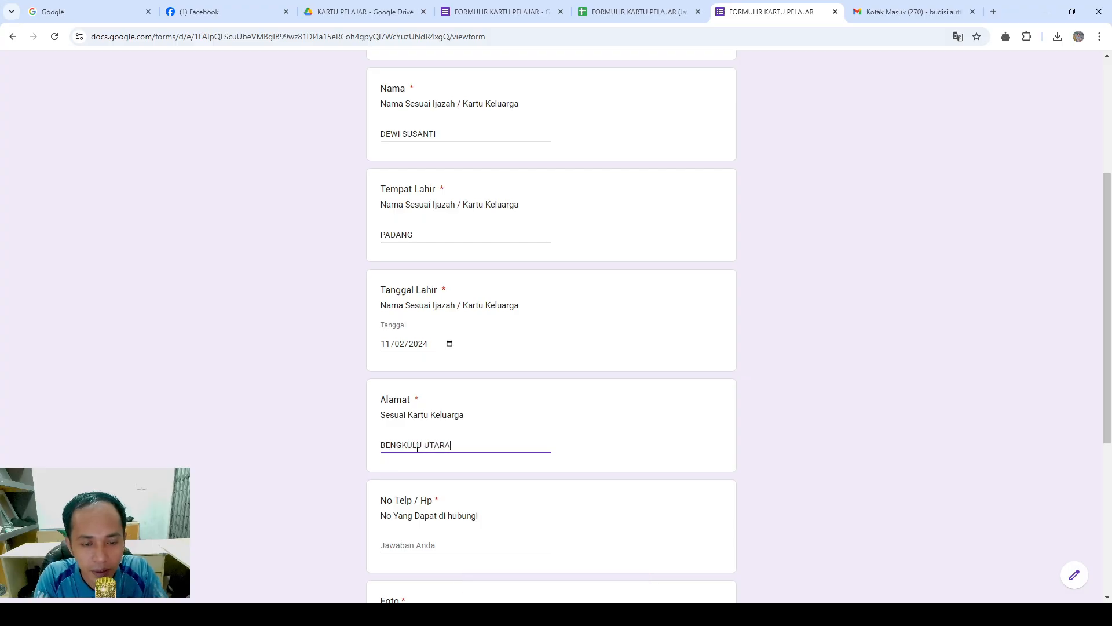
{"action": "scroll", "coordinate": [415, 461], "scroll_direction": "up", "scroll_amount": 4}
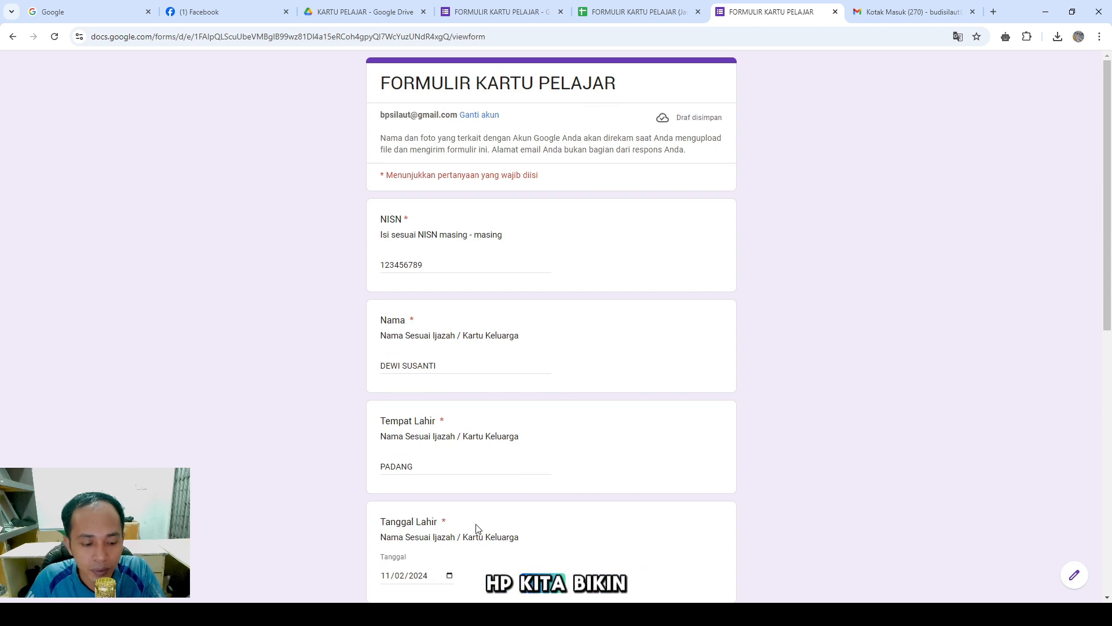
{"action": "key", "text": "Tab"}
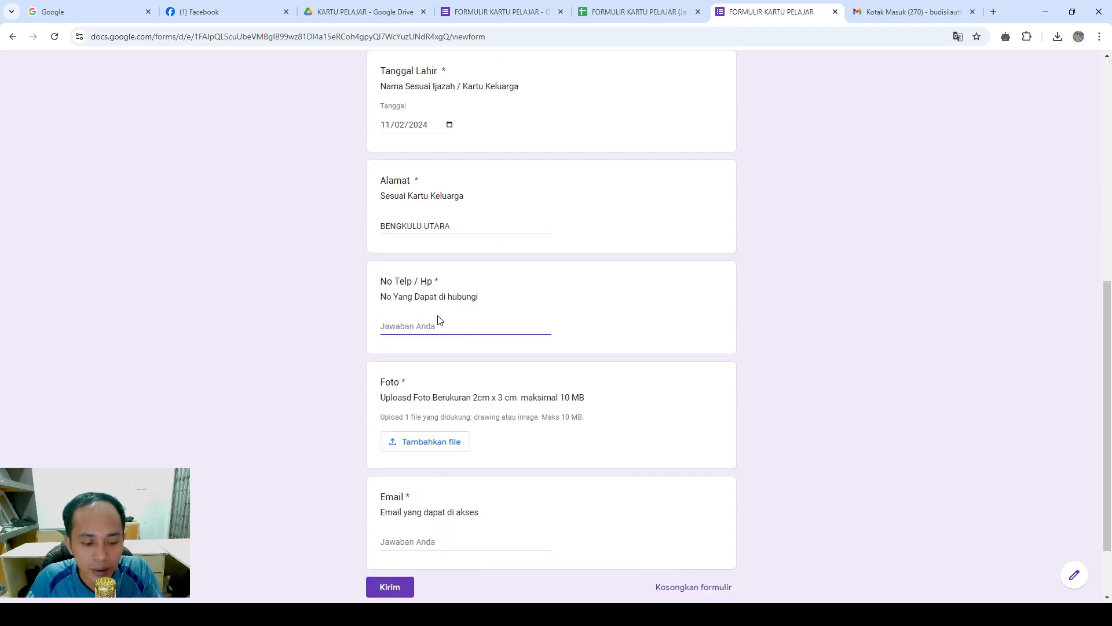
Enter the student's phone number and upload the CONTOH PHOTO sample photo
{"action": "type", "text": "12345"}
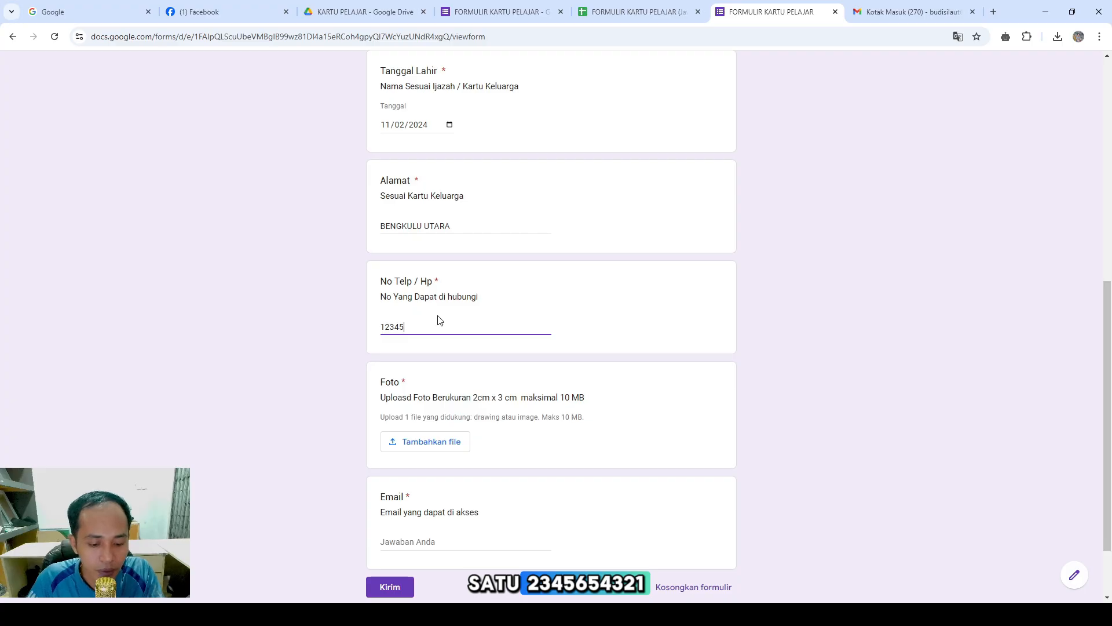
{"action": "type", "text": "654321"}
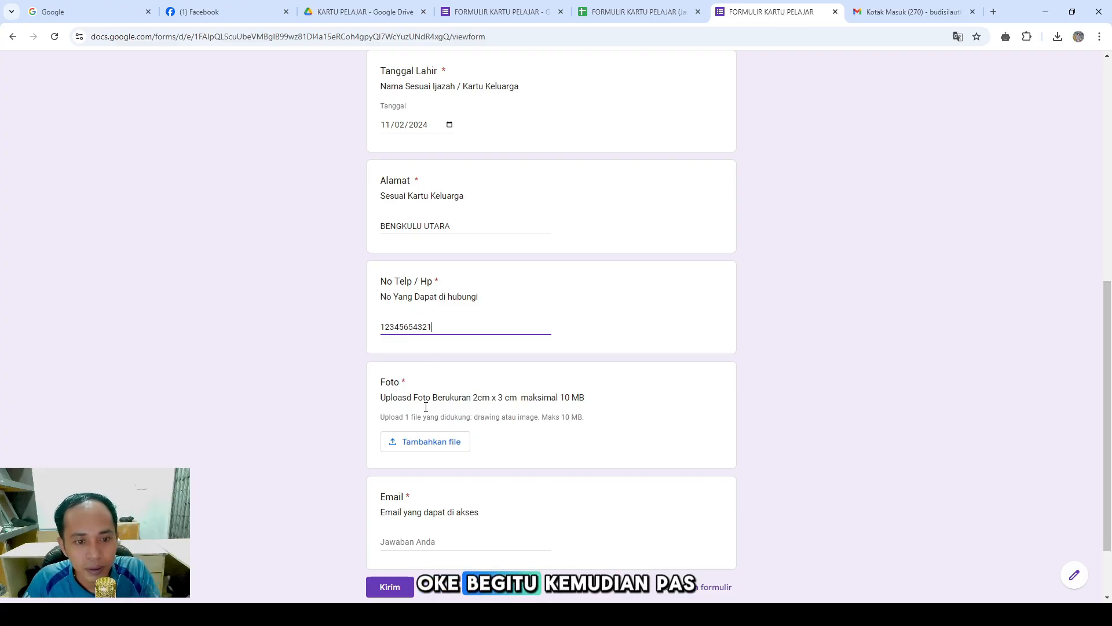
{"action": "left_click", "coordinate": [430, 440]}
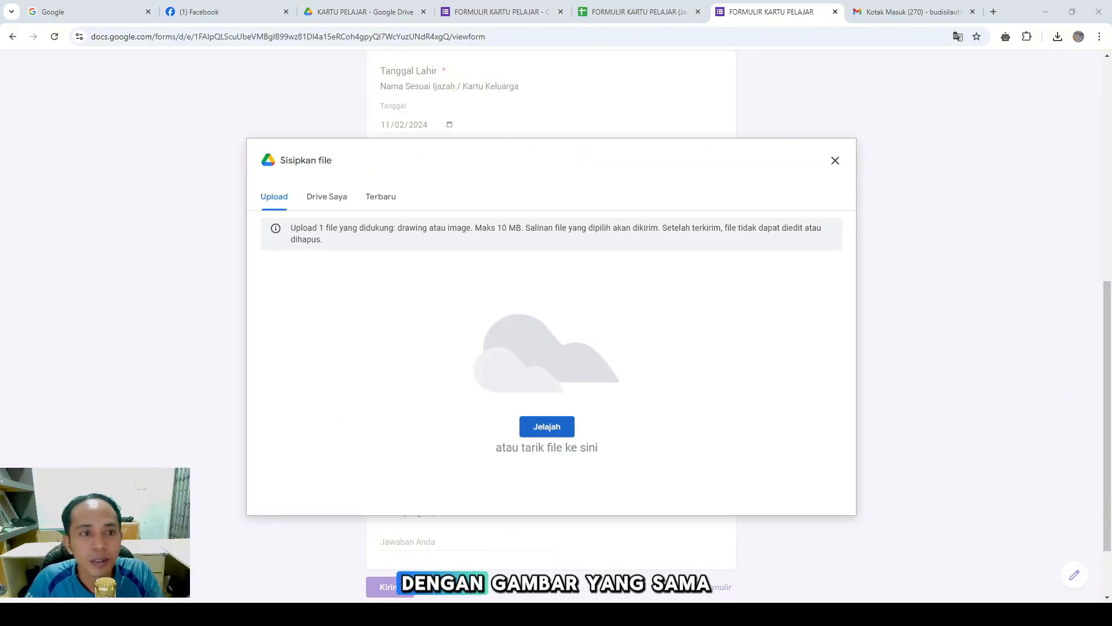
{"action": "left_click", "coordinate": [572, 445]}
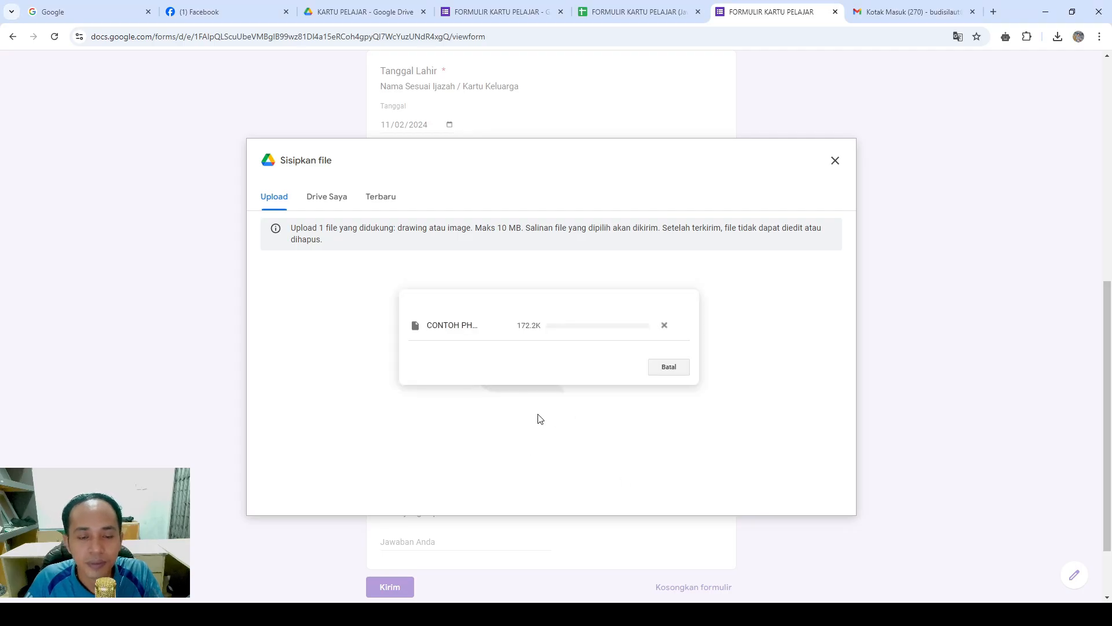
Fill in the student's e-mail address and submit the form with Kirim
{"action": "scroll", "coordinate": [521, 440], "scroll_direction": "down", "scroll_amount": 1}
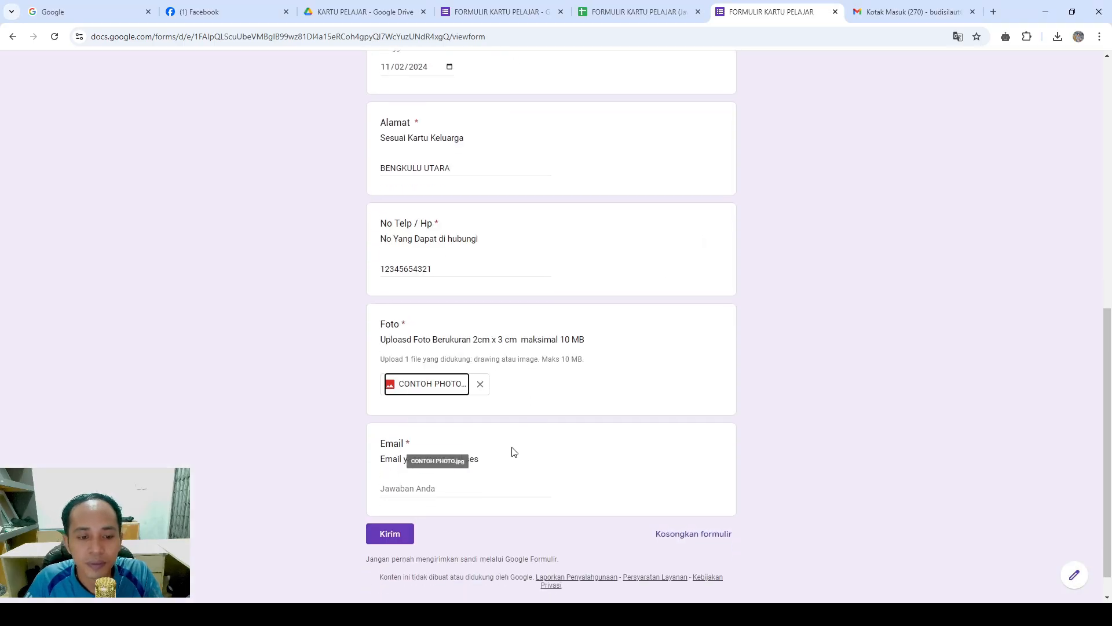
{"action": "left_click", "coordinate": [469, 485]}
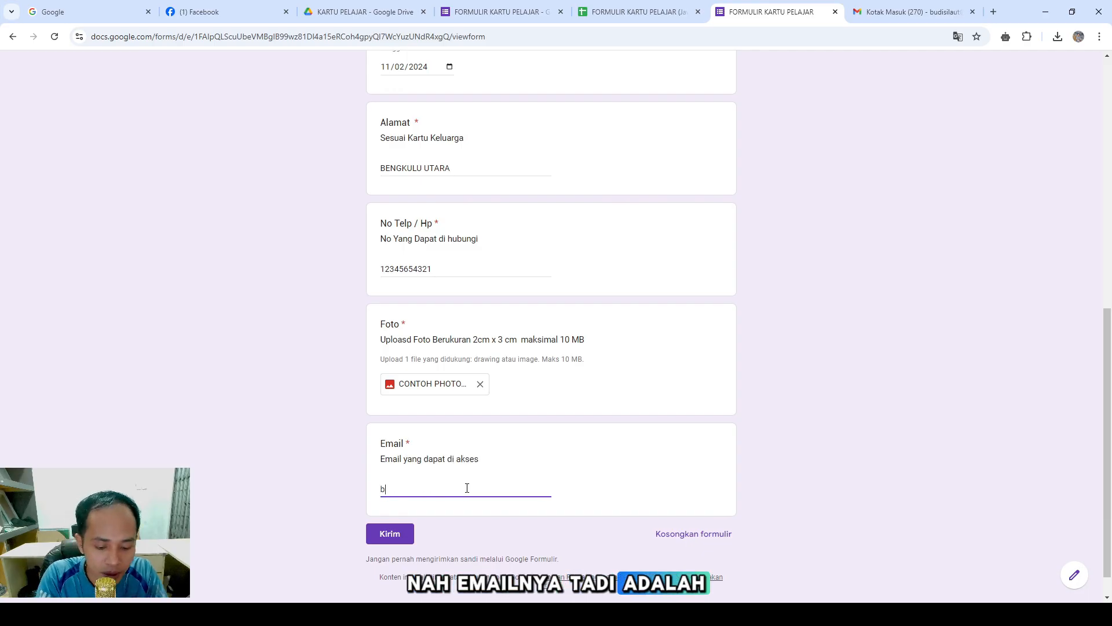
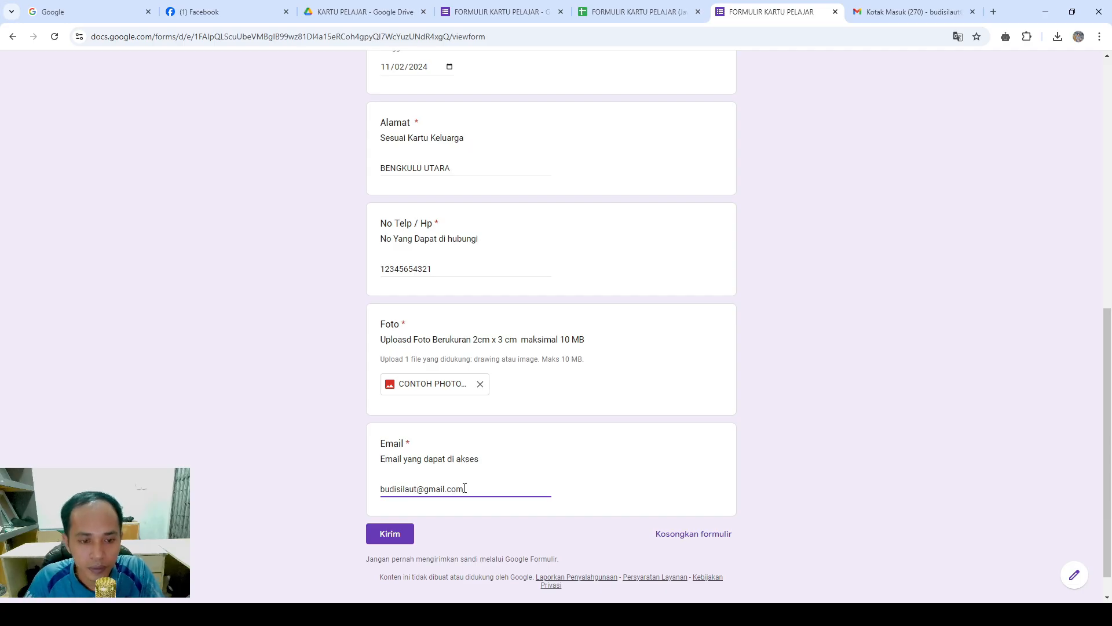
{"action": "left_click", "coordinate": [392, 532]}
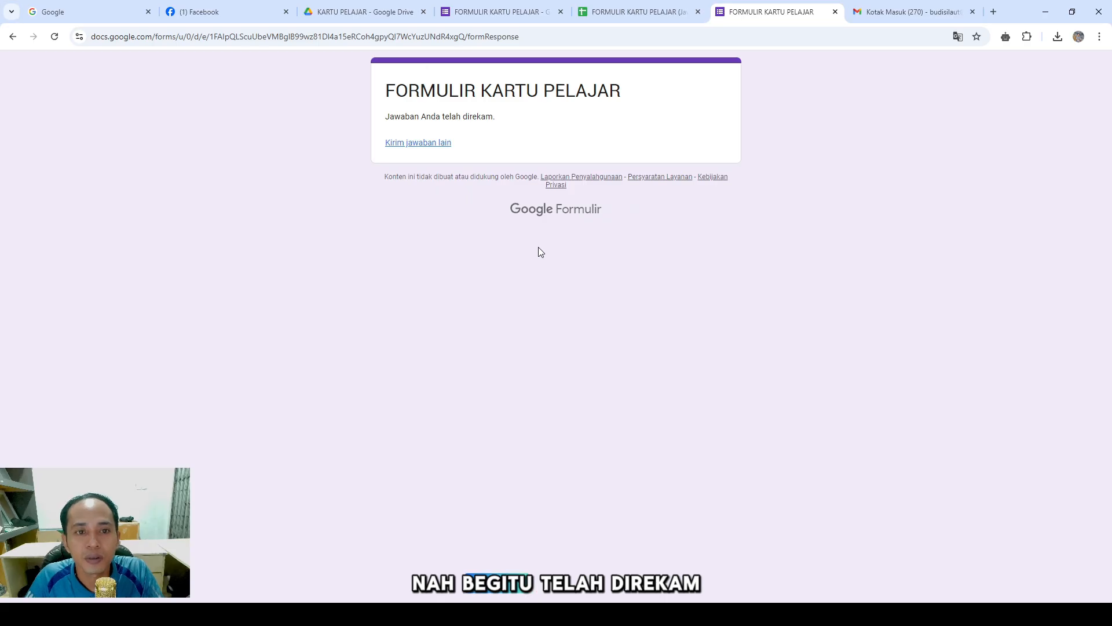
Preview the generated KARTU PELAJAR TERBARU card PDFs in the Drive folder, then go to Gmail
{"action": "left_click", "coordinate": [346, 12]}
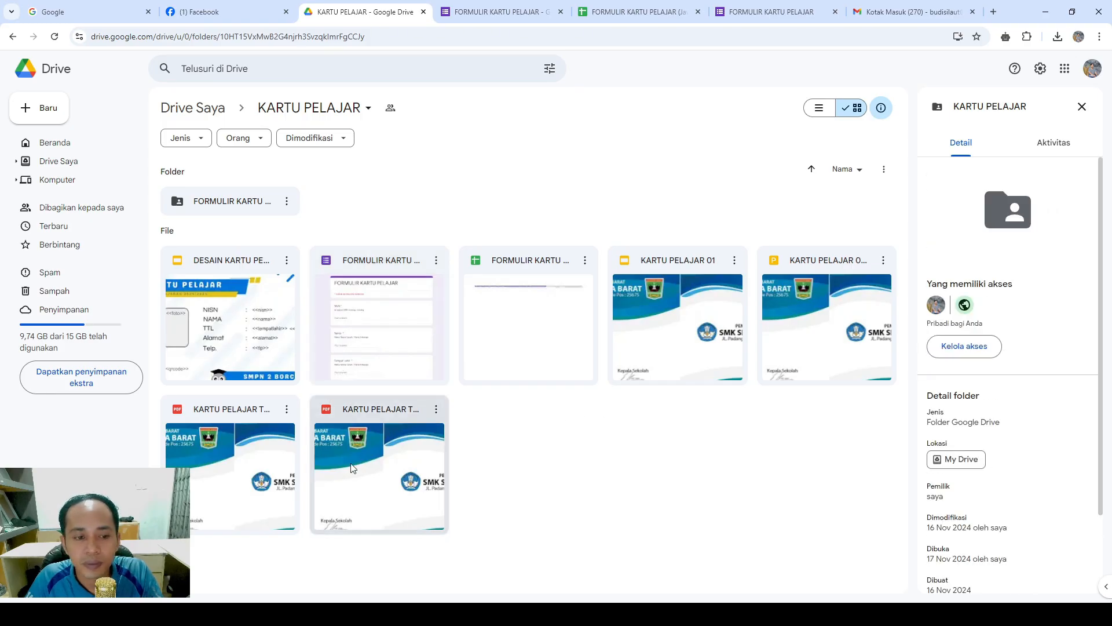
{"action": "double_click", "coordinate": [206, 469]}
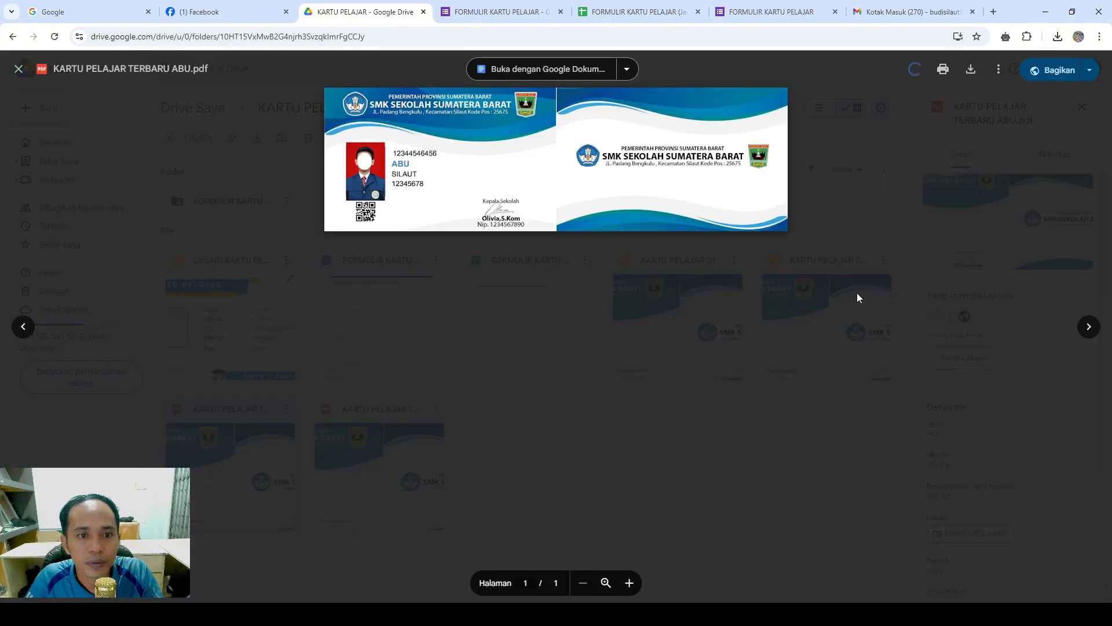
{"action": "left_click", "coordinate": [1086, 332]}
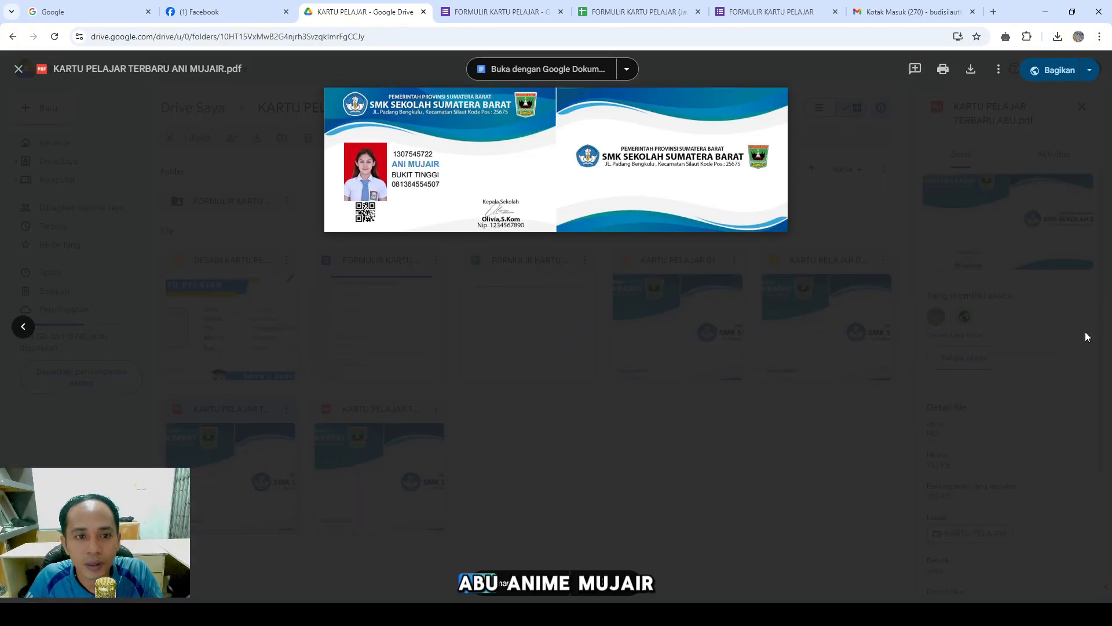
{"action": "left_click", "coordinate": [684, 383]}
{"action": "left_click", "coordinate": [912, 11]}
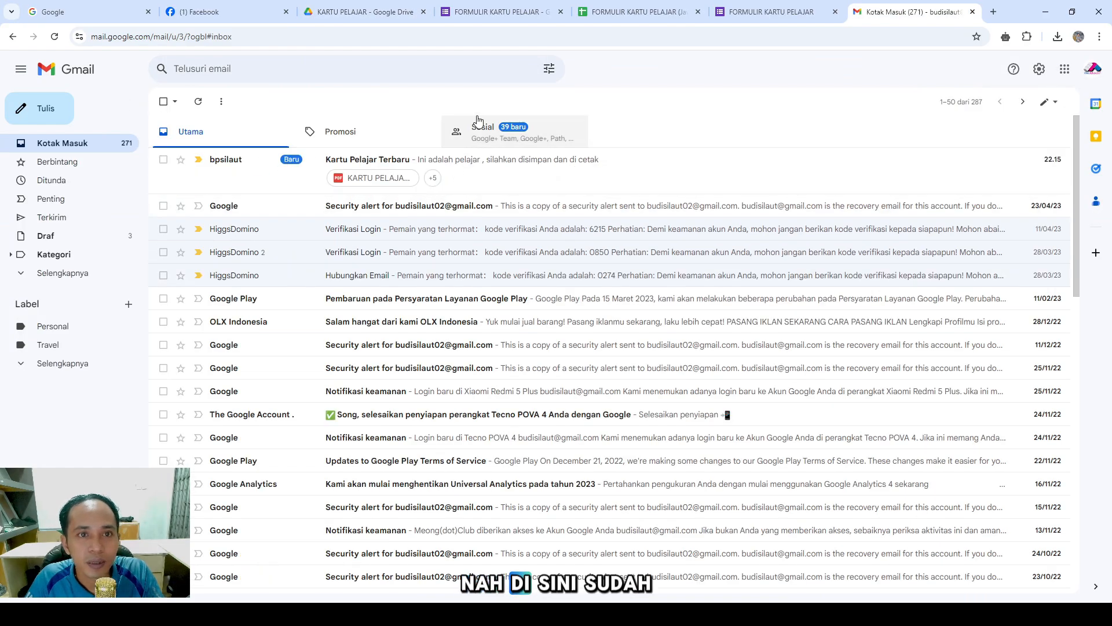
Open the Kartu Pelajar Terbaru e-mail and preview its attached student card PDF
{"action": "left_click", "coordinate": [498, 182]}
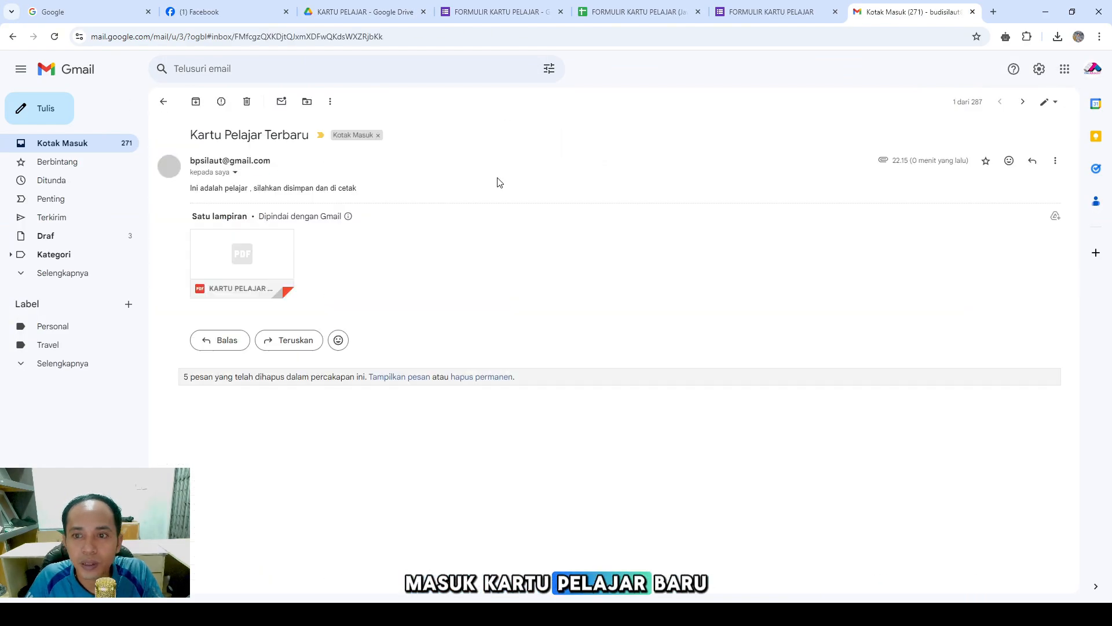
{"action": "mouse_move", "coordinate": [240, 292]}
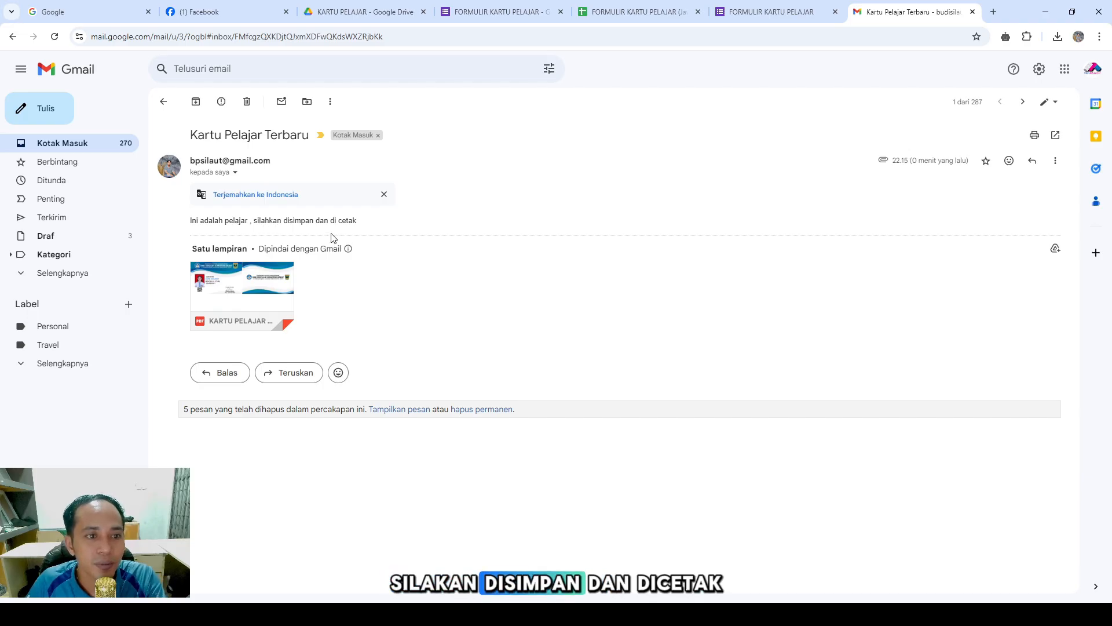
{"action": "left_click", "coordinate": [250, 292]}
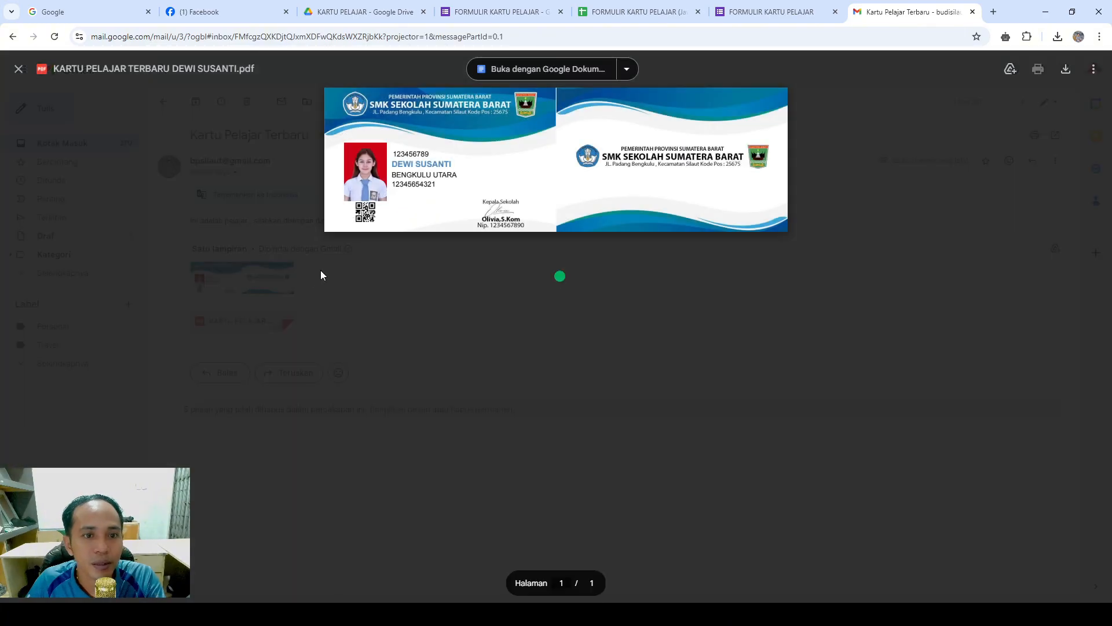
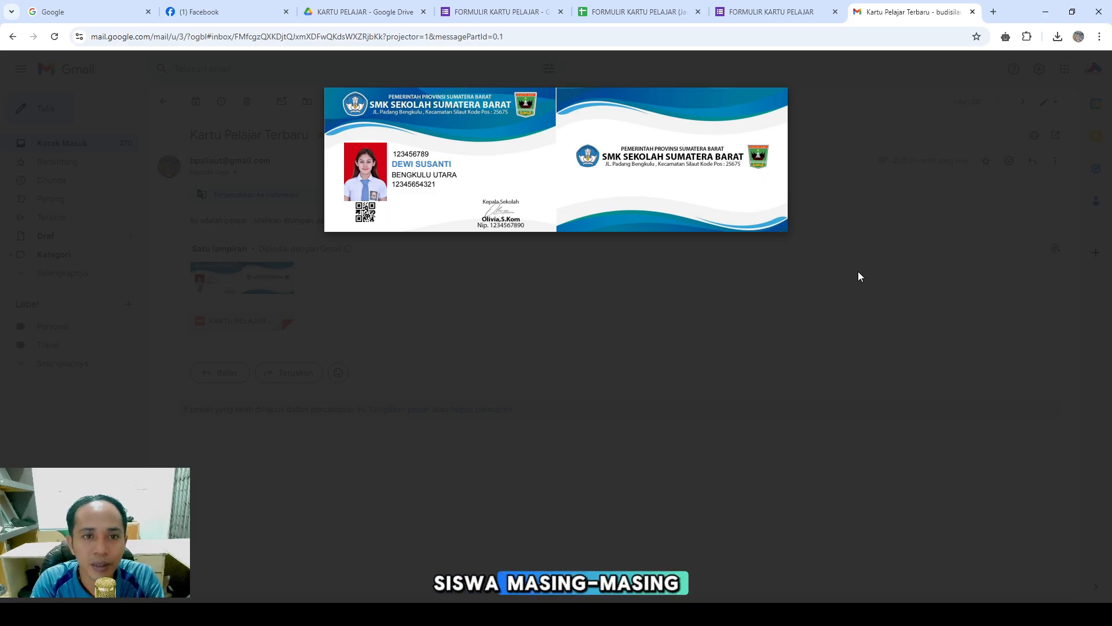
Leave the Gmail attachment preview and view the student's saved card PDF in the KARTU PELAJAR Drive folder
{"action": "left_click", "coordinate": [859, 272]}
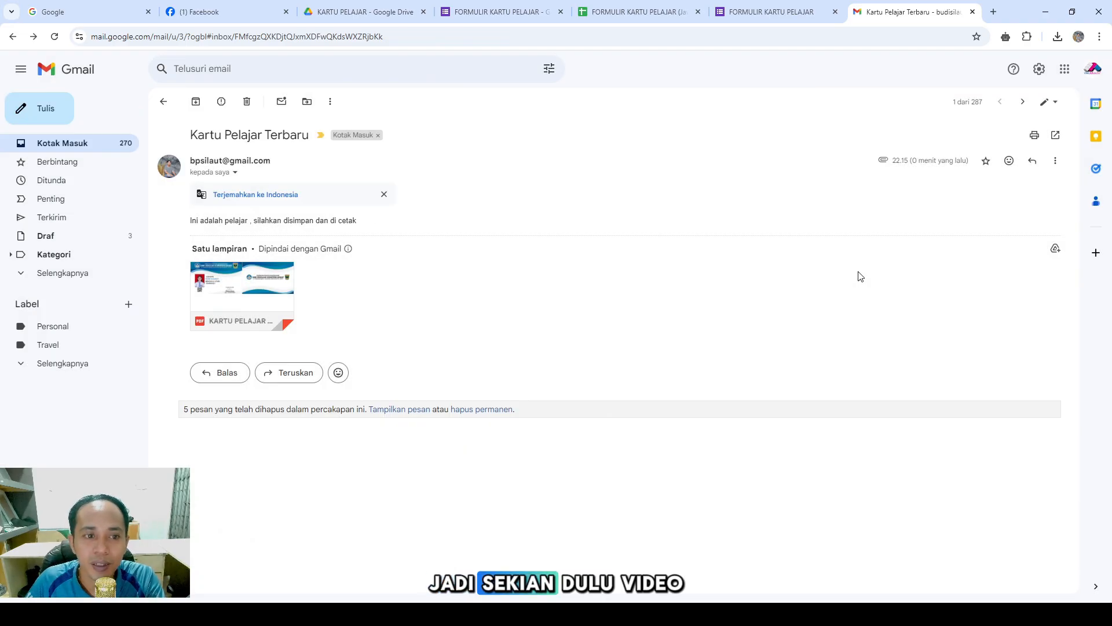
{"action": "left_click", "coordinate": [327, 10]}
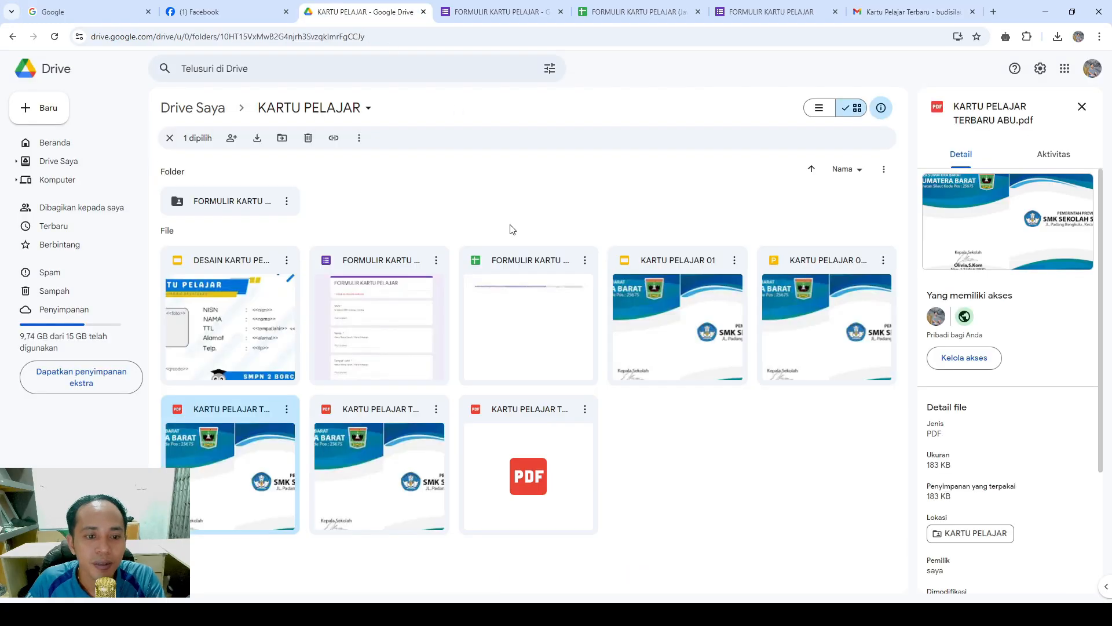
{"action": "double_click", "coordinate": [533, 484]}
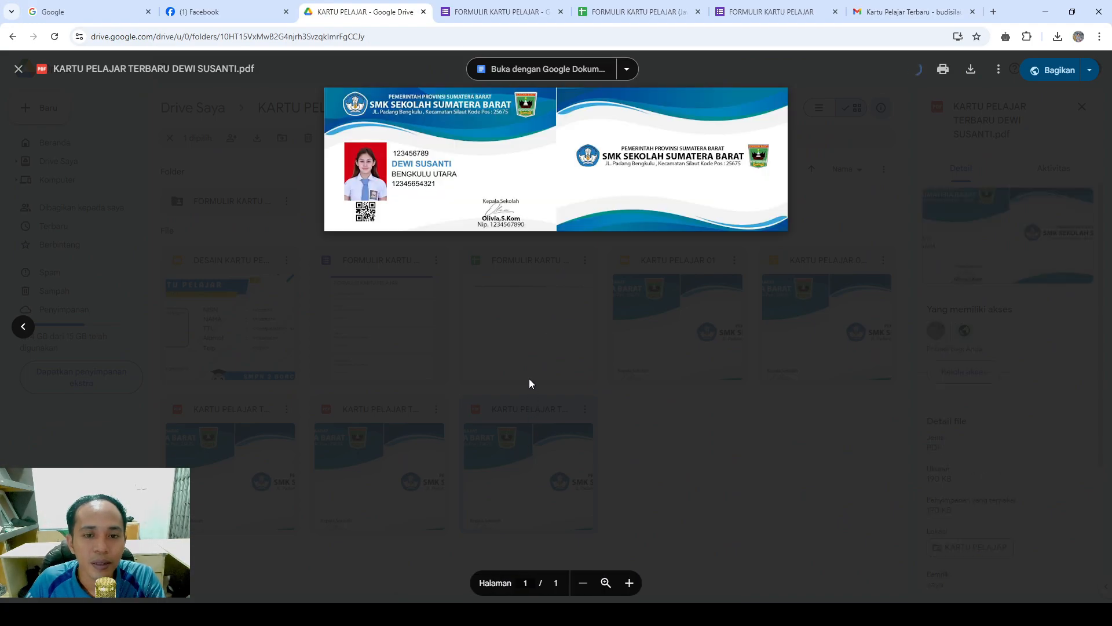